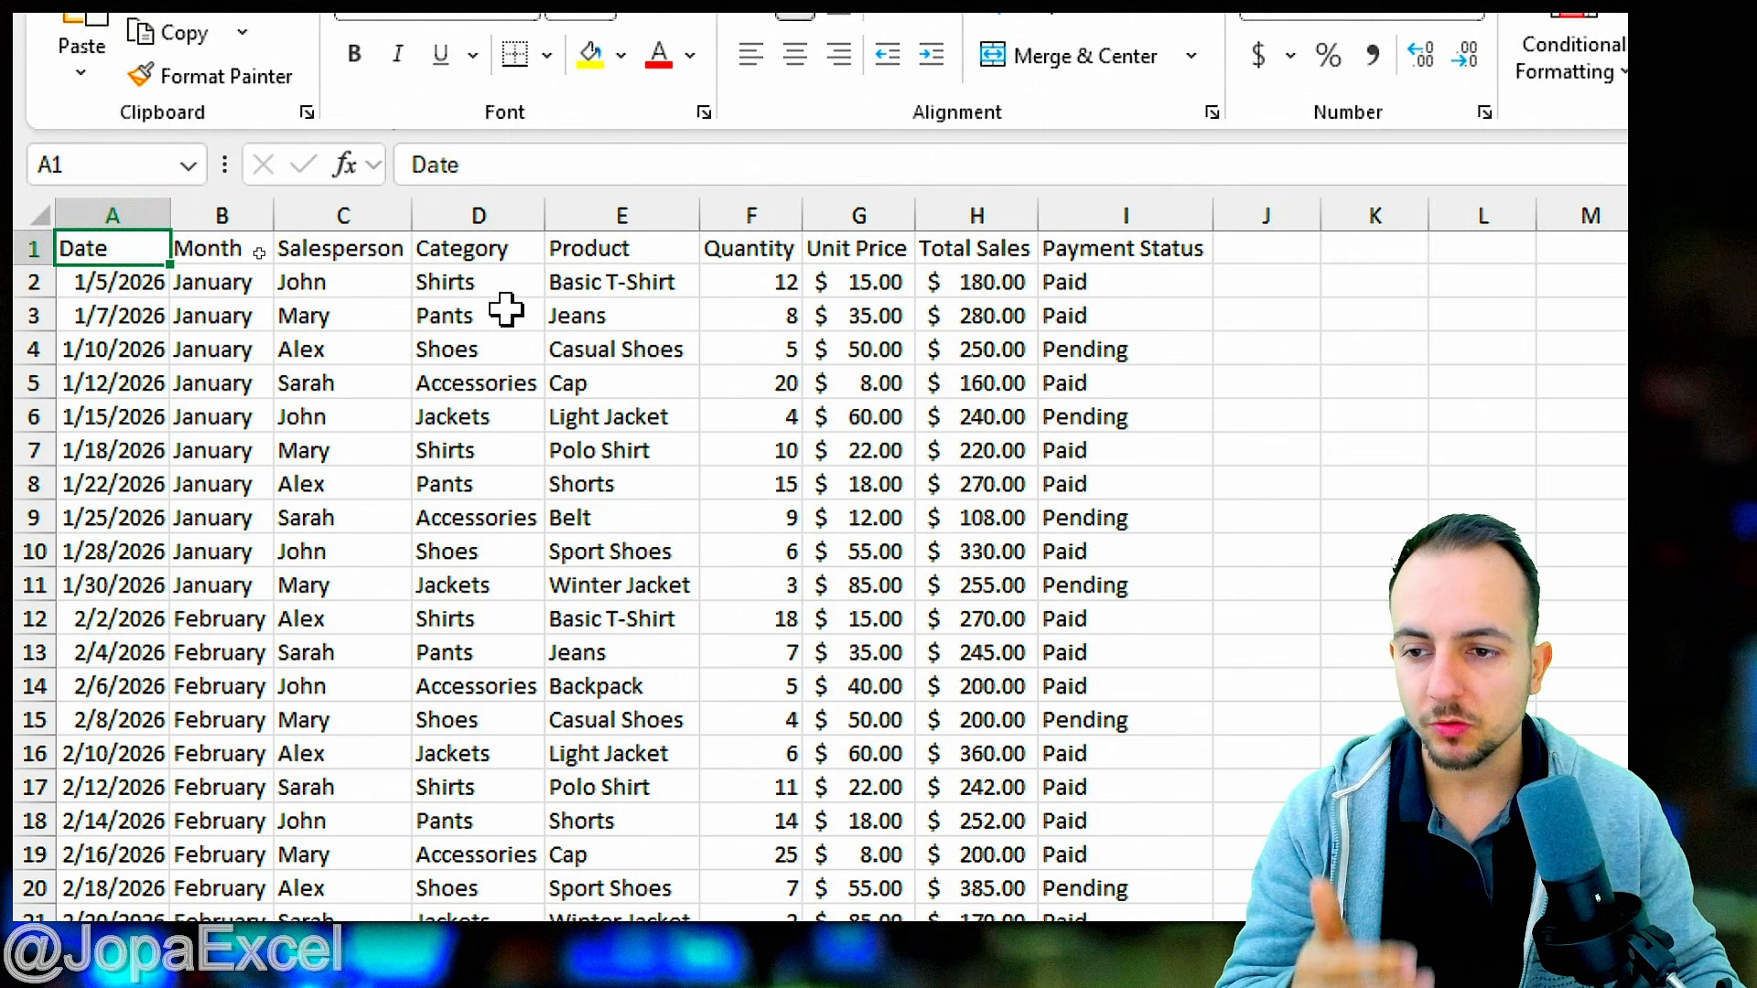
- Examine the sales data column by column from Date to Payment Status, including the Category entries and the Total Sales amounts
left_click(100, 215)
left_click_drag(220, 215, 336, 212)
left_click(335, 212)
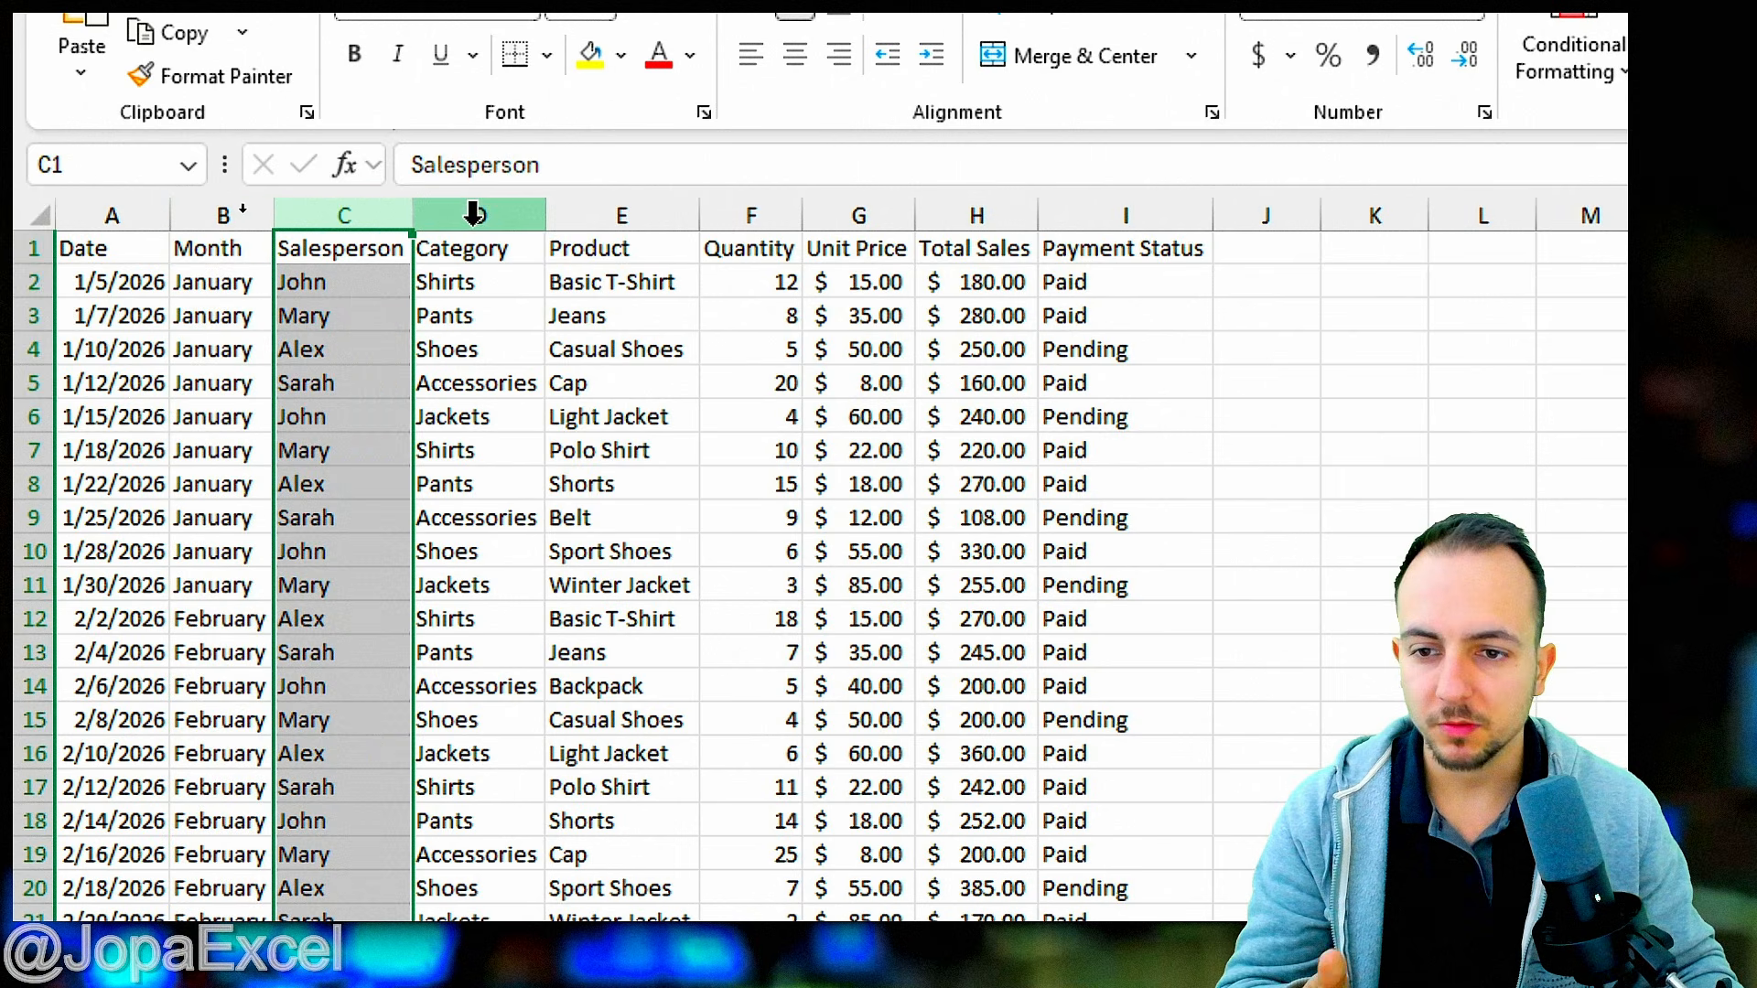
left_click(424, 216)
left_click(616, 216)
left_click(732, 210)
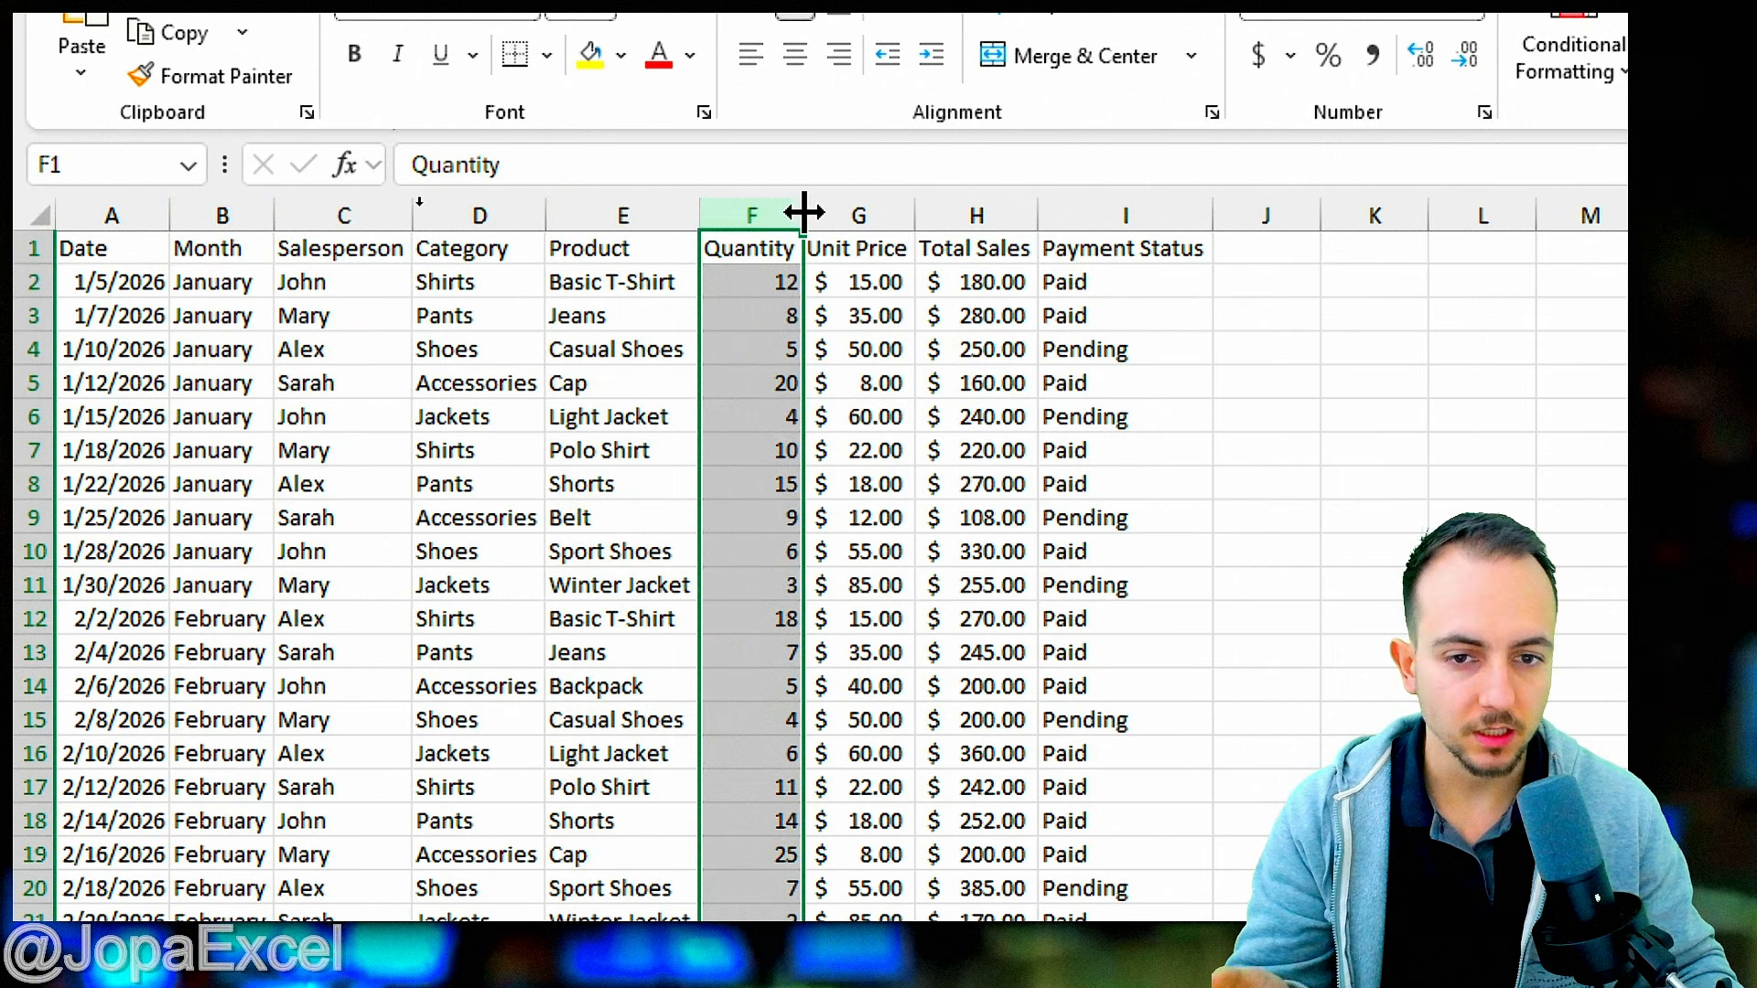
left_click(897, 214)
left_click(969, 206)
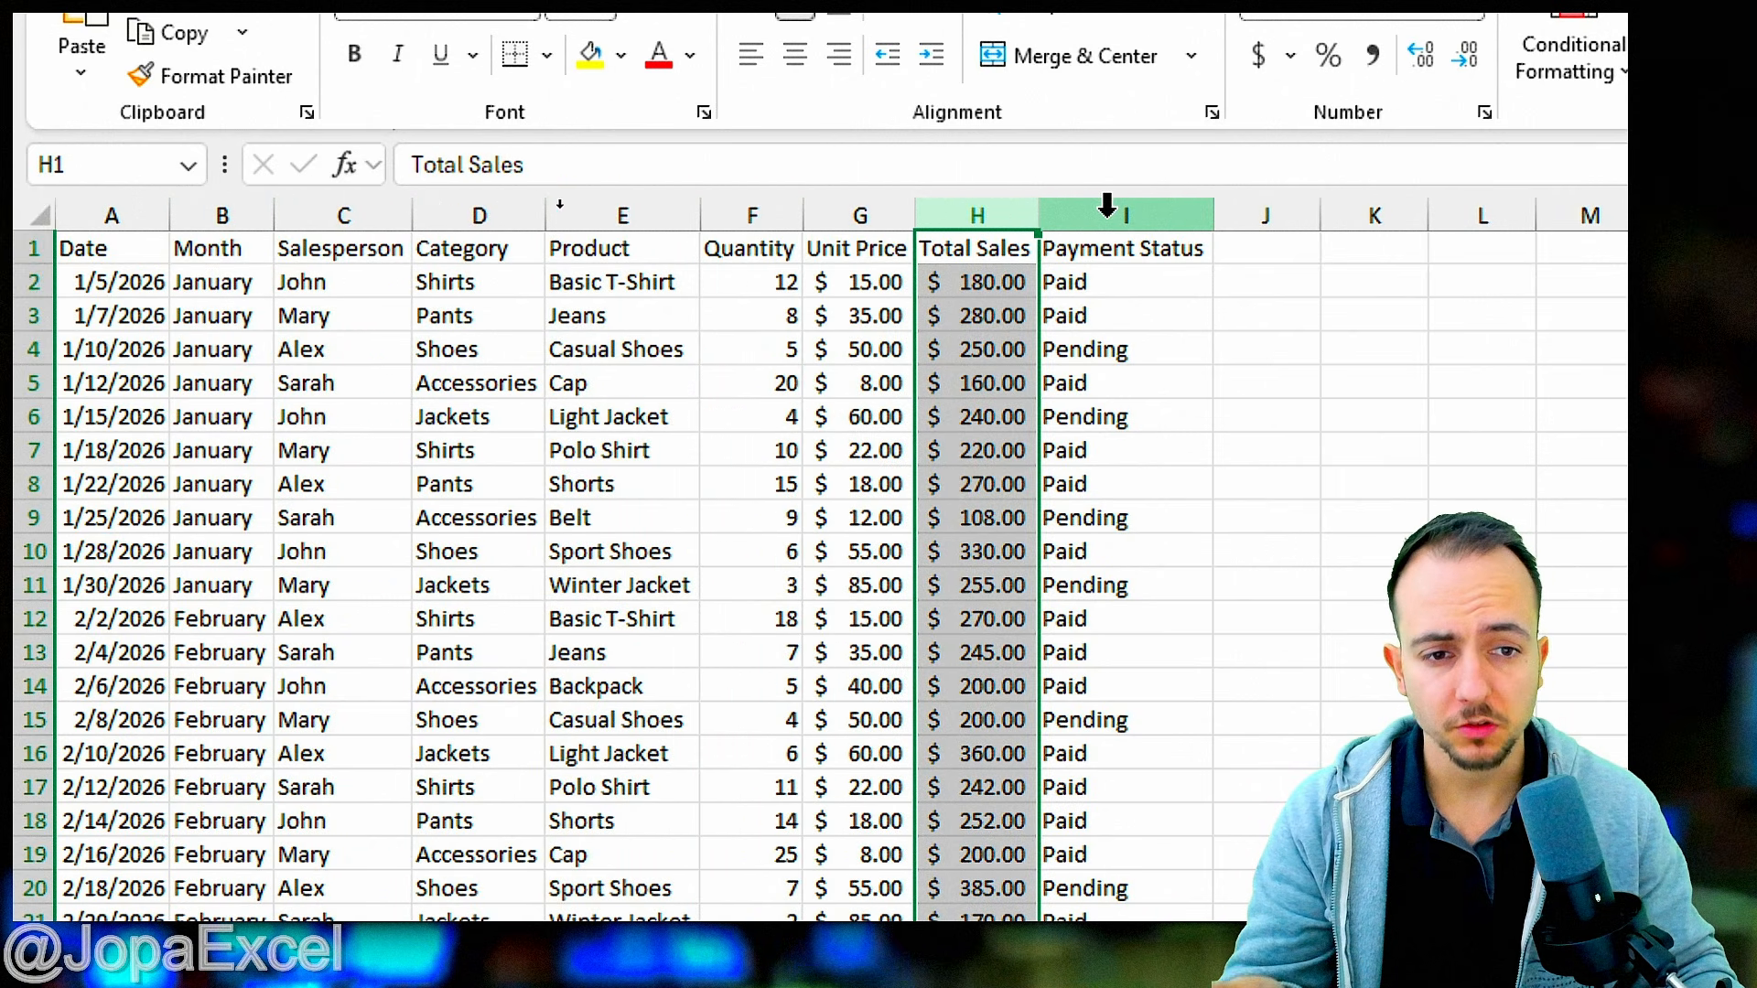
left_click(1107, 207)
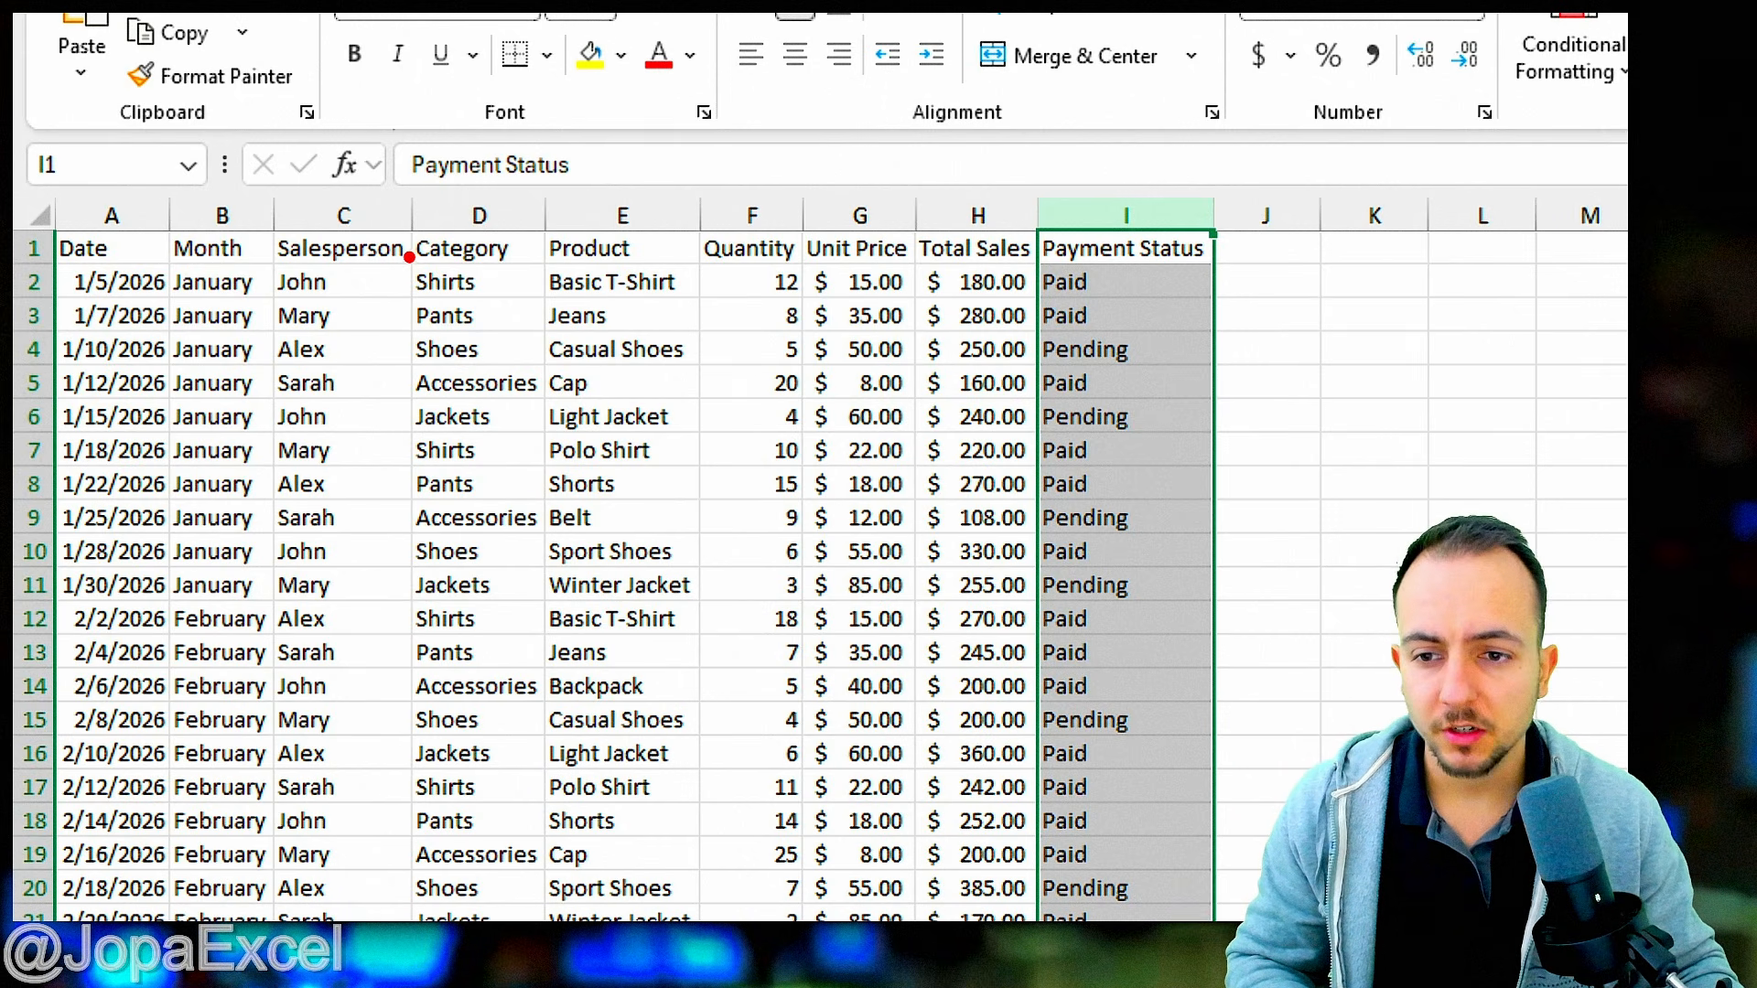
mouse_move(409, 257)
left_mouse_down()
mouse_move(503, 299)
mouse_move(587, 376)
left_mouse_up()
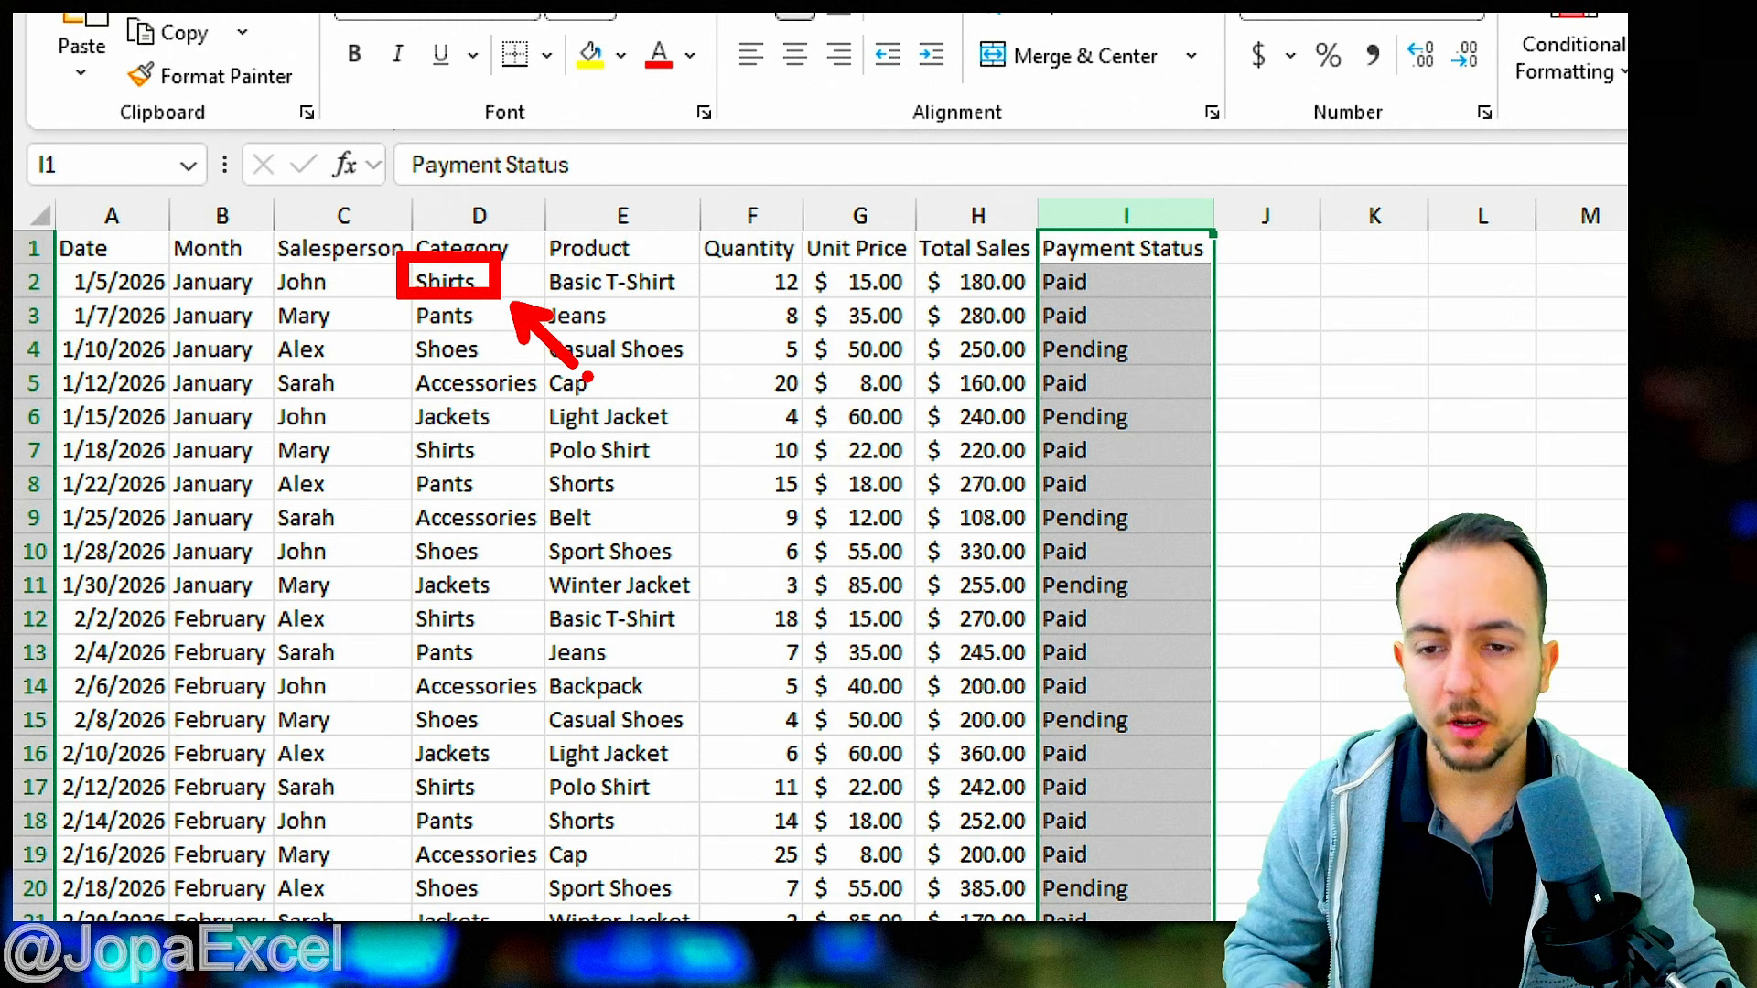
key("Escape")
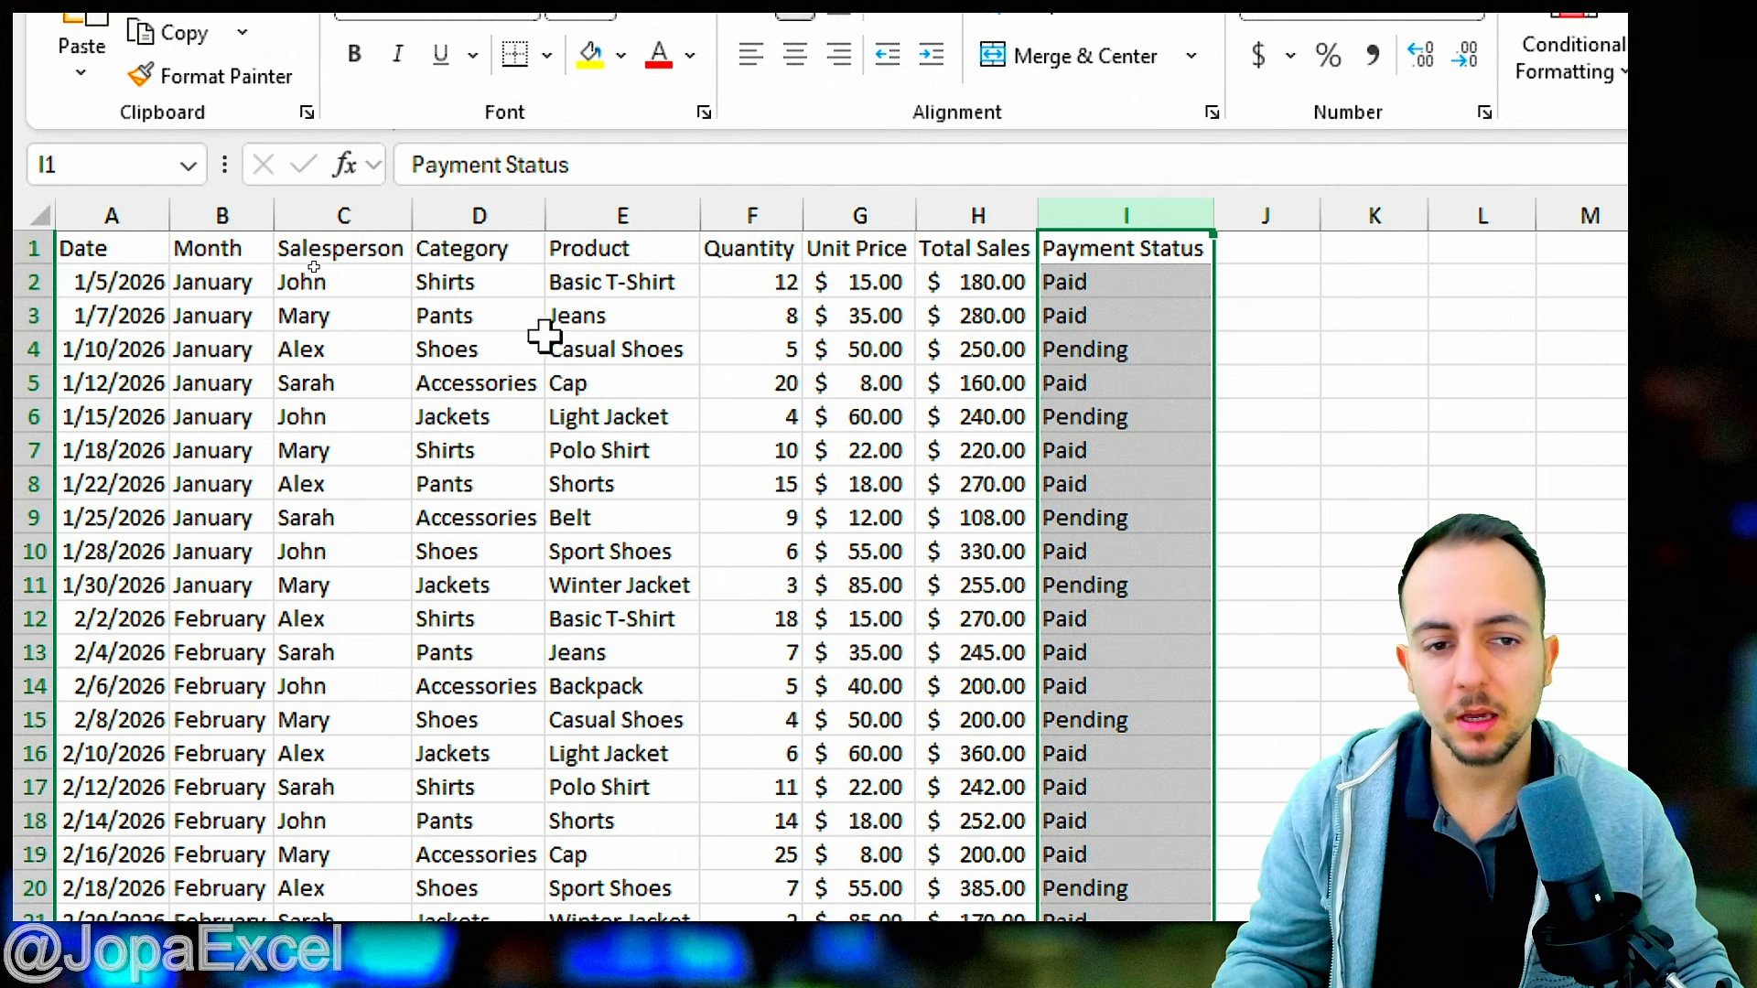
left_click_drag(968, 282, 957, 601)
left_click(976, 209)
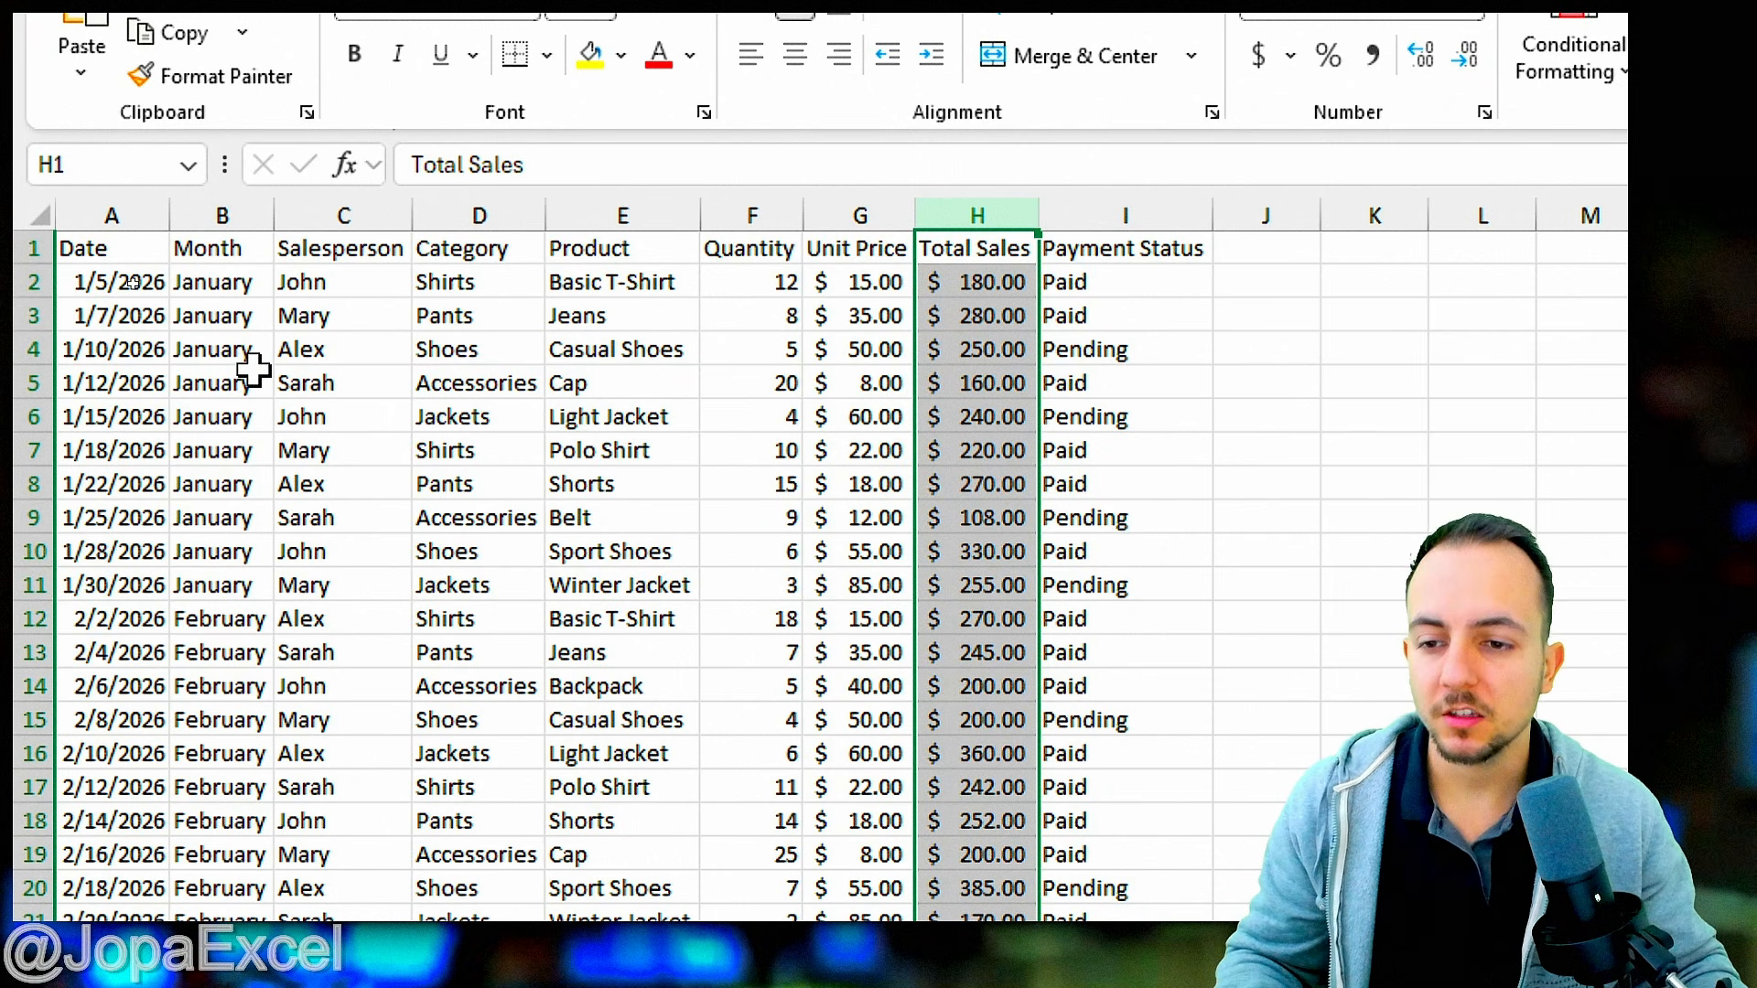
- Insert a blank row above the header row of the sales data
left_click(22, 249)
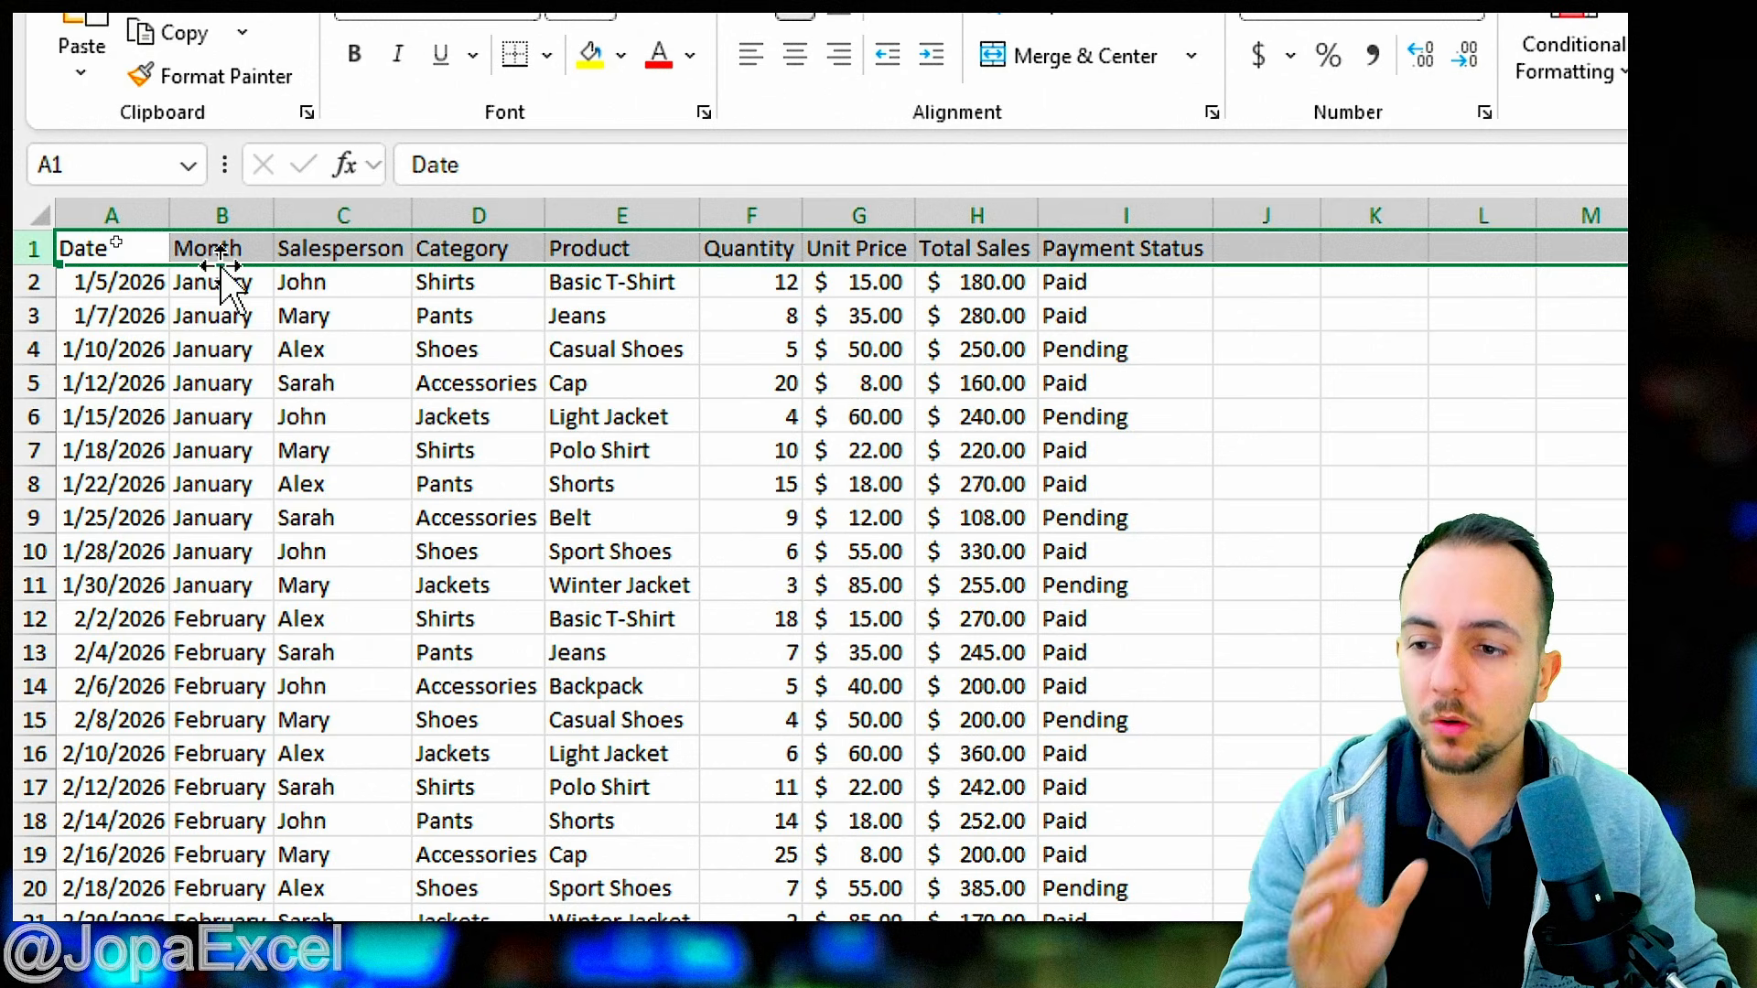
right_click(29, 248)
left_click(236, 593)
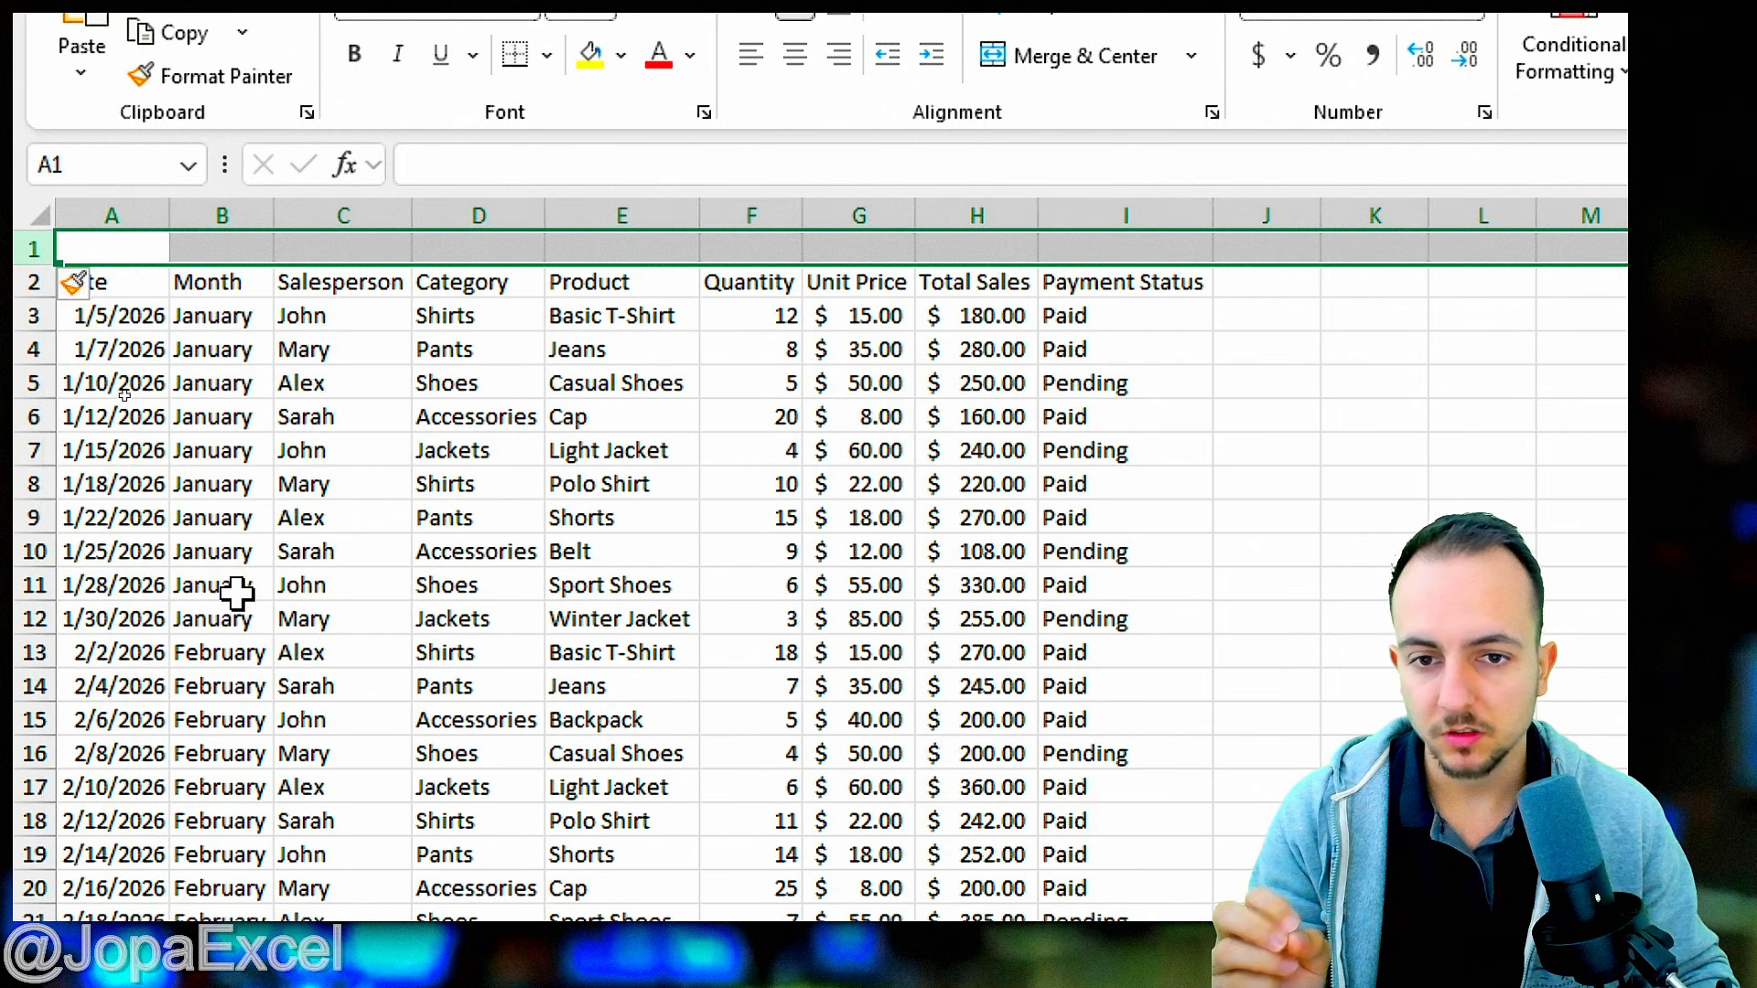
- Start a SUBTOTAL formula in cell H1, above the Total Sales header
left_click(990, 253)
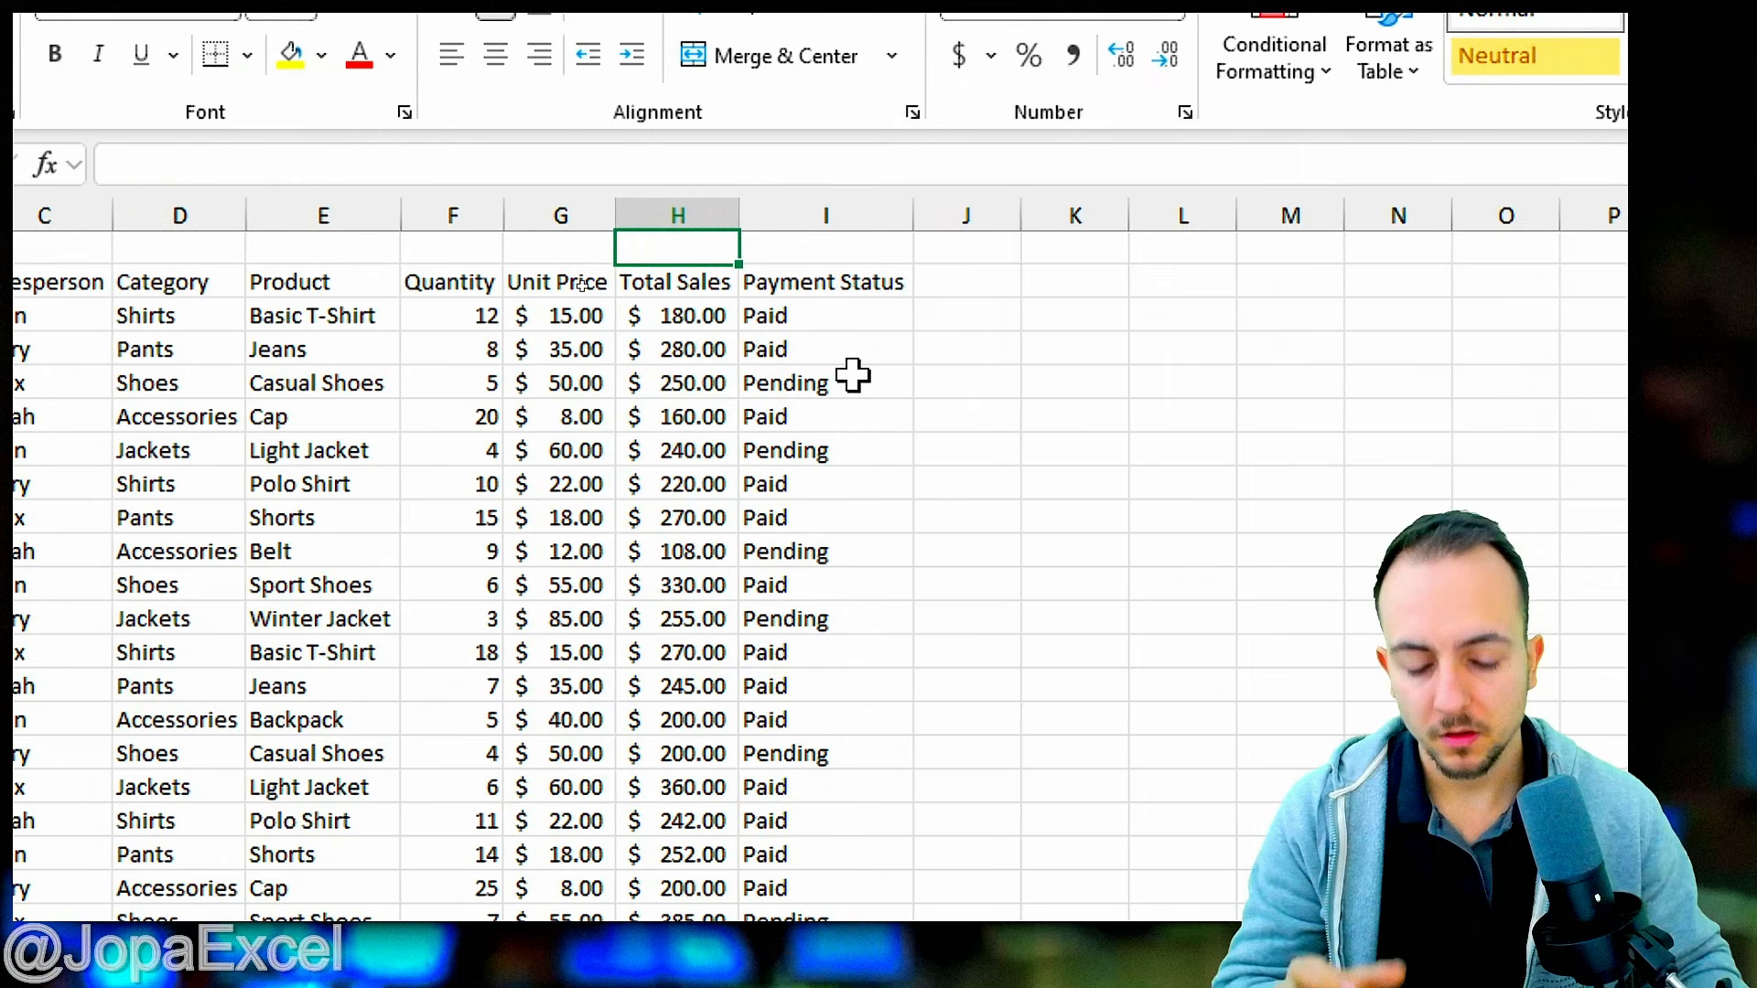
type("=s")
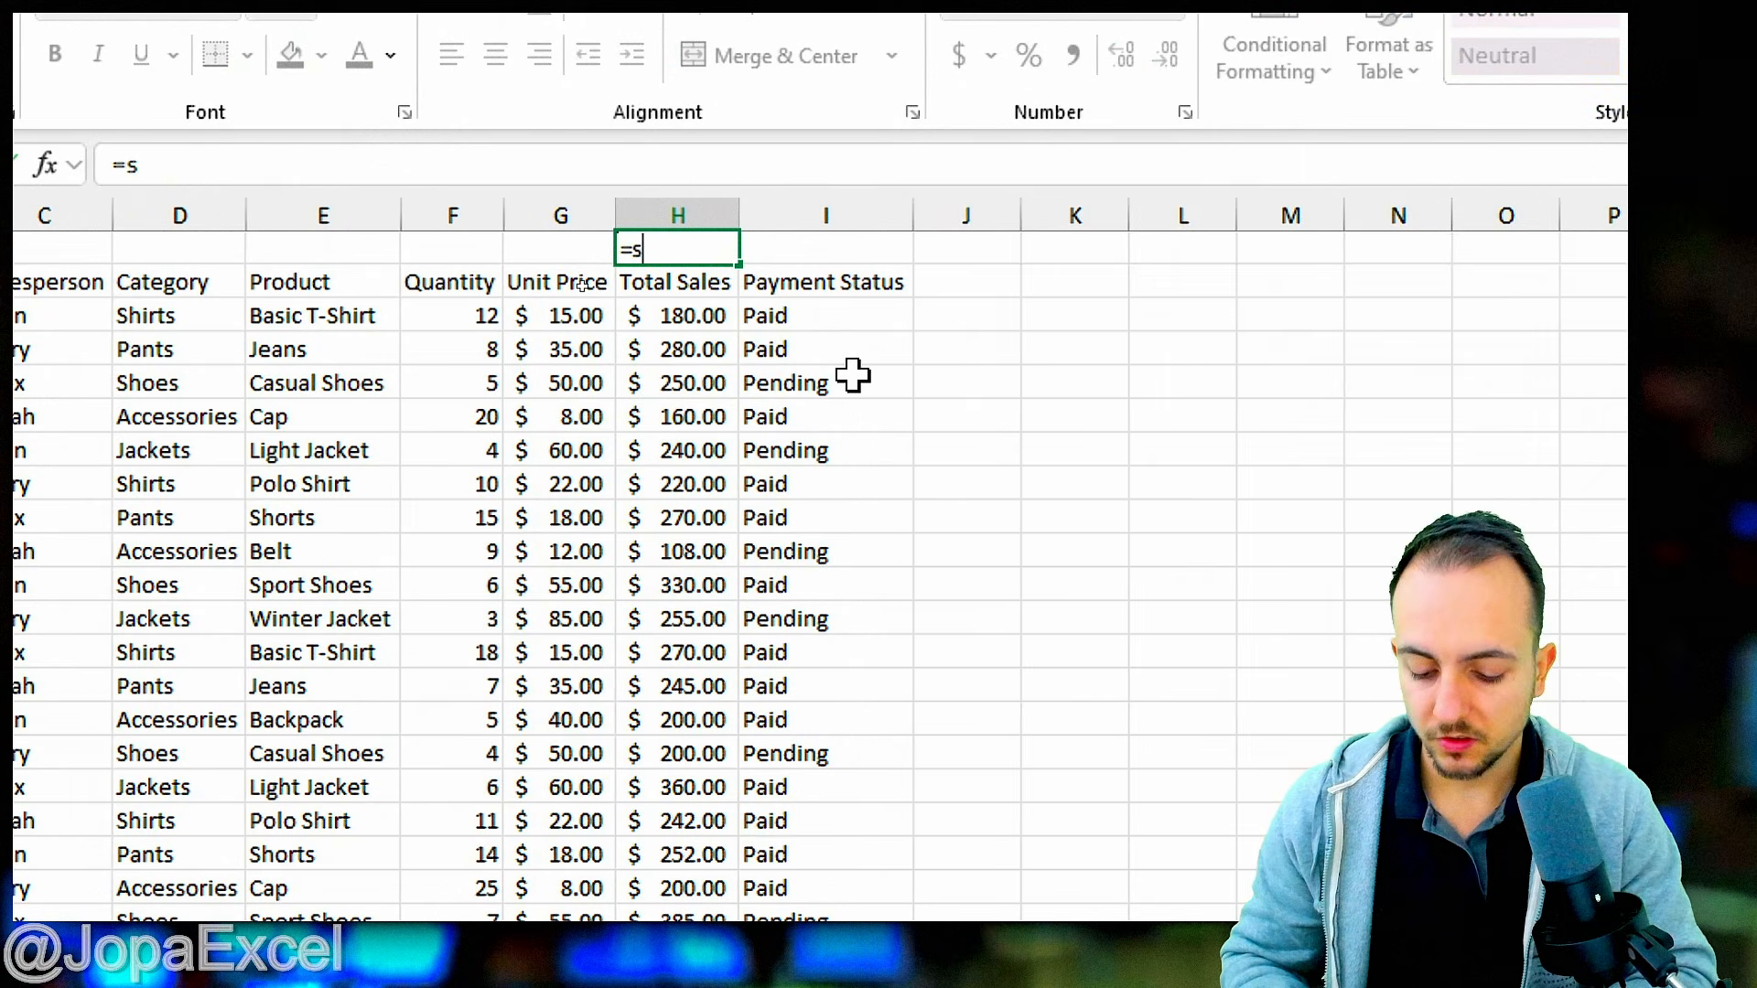
type("ub")
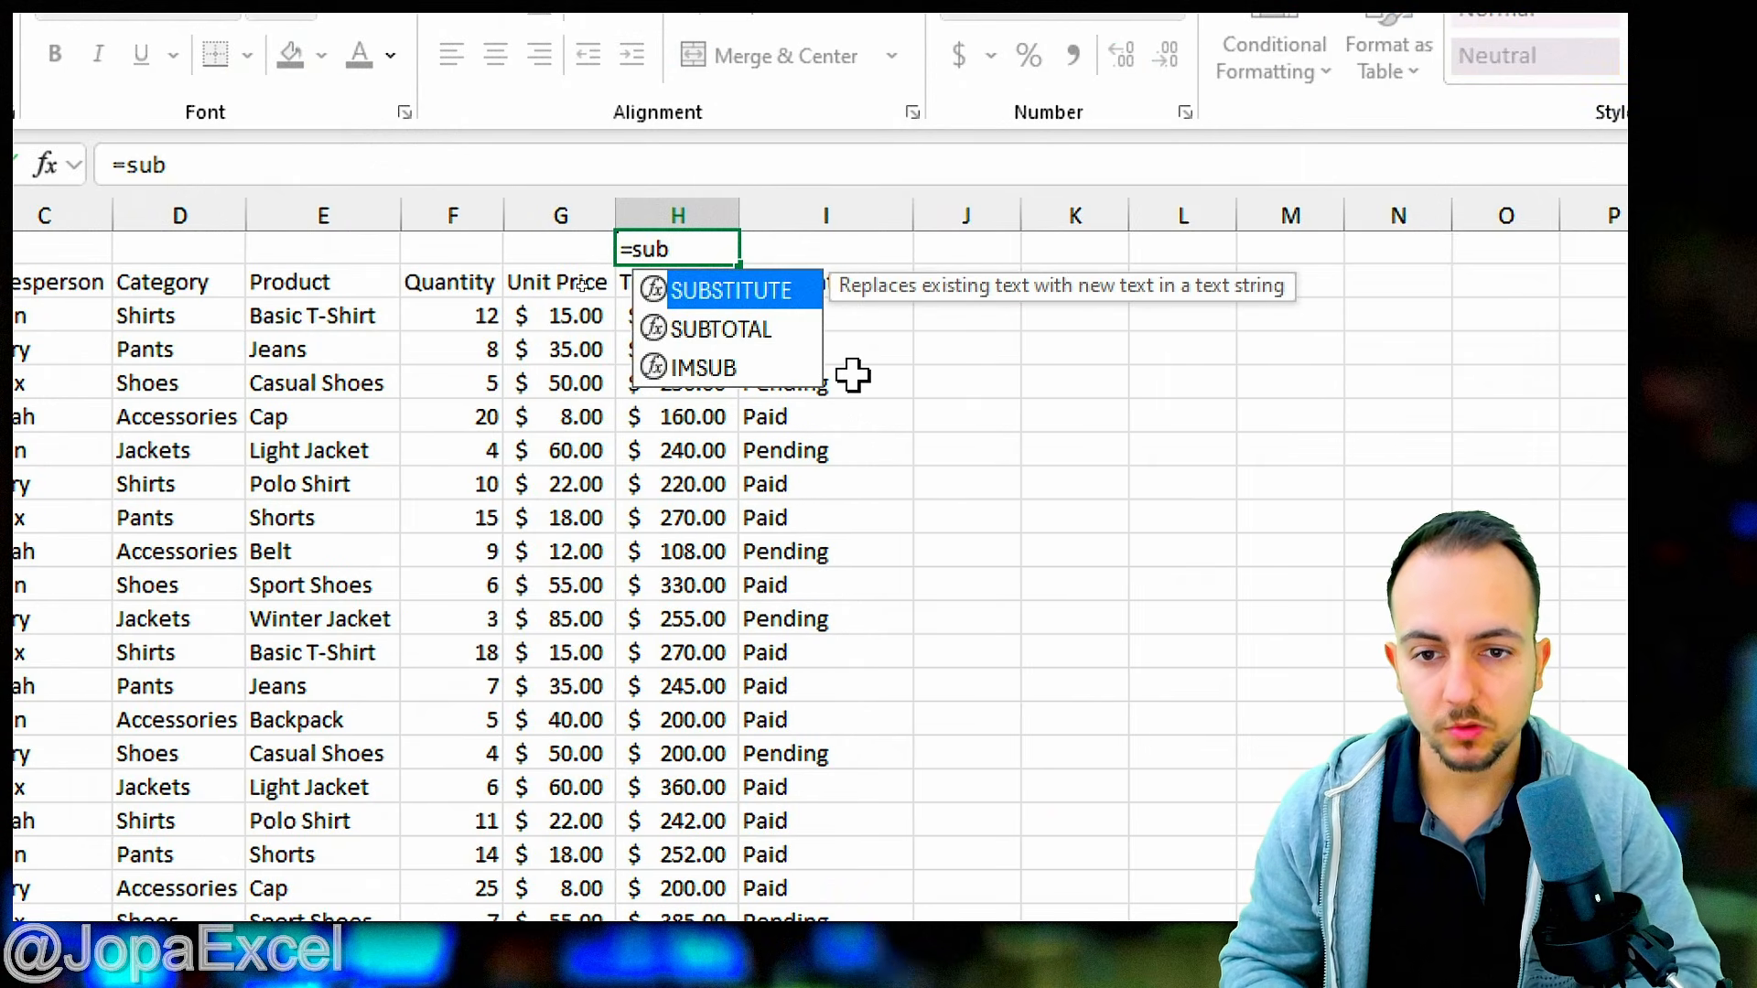
double_click(747, 341)
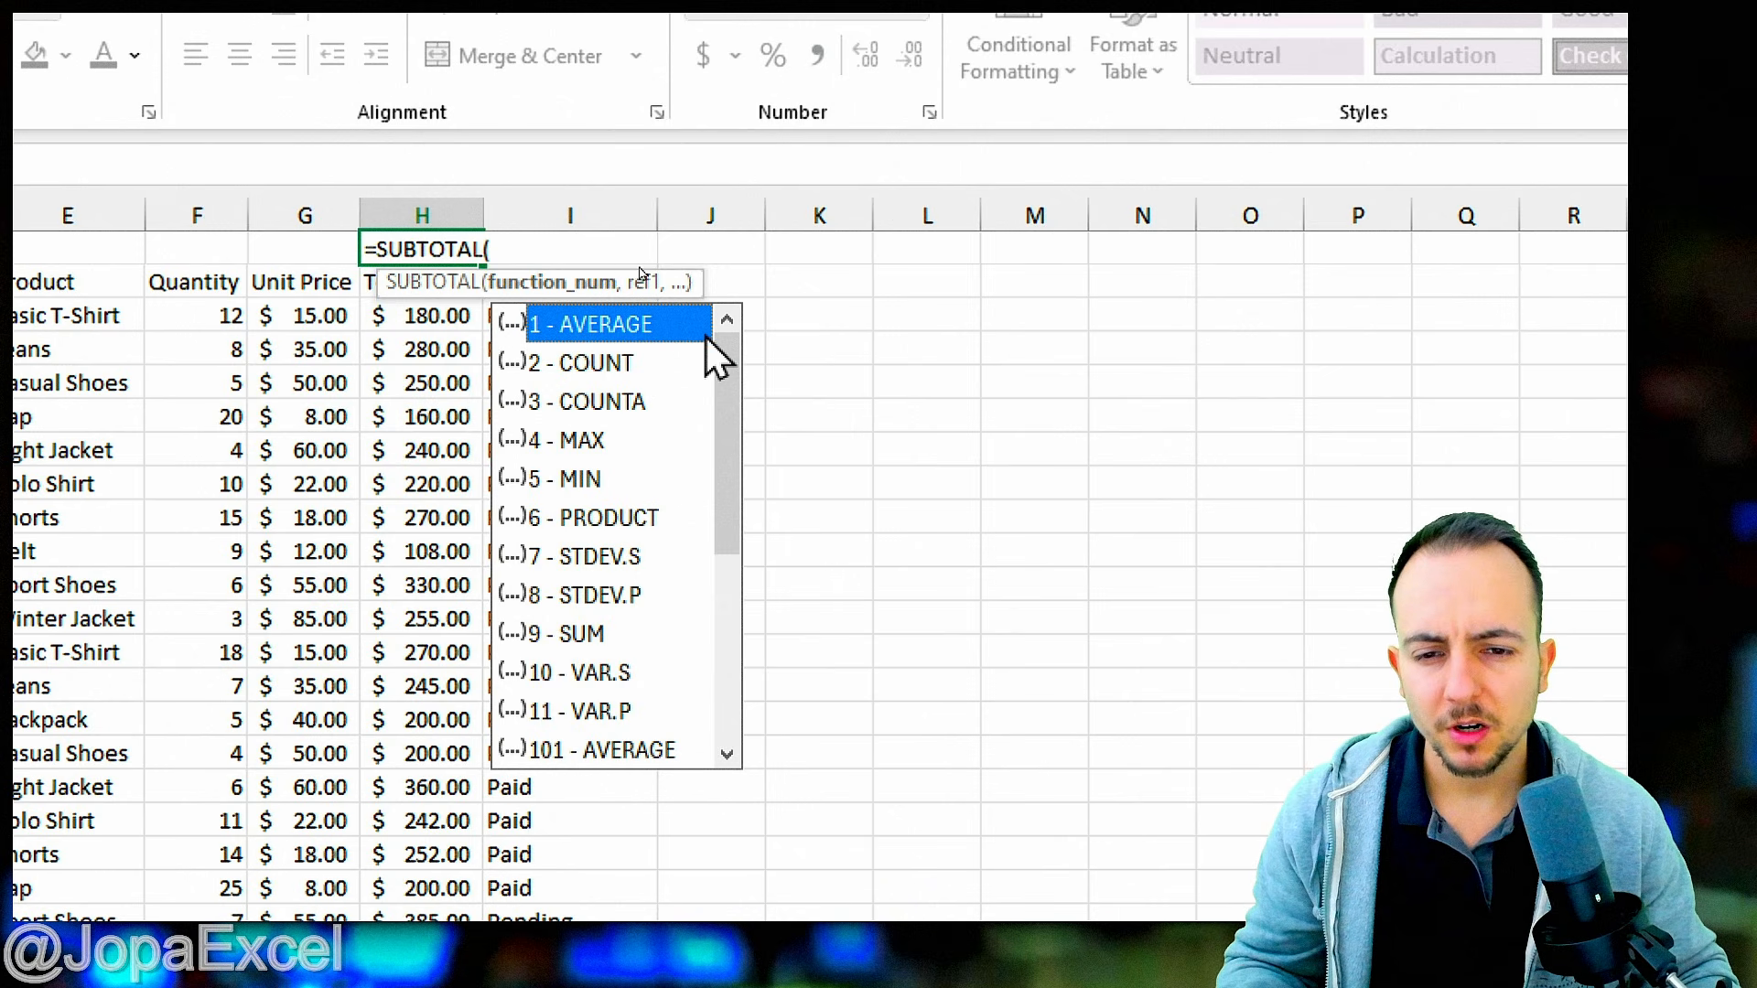
- Examine the calculation options offered for SUBTOTAL's function number, such as AVERAGE, COUNT, COUNTA, MAX, MIN and PRODUCT
key("Down")
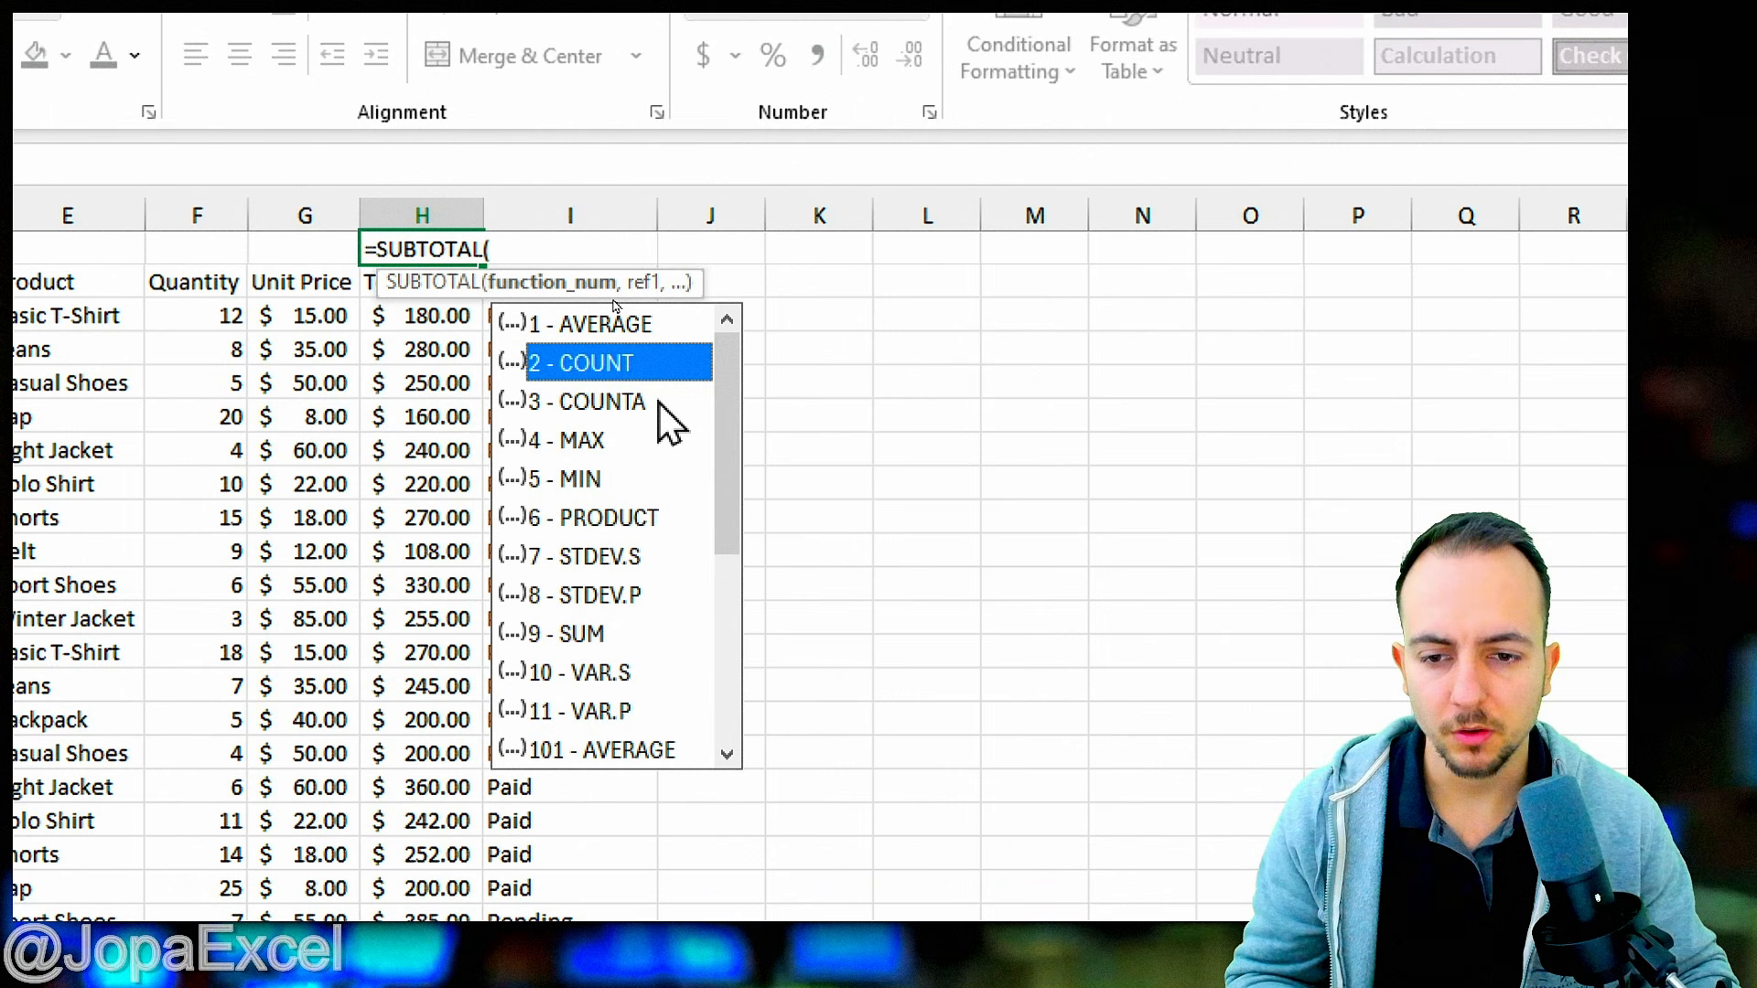
left_click(623, 326)
left_click(638, 373)
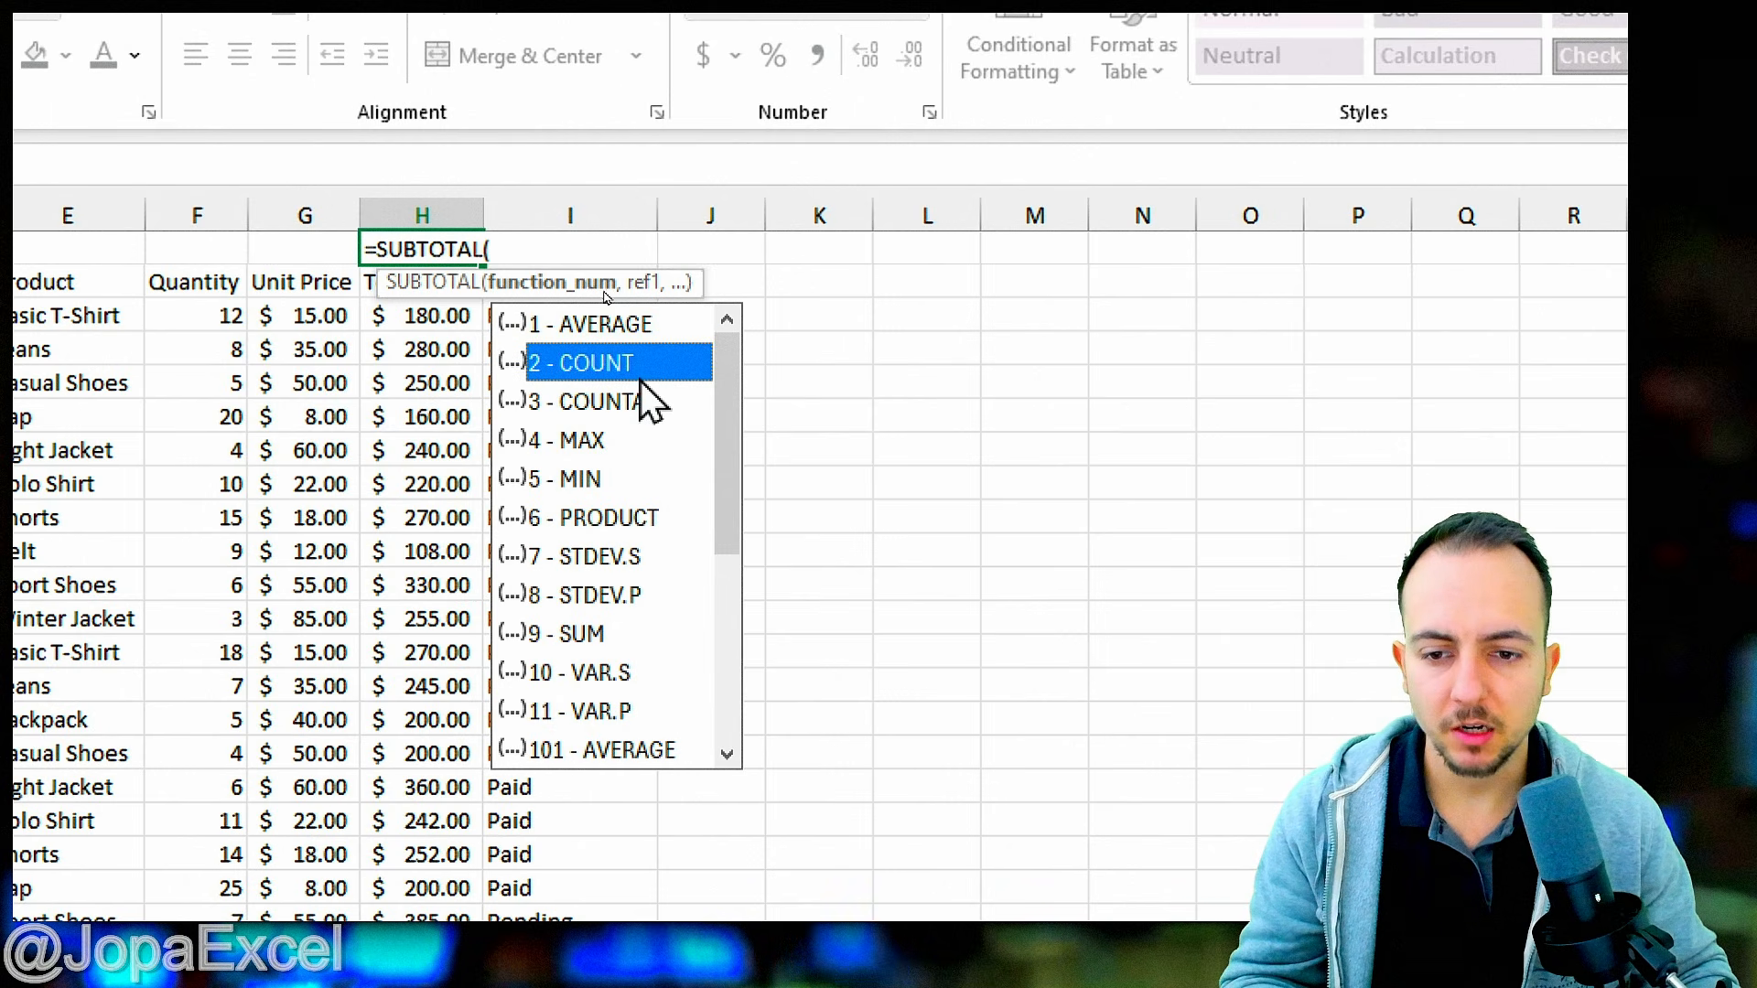
left_click(643, 403)
left_click(616, 441)
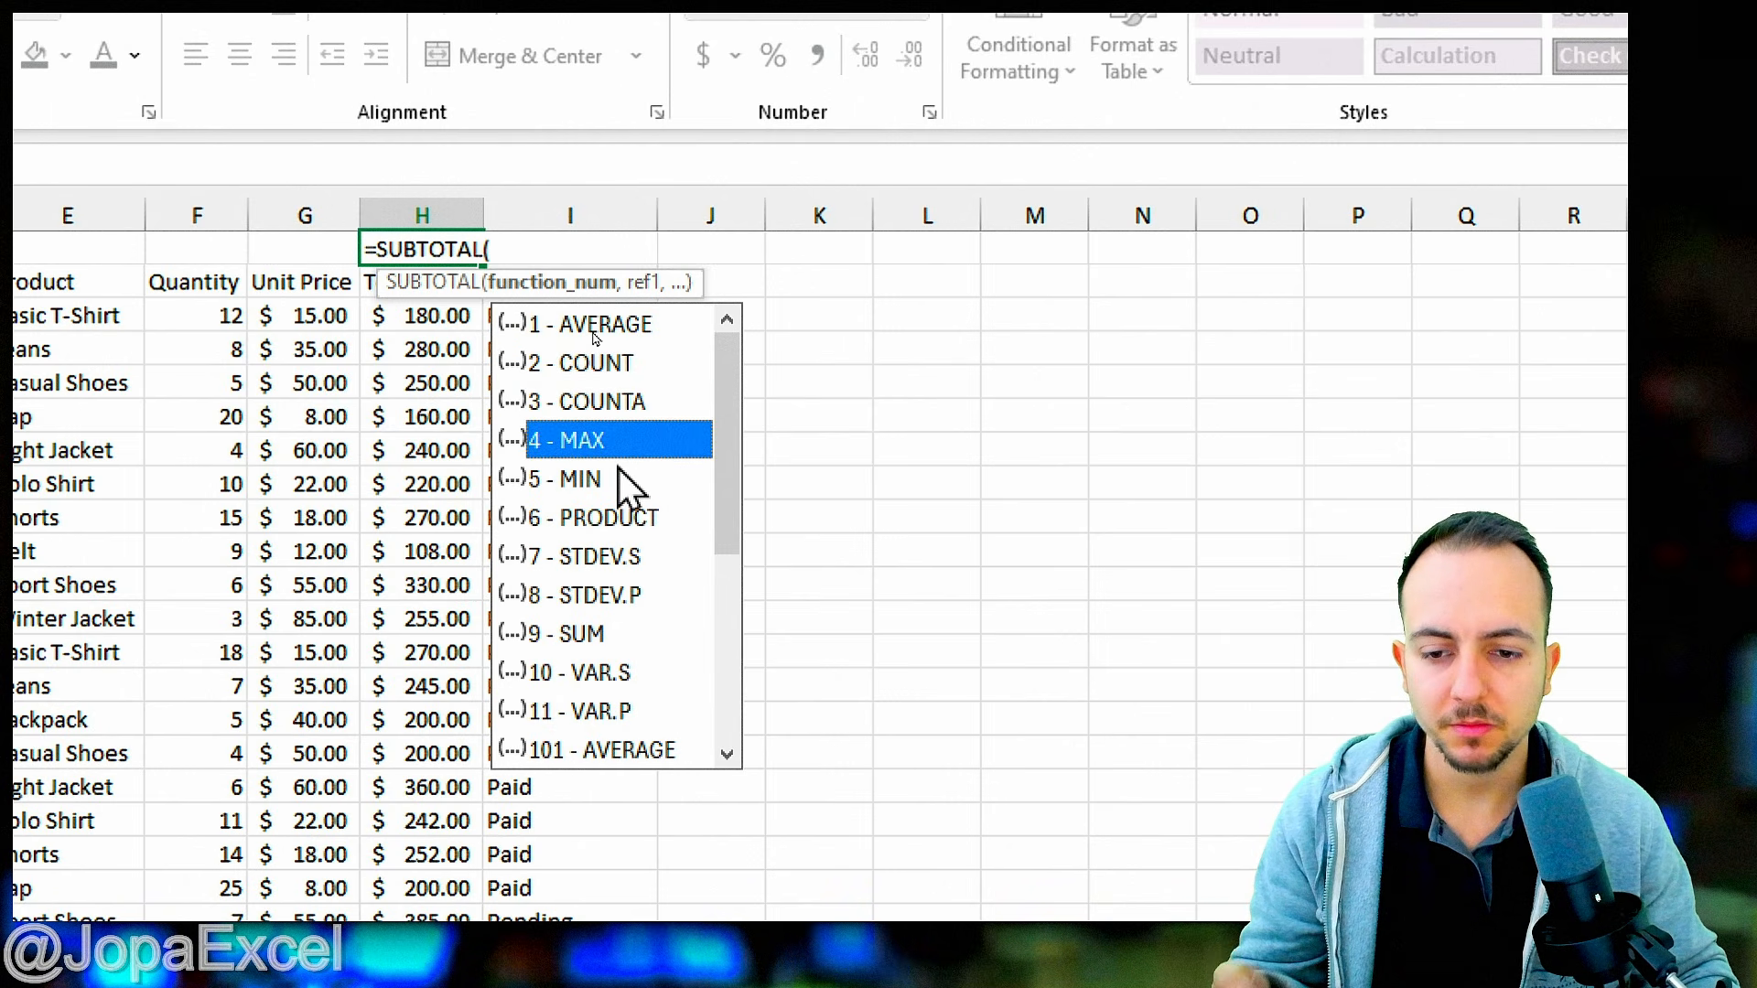
left_click(631, 481)
left_click(645, 522)
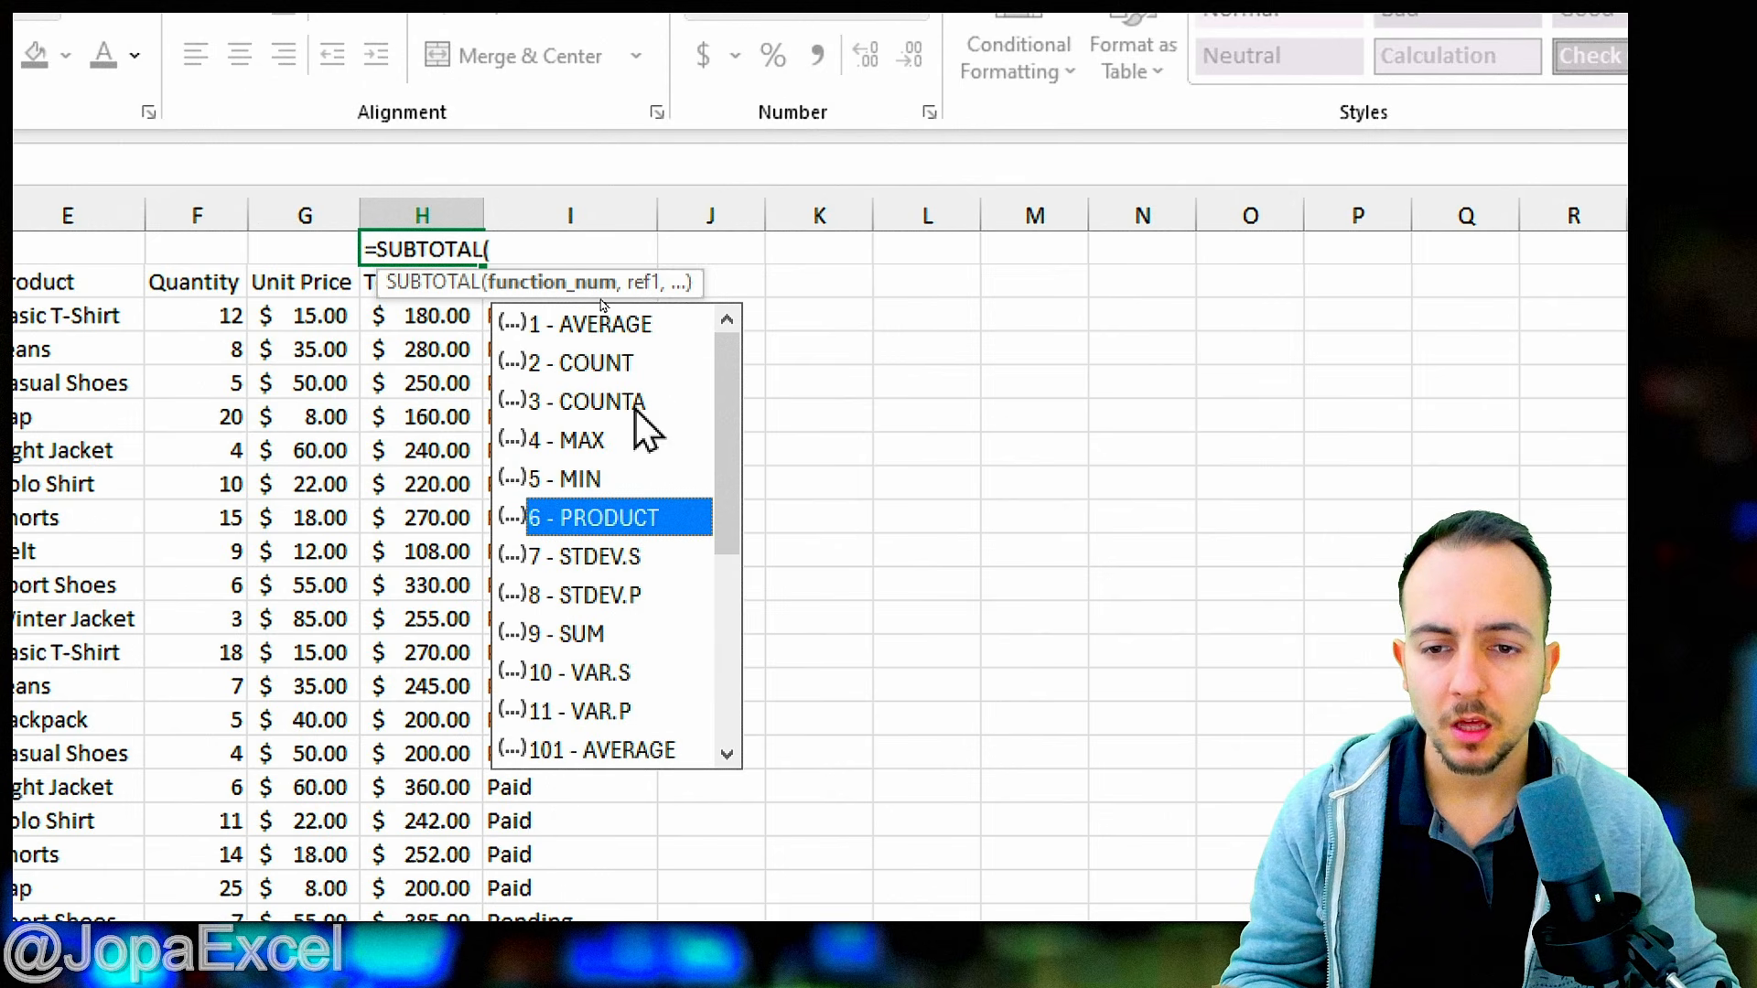
left_click(617, 325)
left_click(609, 363)
left_click(611, 401)
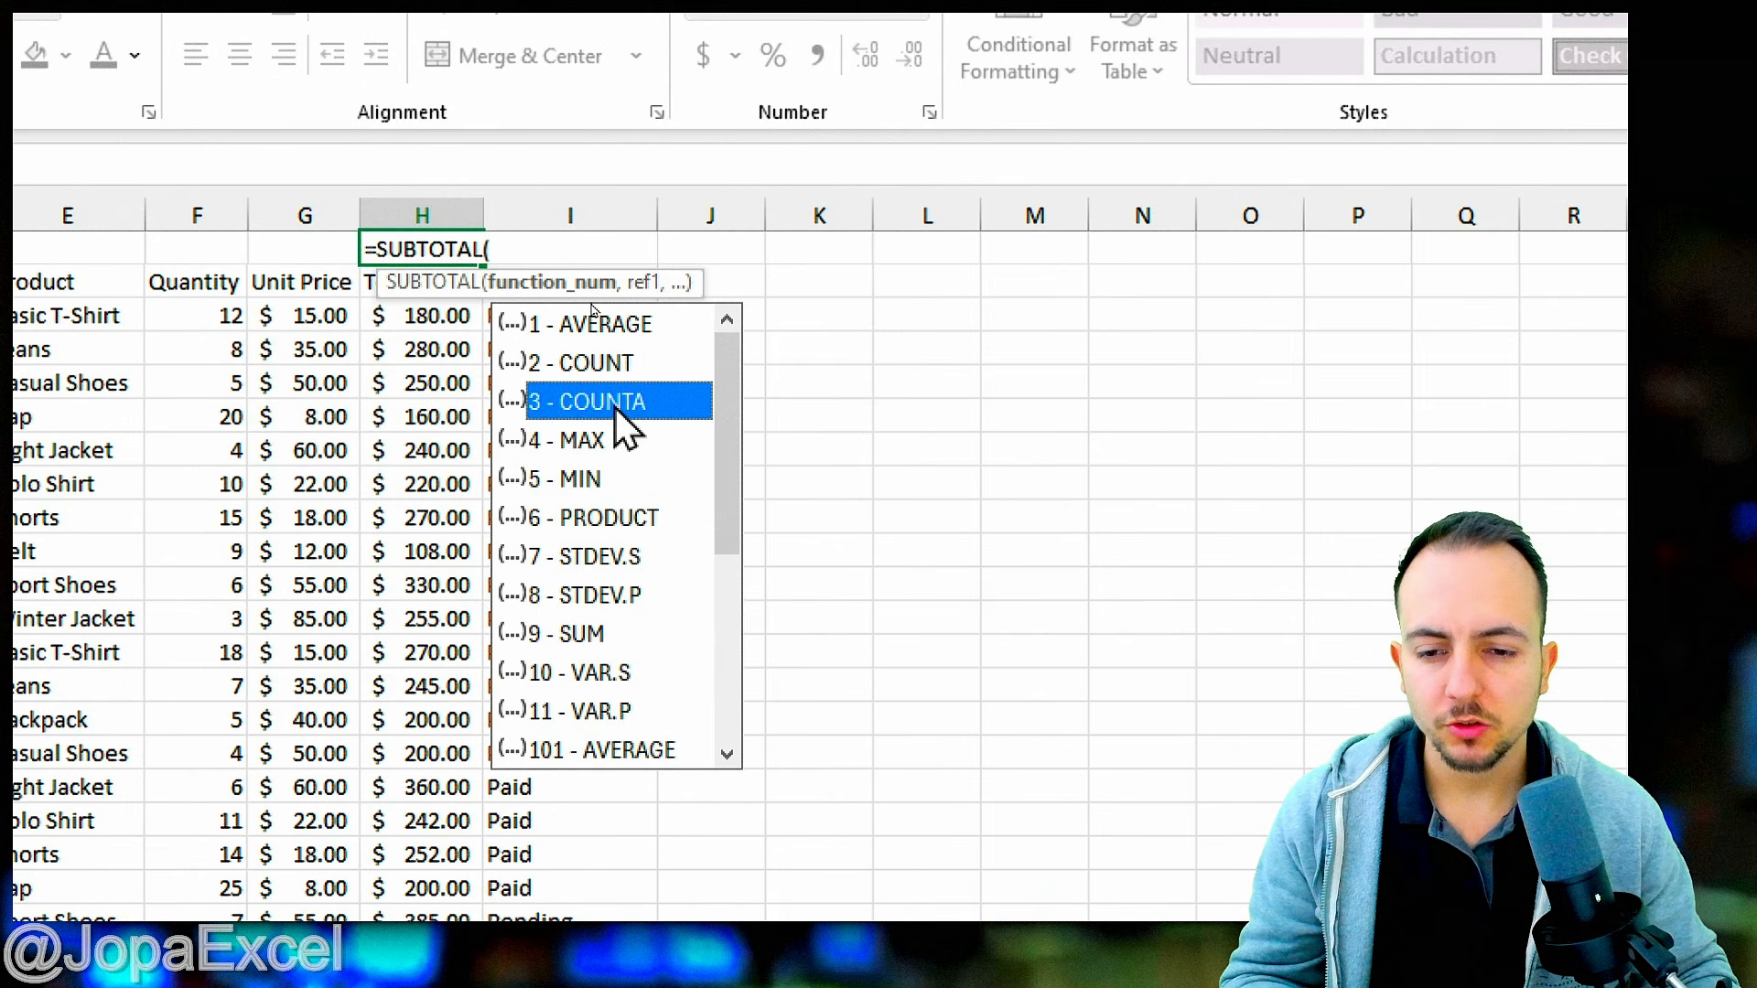
left_click(619, 330)
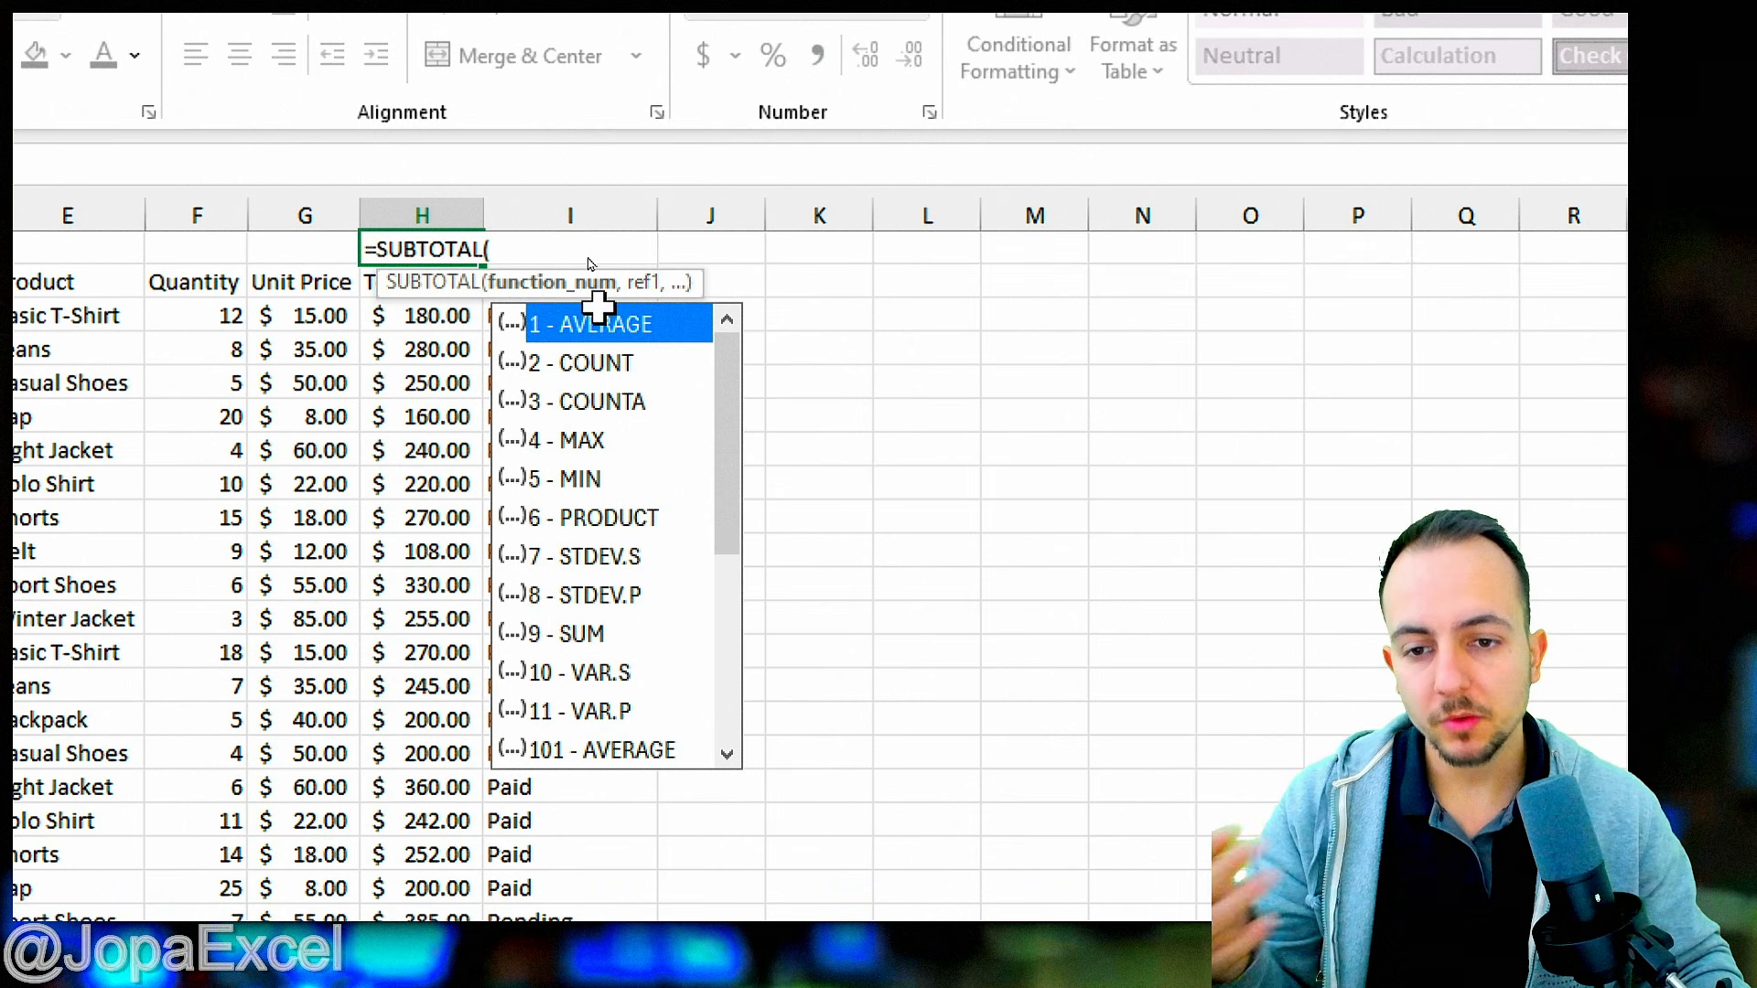
left_click_drag(721, 364, 753, 345)
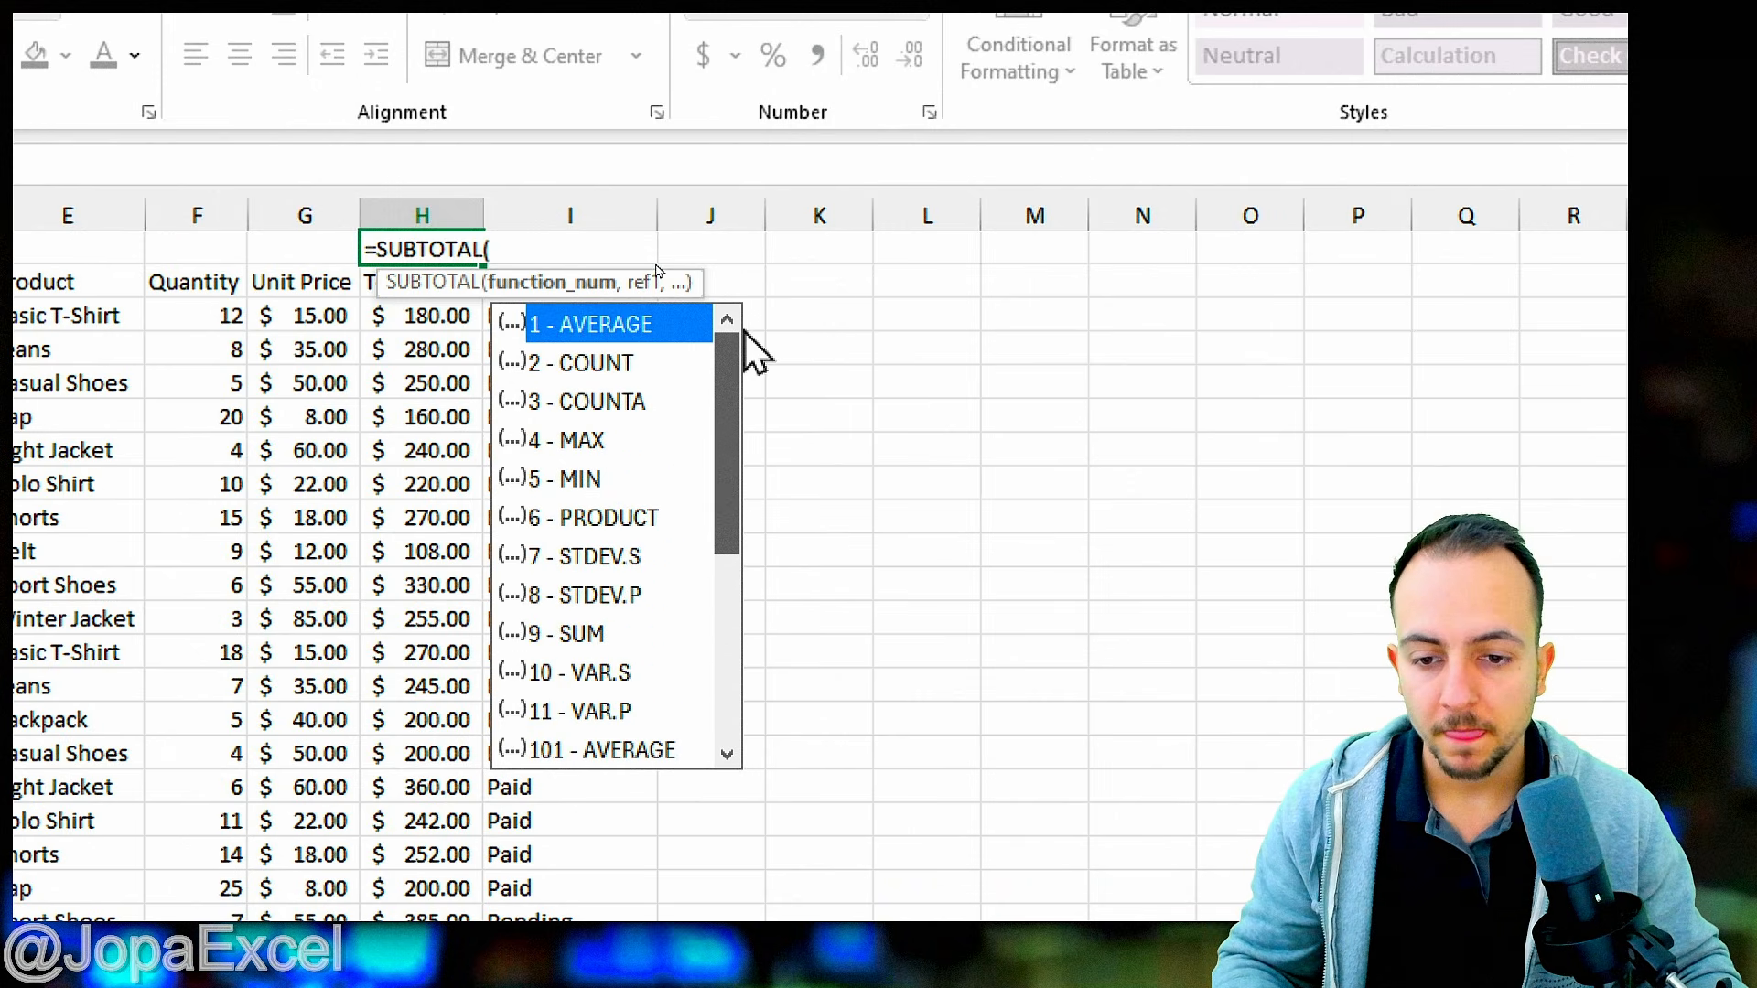
- Complete the H1 SUBTOTAL formula with function 9 (SUM) over the Total Sales range H3:H82
left_click(602, 635)
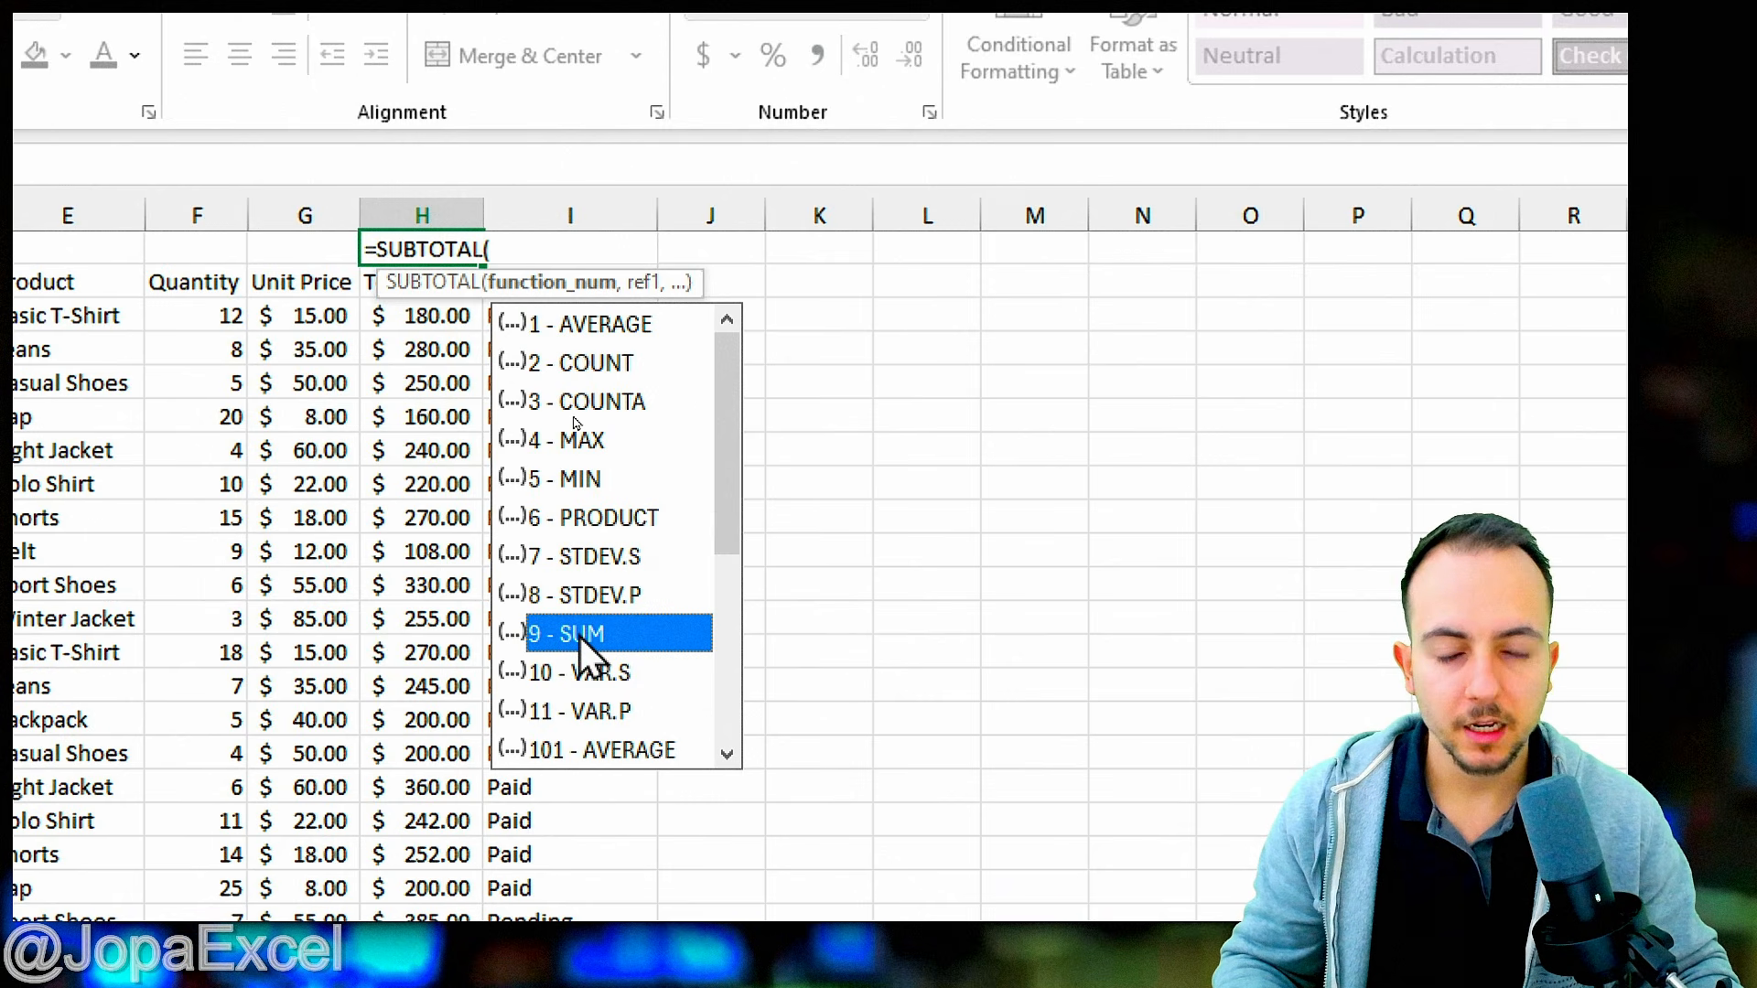
double_click(580, 635)
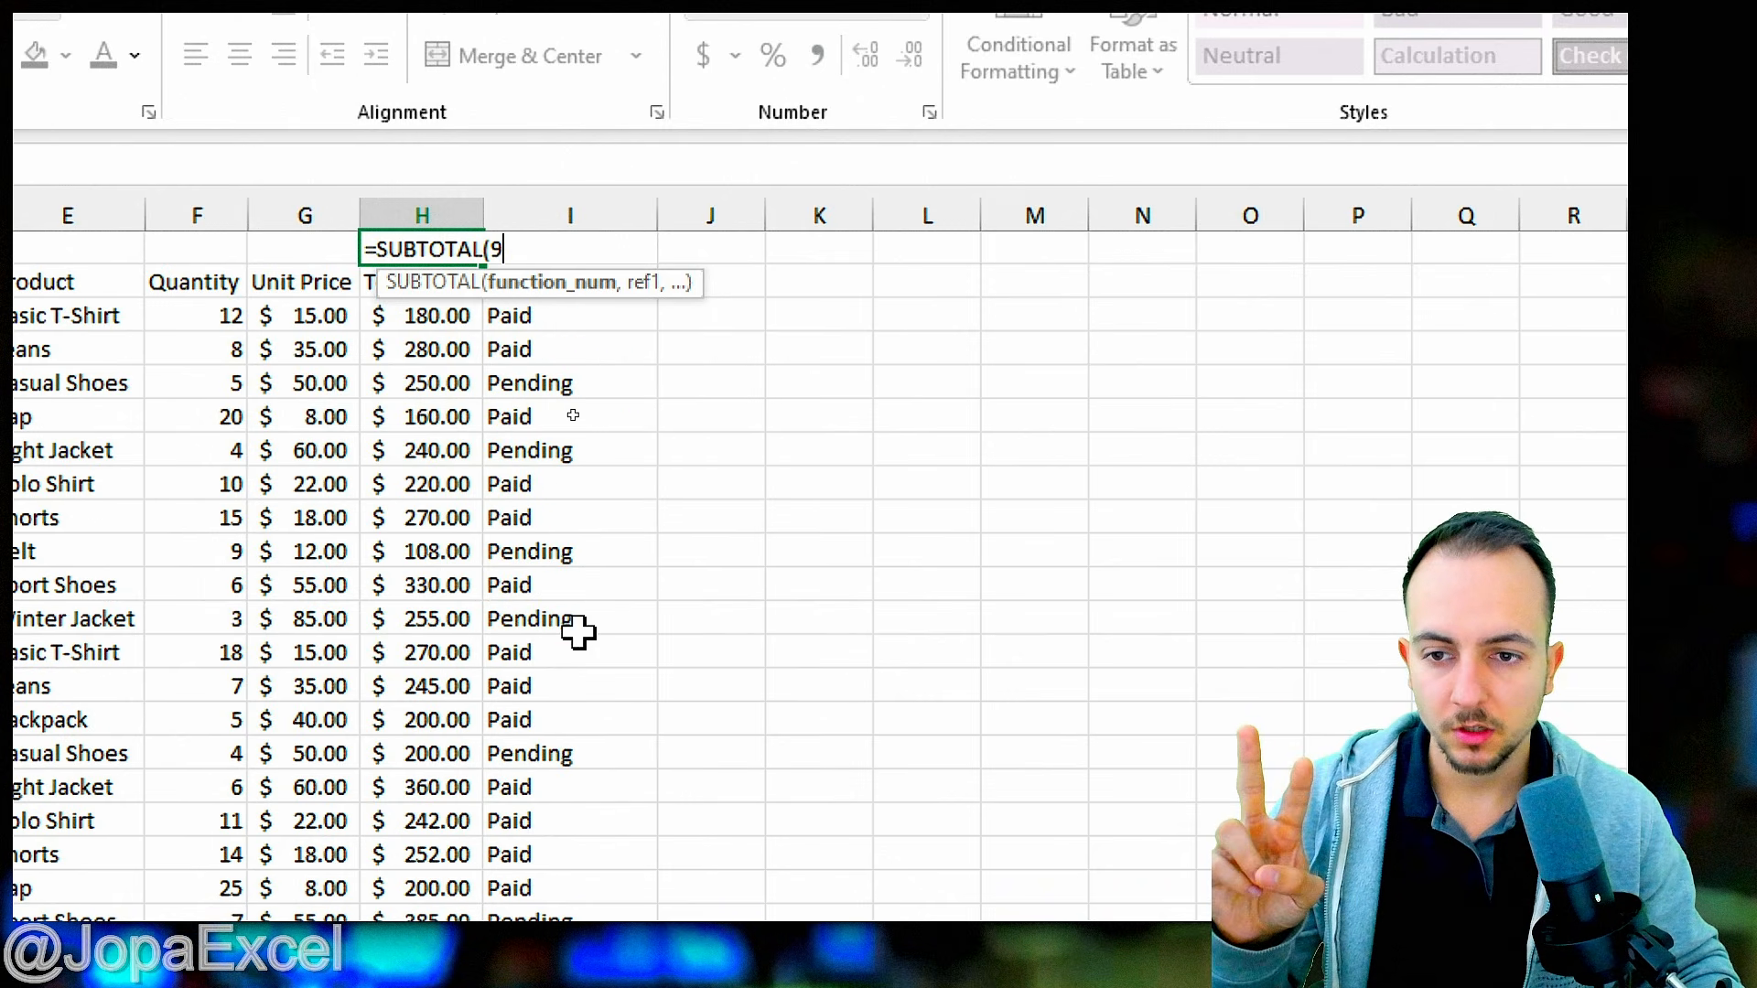
type(",")
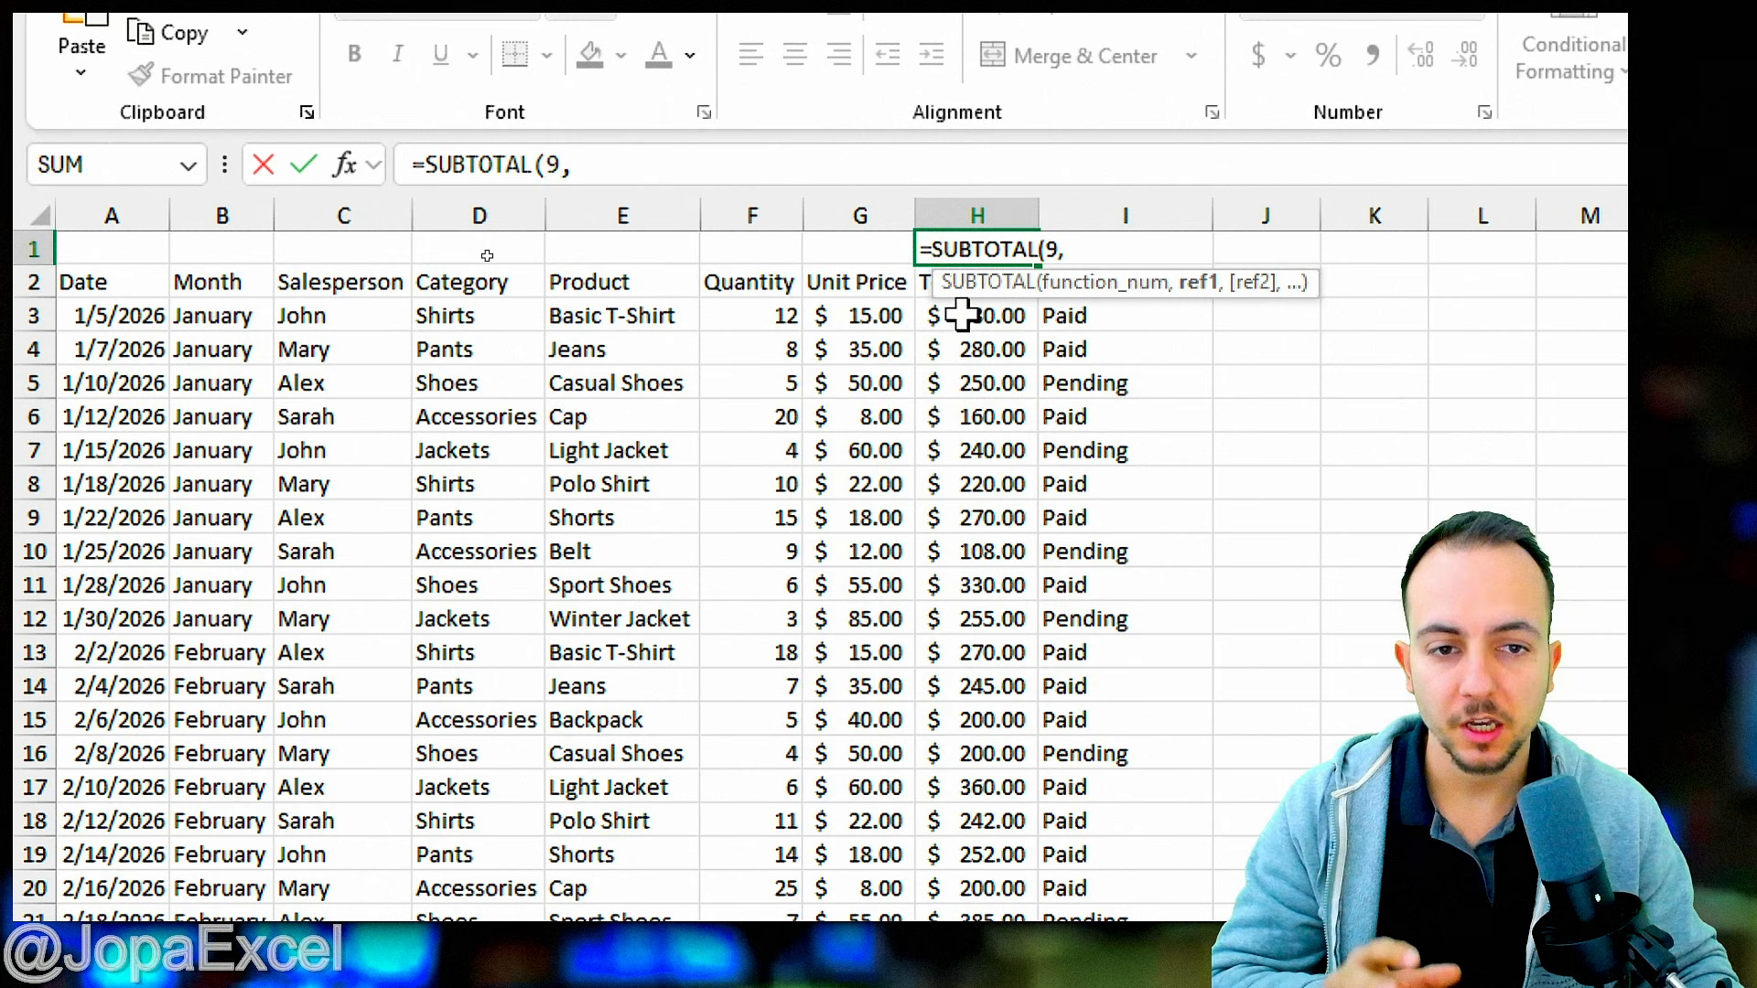
left_click_drag(960, 316, 975, 987)
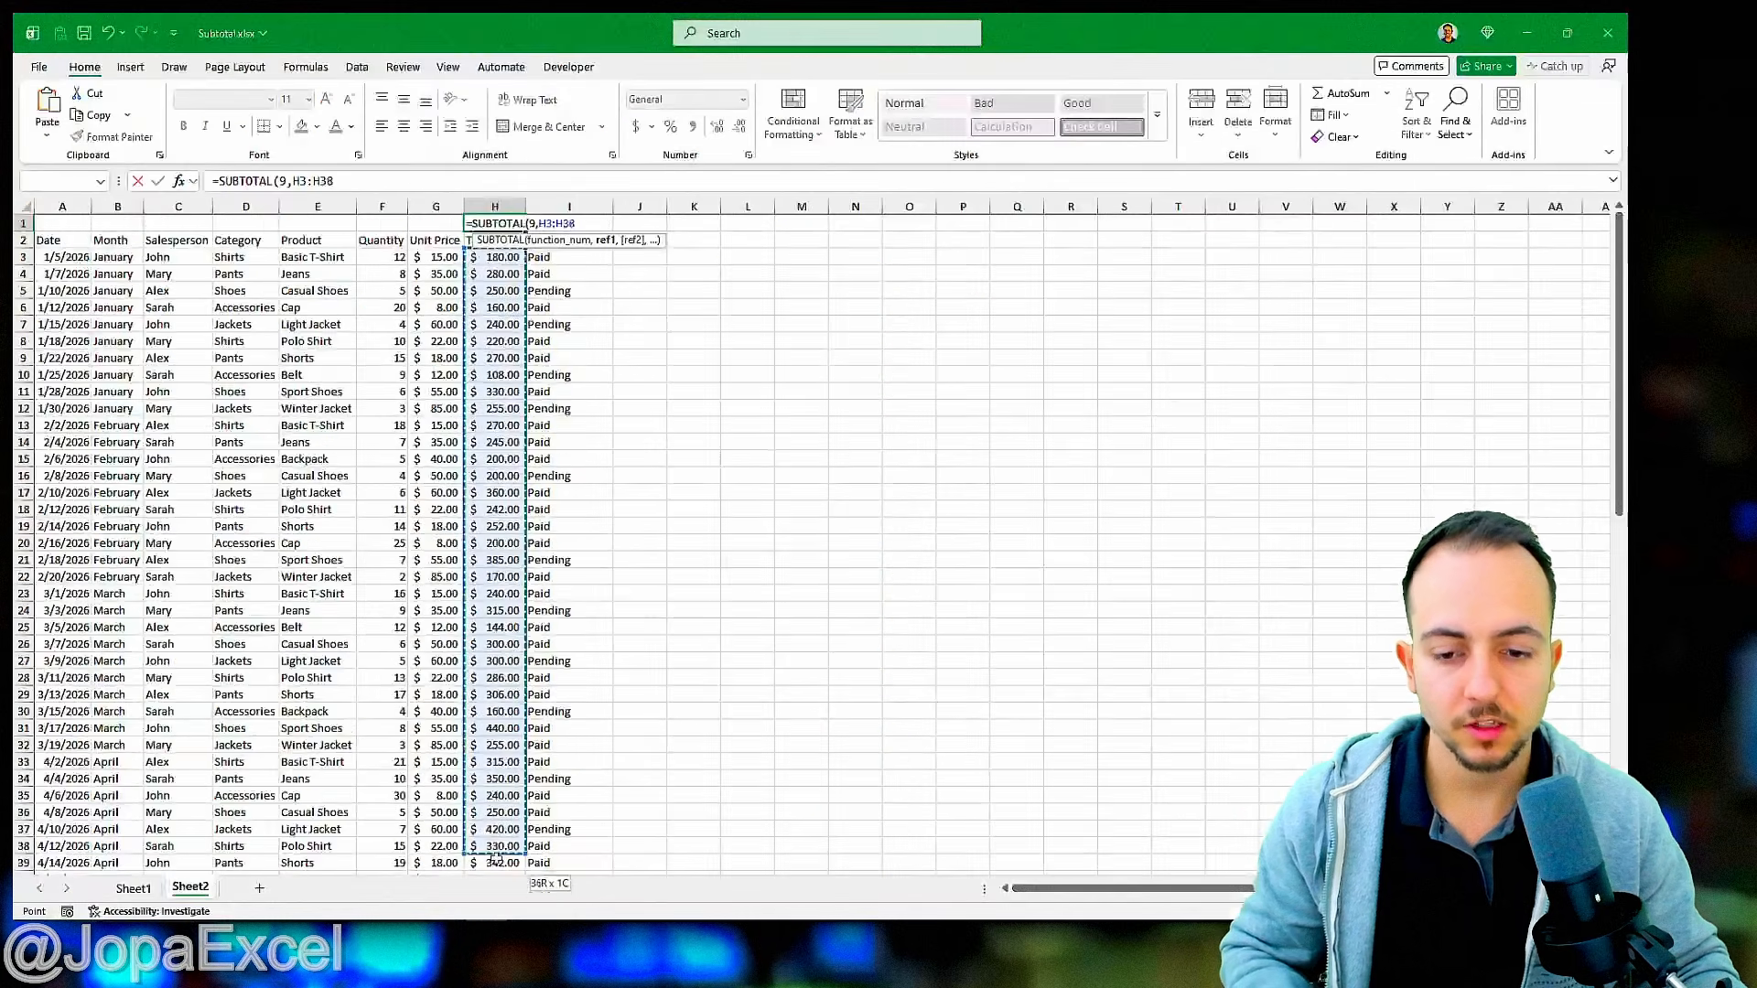
left_click_drag(494, 860, 494, 839)
scroll(348, 395, "up", 15)
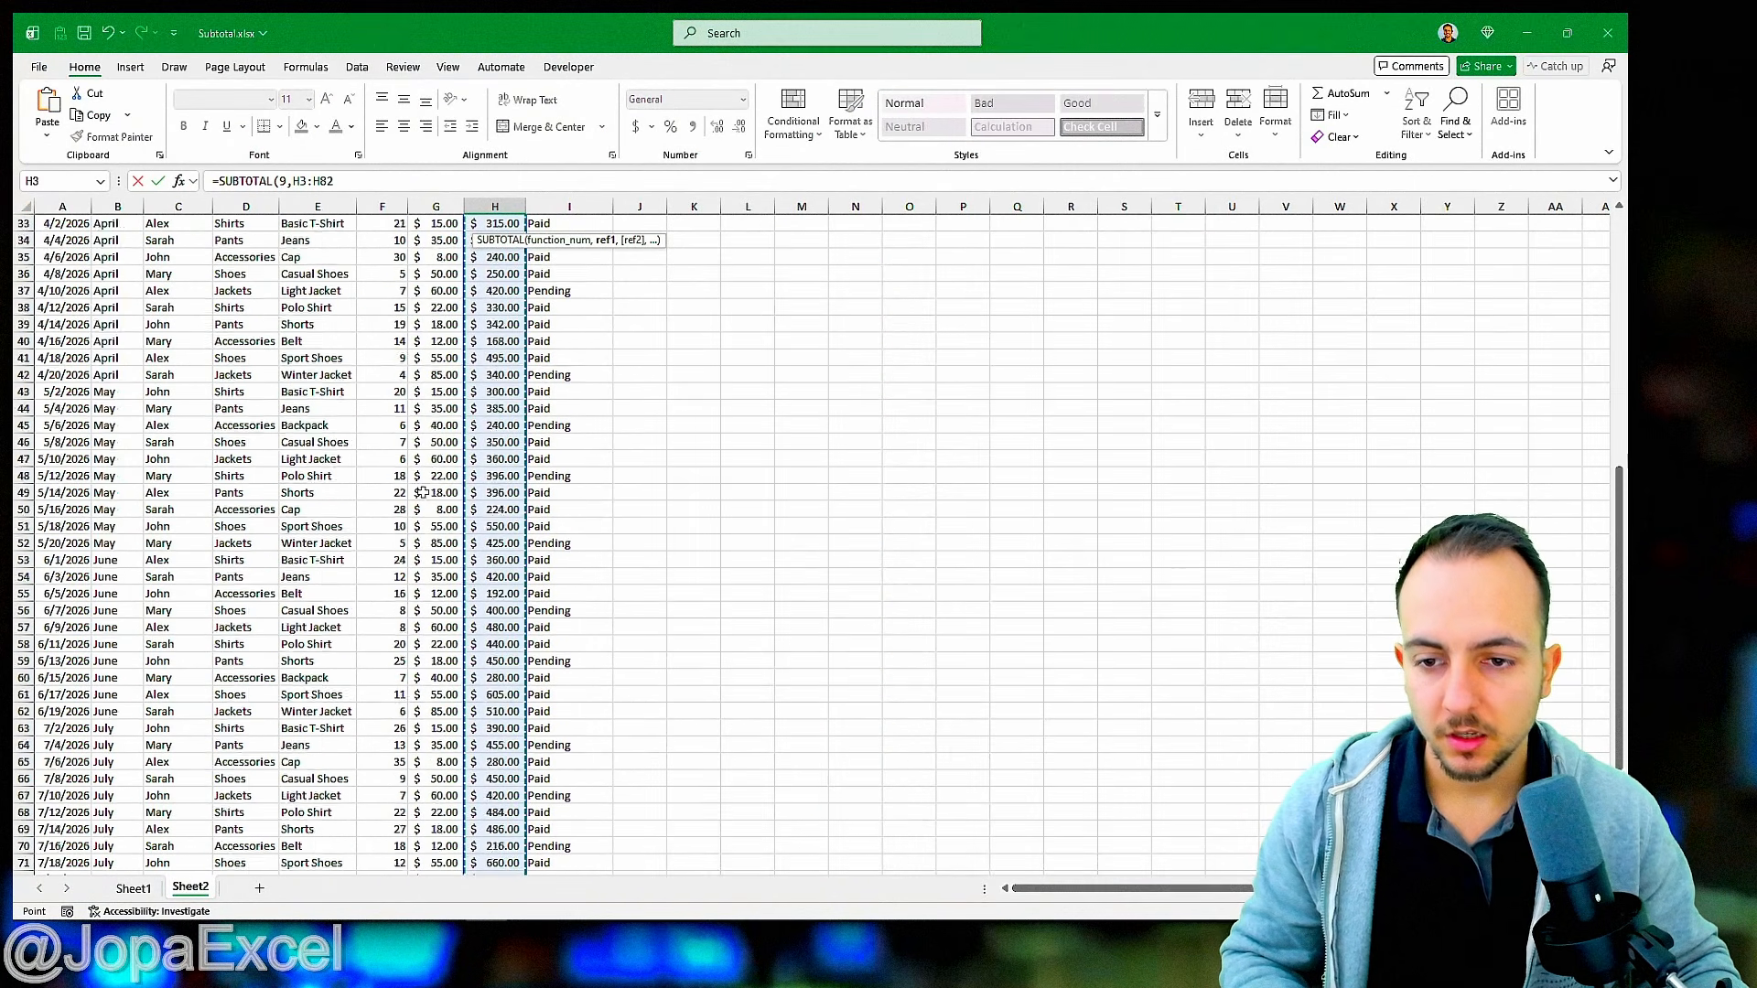
key("Return")
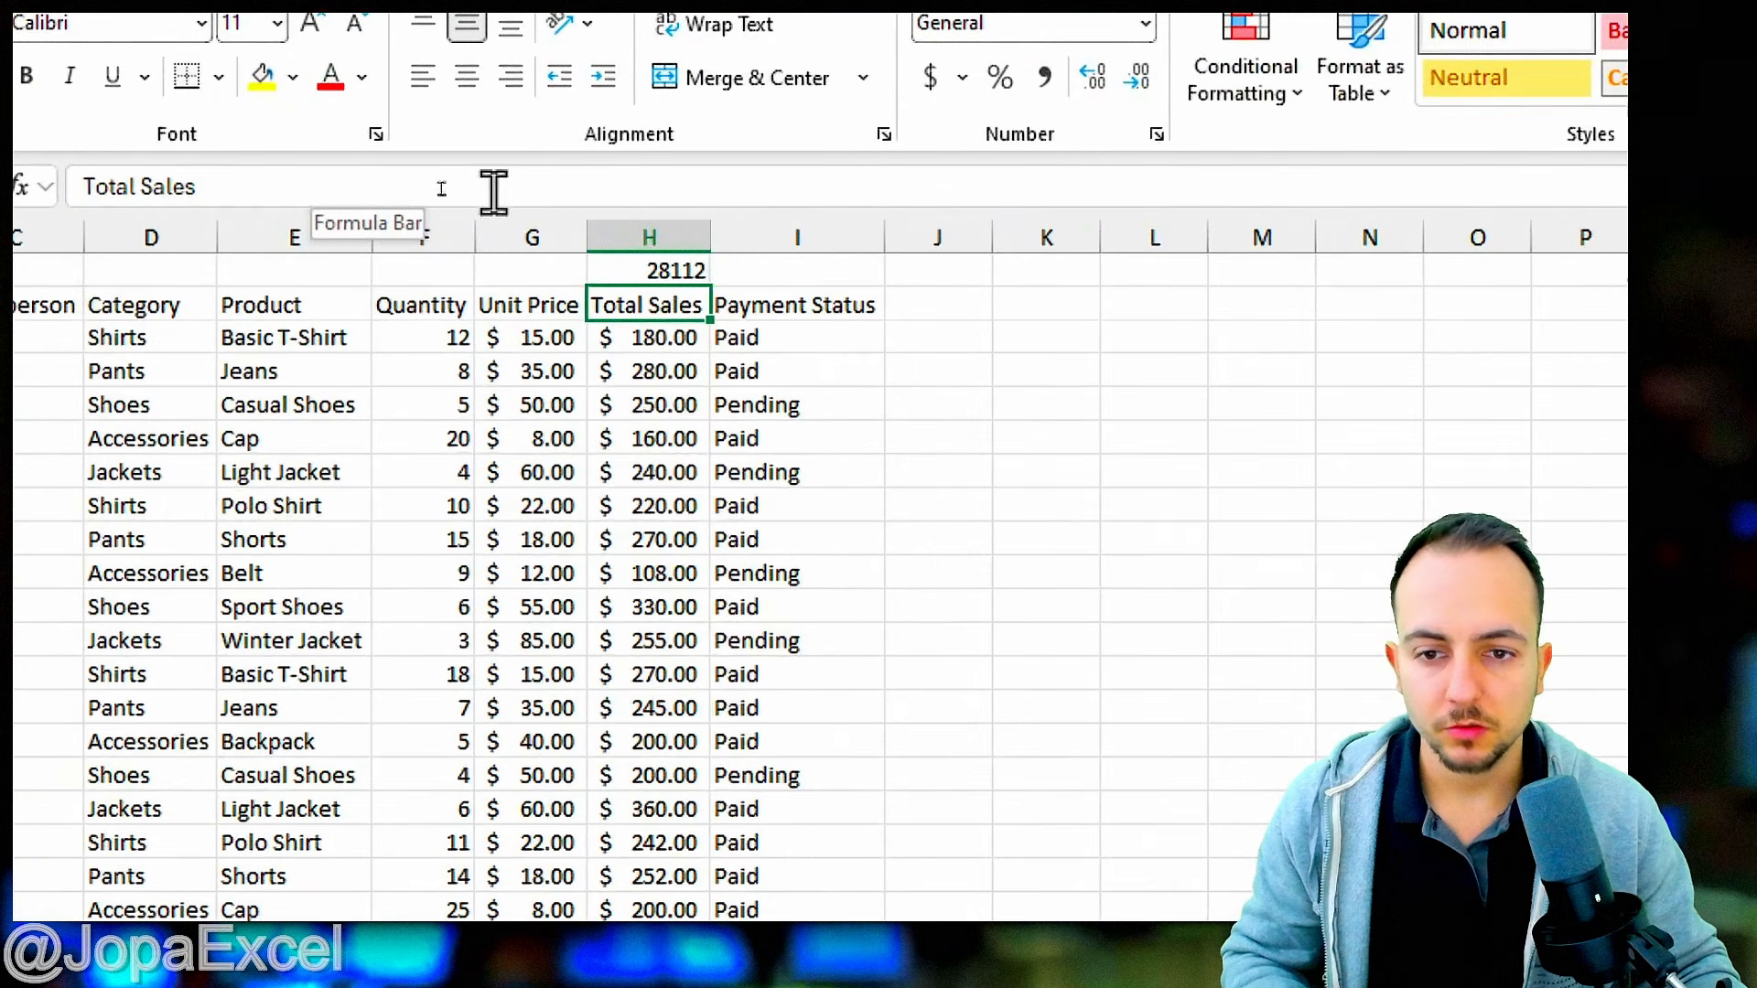
- Apply the Accounting number format to the subtotal in H1 and autofit the width of column H
left_click(659, 267)
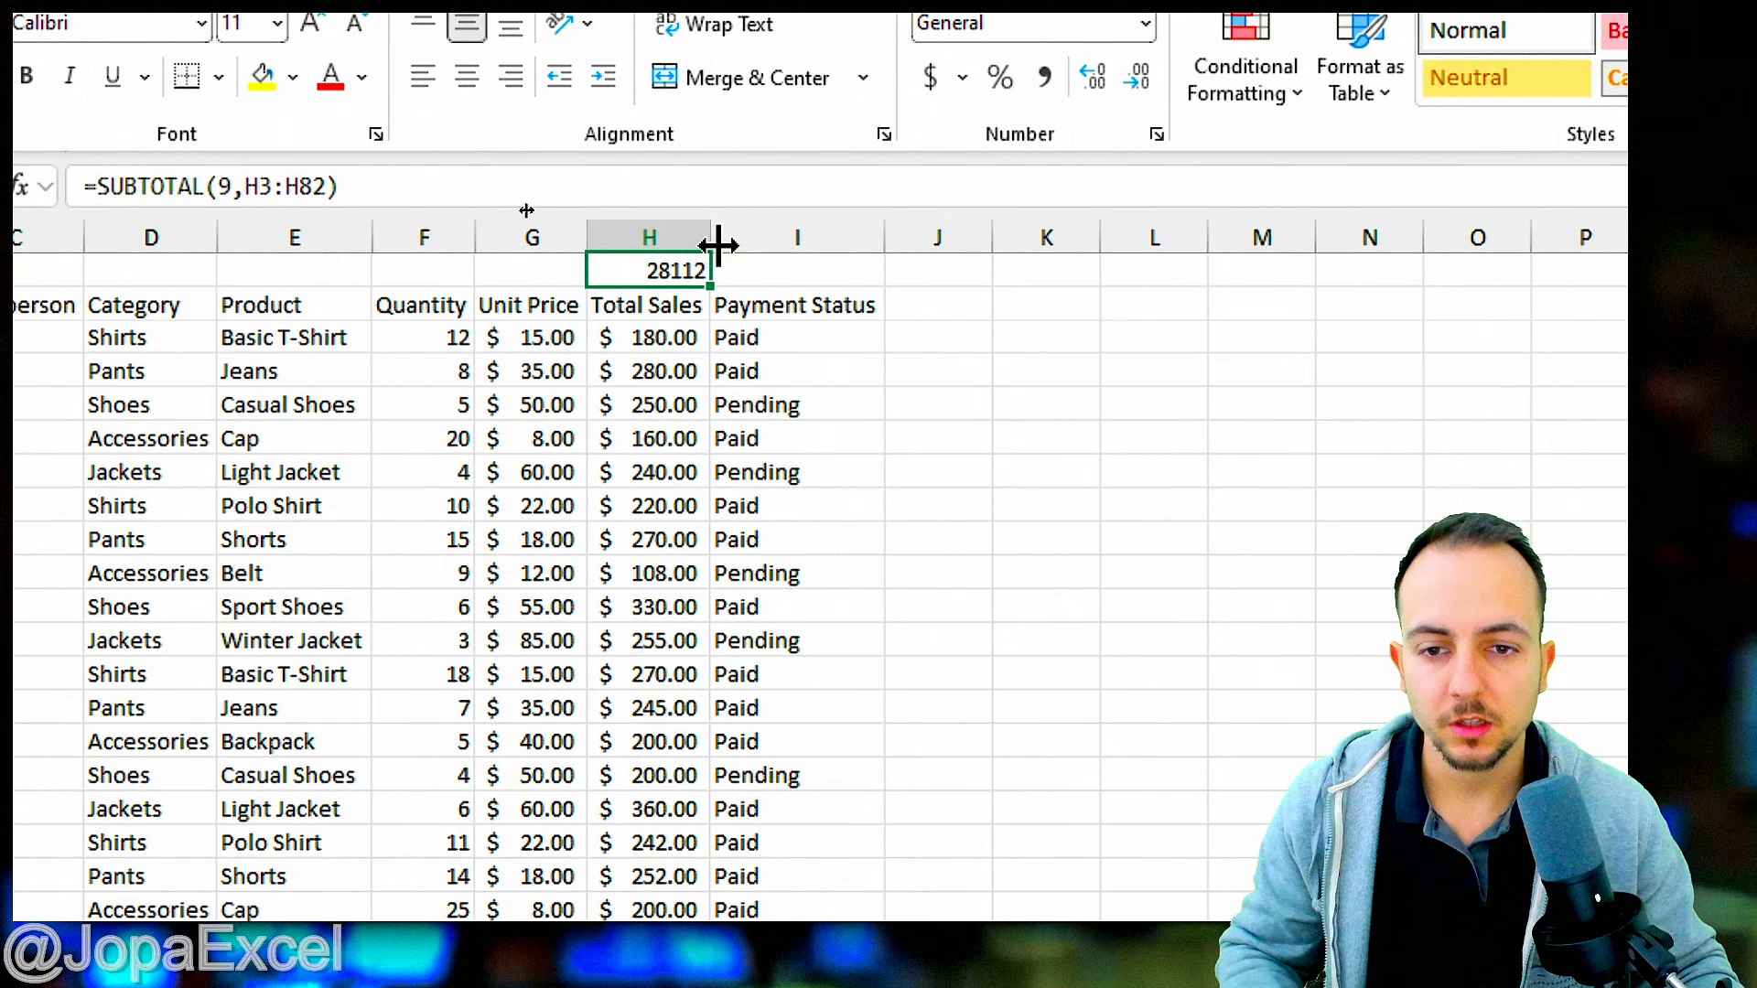
mouse_move(645, 222)
left_mouse_down()
mouse_move(719, 268)
mouse_move(648, 231)
left_mouse_up()
left_click_drag(714, 282, 798, 334)
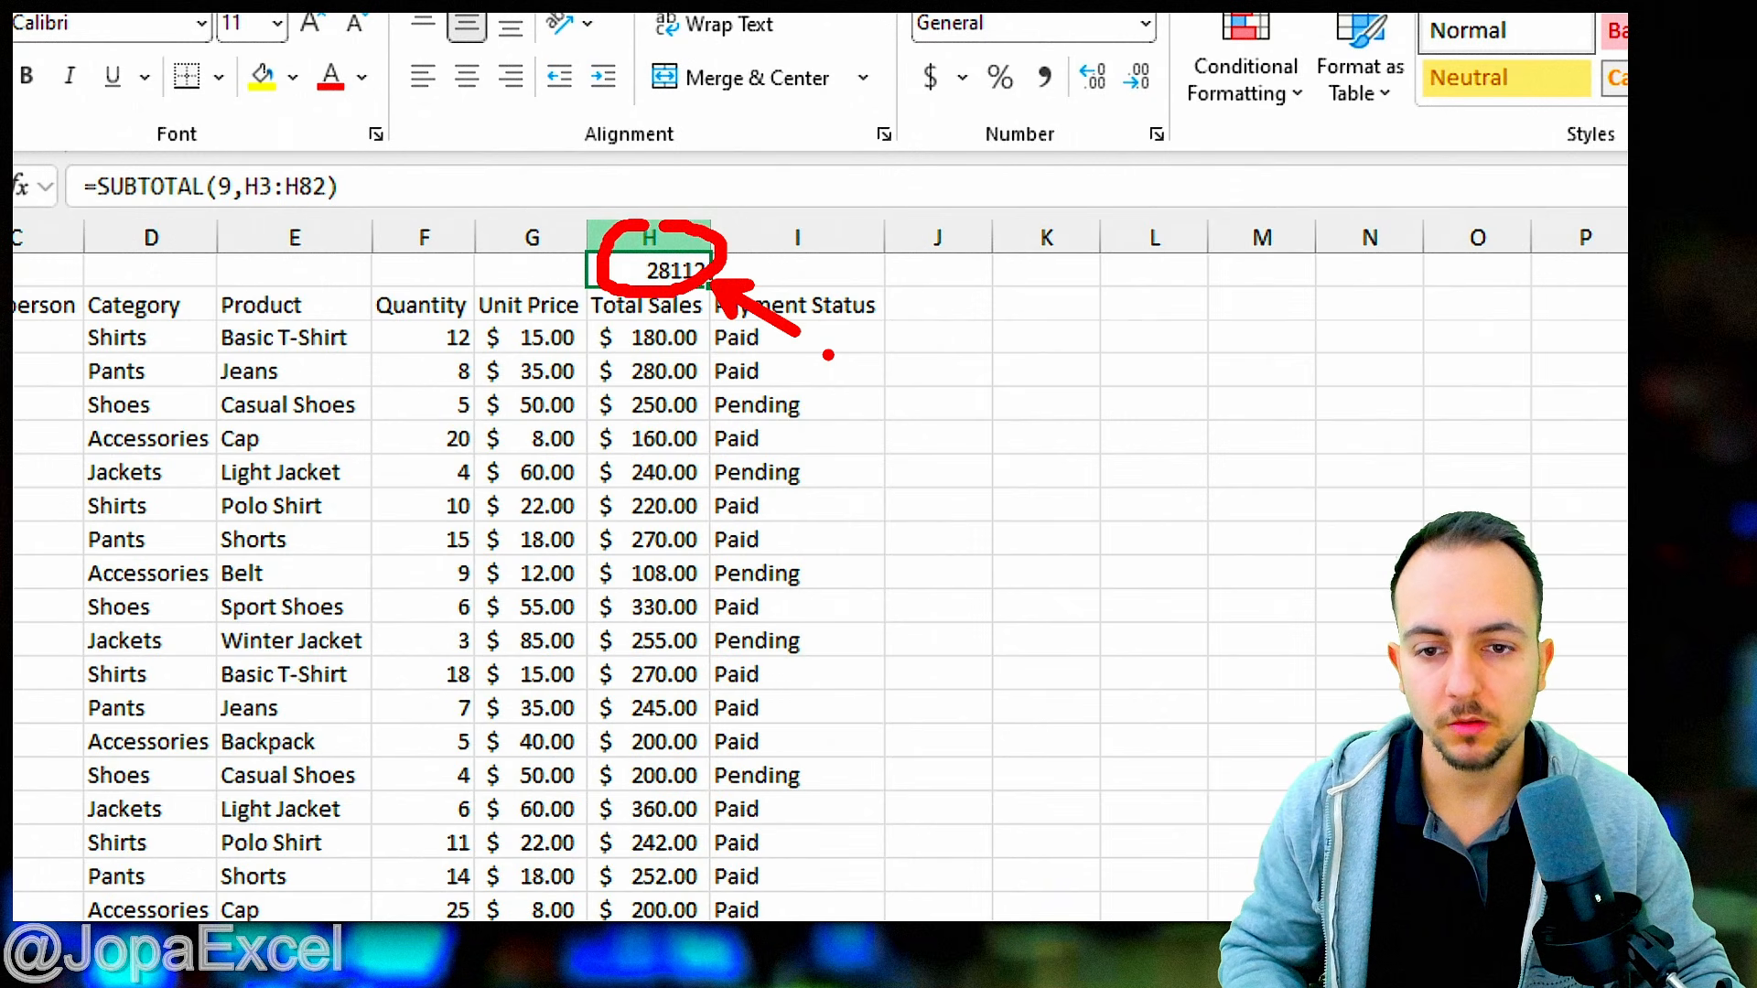
key("Escape")
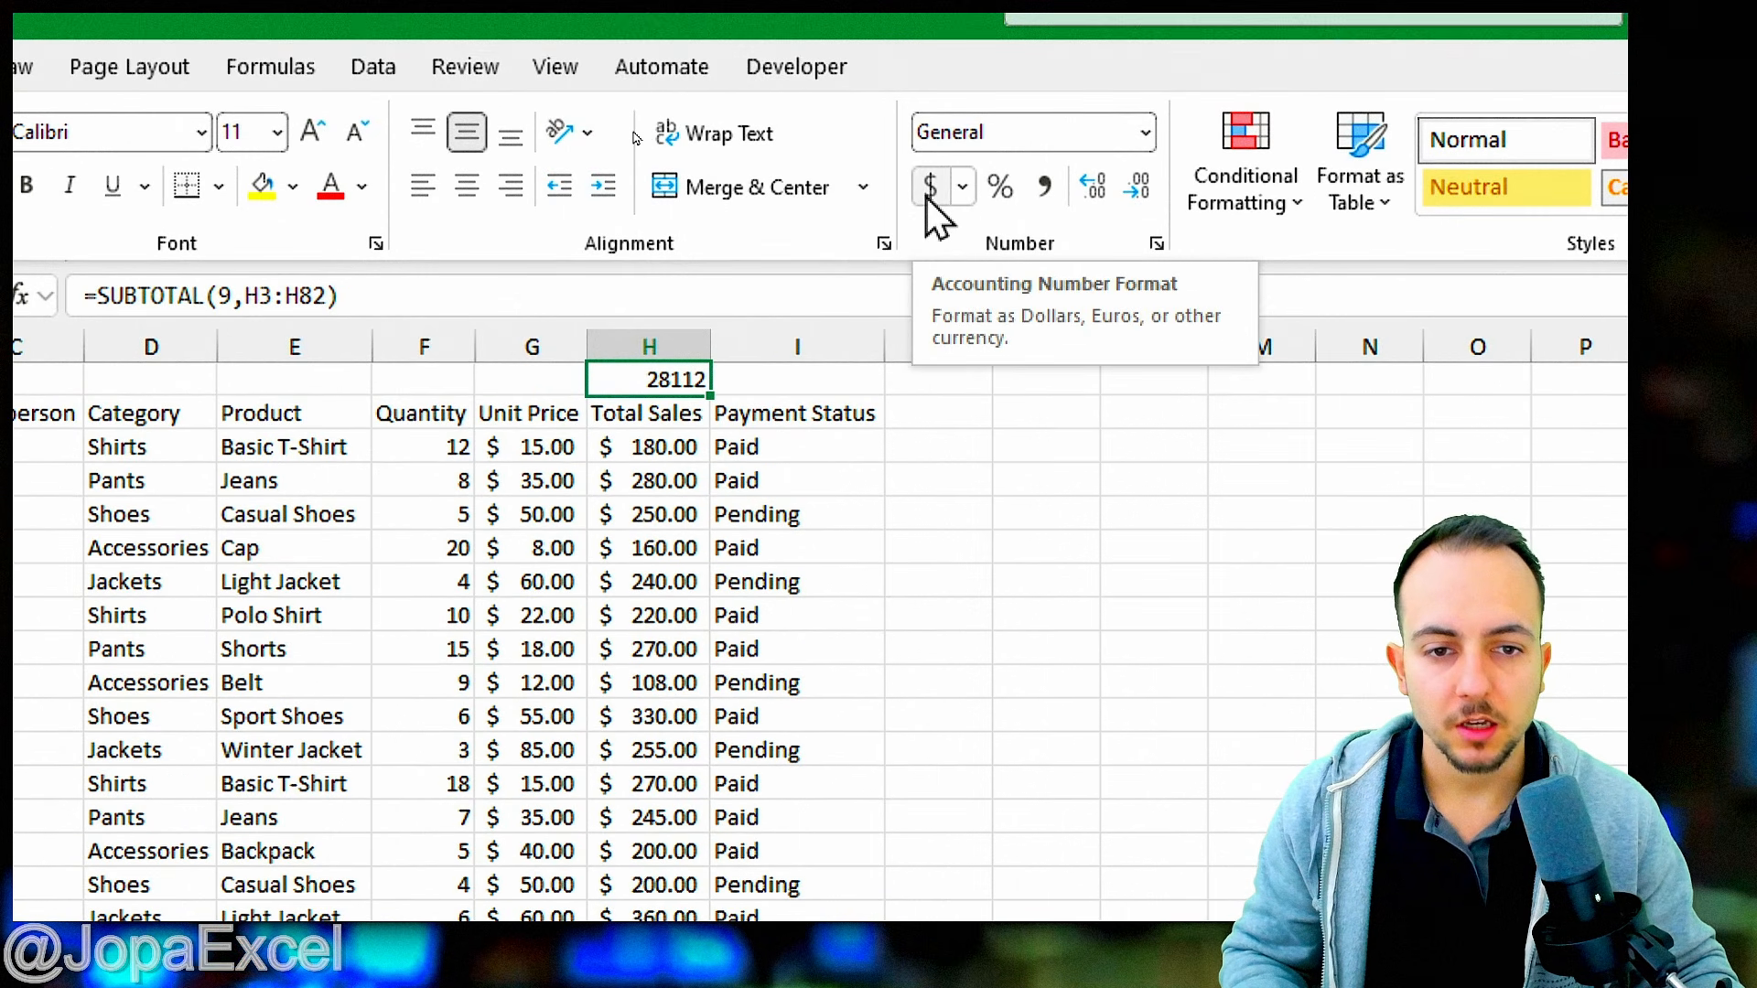
left_click(928, 187)
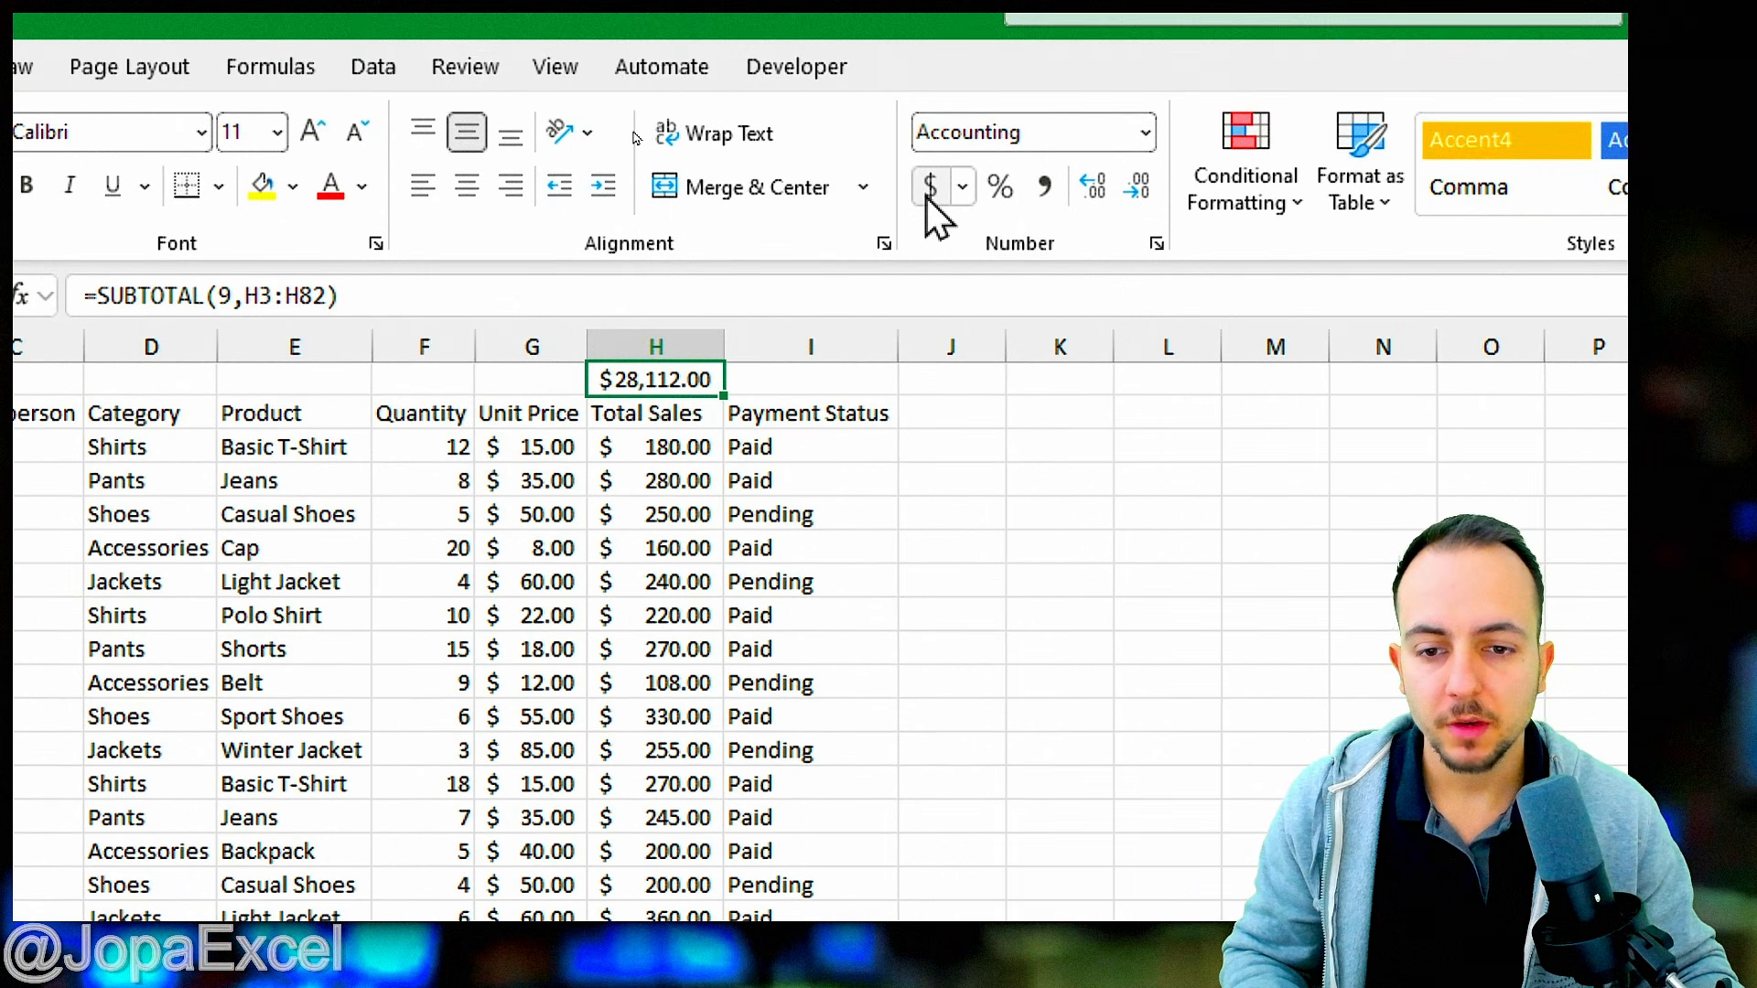
double_click(728, 346)
left_click(675, 445)
- Add filters to the sales table from the Date header in row 2 through the Payment Status column
left_click(79, 408)
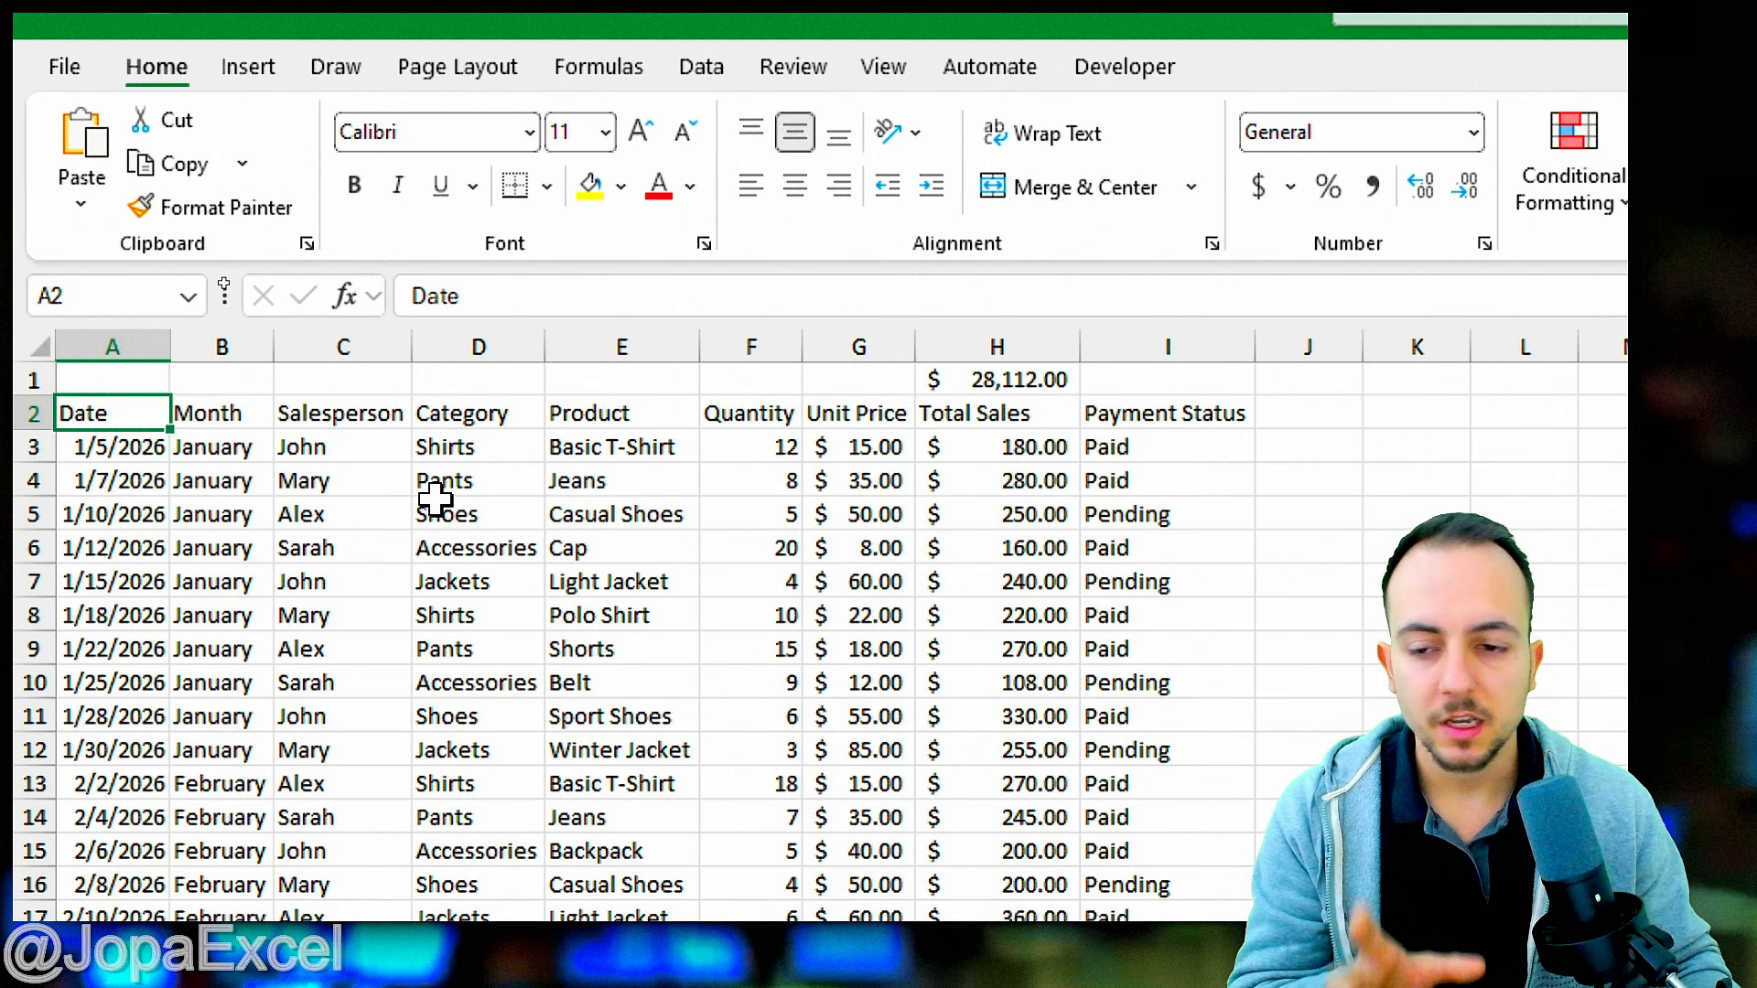
left_click_drag(118, 417, 284, 421)
left_click_drag(1257, 682, 1124, 987)
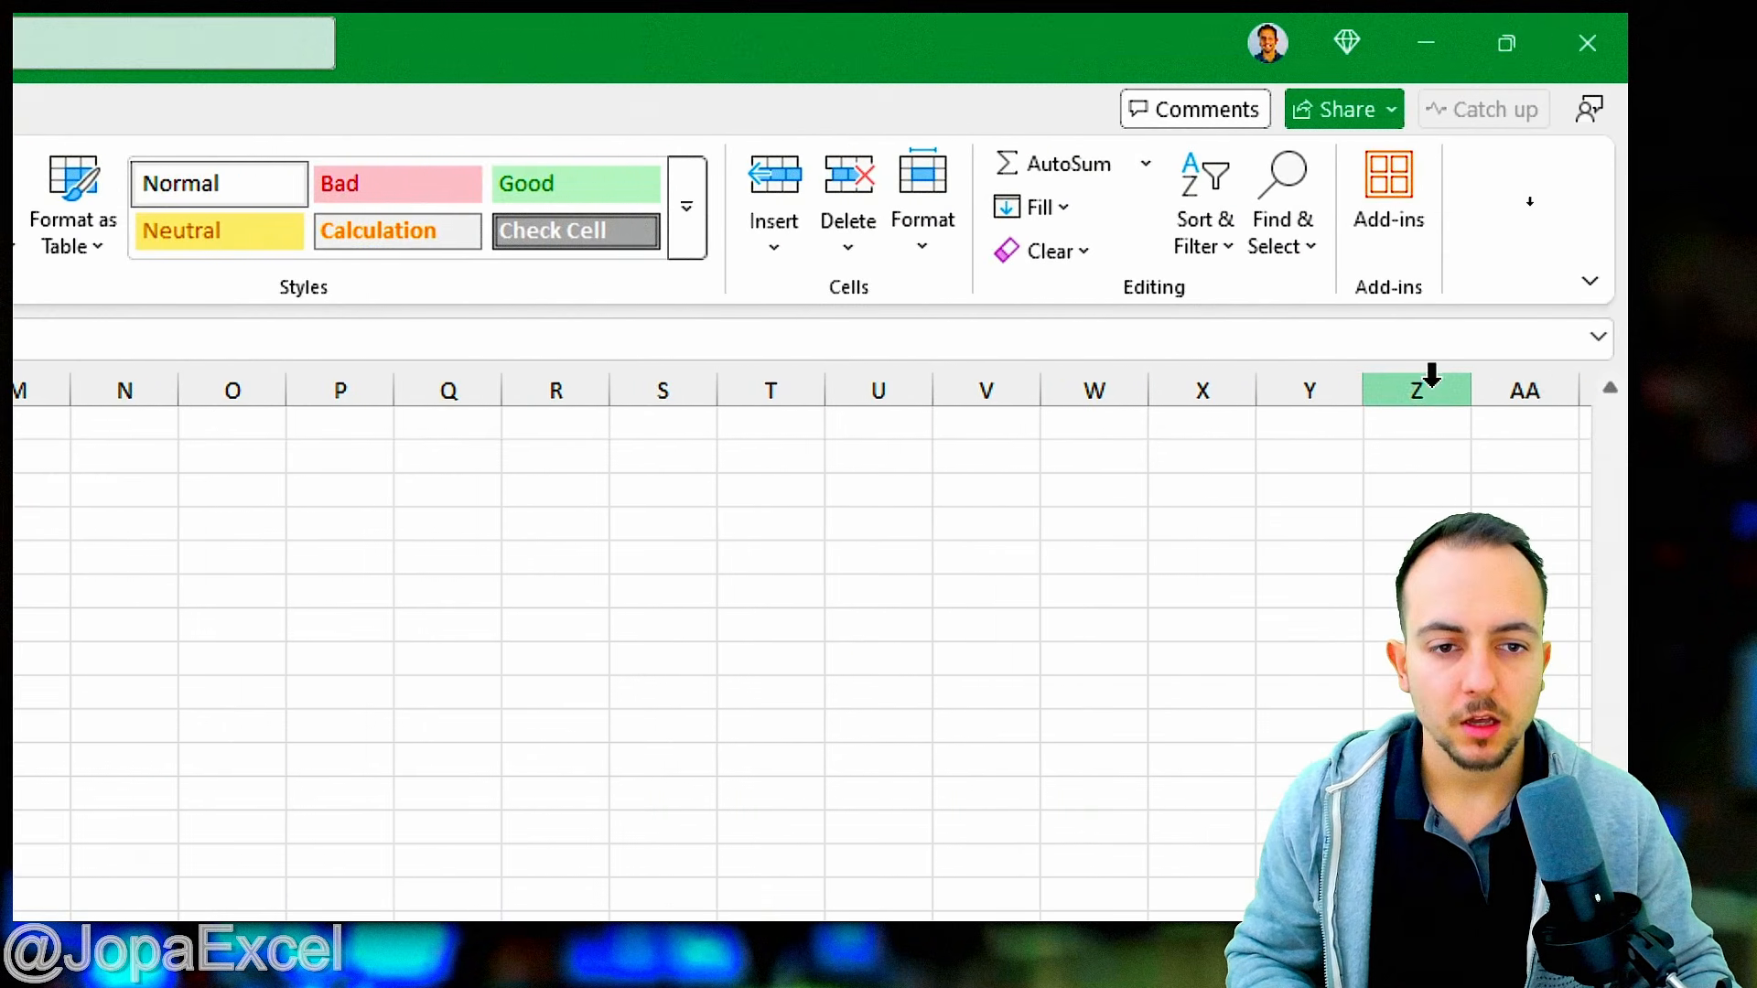
left_click(1204, 266)
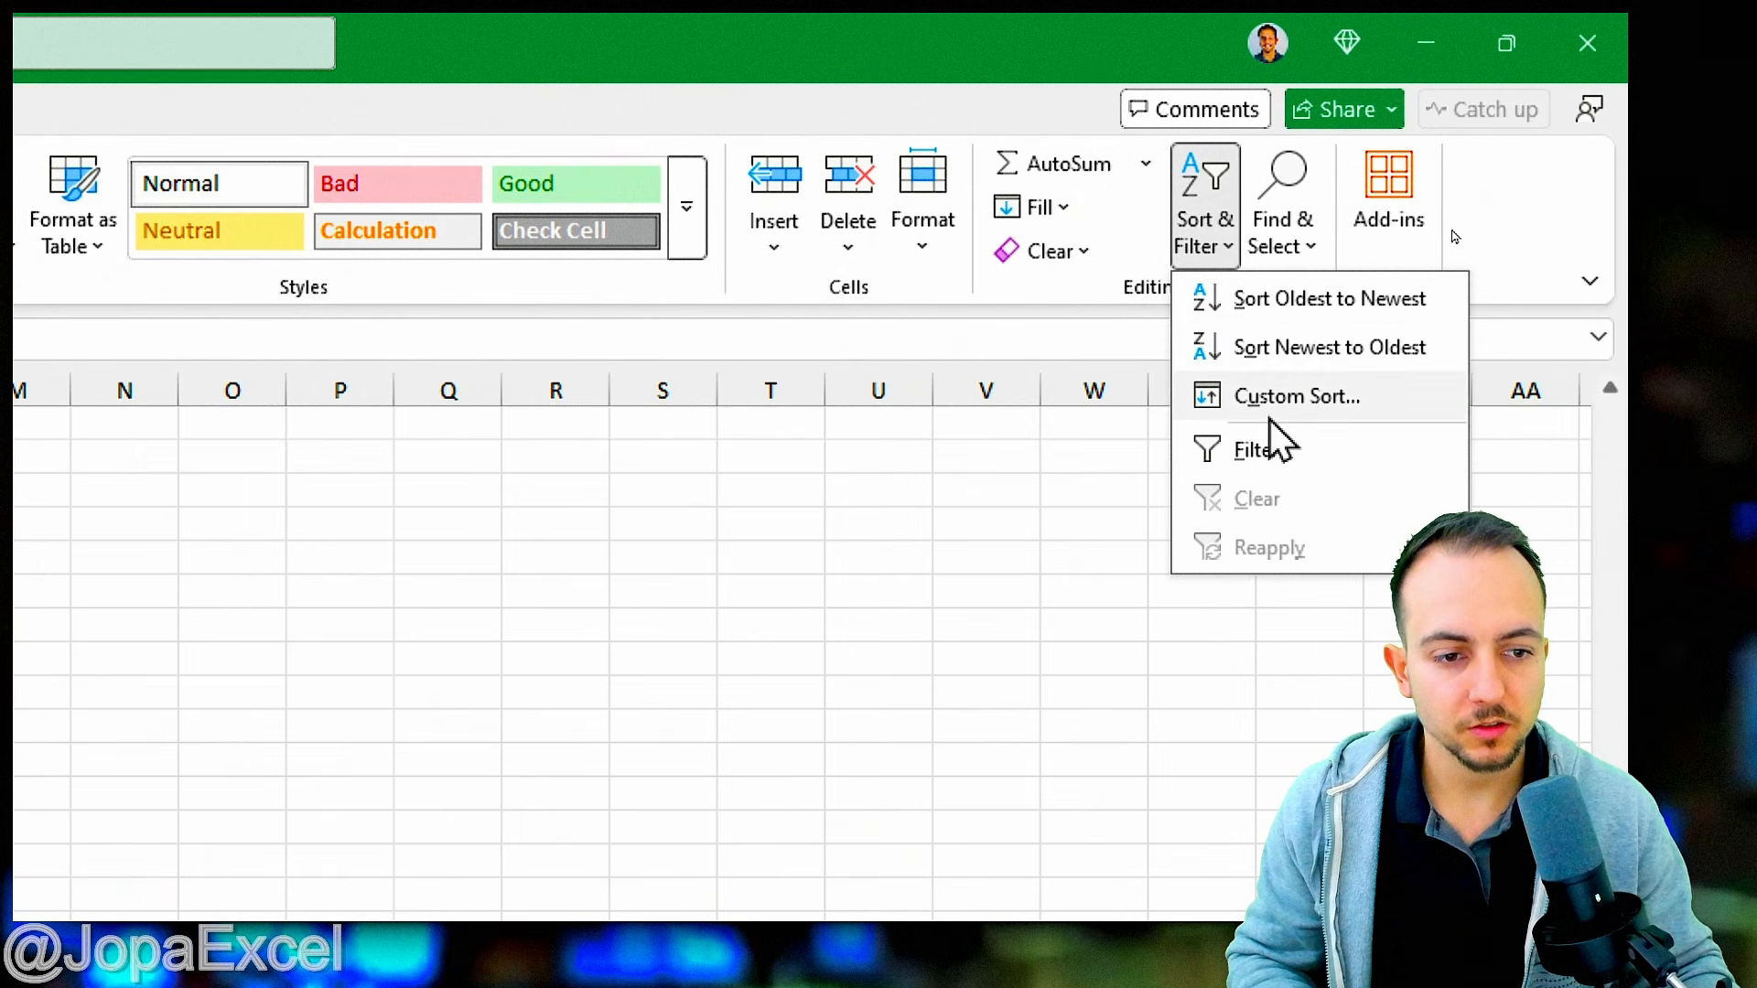
left_click(1277, 450)
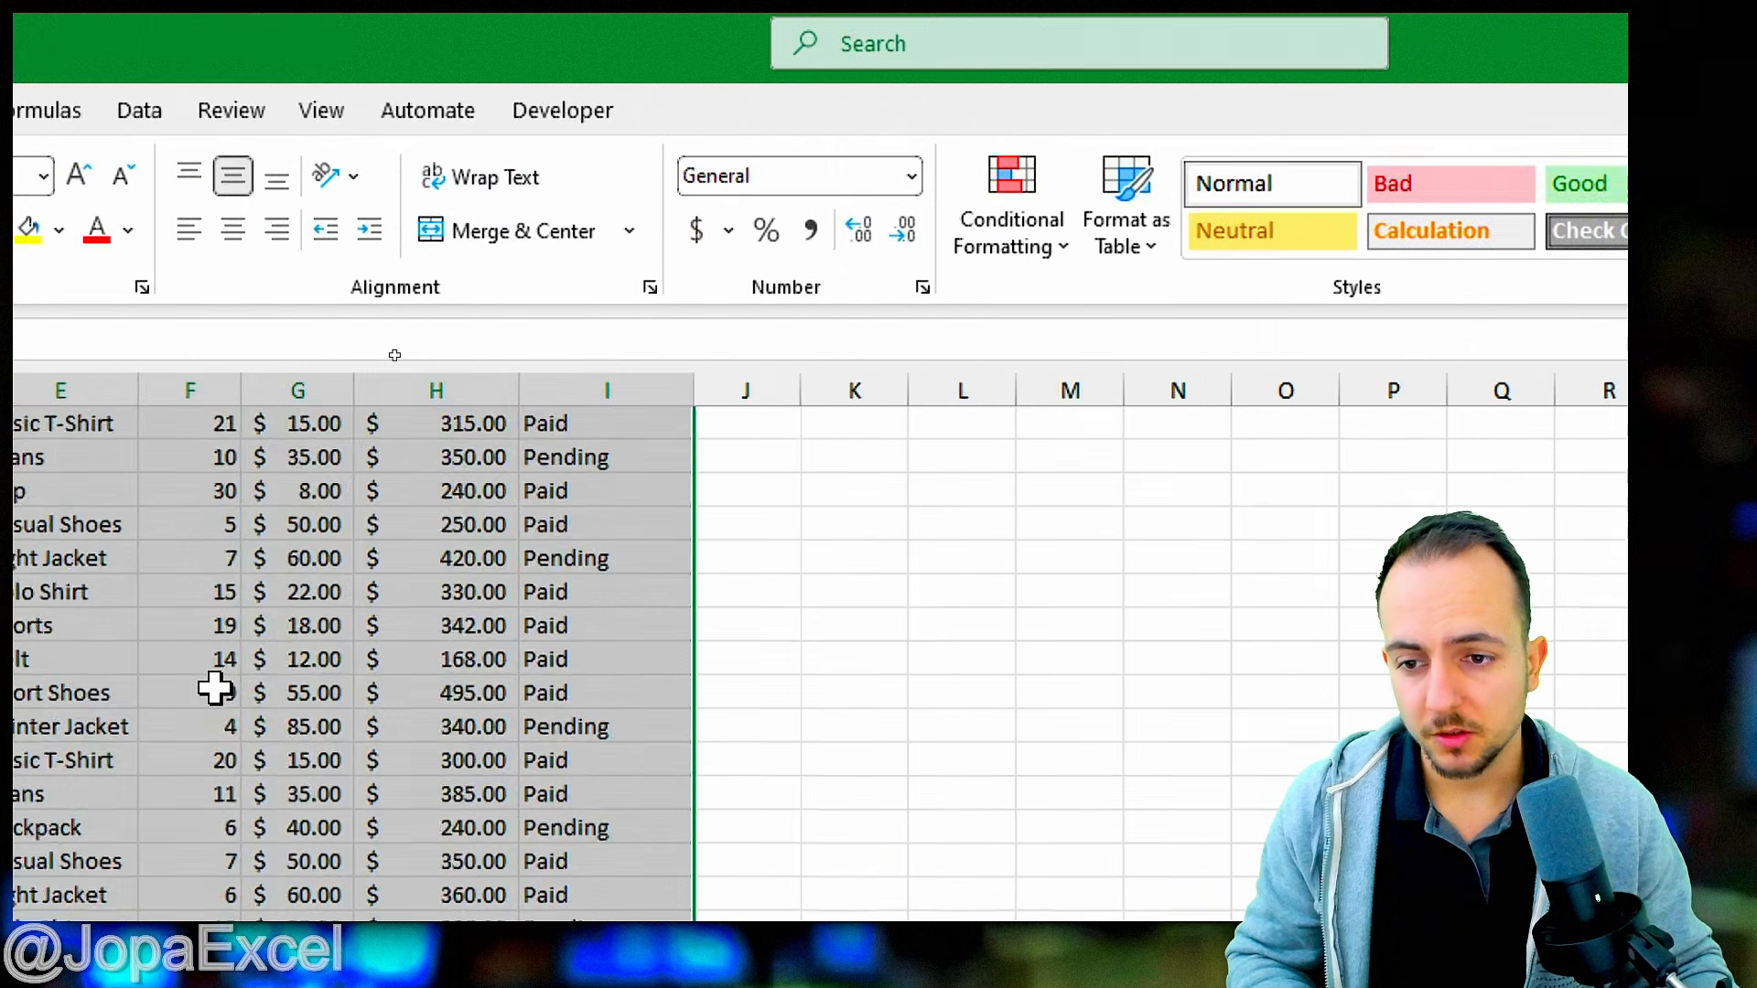
scroll(215, 688, "up", 15)
left_click(353, 592)
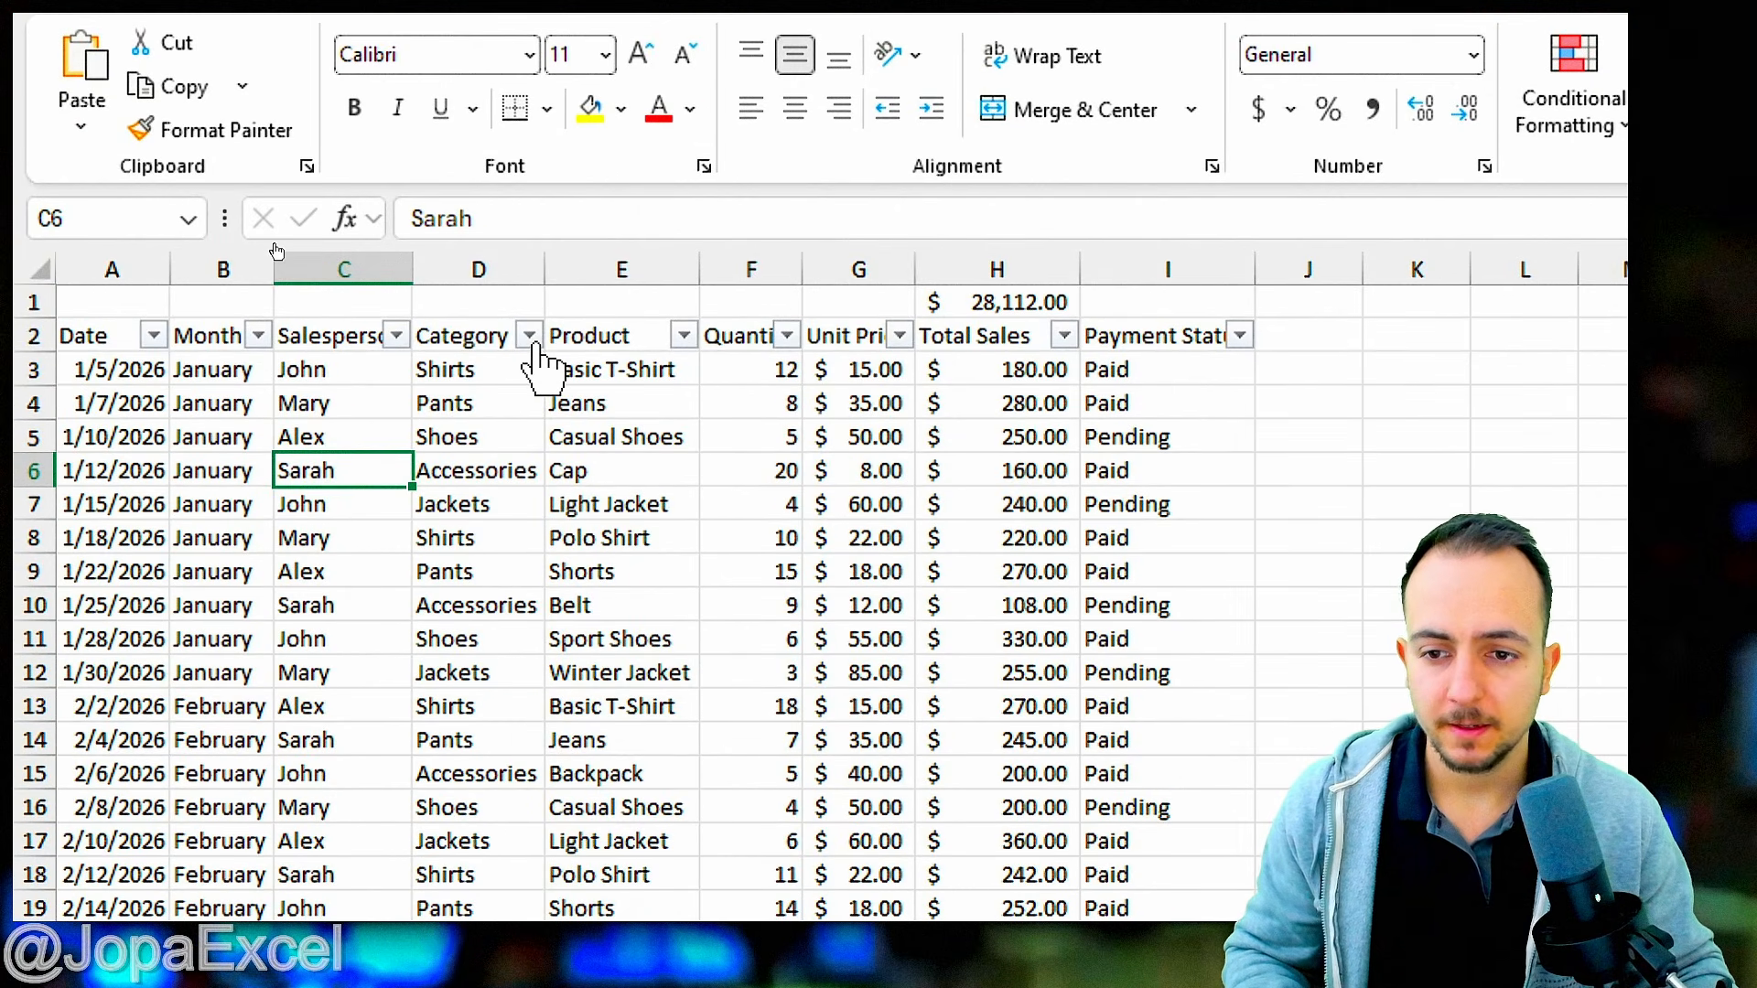
- Filter the sales data's Category column to show only Shirts
left_click(529, 440)
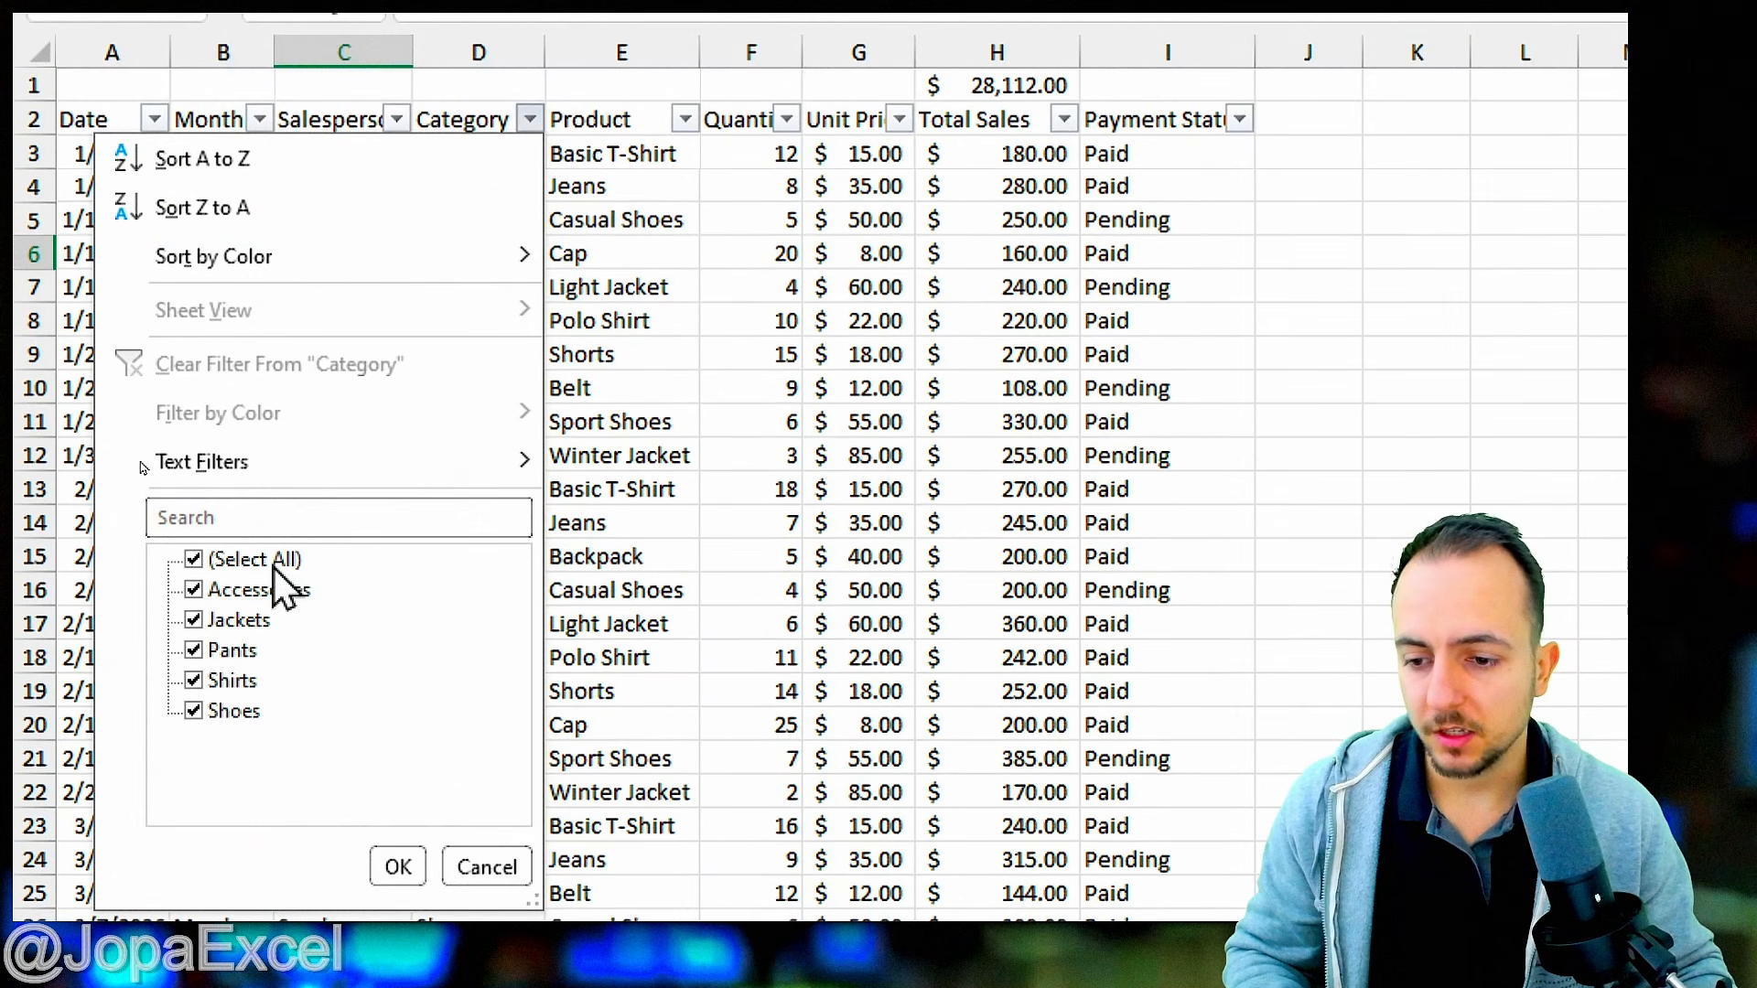
left_click(265, 778)
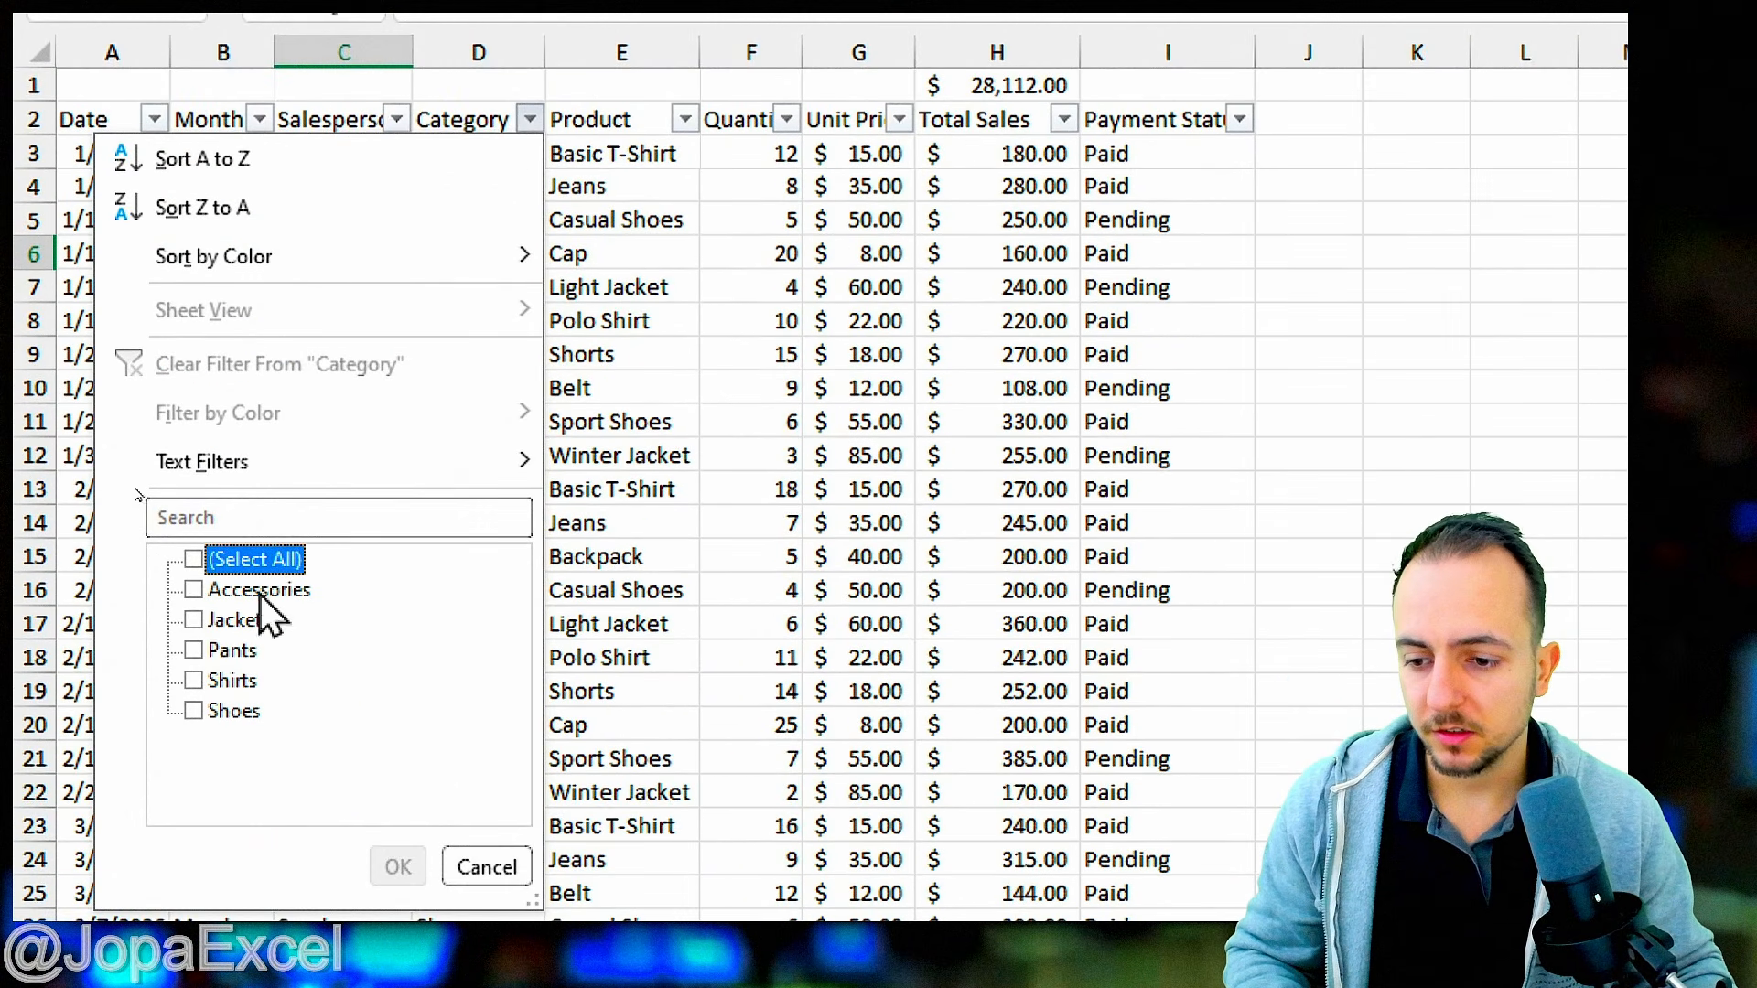
left_click(240, 682)
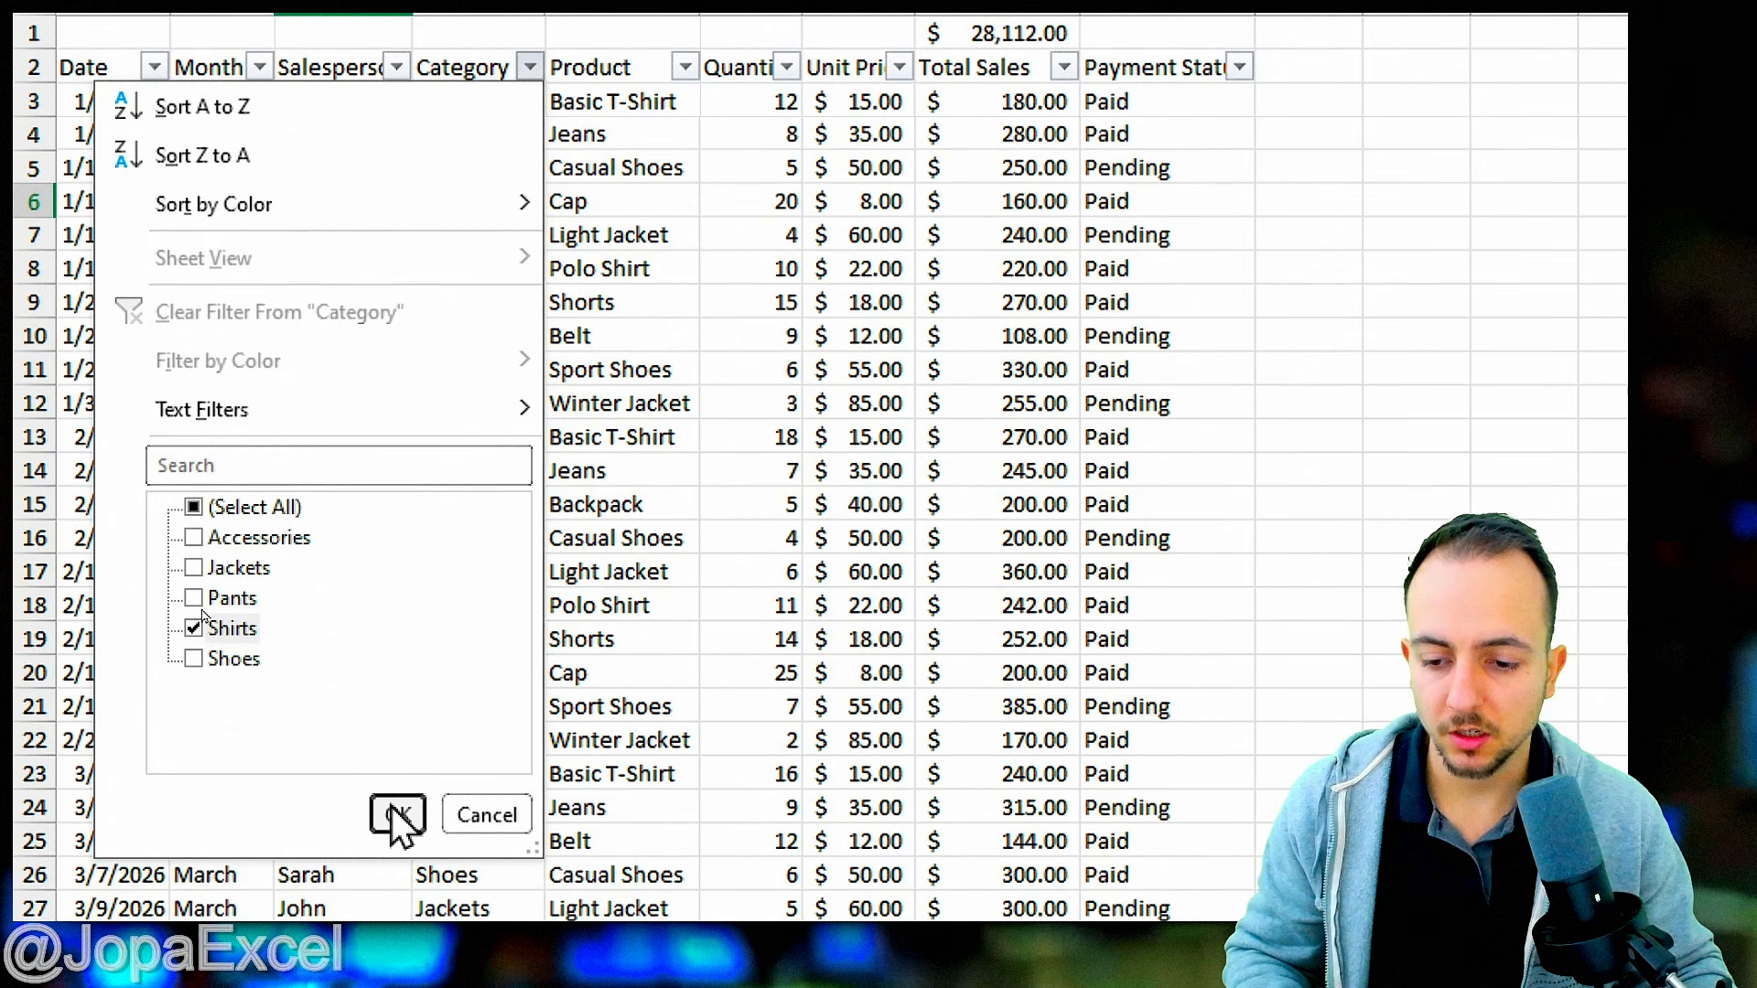
left_click(398, 866)
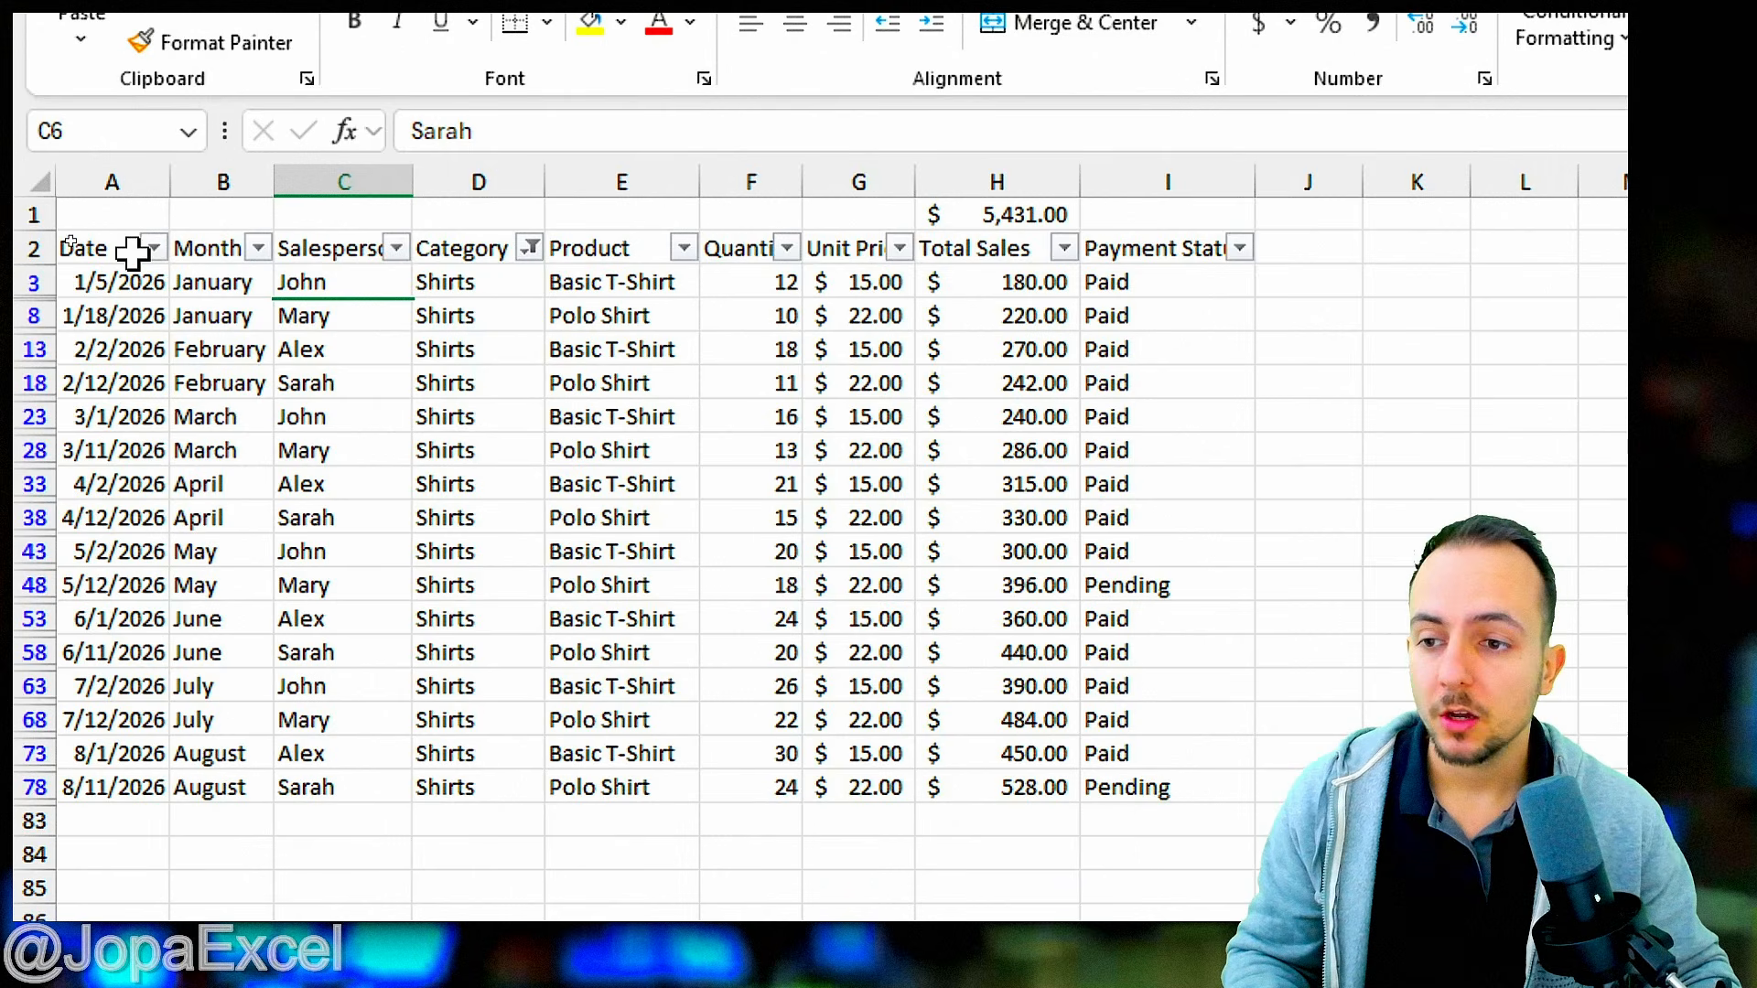
- Review the filtered sales rows and the range used by the SUBTOTAL formula in H1
left_click_drag(137, 247, 1155, 780)
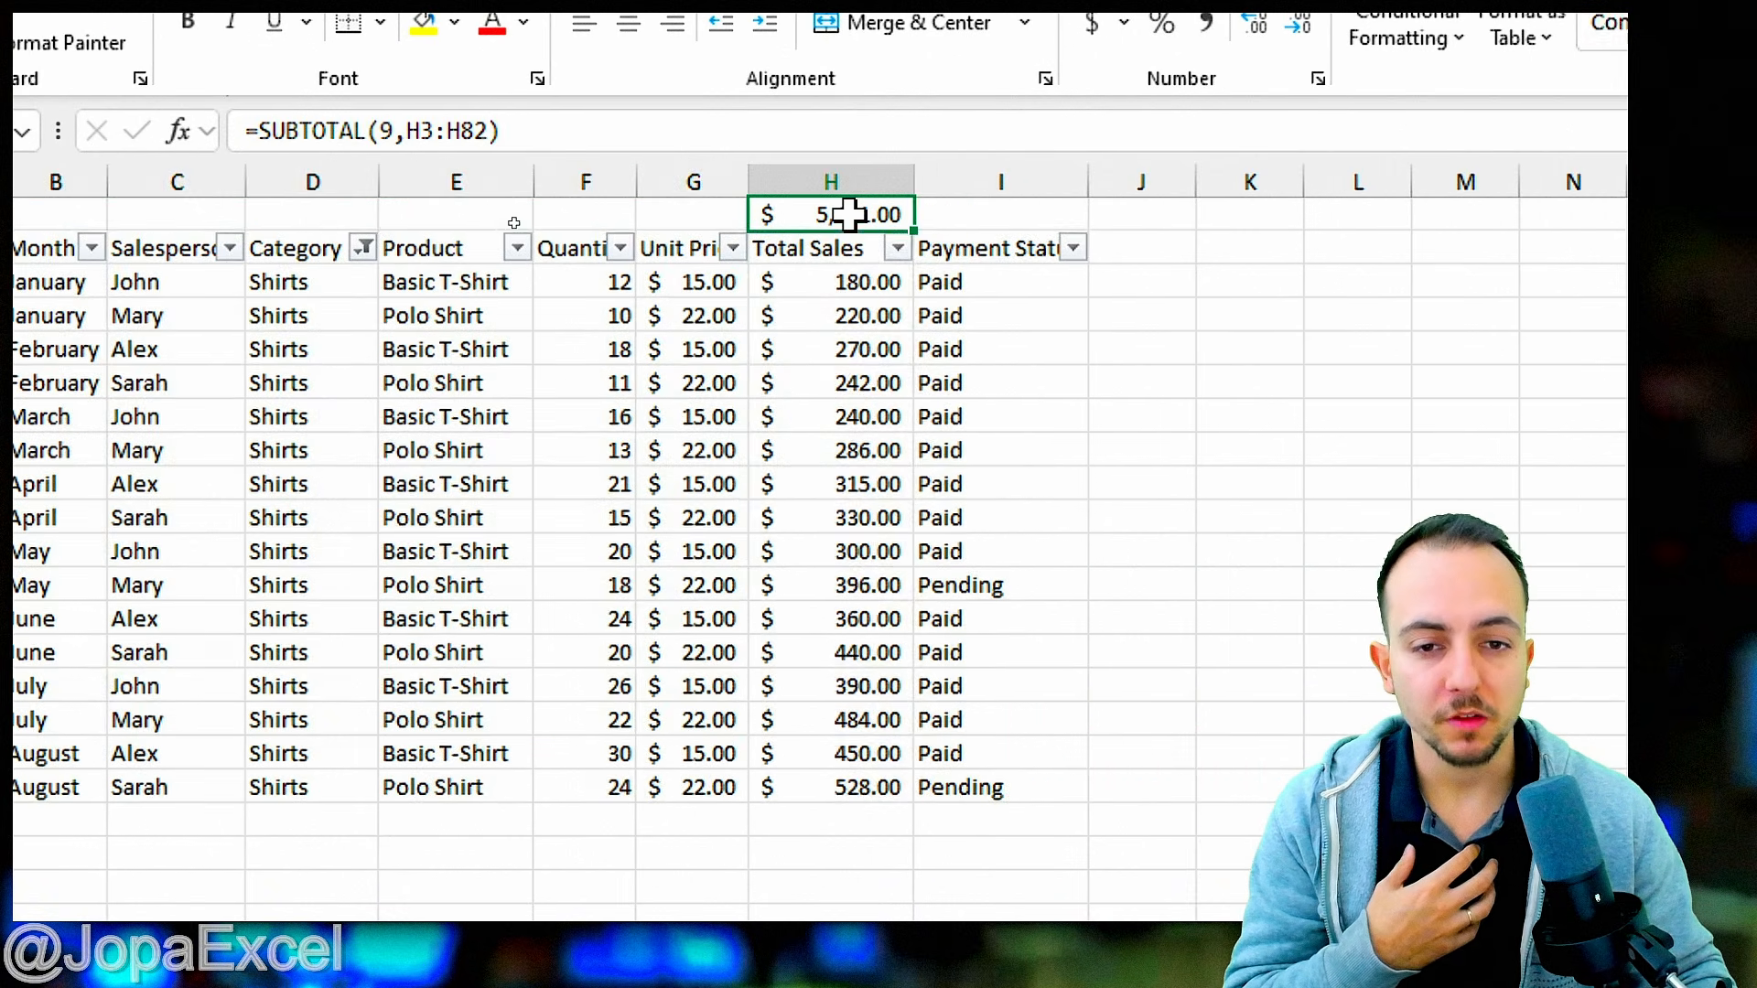
double_click(846, 215)
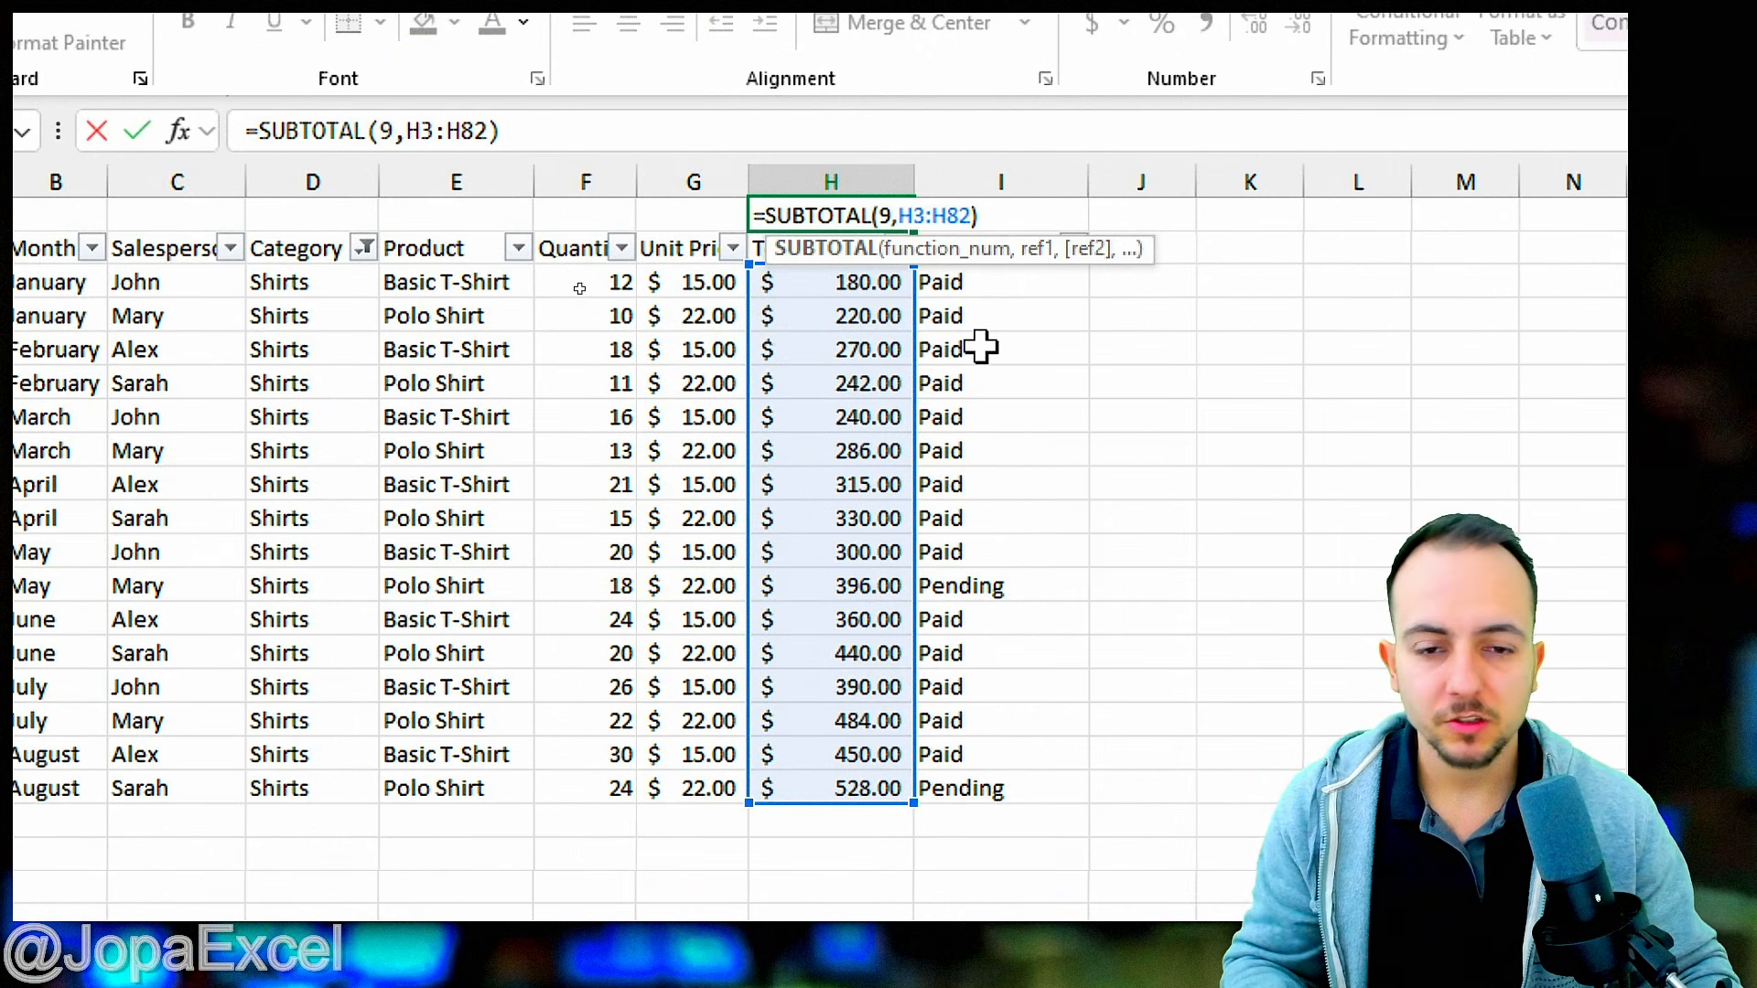
key("Escape")
- Remove the filters from the sales data and convert the range A2:I82 into a table with headers
left_click(87, 251)
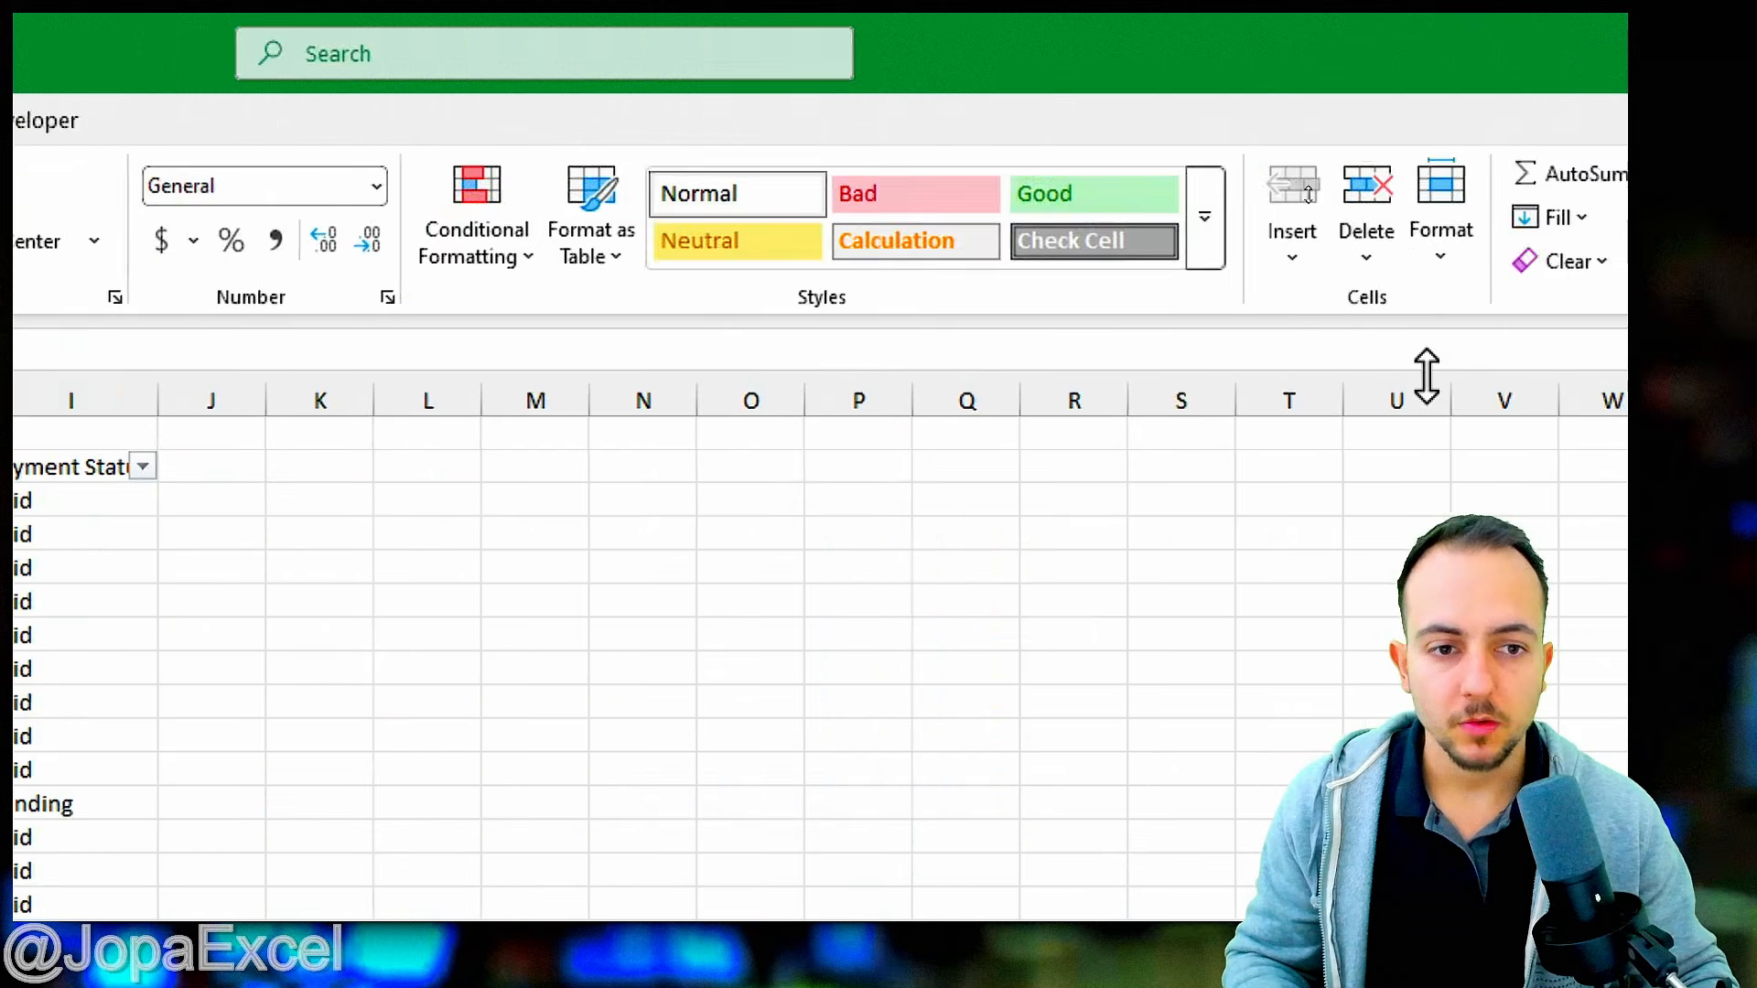
left_click(1228, 263)
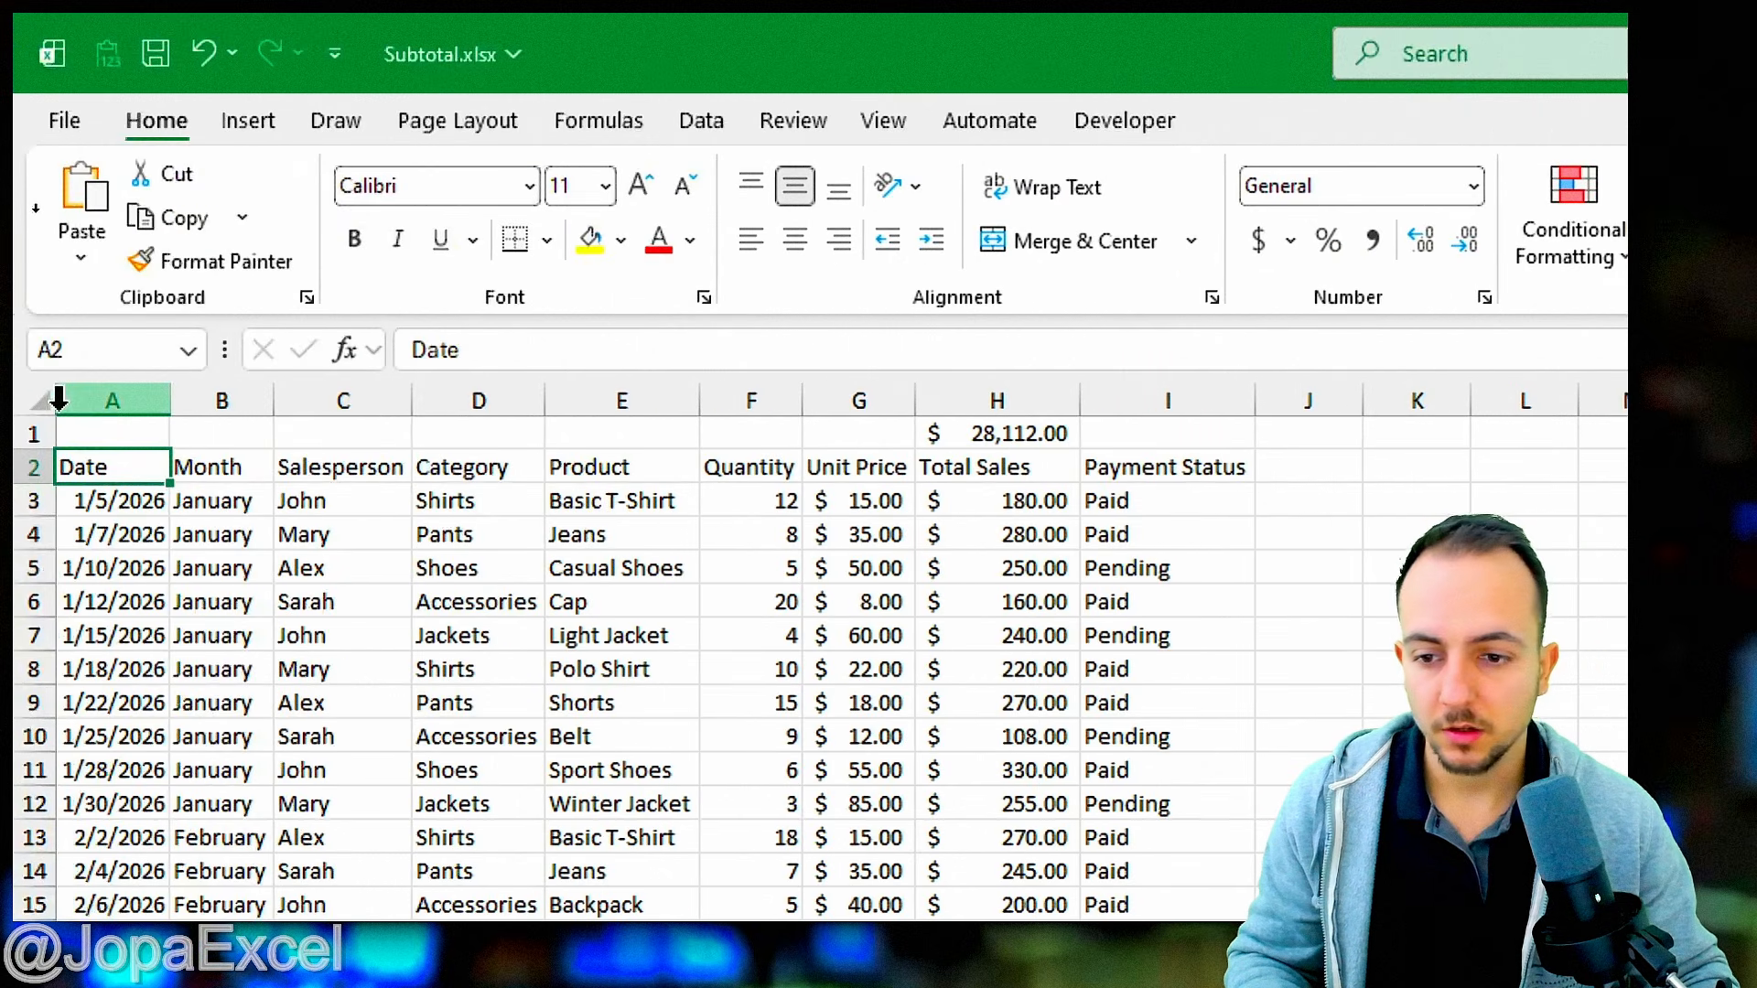
left_click_drag(118, 462, 575, 918)
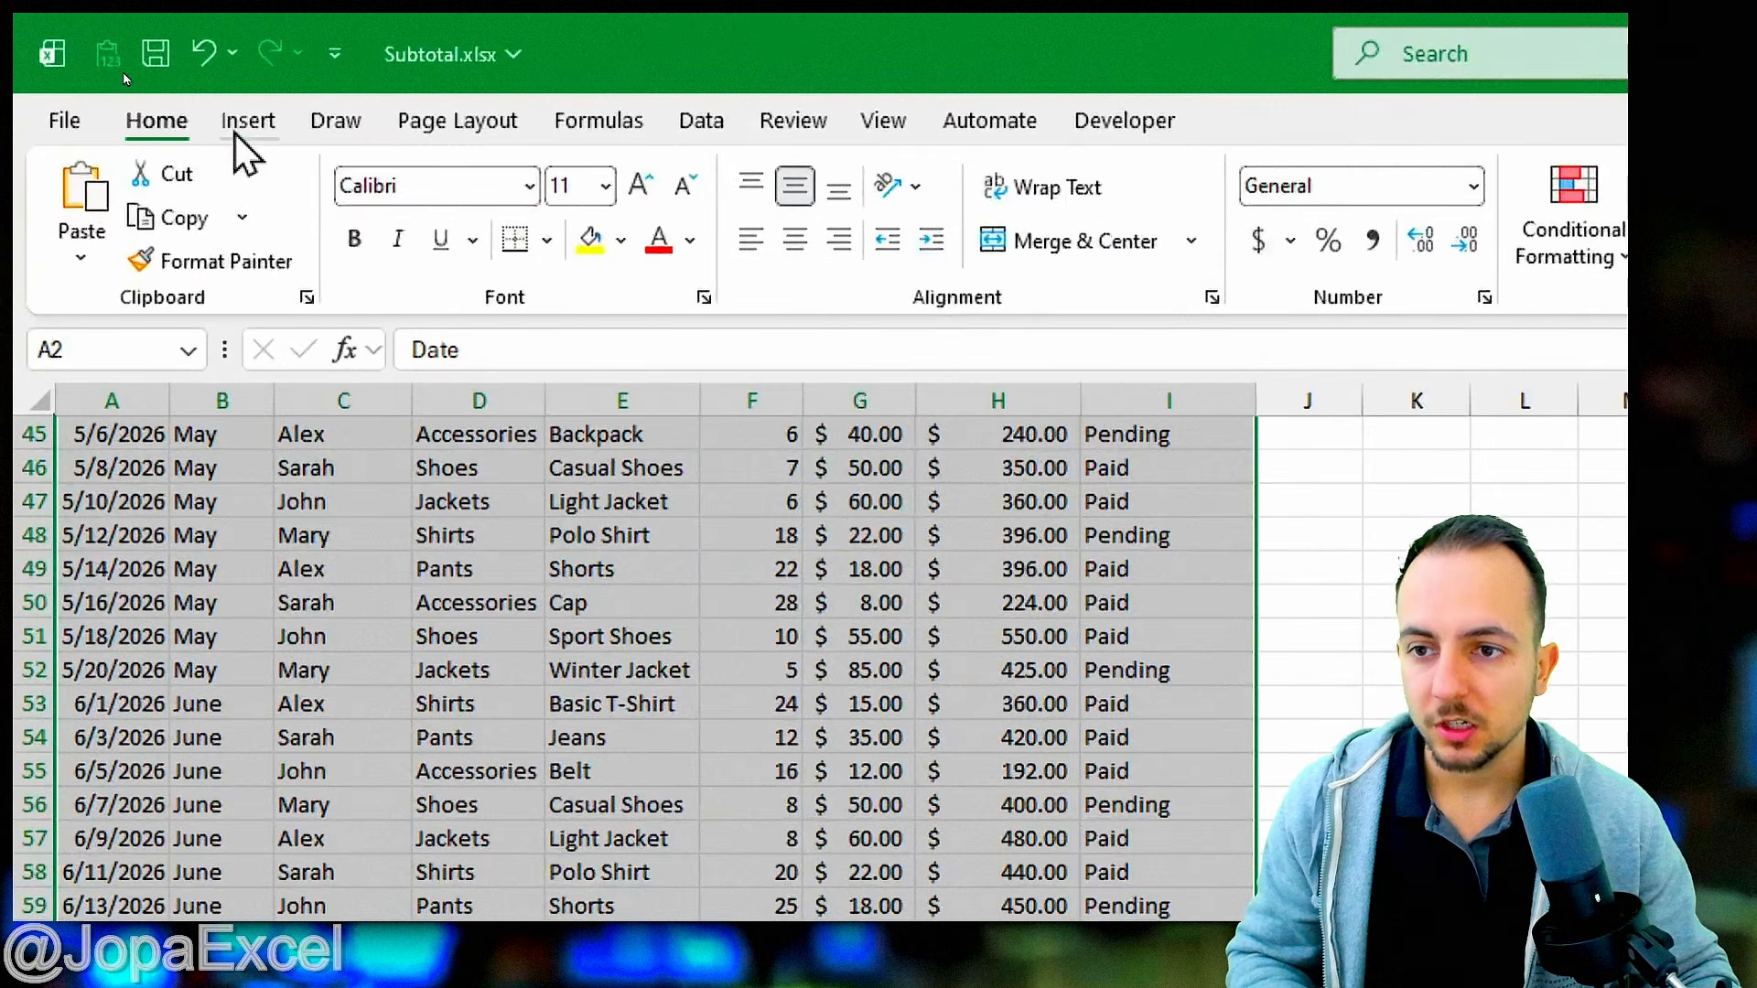
left_click(130, 67)
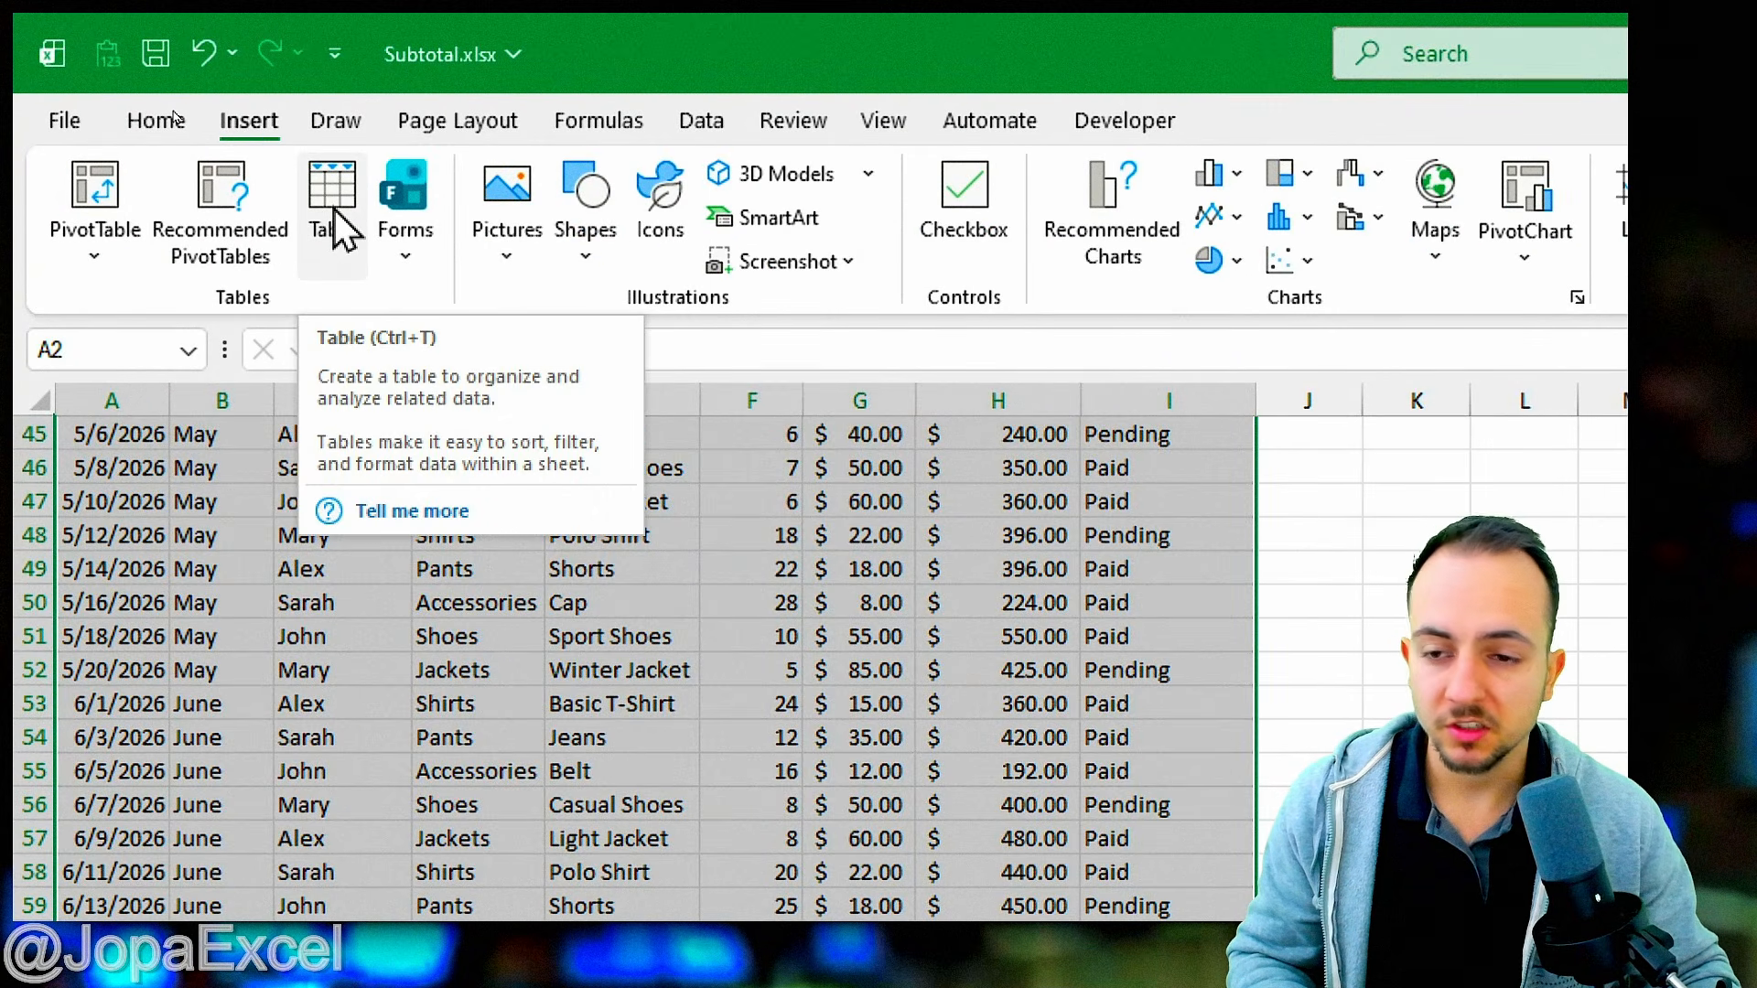
left_click(334, 215)
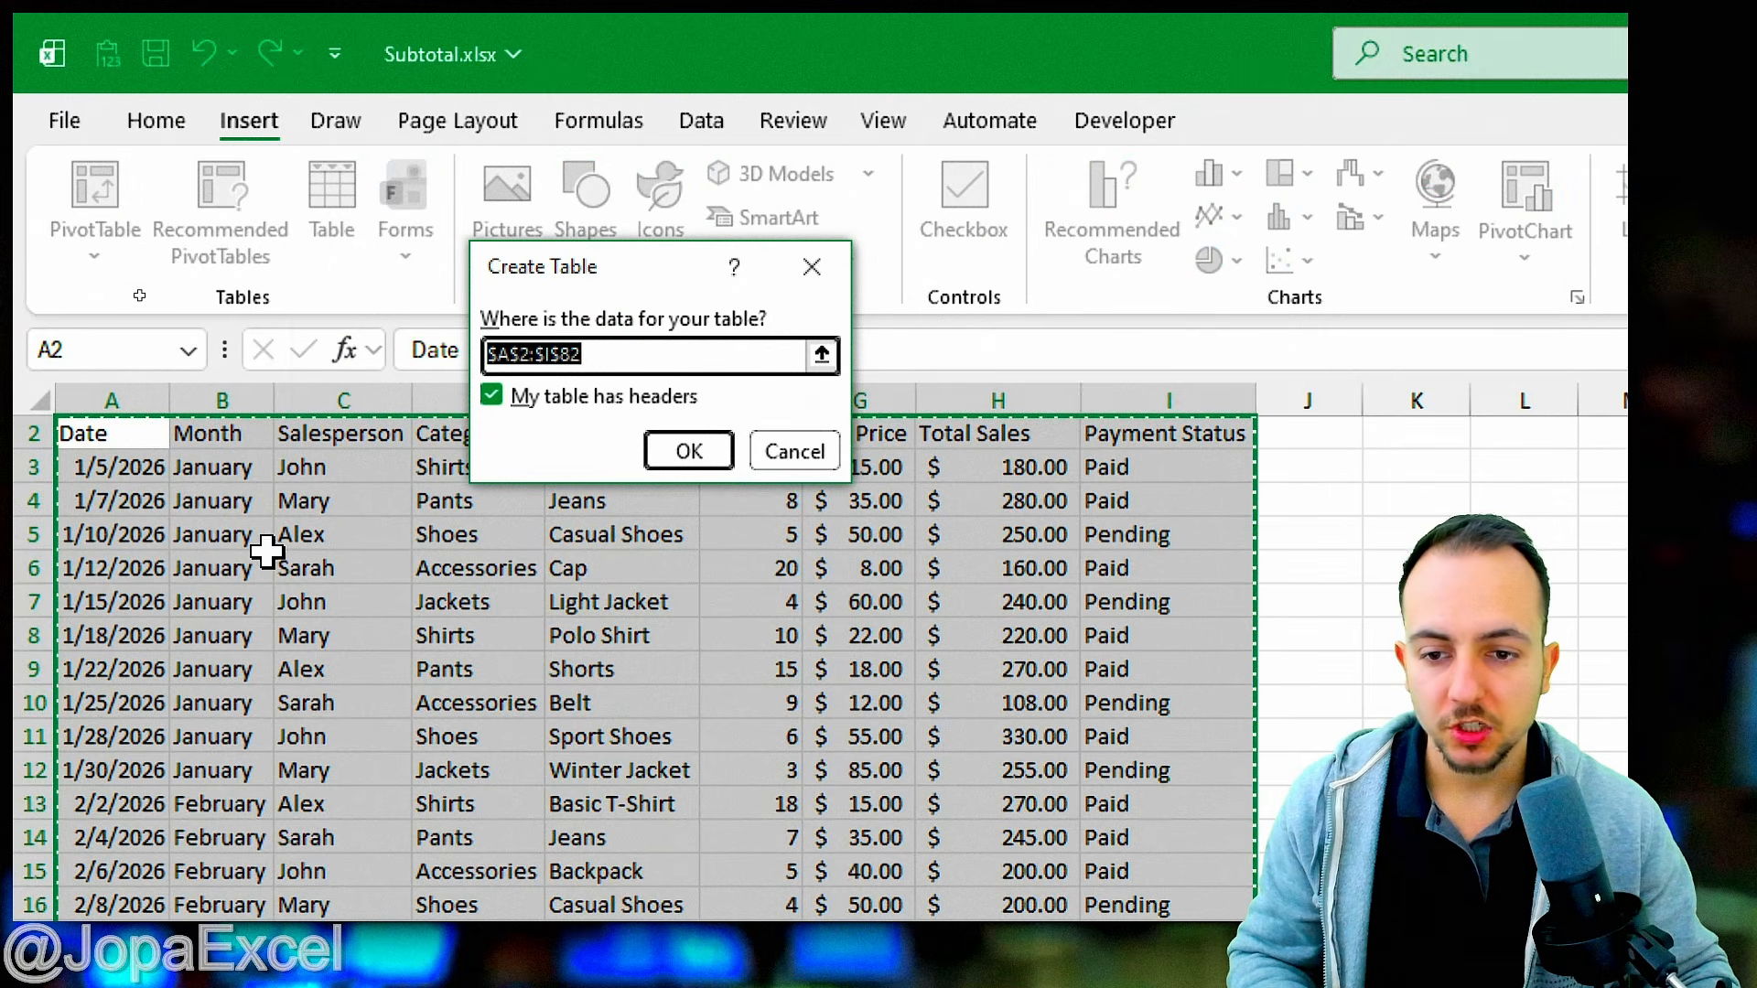
left_click_drag(546, 265, 385, 122)
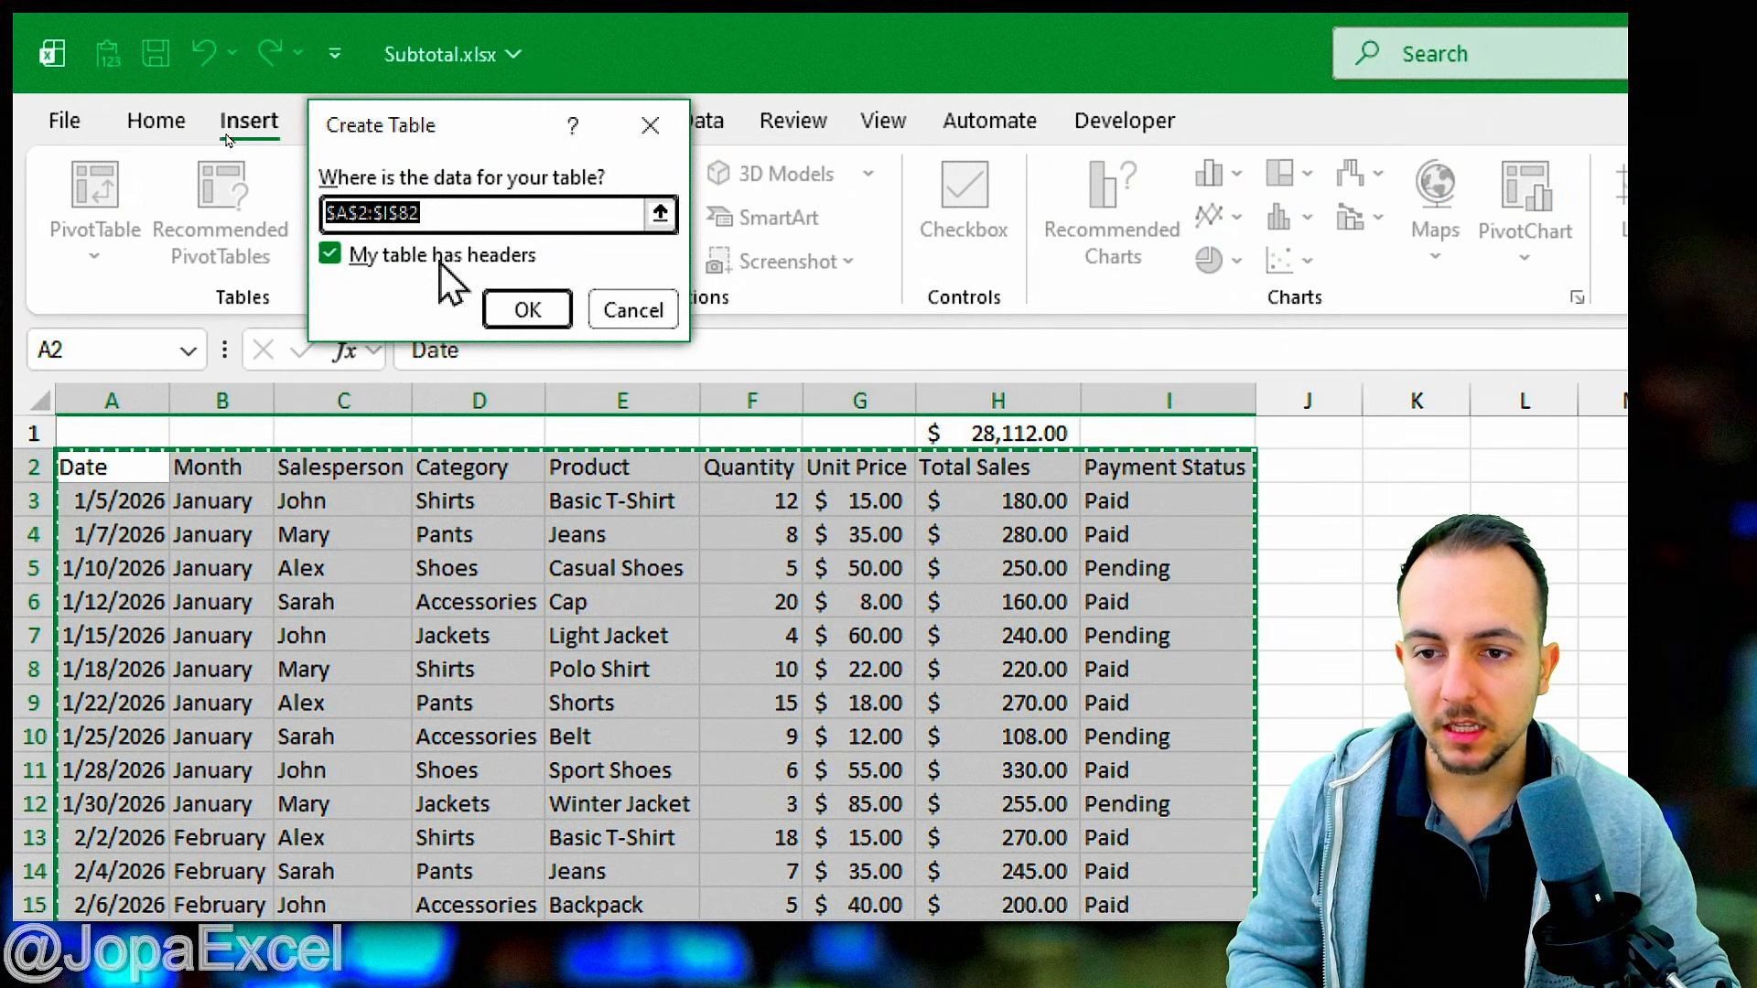
left_click(541, 309)
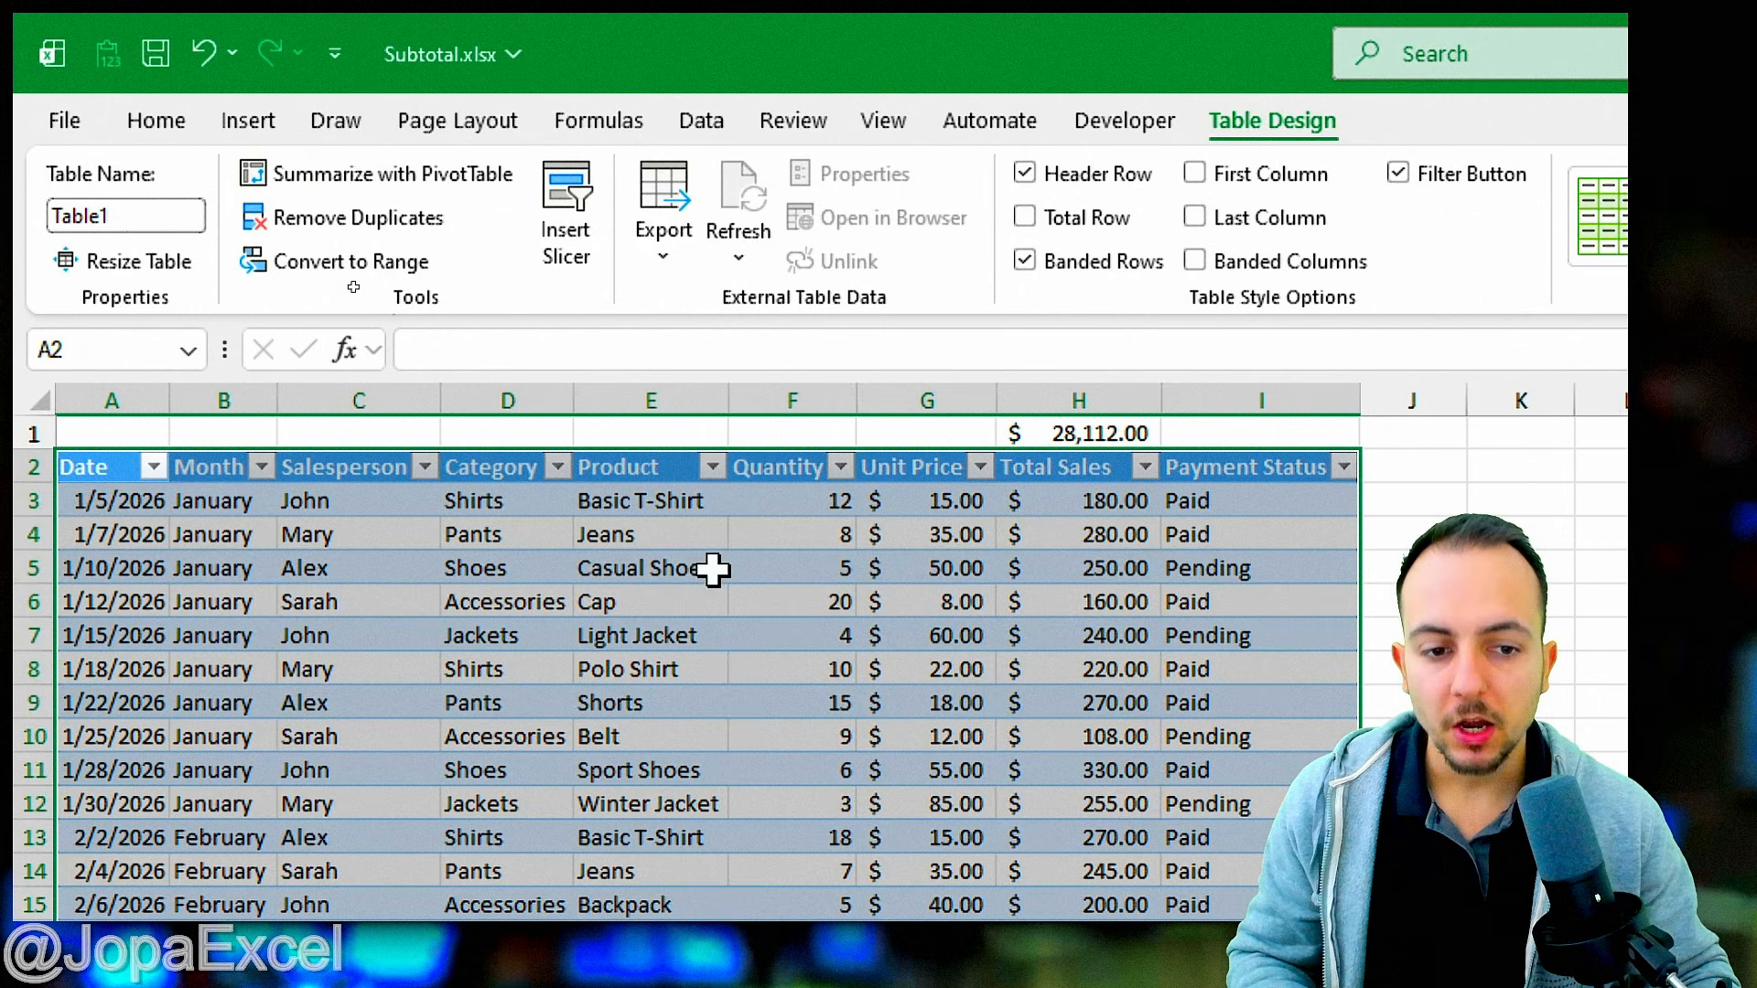
- Insert slicers for Month, Salesperson, Category, Product and Payment Status into the sales table
left_click(643, 571)
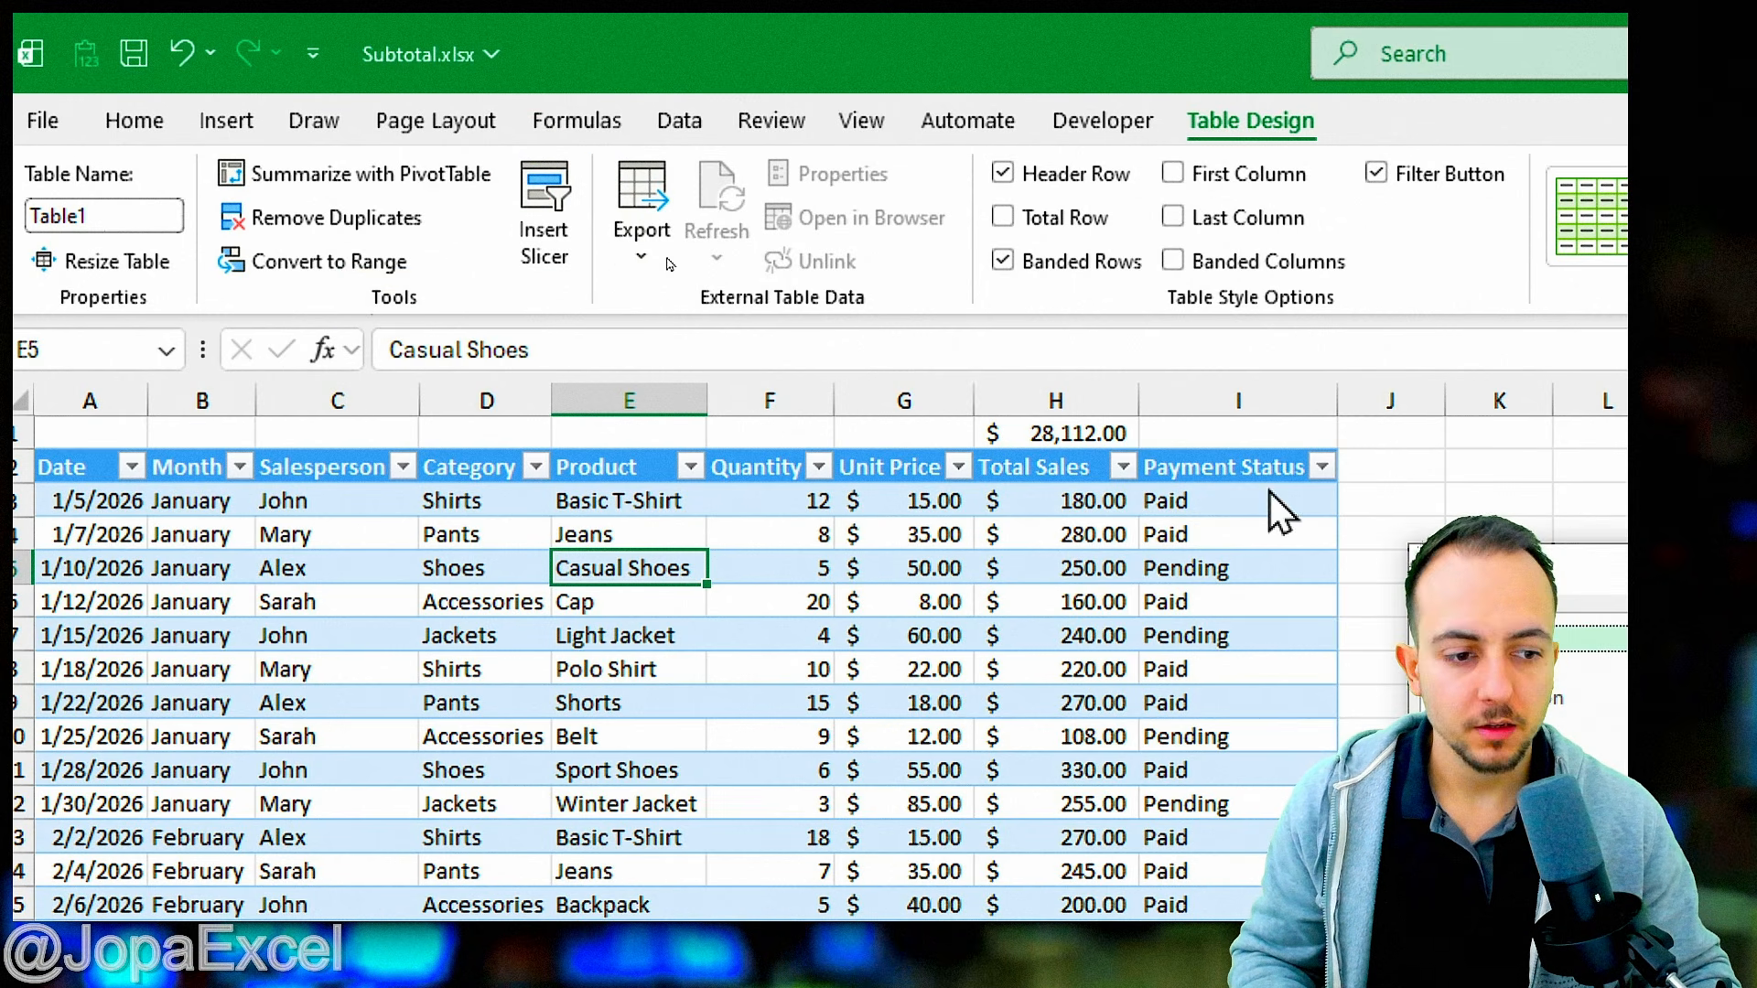
left_click_drag(1438, 565, 516, 157)
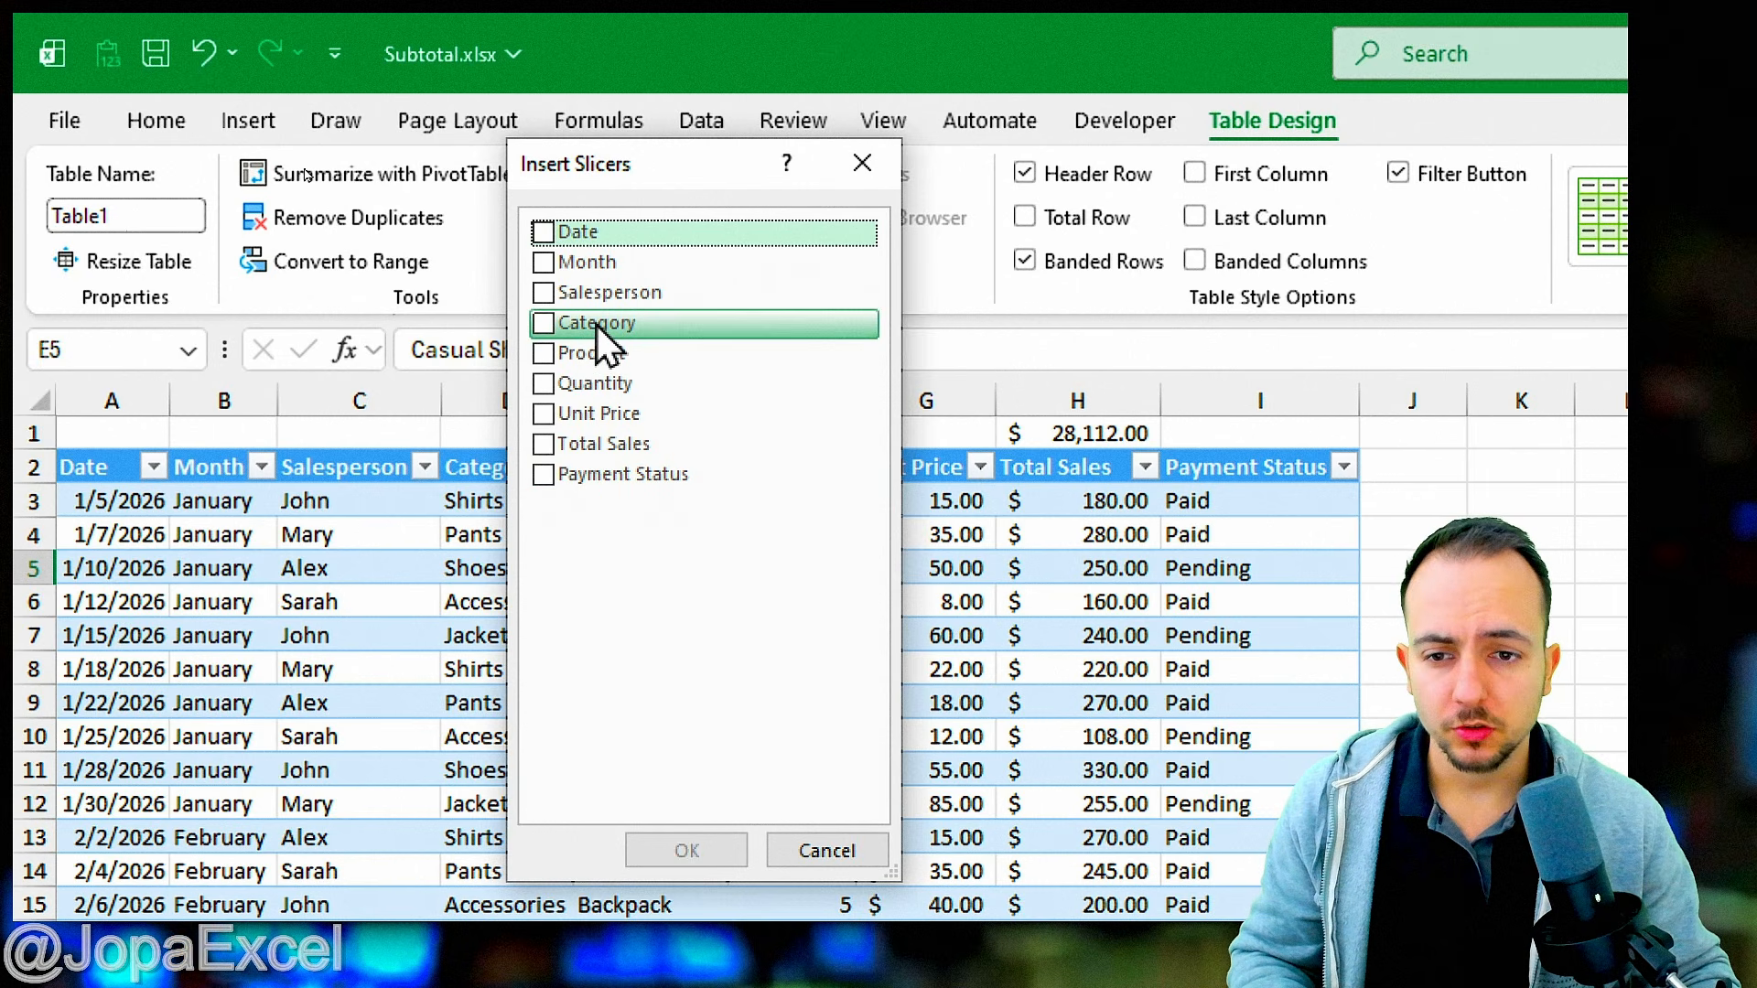
left_click(554, 262)
left_click(547, 292)
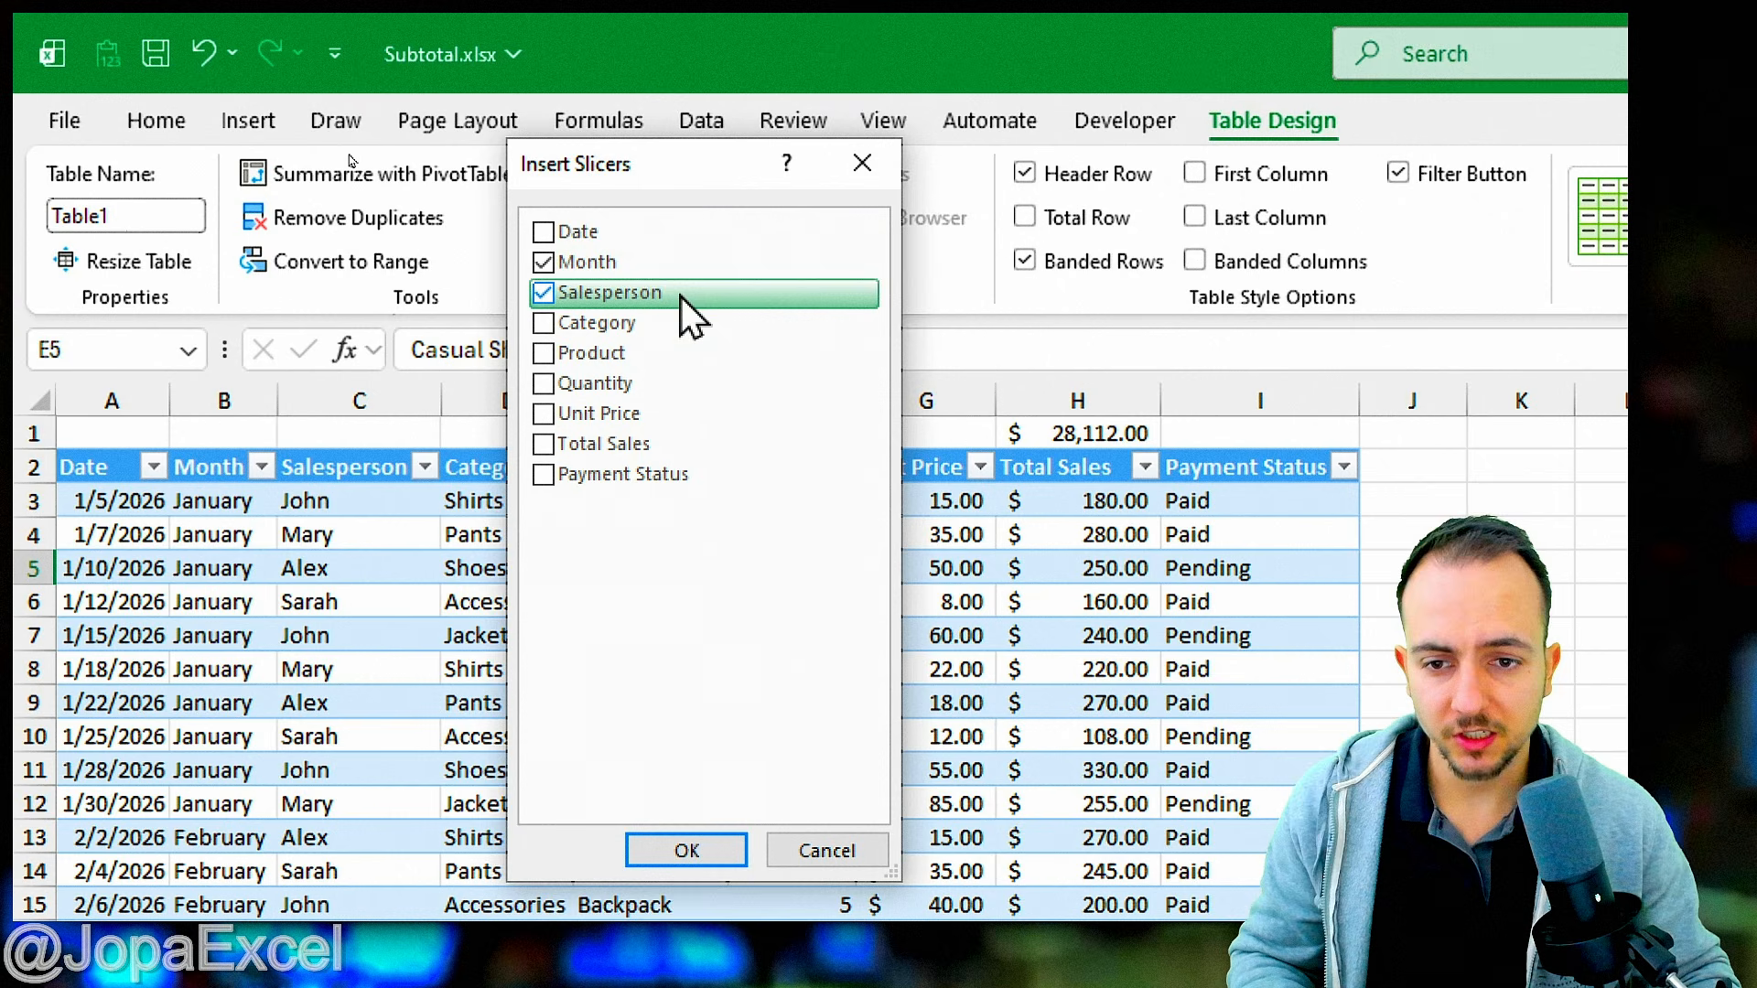
left_click(564, 322)
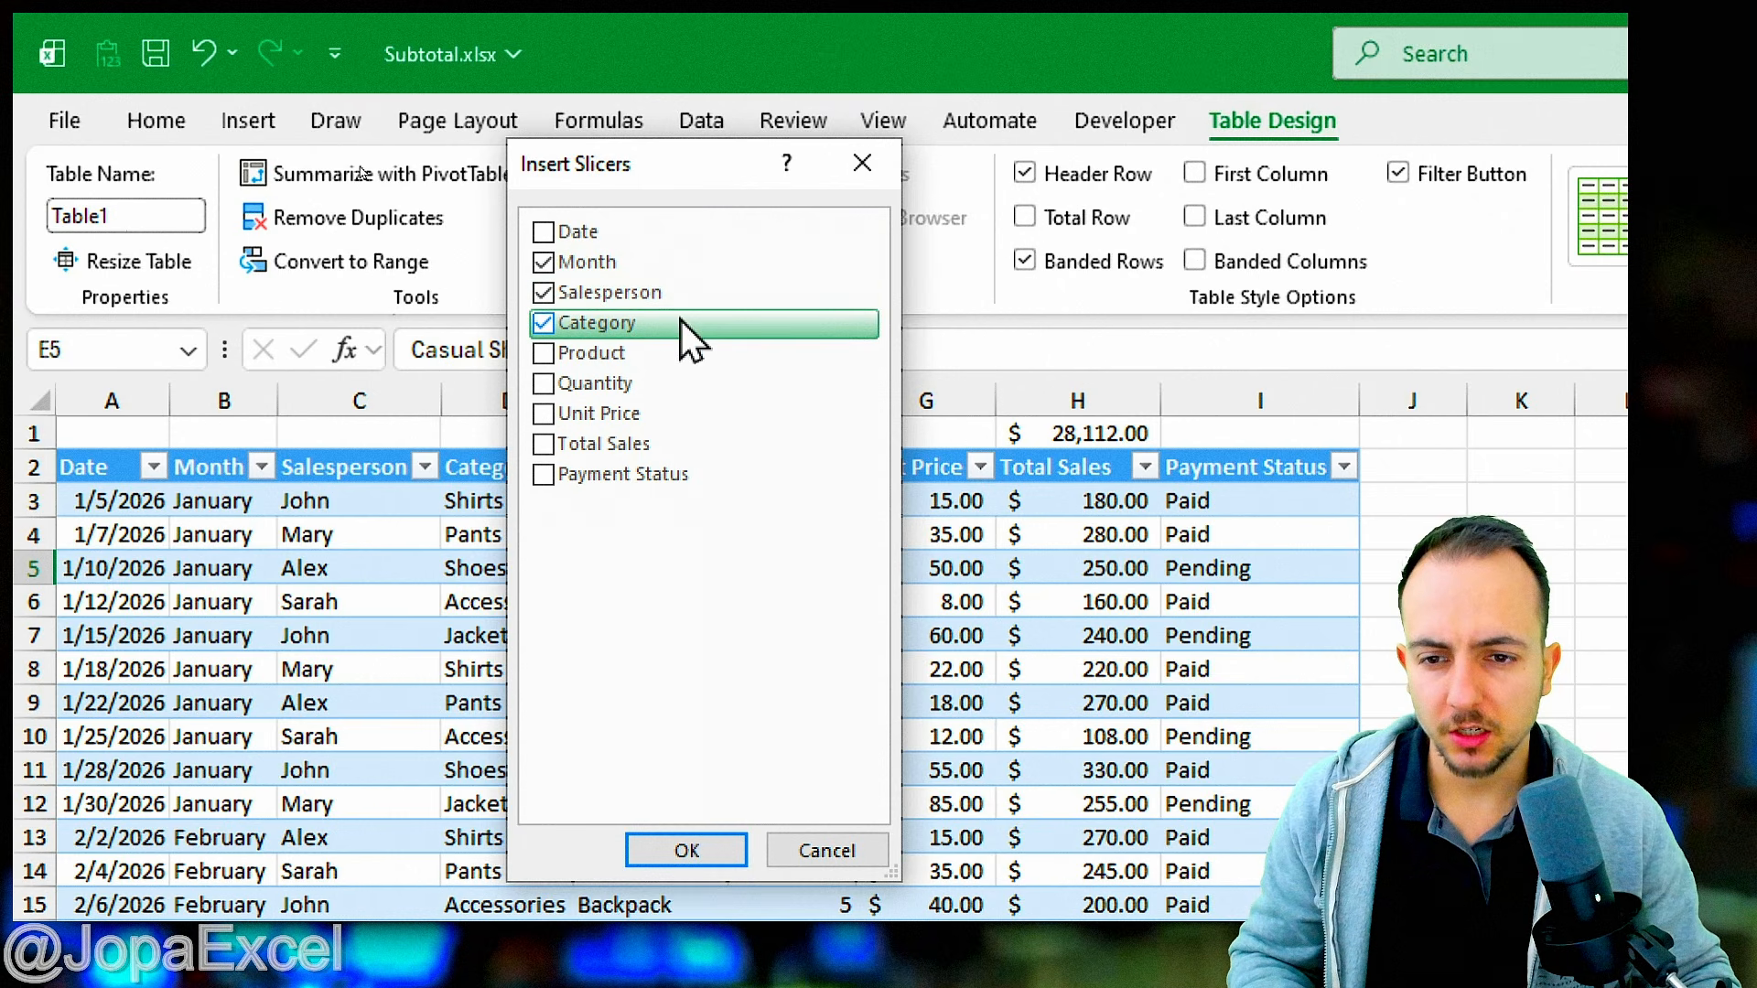
left_click(544, 353)
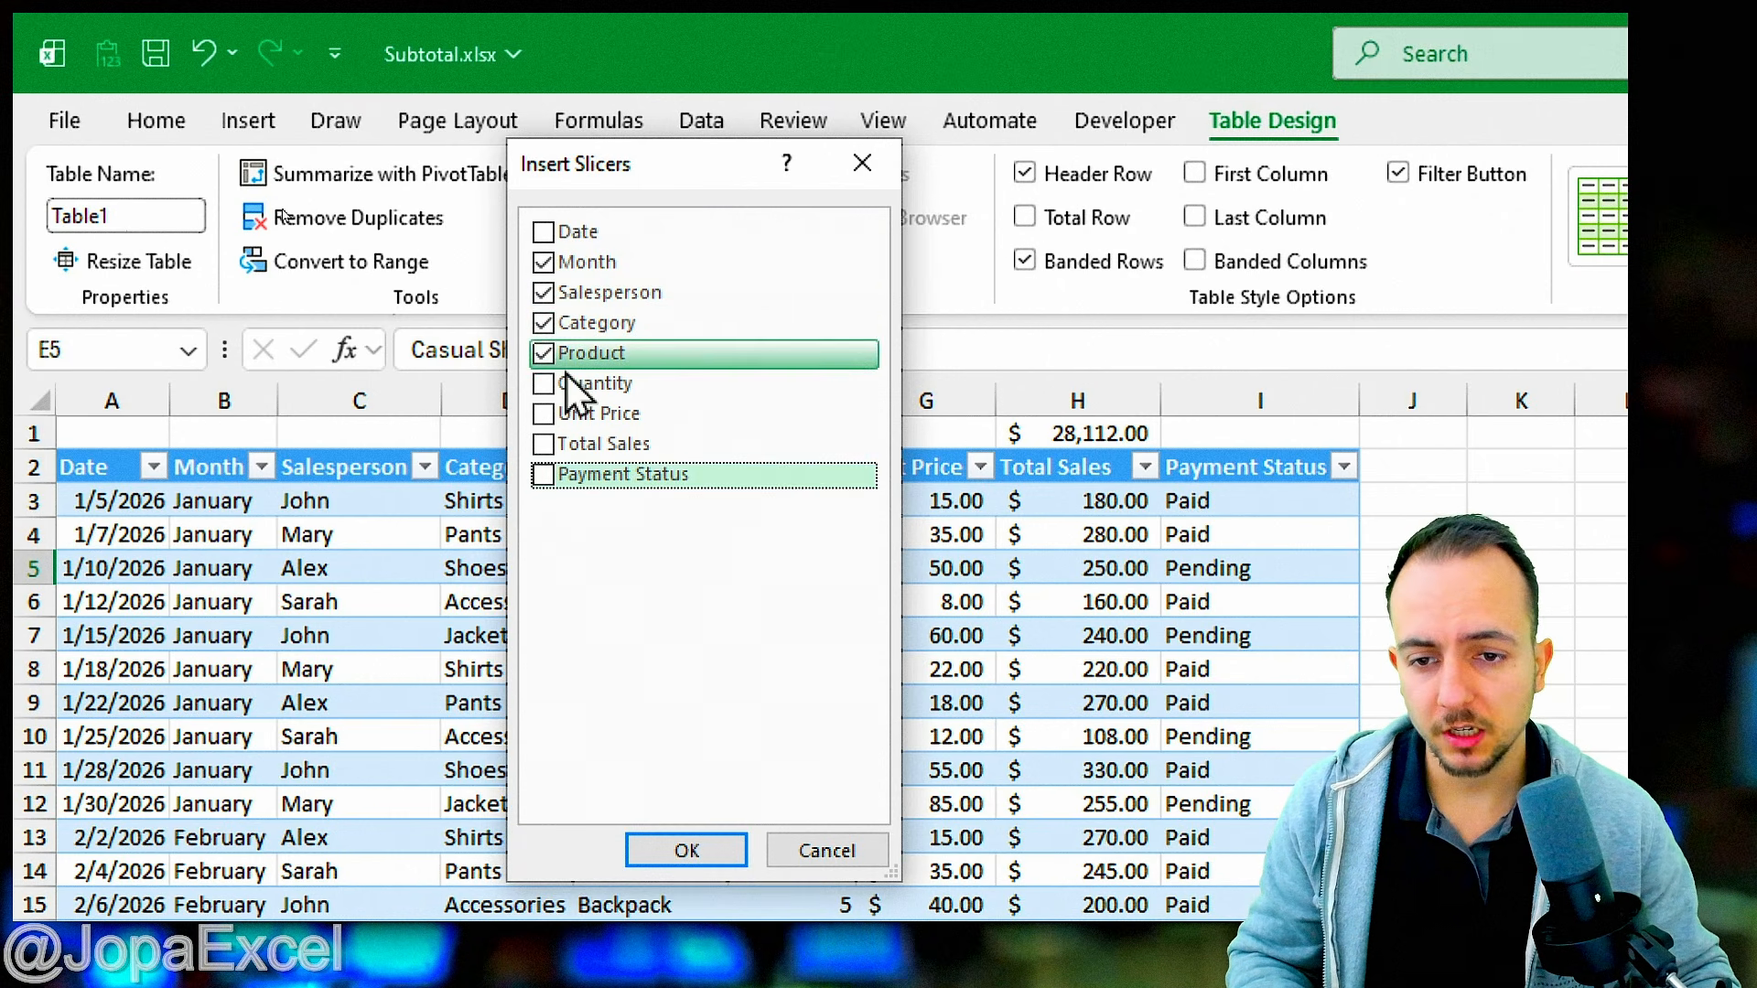
left_click(545, 472)
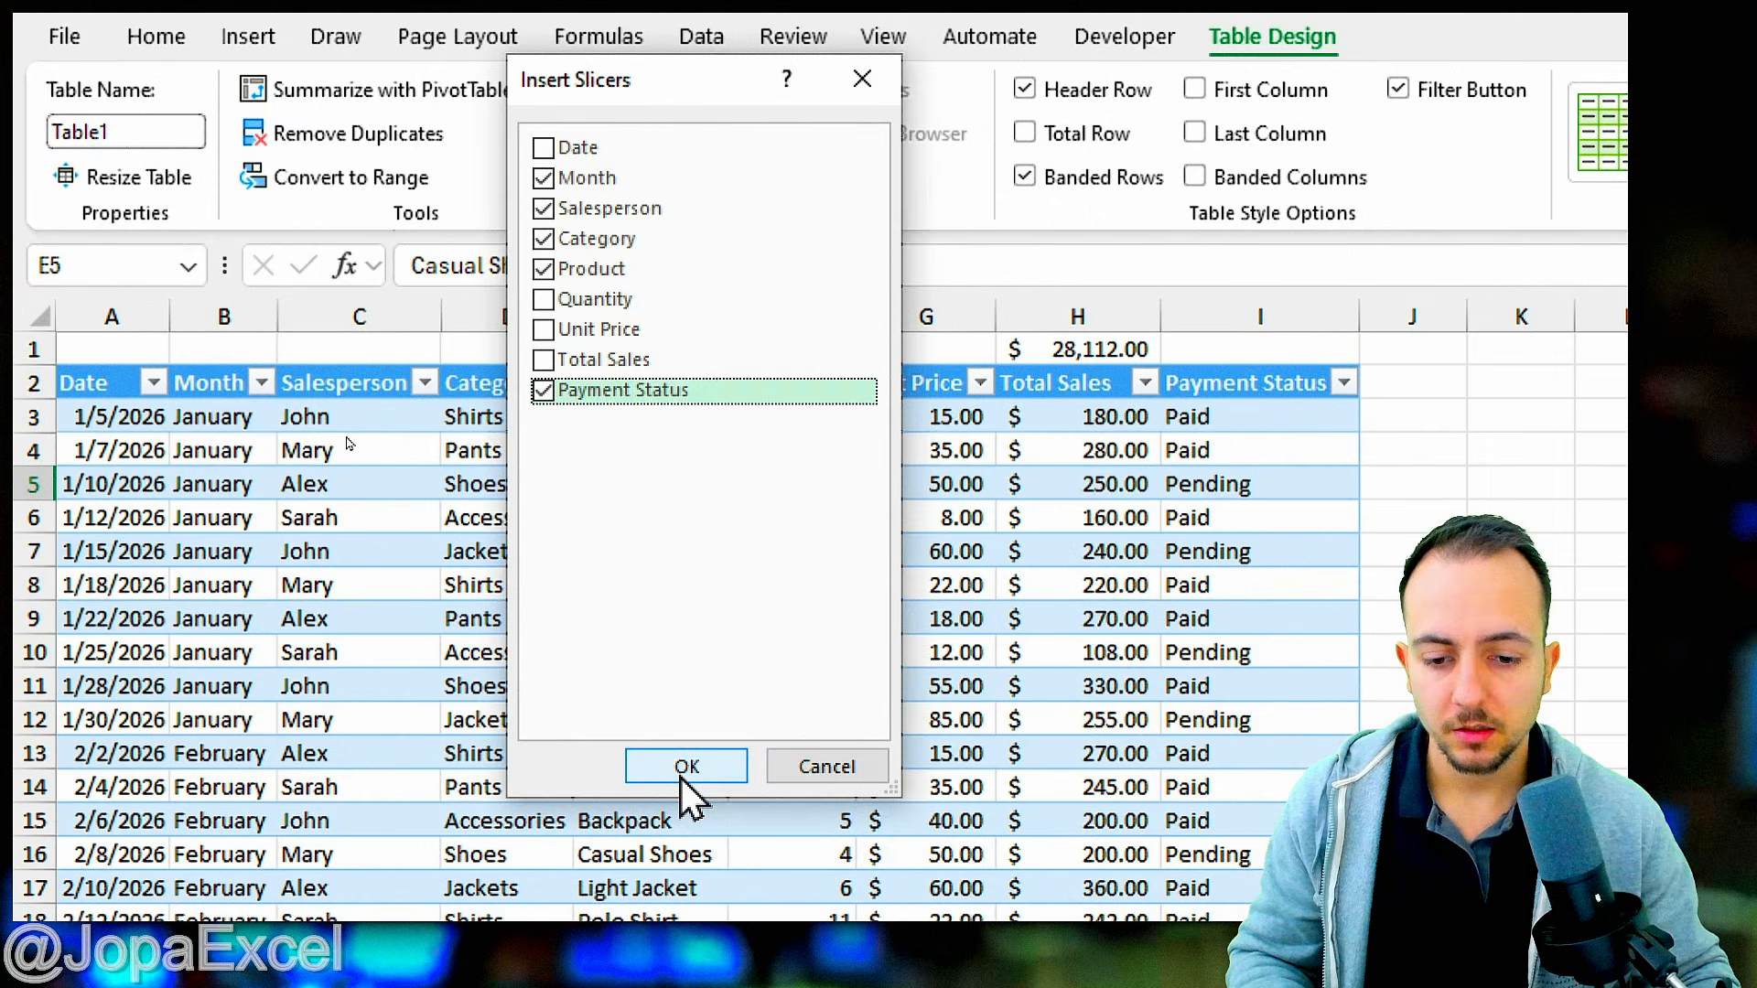
left_click(684, 855)
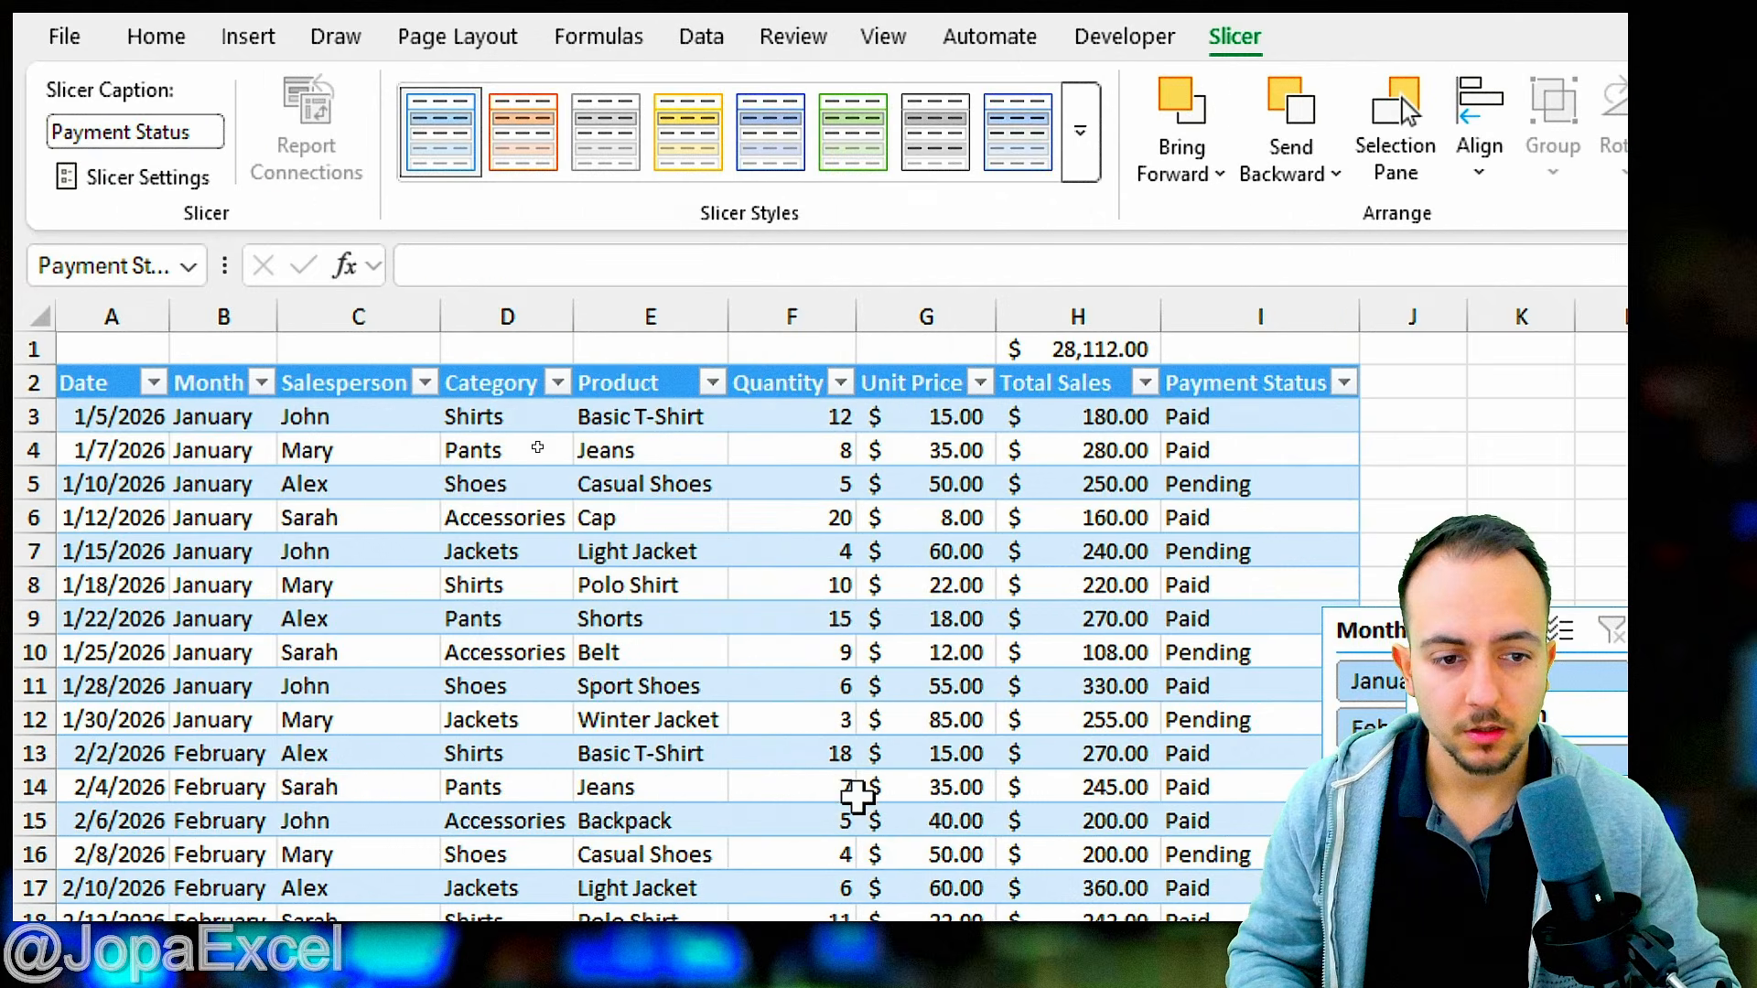
- Arrange the slicers beside the table: Month, Salesperson and Category in one row, Product below Salesperson and Payment Status below Category
left_click_drag(1495, 660, 1537, 444)
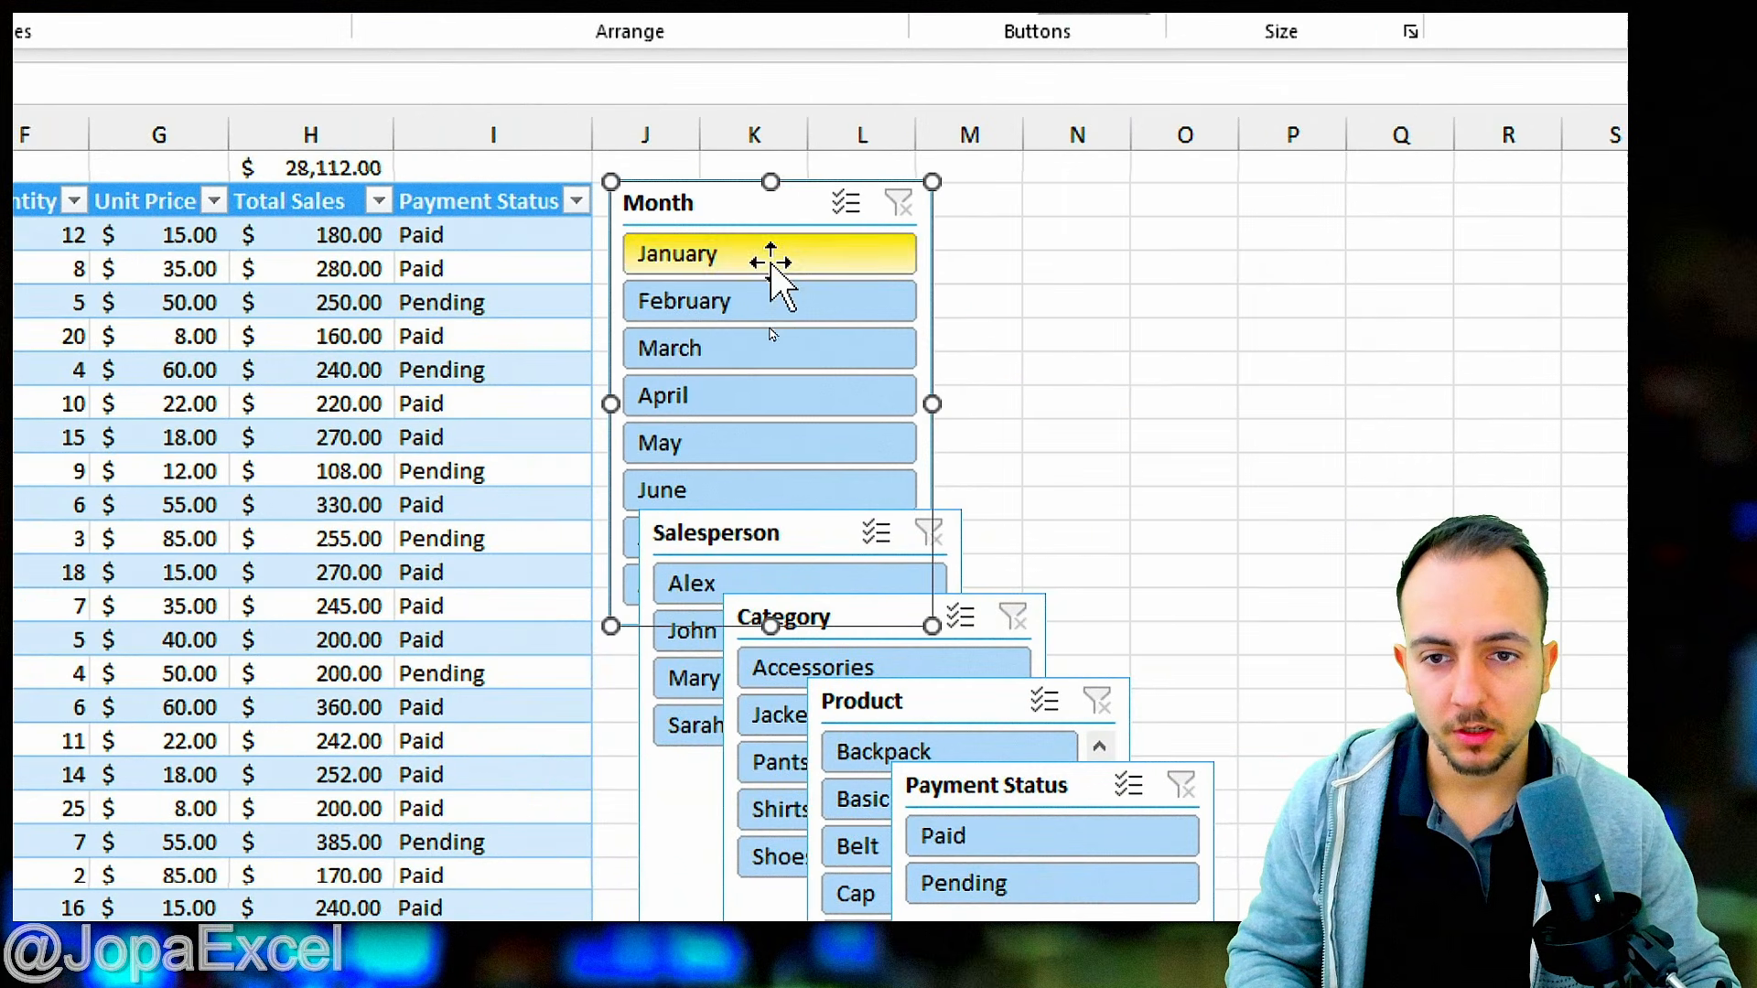
left_click_drag(732, 530, 1028, 194)
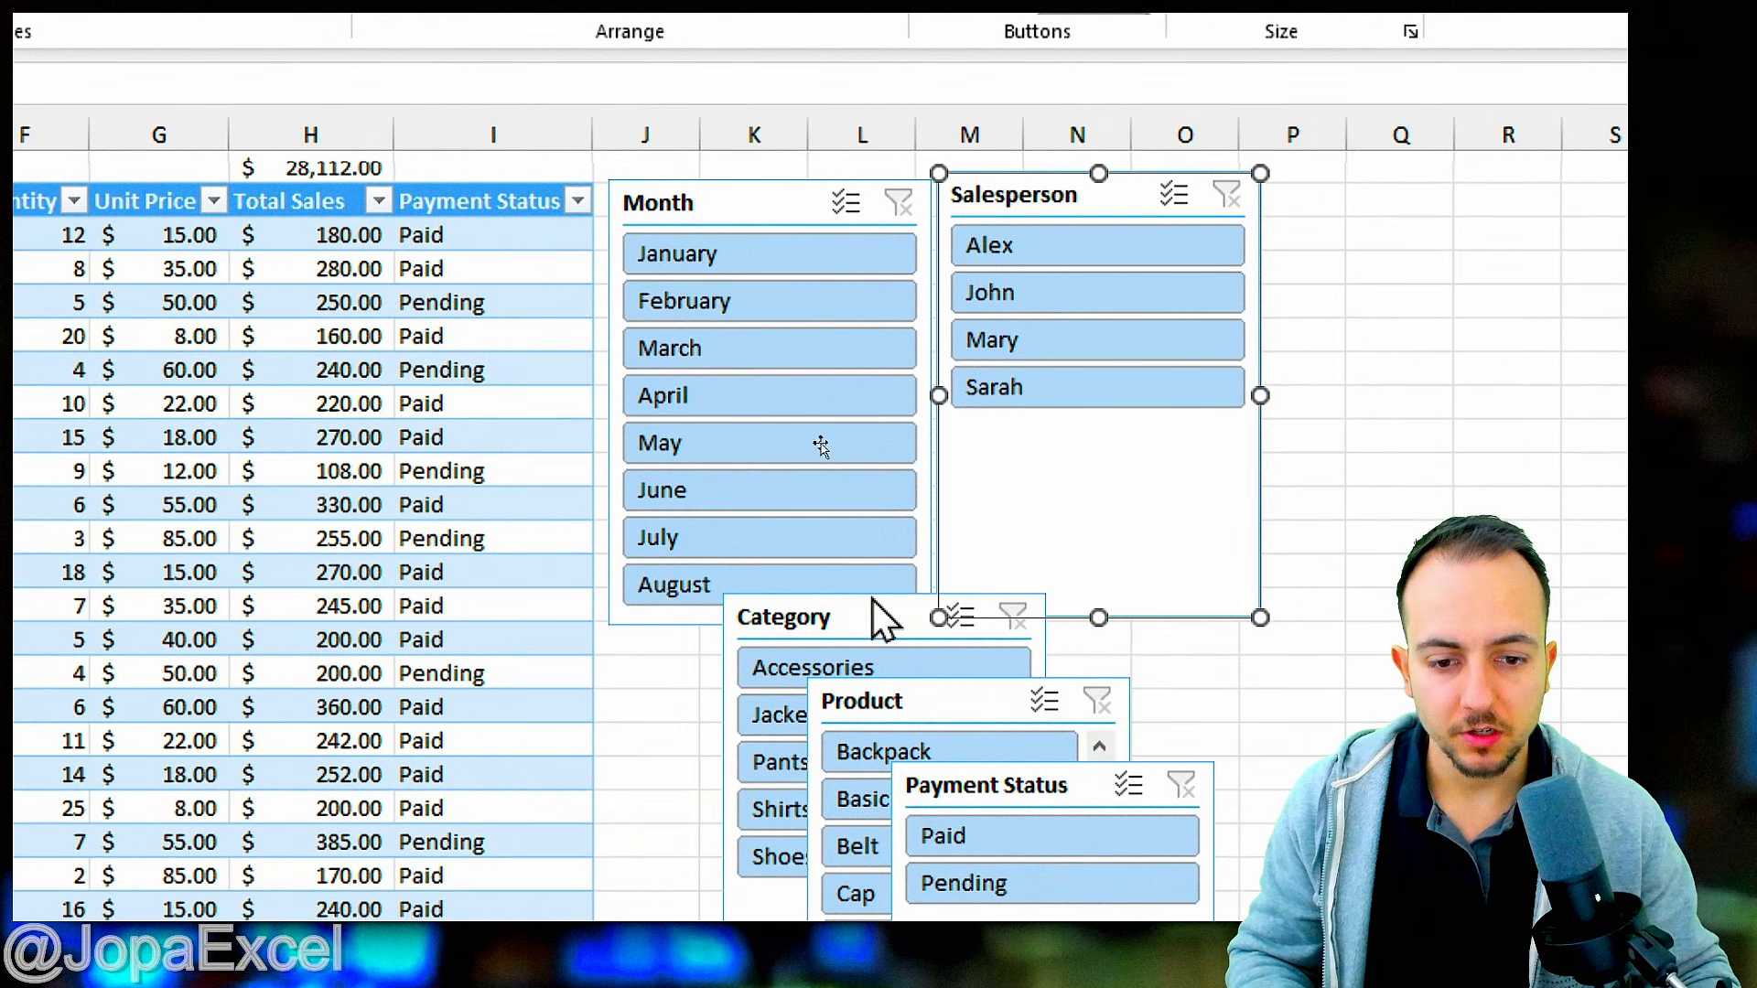
left_click_drag(884, 622, 1427, 198)
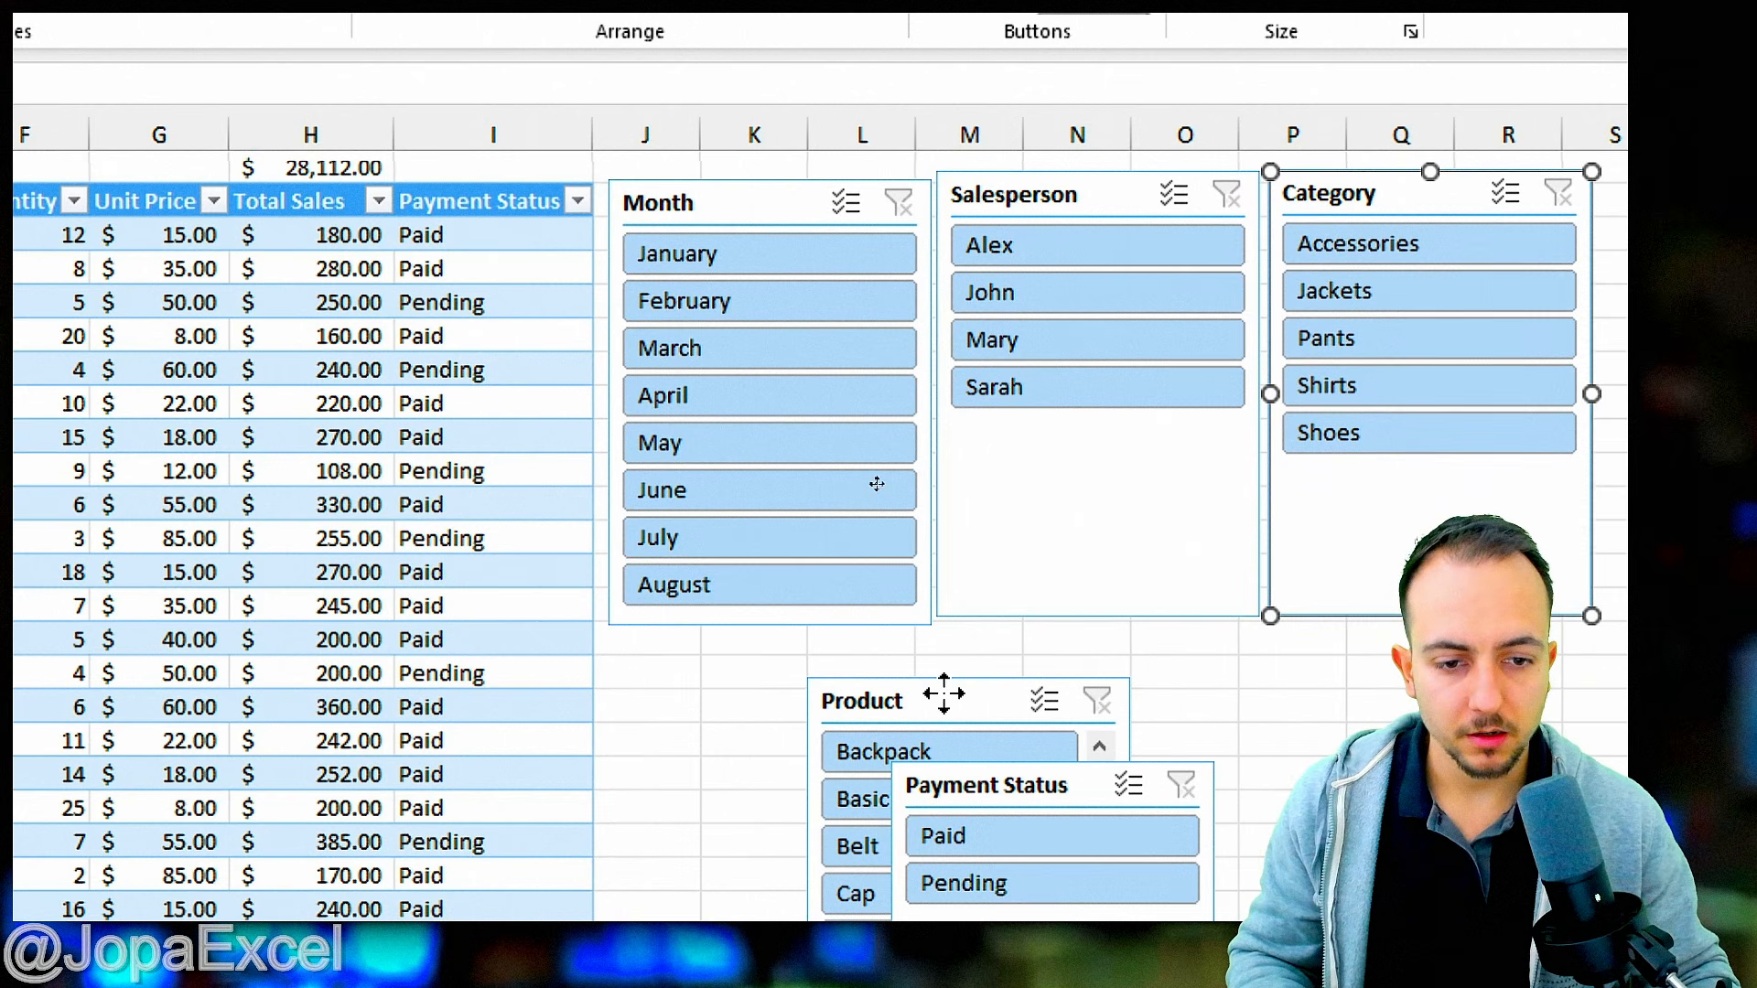
left_click_drag(943, 694, 1070, 443)
left_click_drag(1006, 793, 1364, 486)
- Filter the table by April and by February with the Month slicer, and clear the month filter
scroll(1367, 498, "right", 2)
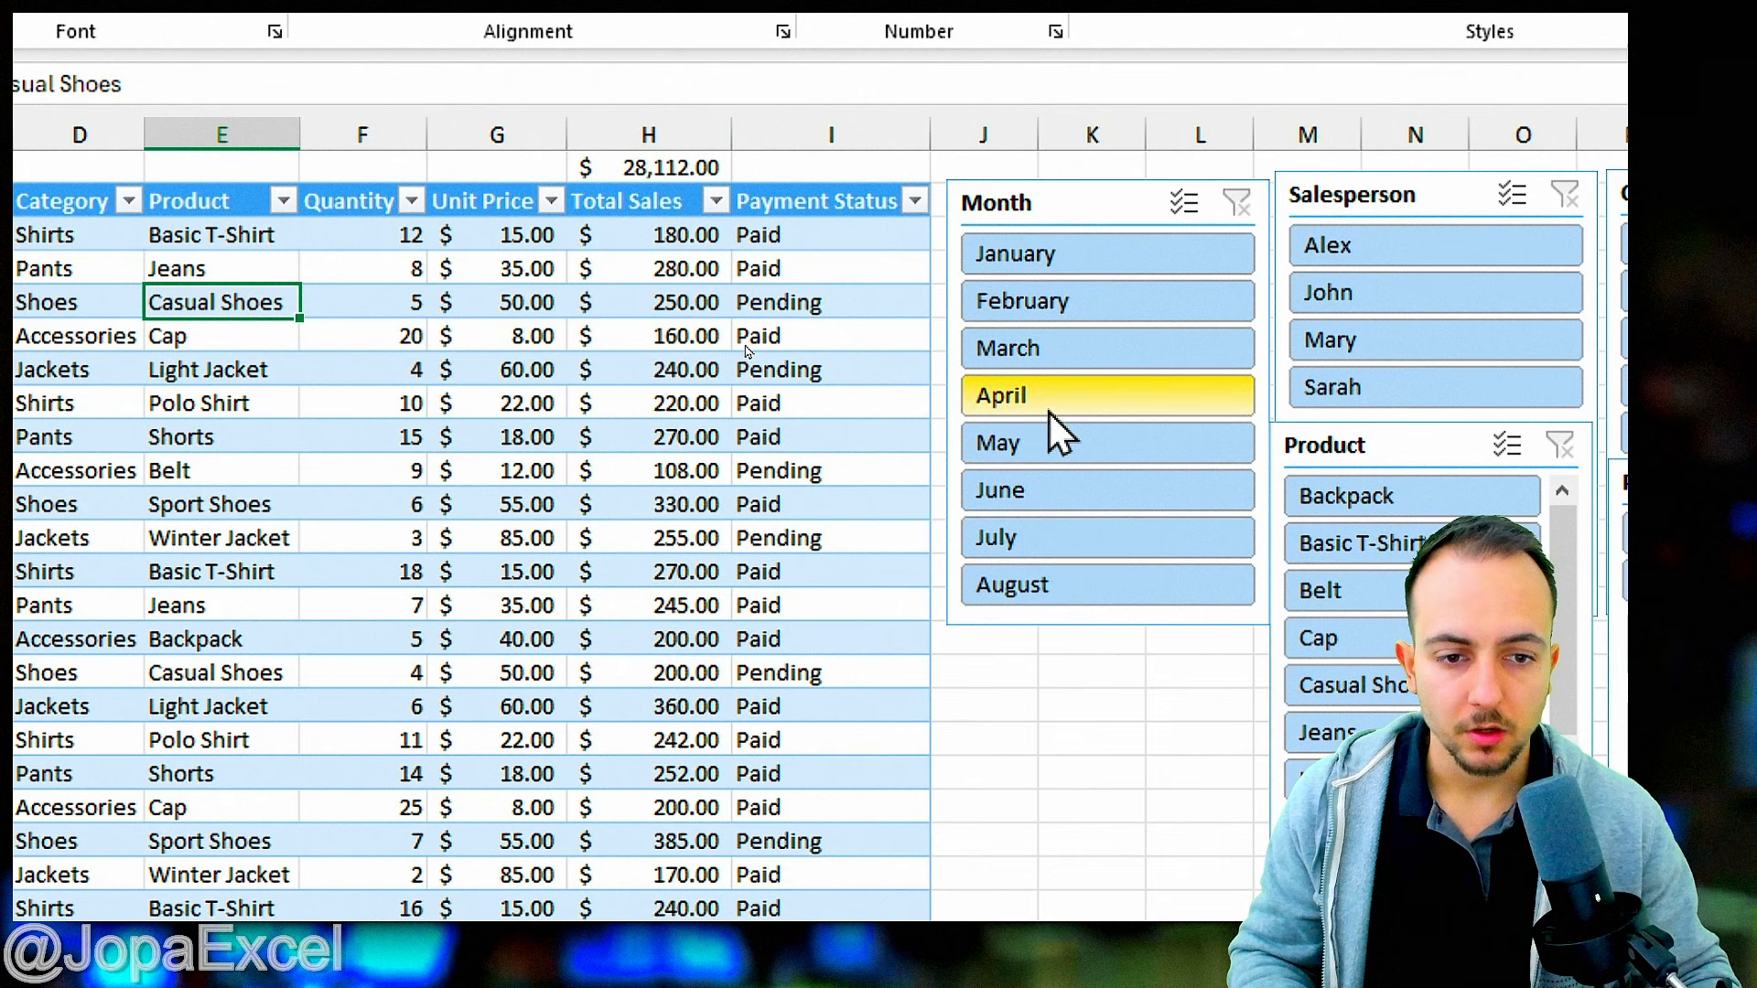
left_click(1048, 411)
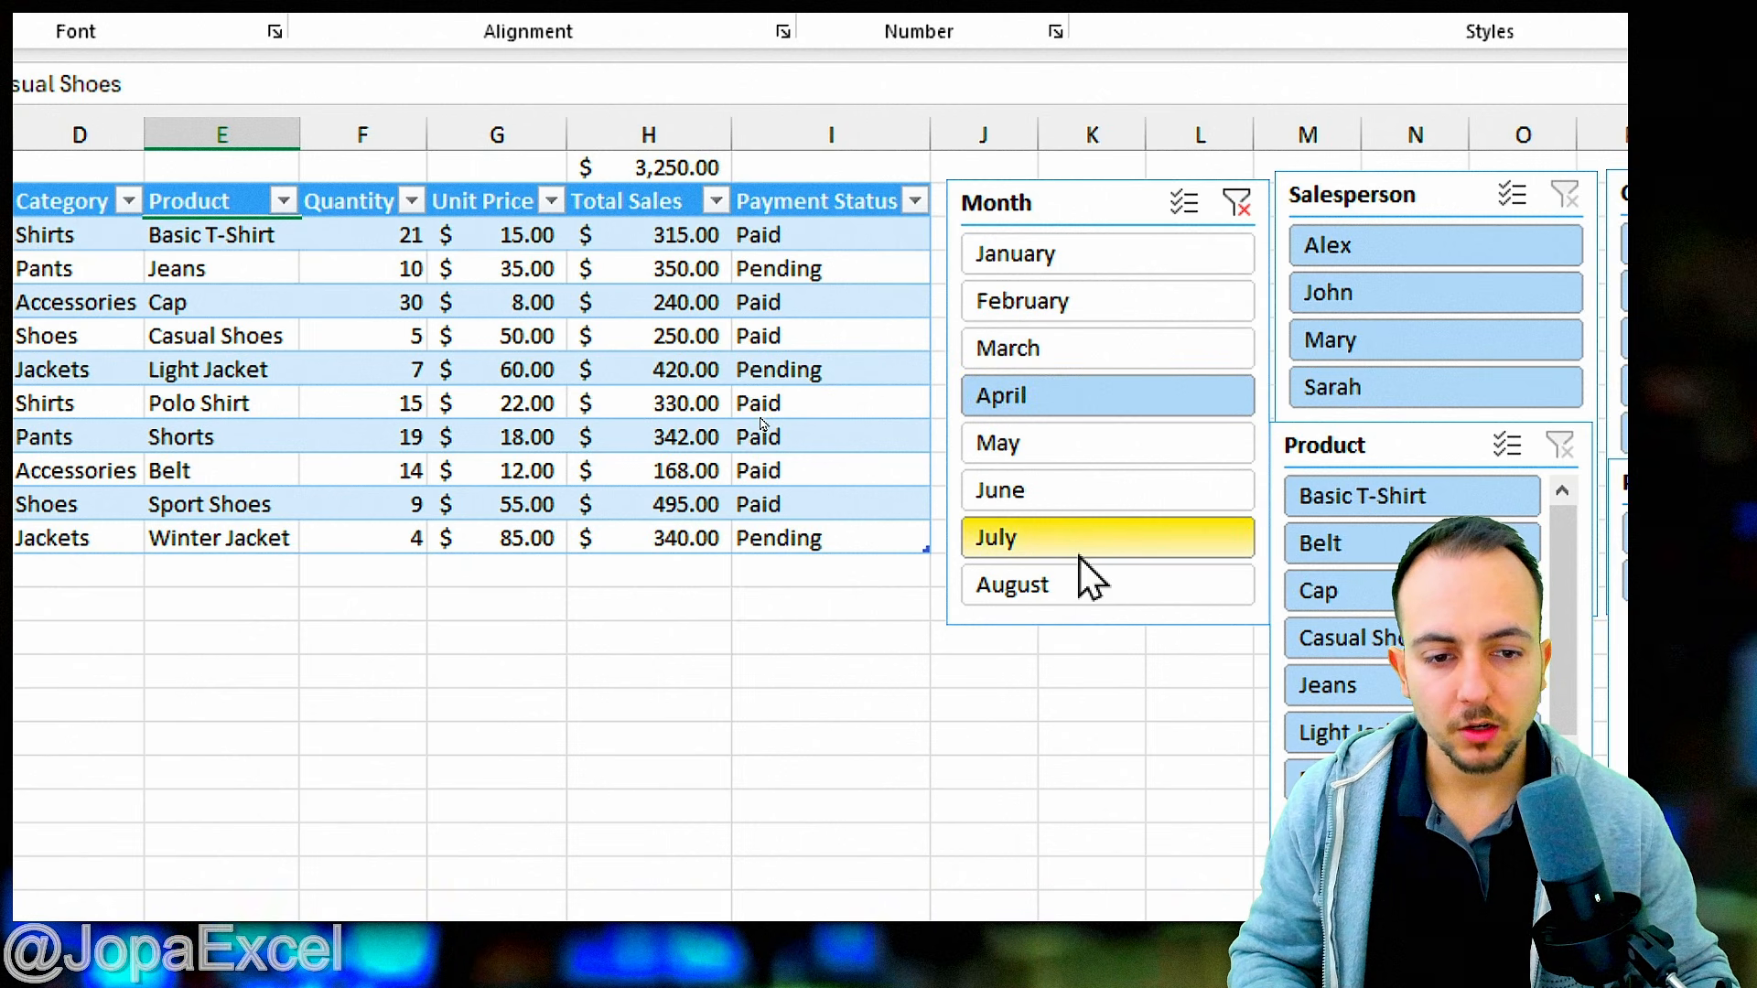
left_click(1093, 311)
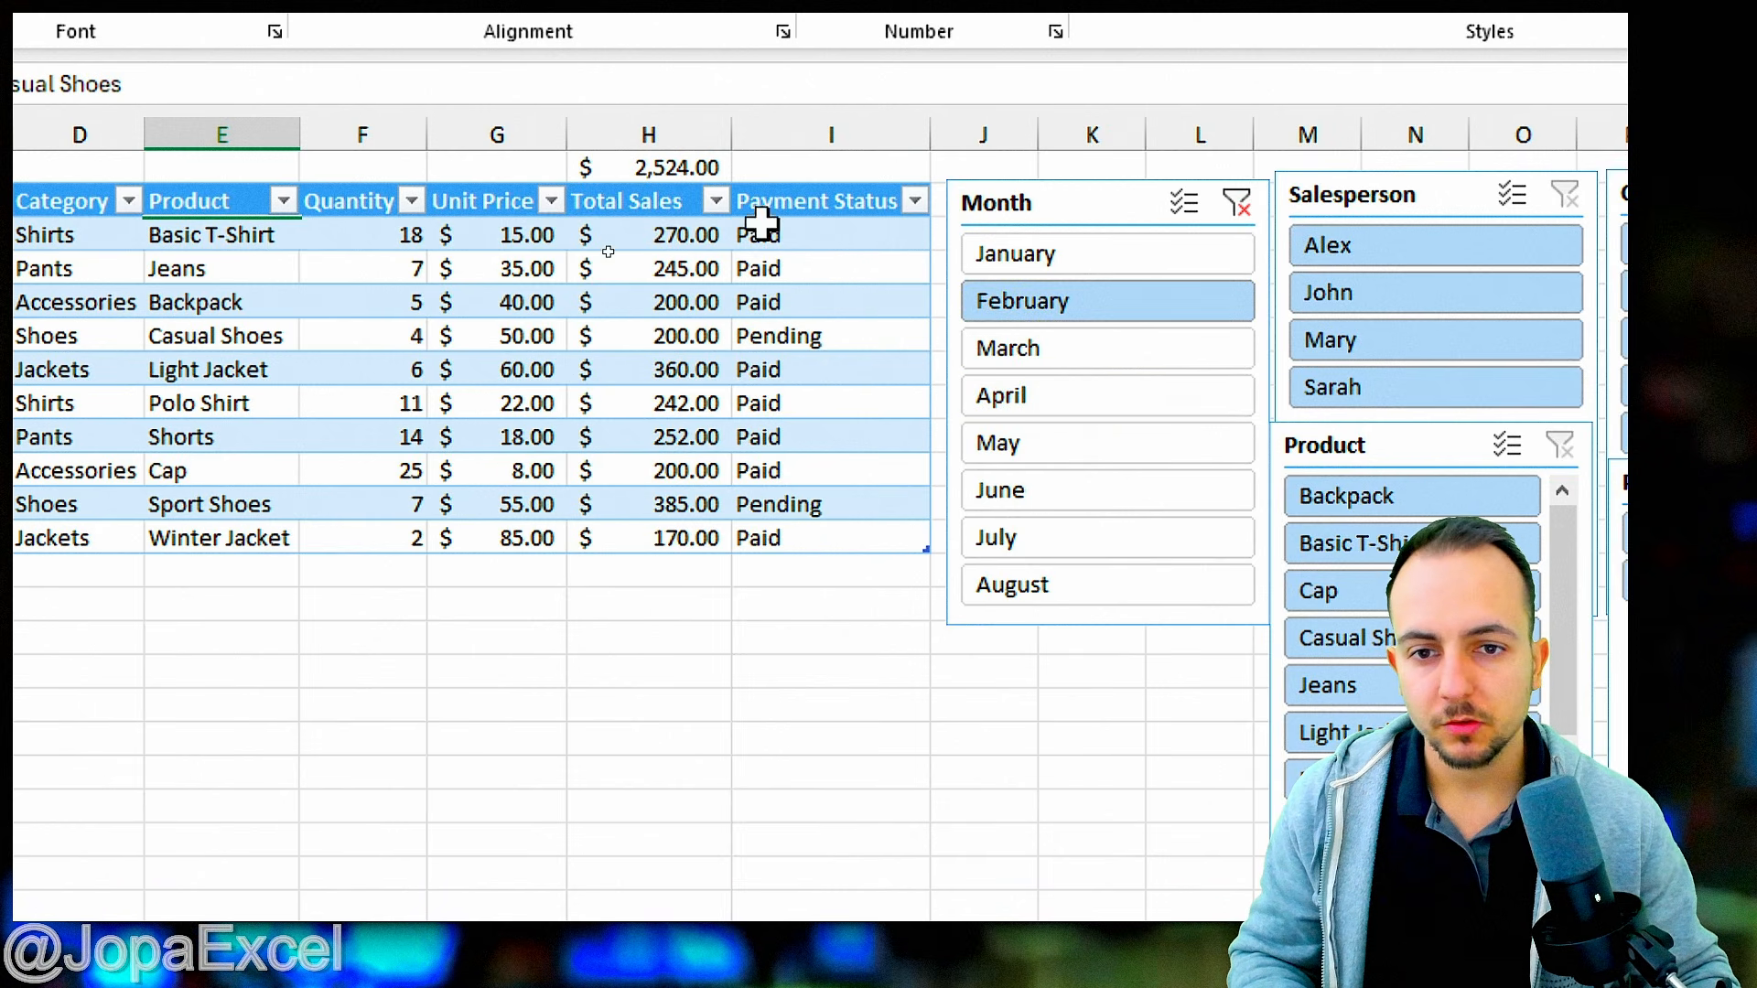
left_click(1234, 218)
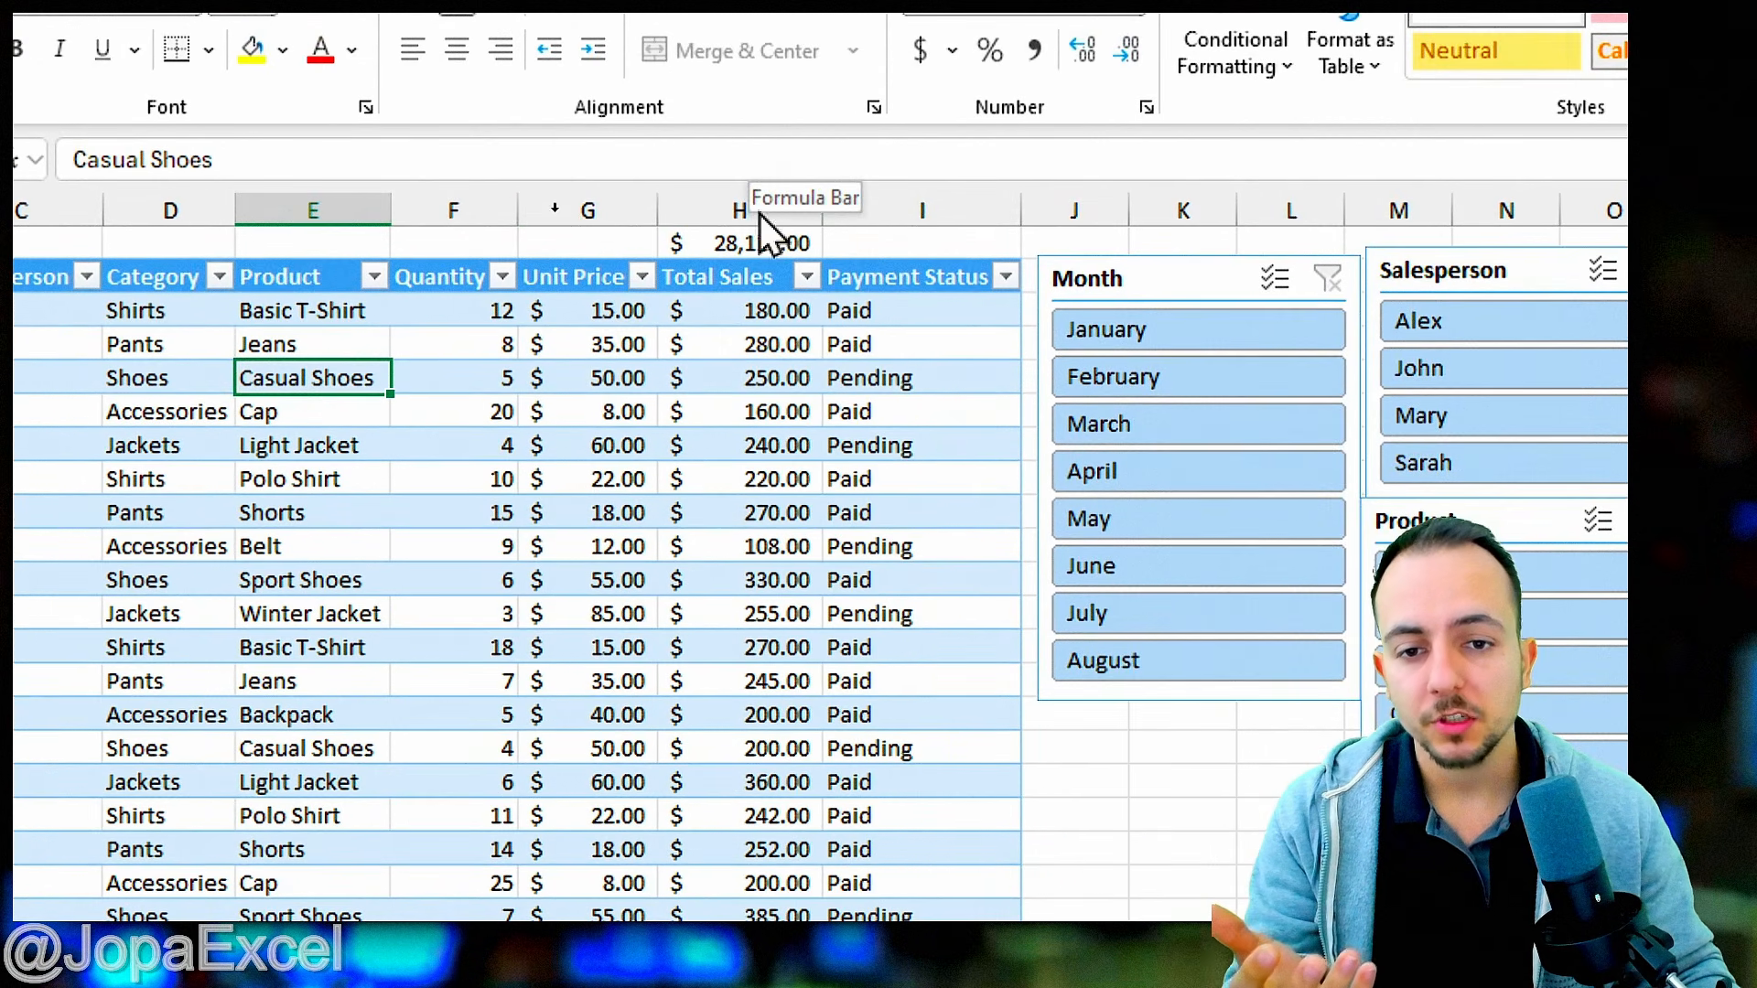
- Change the function number of the SUBTOTAL formula in H1 to 3 (COUNTA), keeping the range H3:H82
left_click(782, 240)
double_click(788, 244)
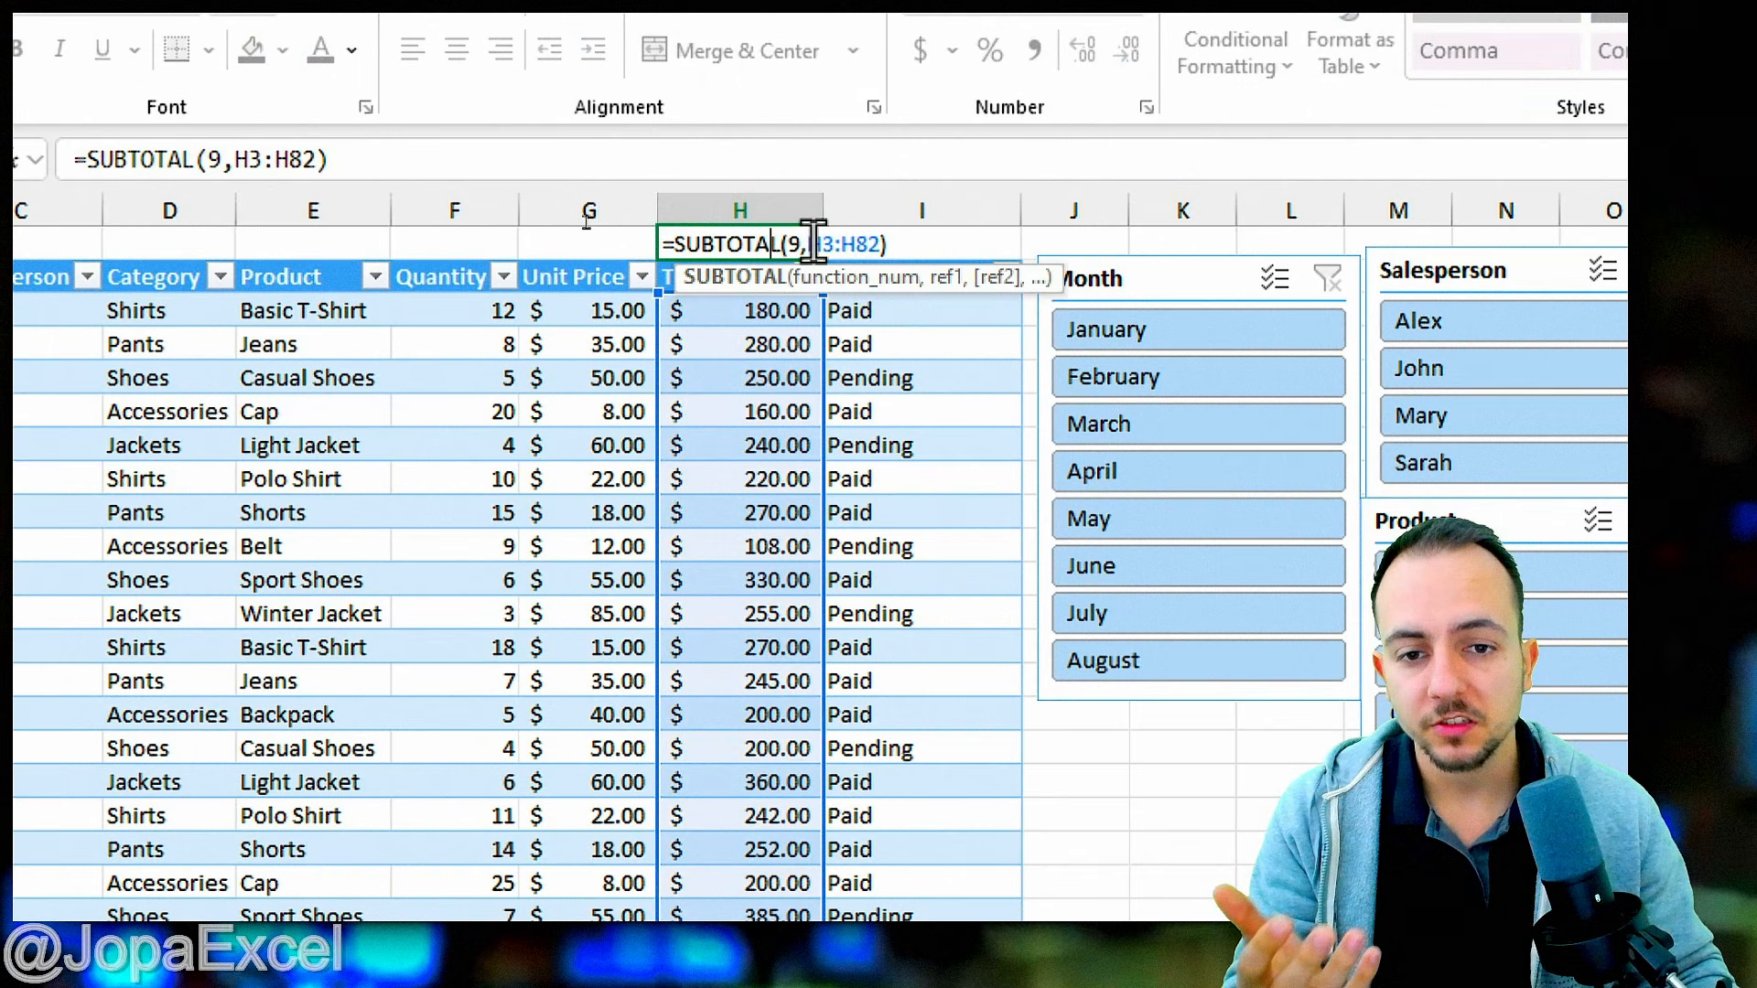
left_click(794, 245)
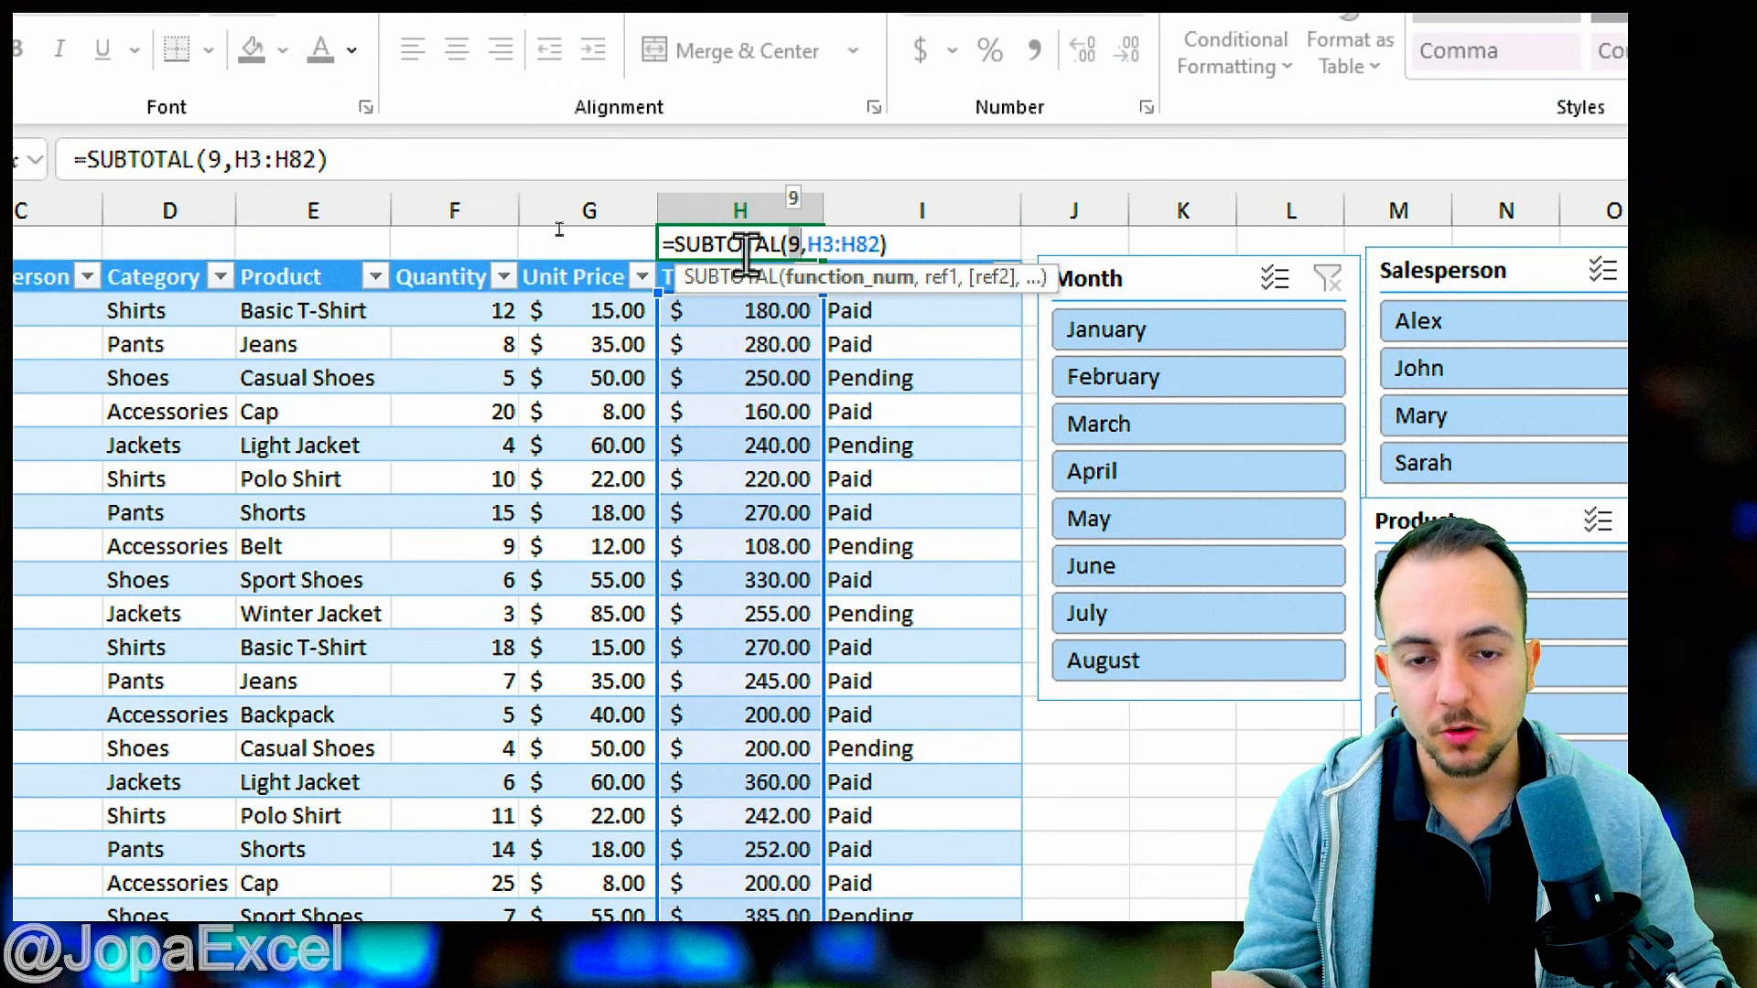
key("BackSpace")
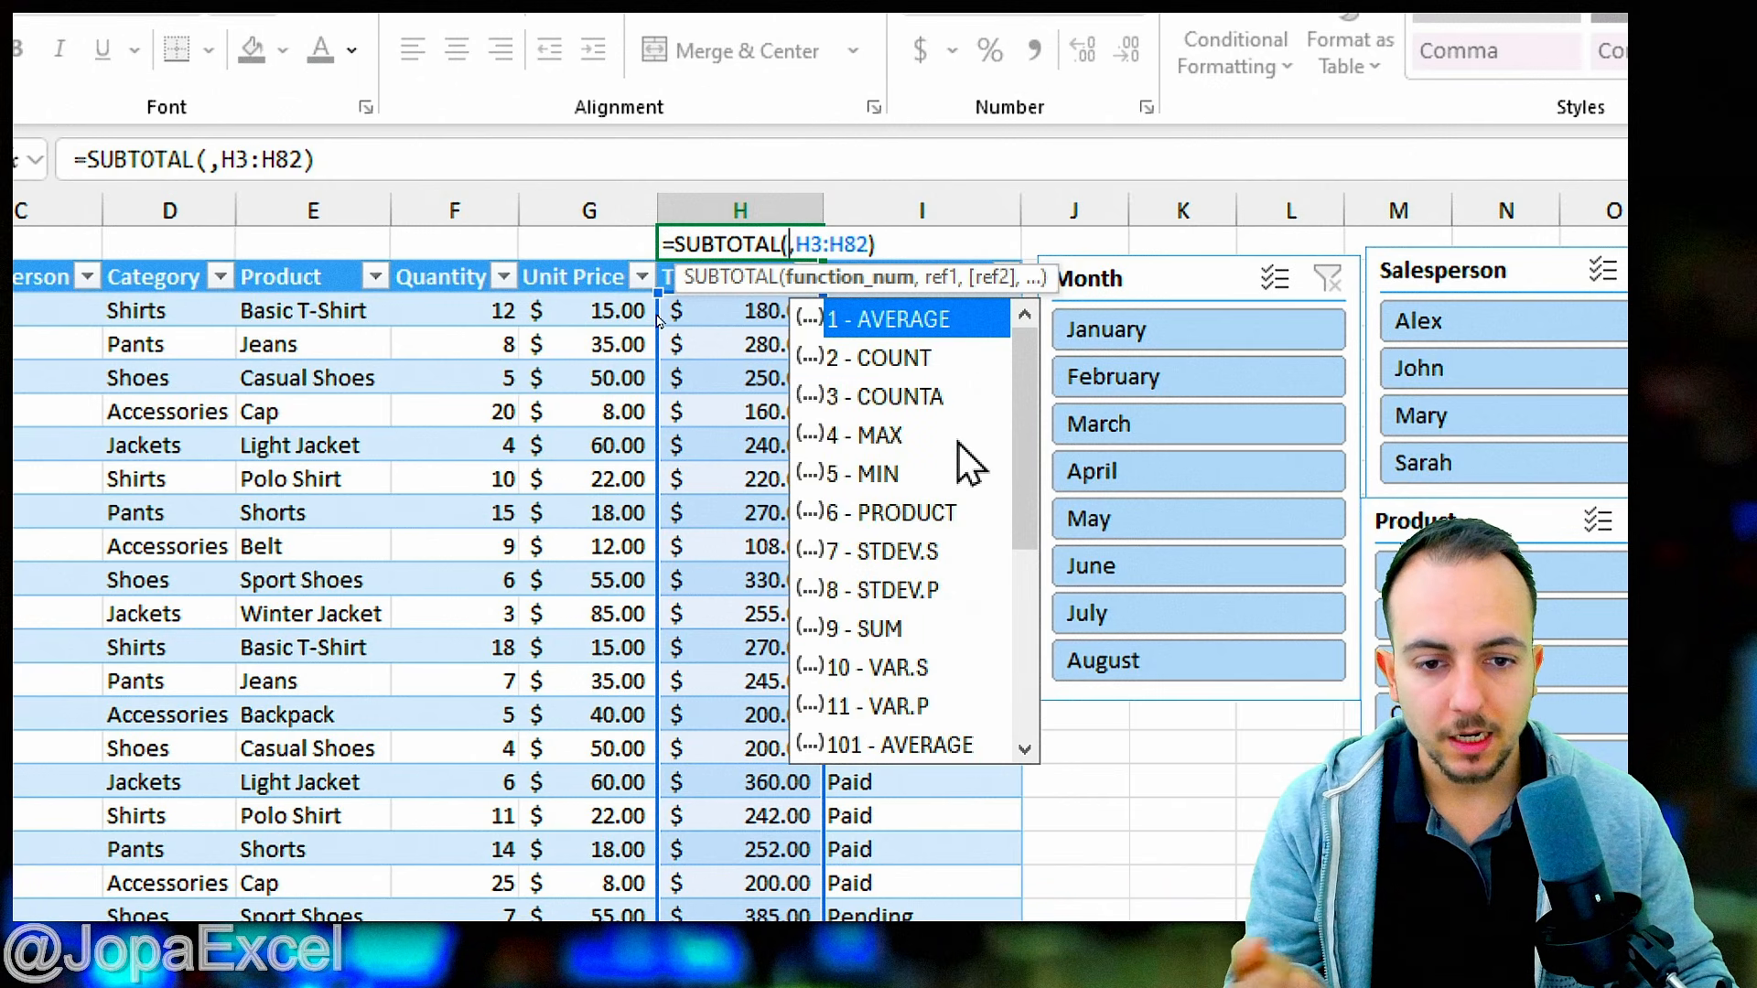
left_click(926, 398)
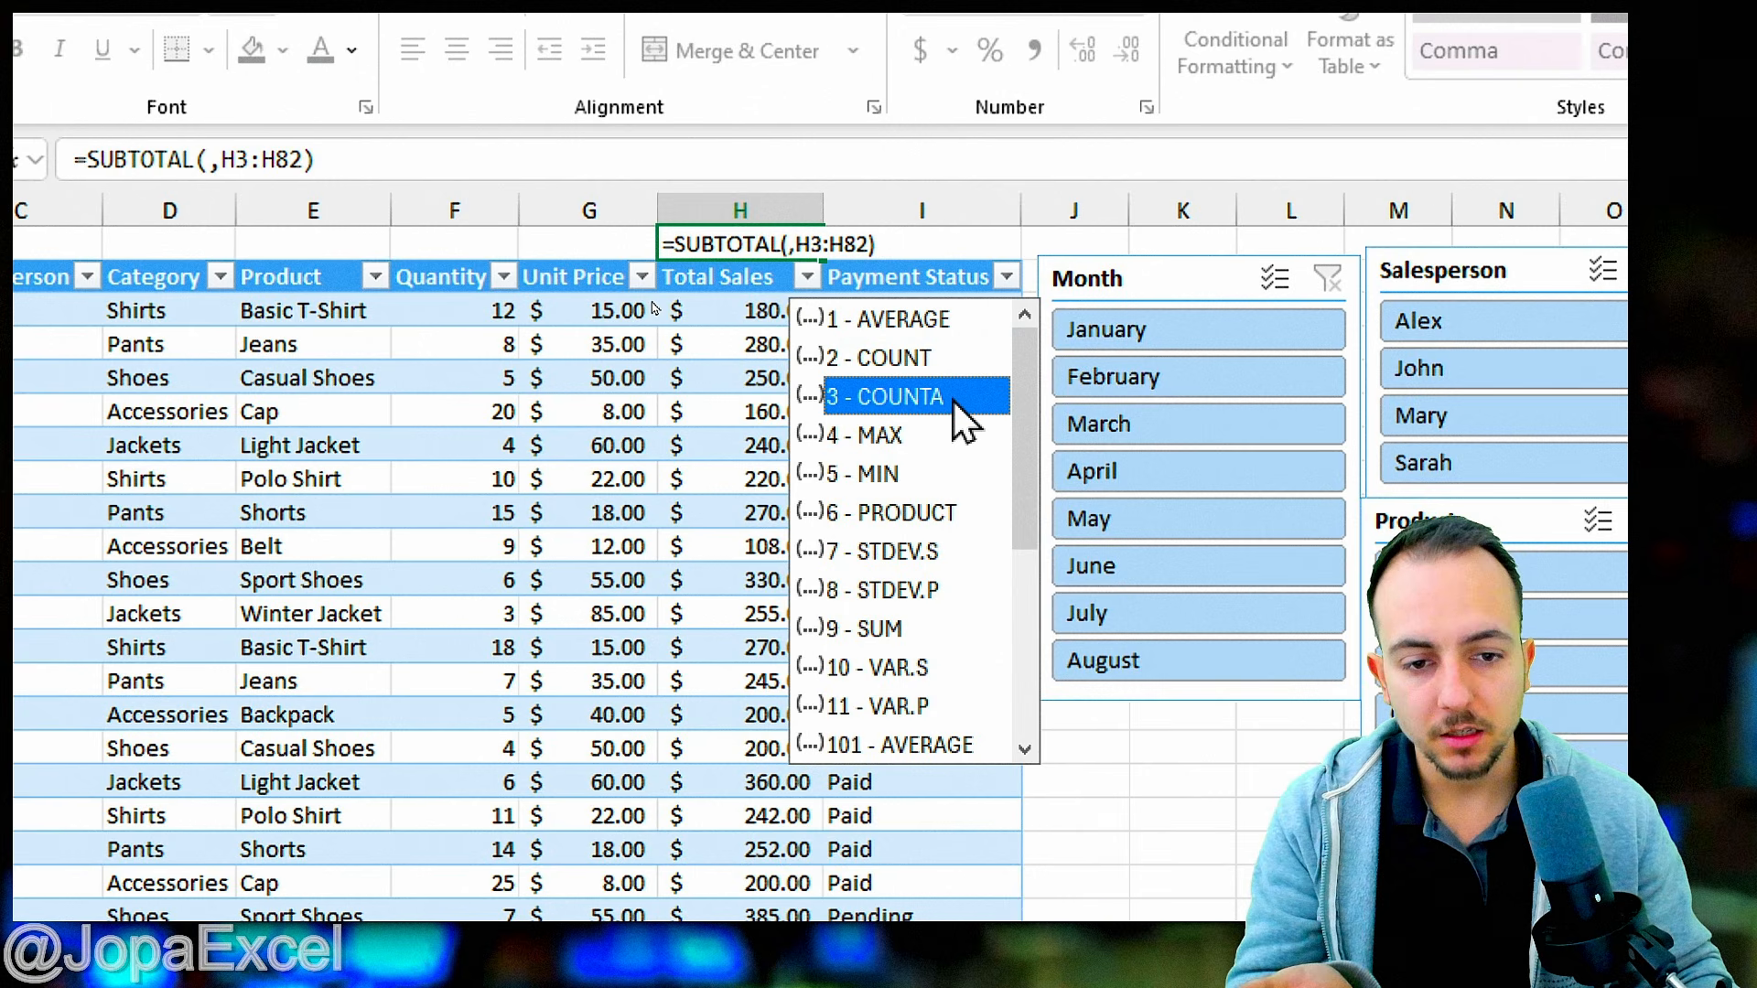
double_click(954, 401)
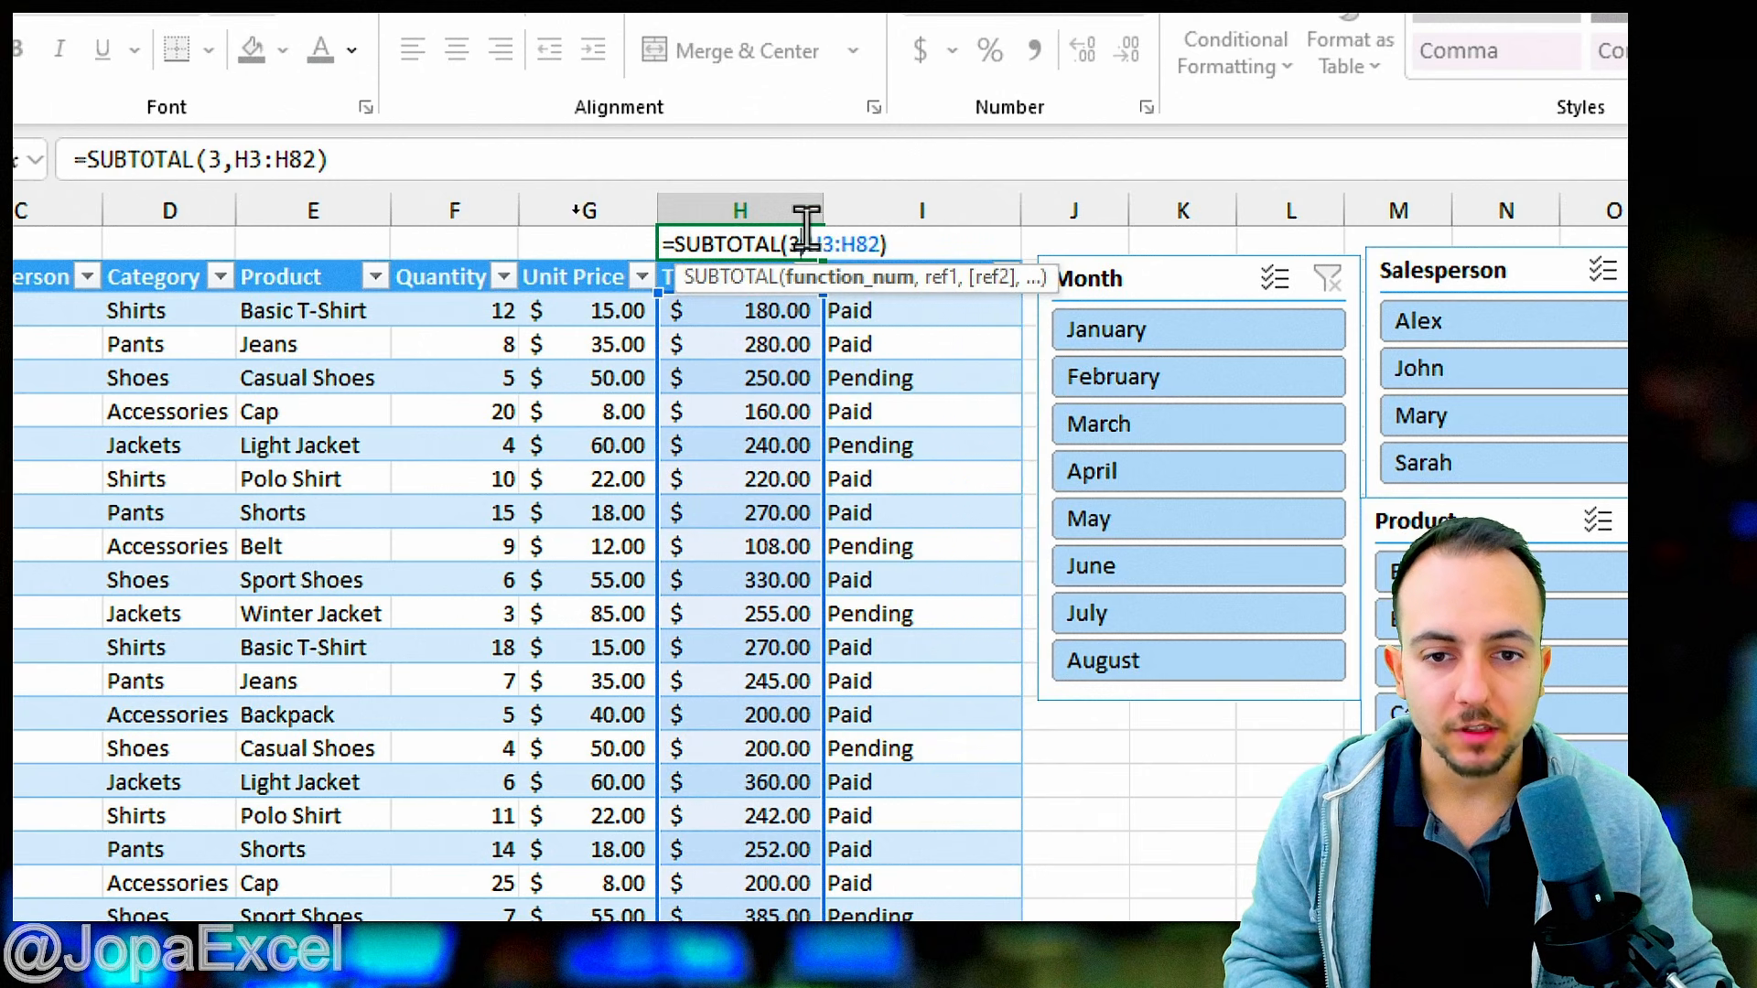
key("ctrl+2")
left_click_drag(788, 209, 785, 271)
key("Escape")
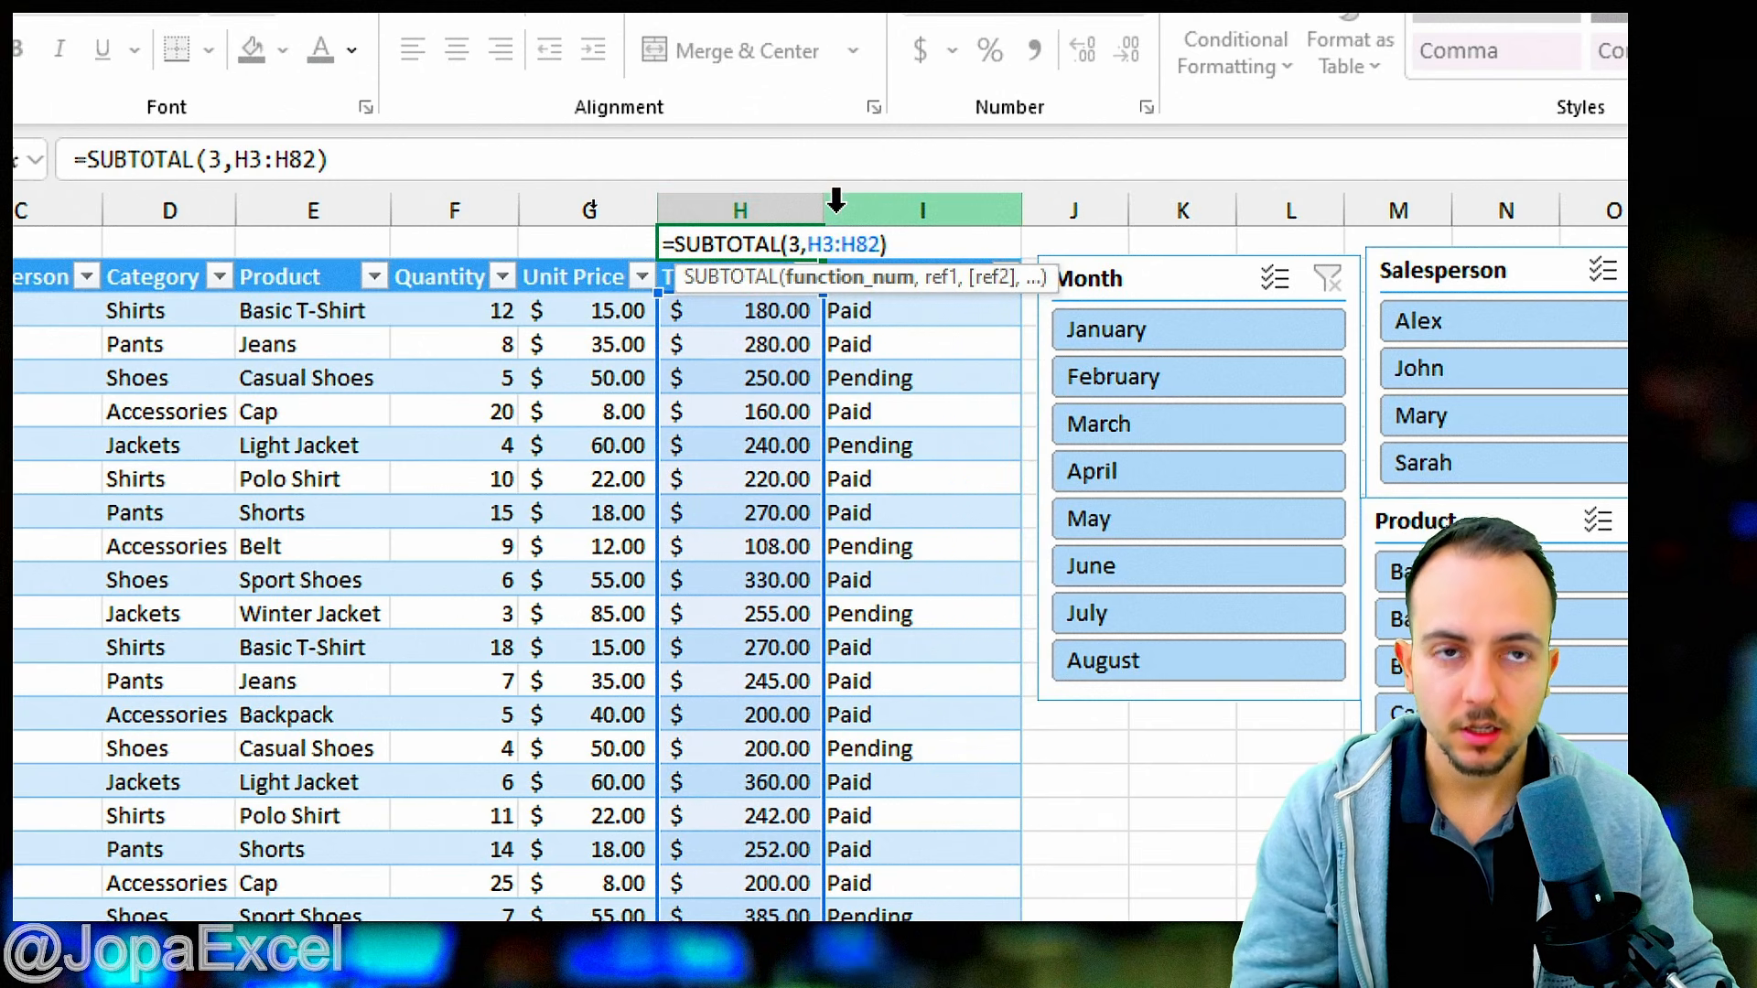
key("Return")
- Filter the sales table to the first salesperson listed in the Salesperson slicer
left_click(781, 240)
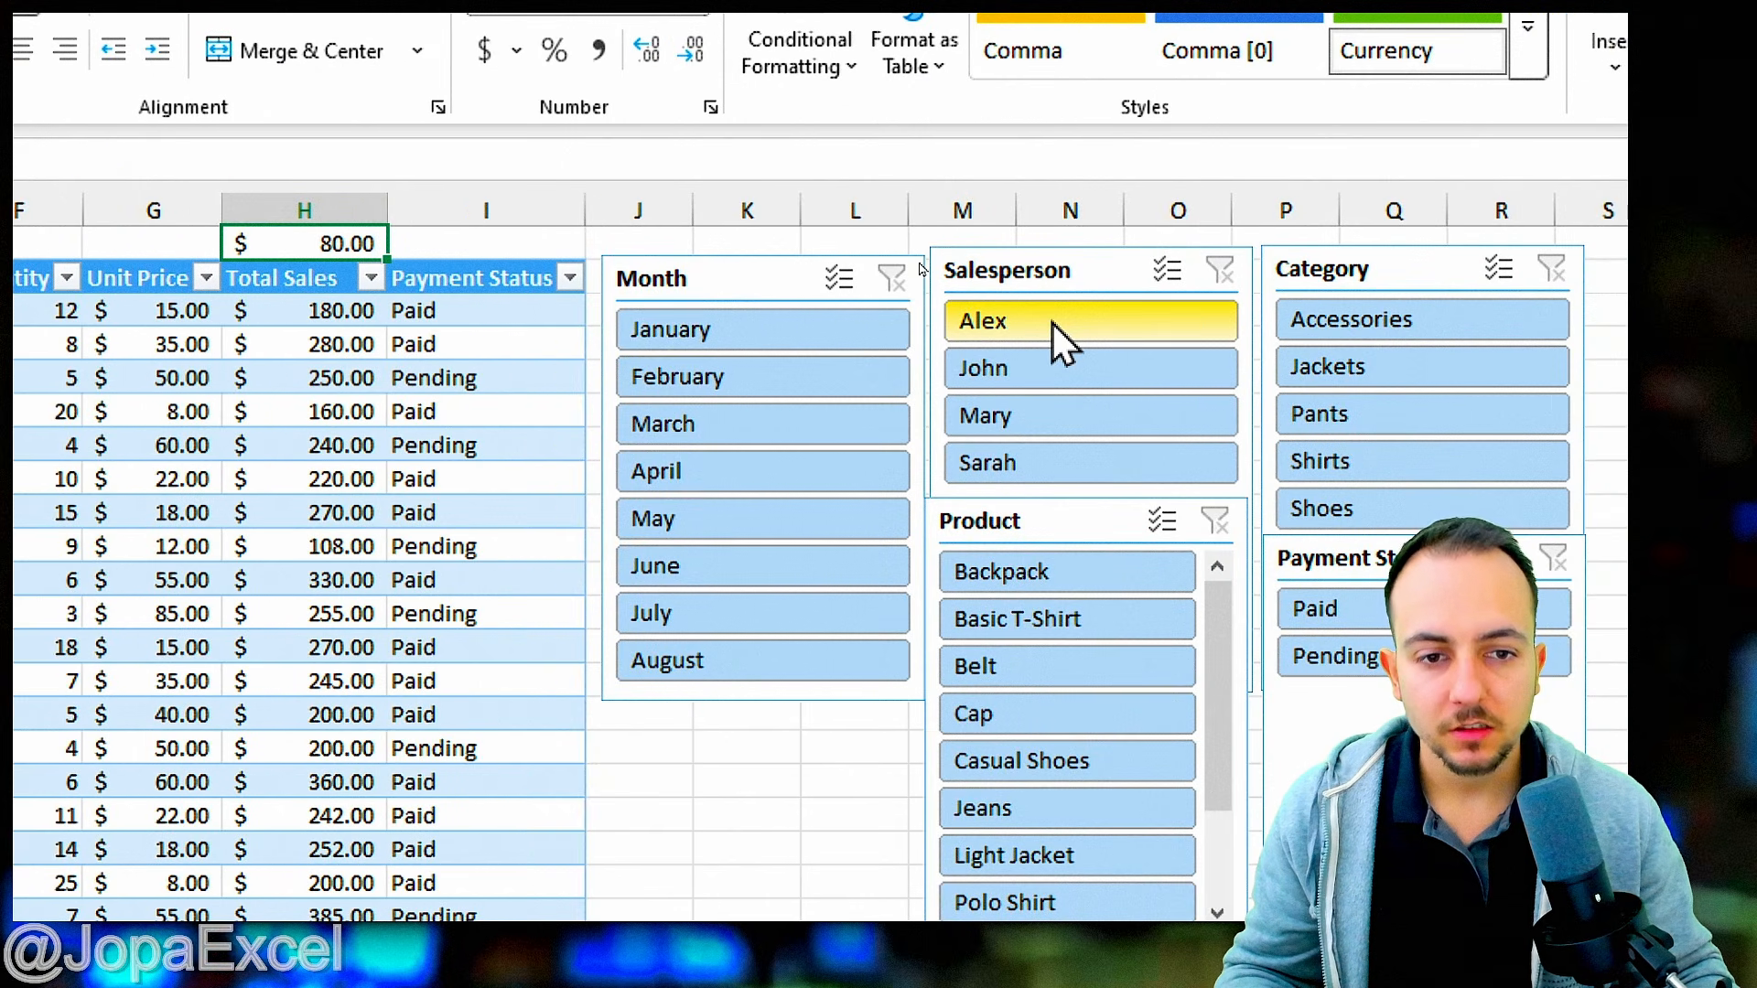
left_click(1052, 322)
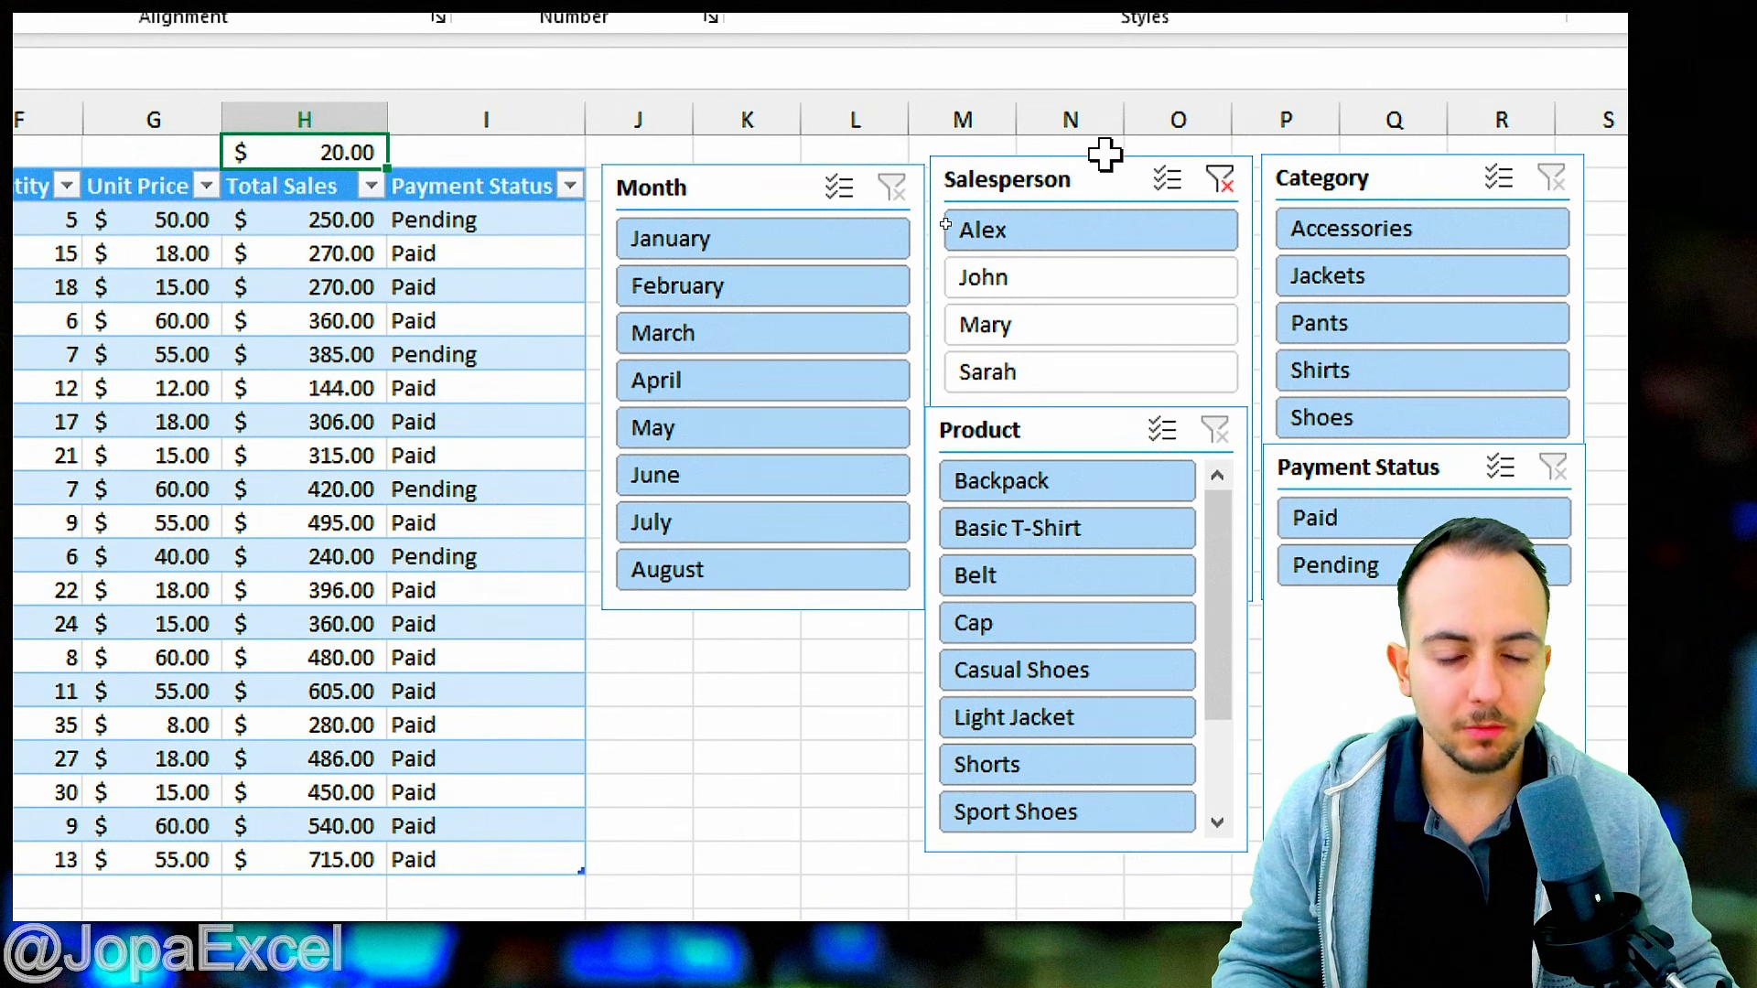
- Filter the salesperson's sales further to the Backpack product with the Product slicer
left_click(1054, 485)
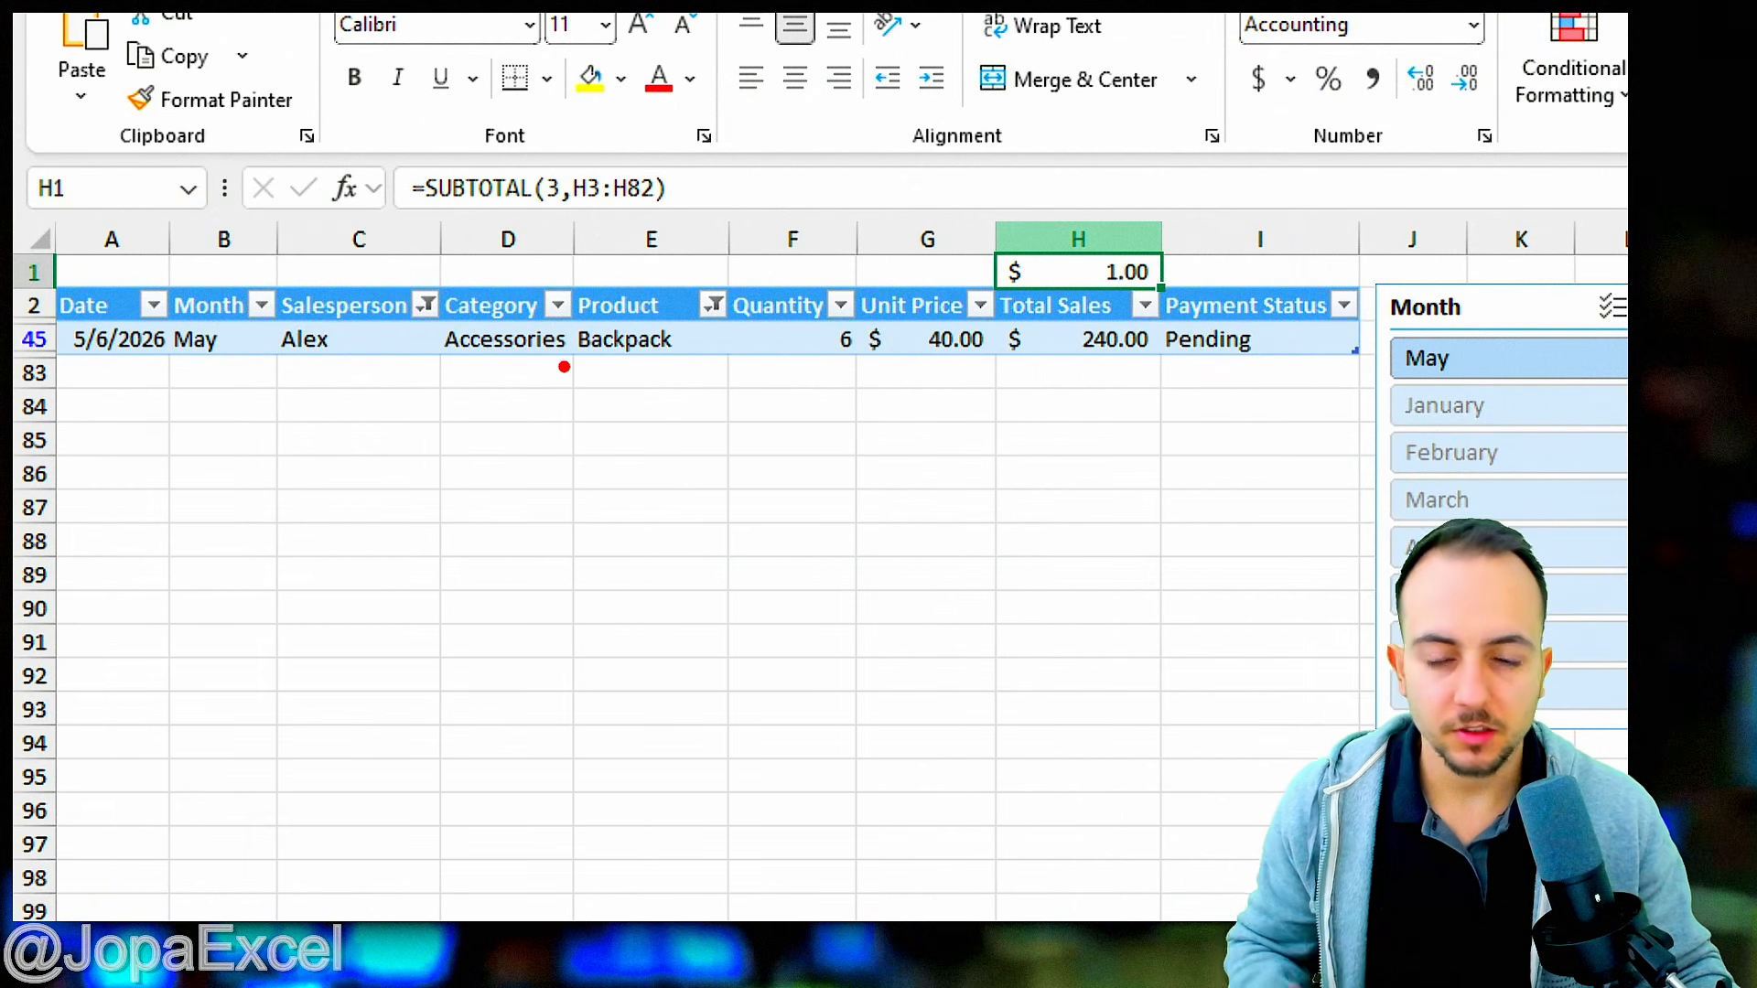
left_click_drag(509, 393, 661, 480)
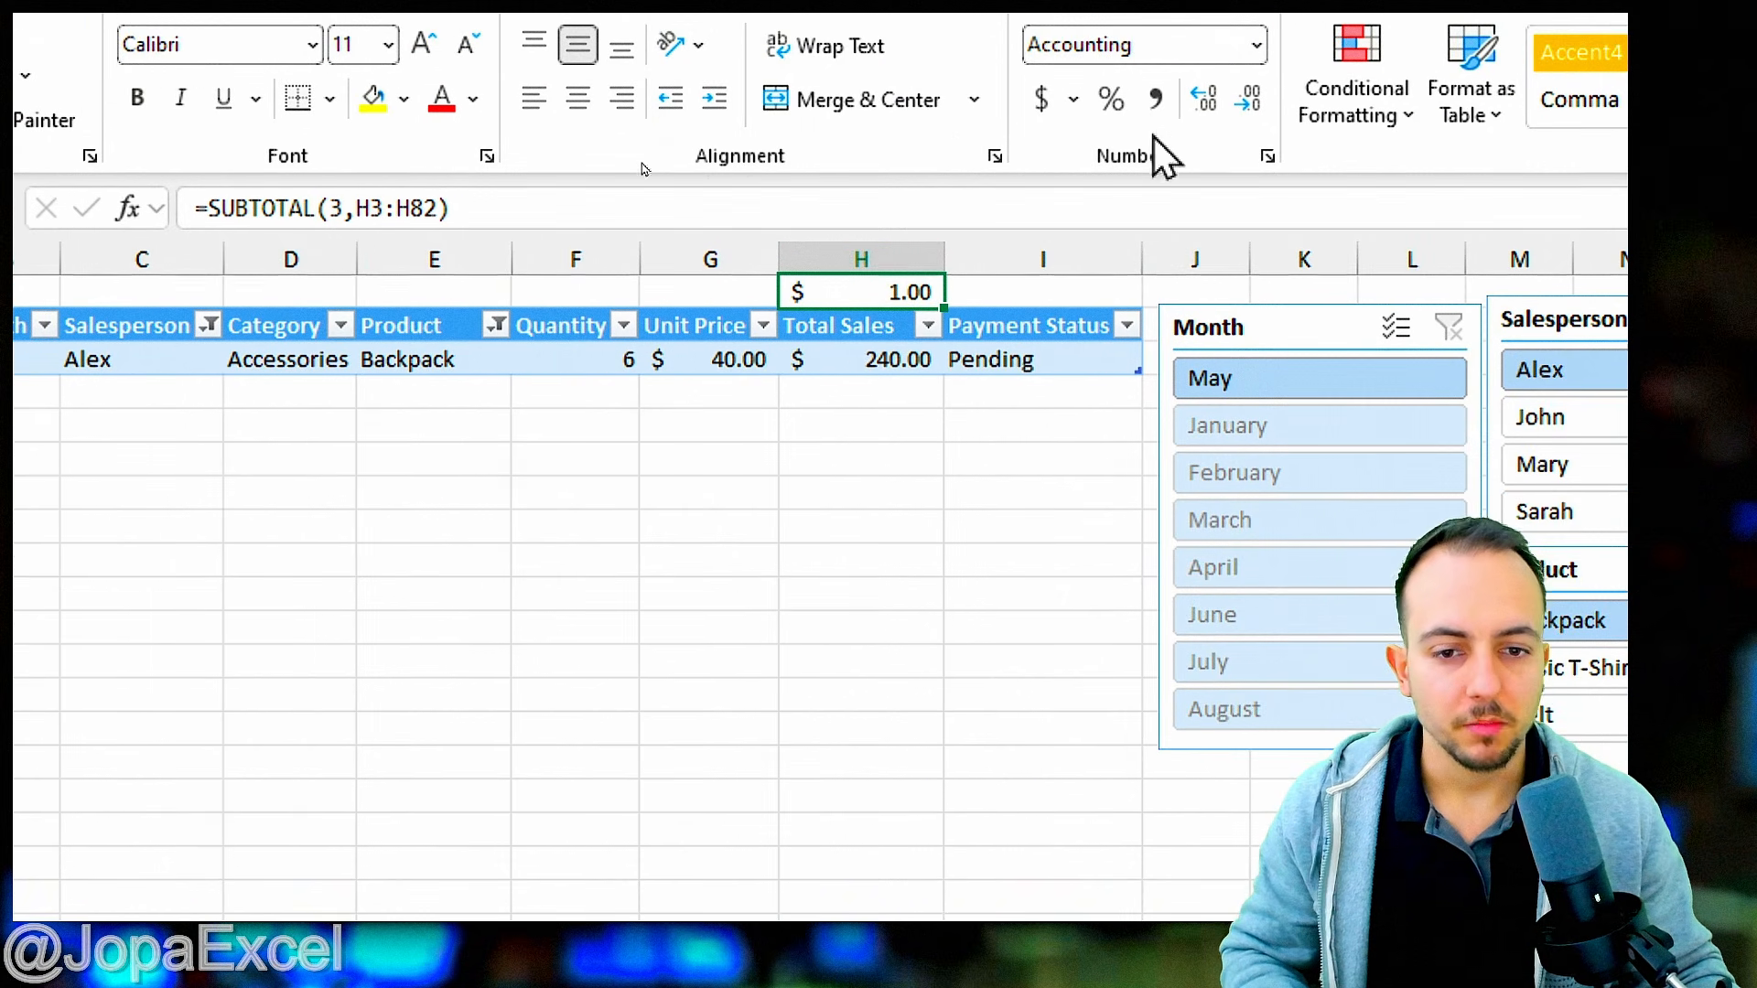
left_click_drag(1094, 228, 1150, 230)
left_click_drag(933, 249, 997, 258)
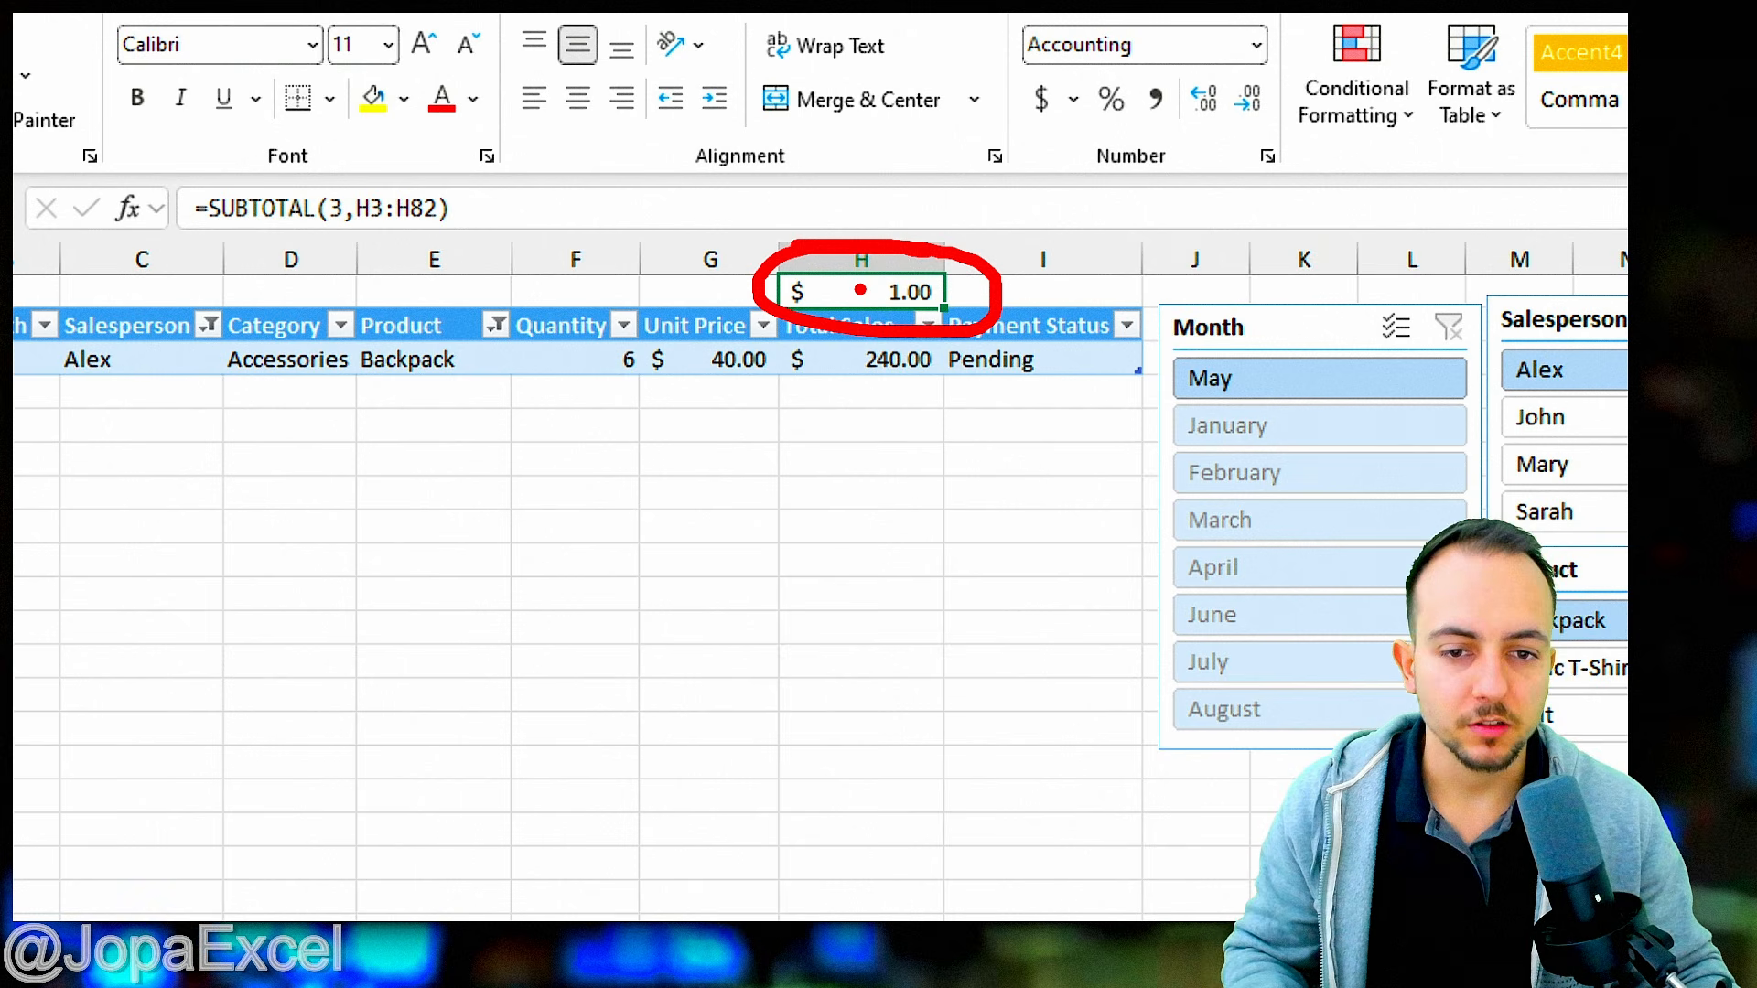
- Change the function number of the SUBTOTAL formula in H1 to 9 (SUM), keeping the range H3:H82
double_click(874, 289)
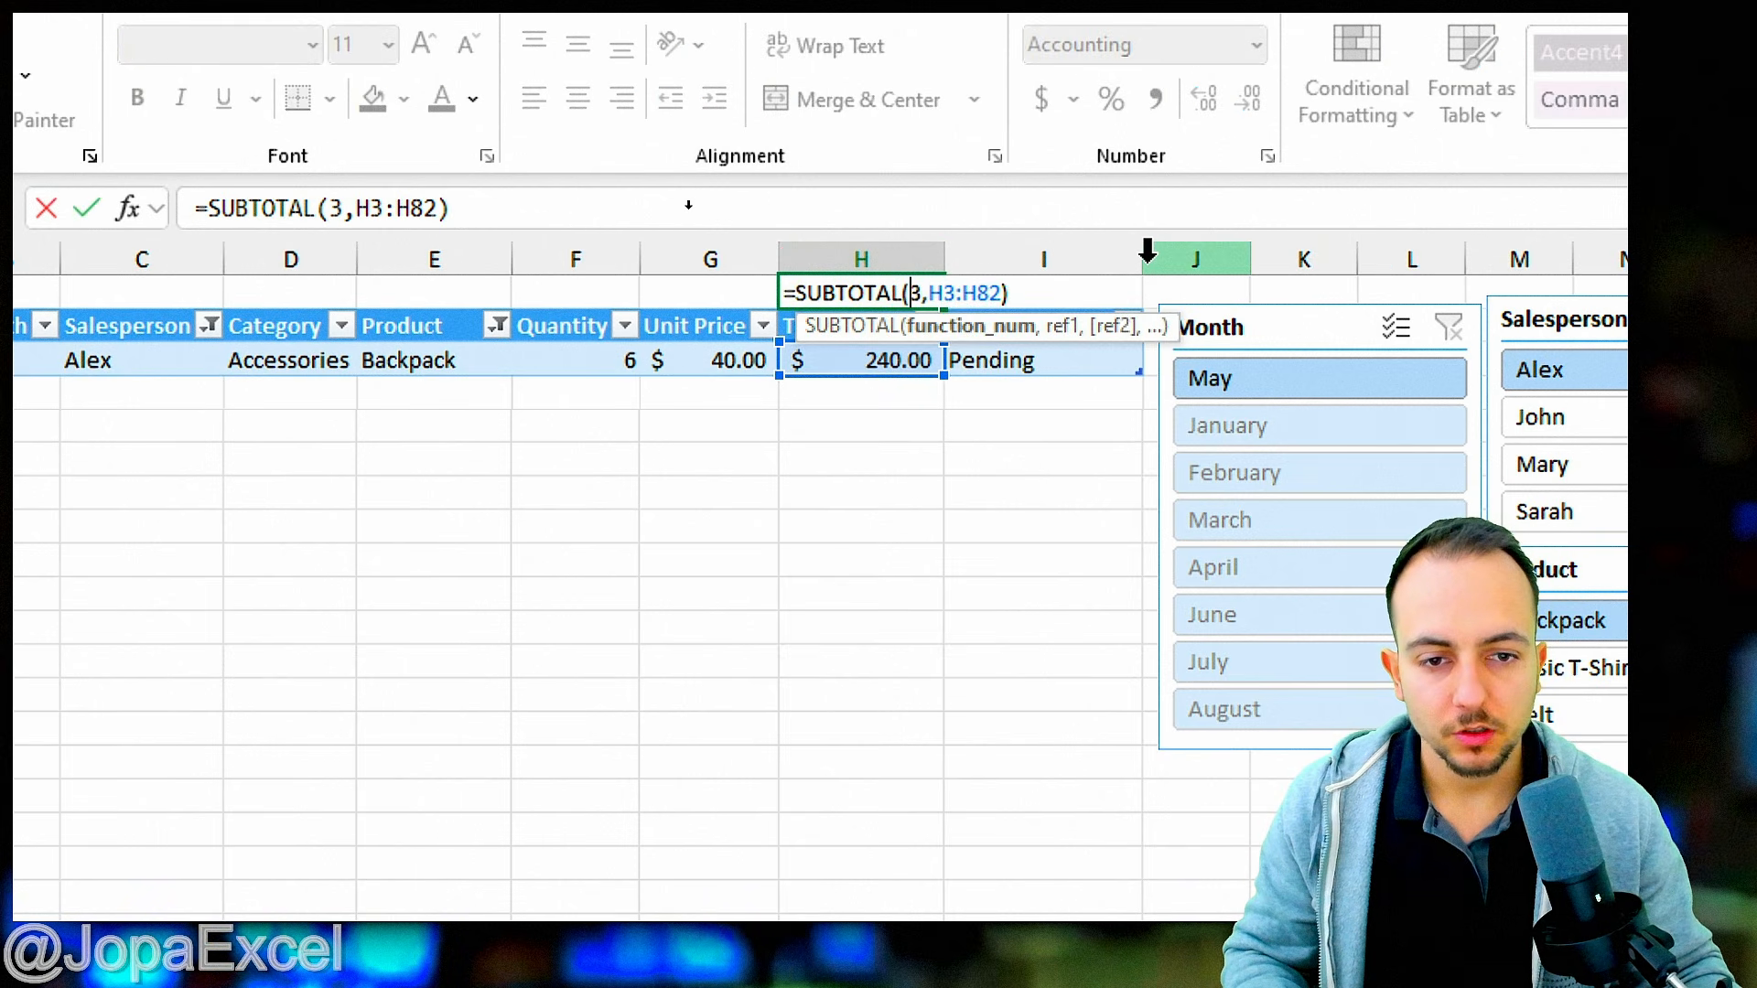
key("BackSpace")
type("9")
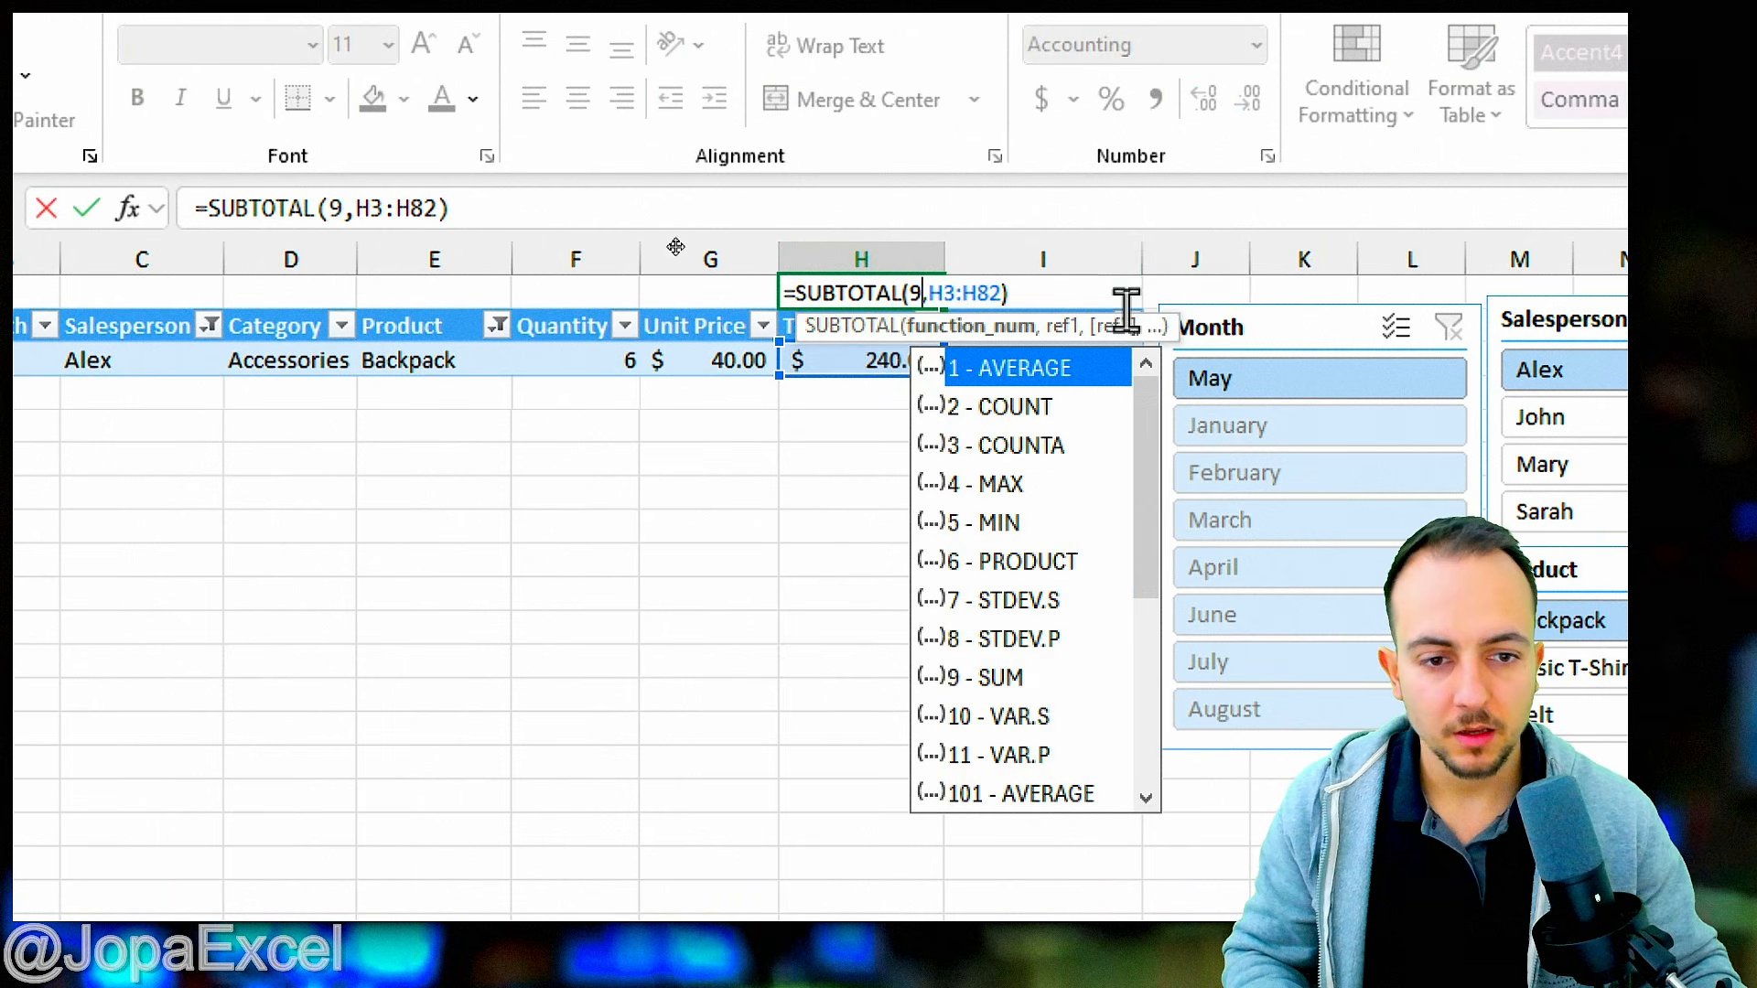
left_click(1014, 682)
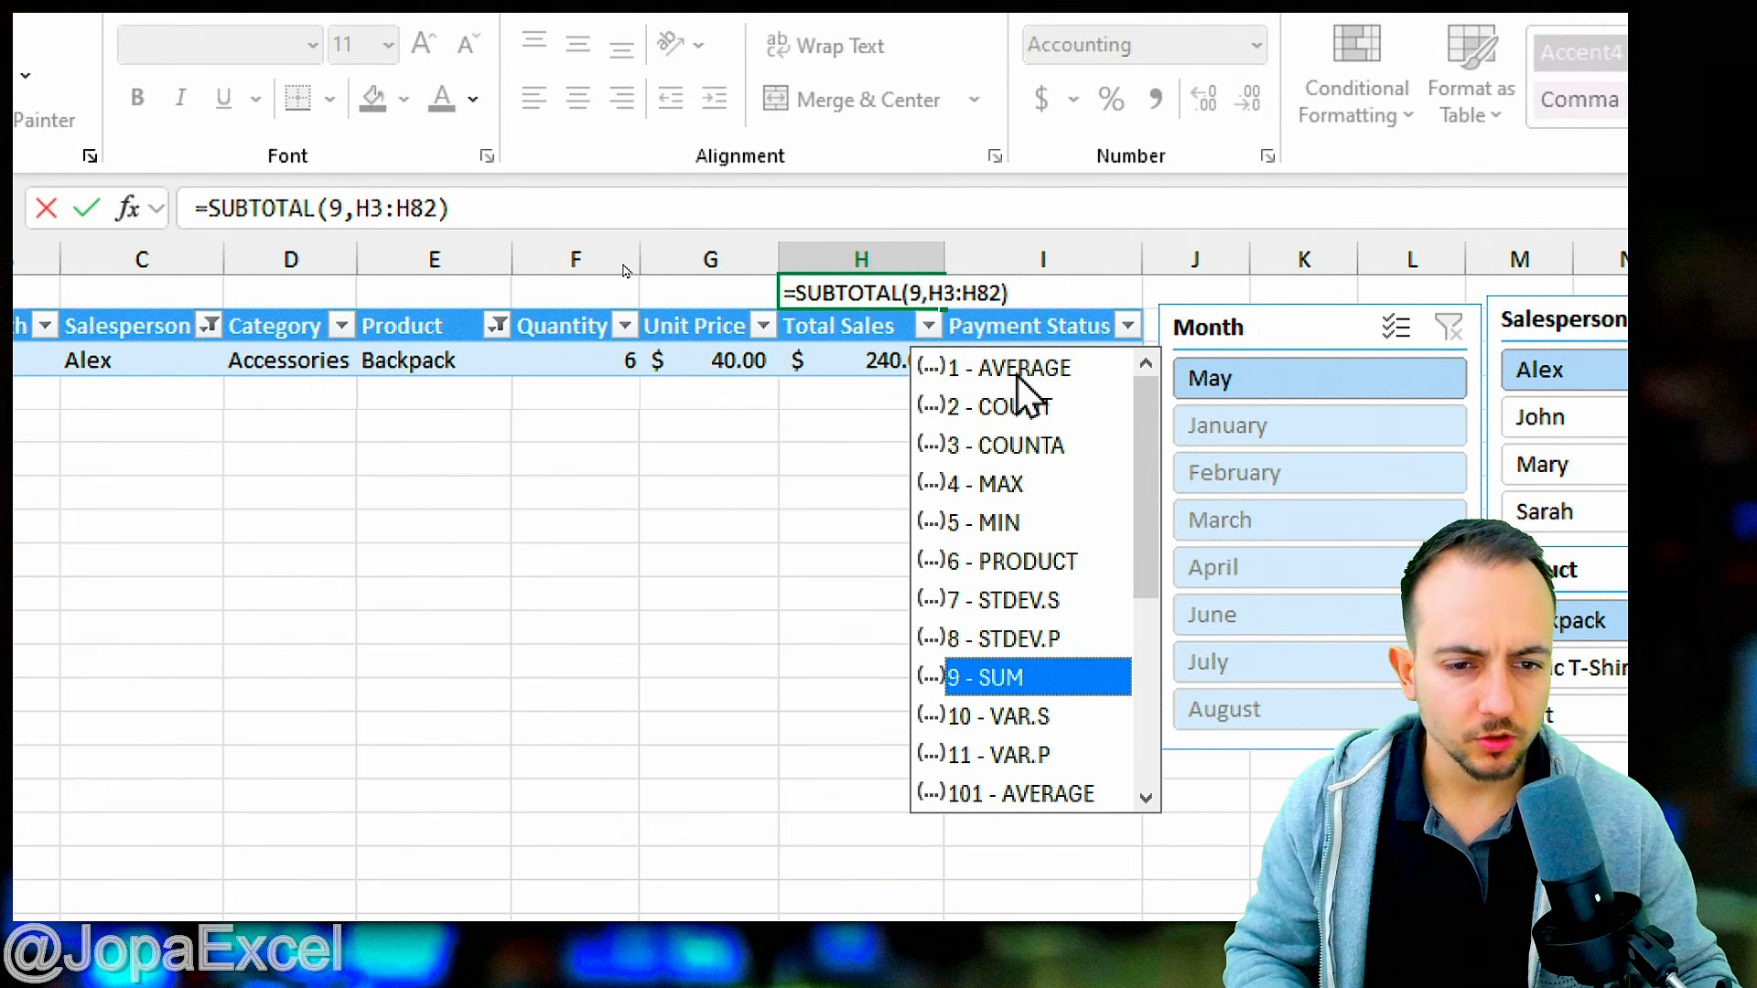
double_click(1014, 677)
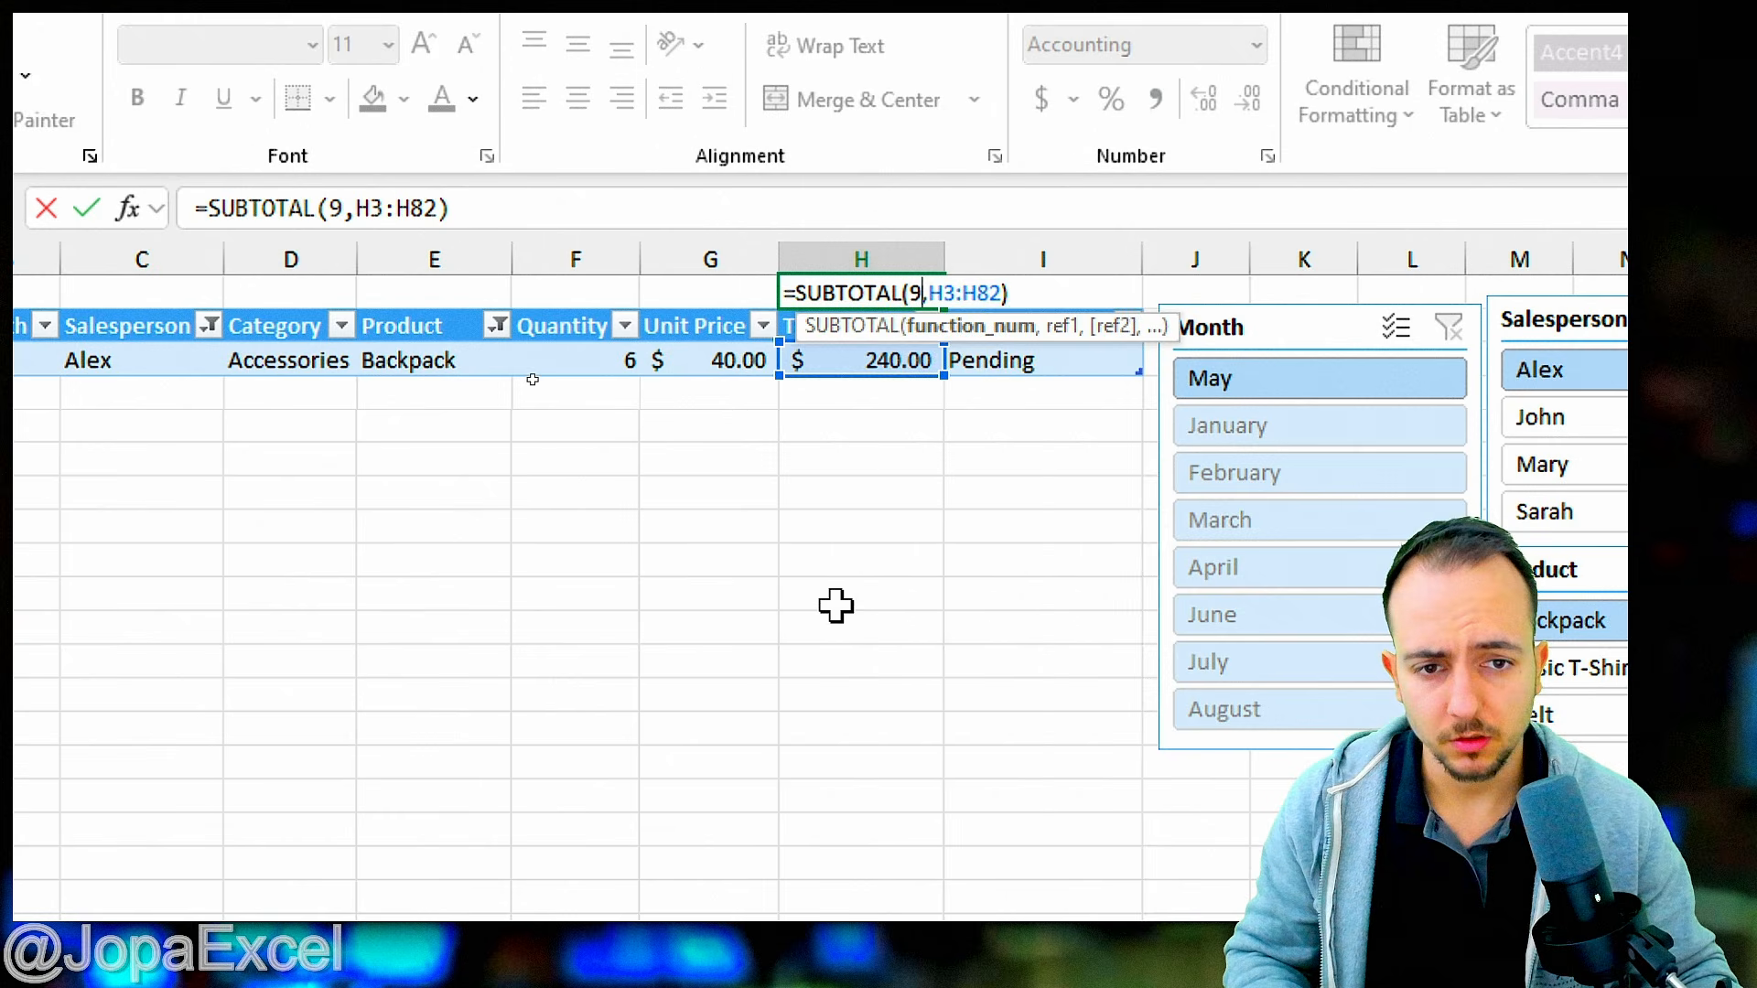
key("Return")
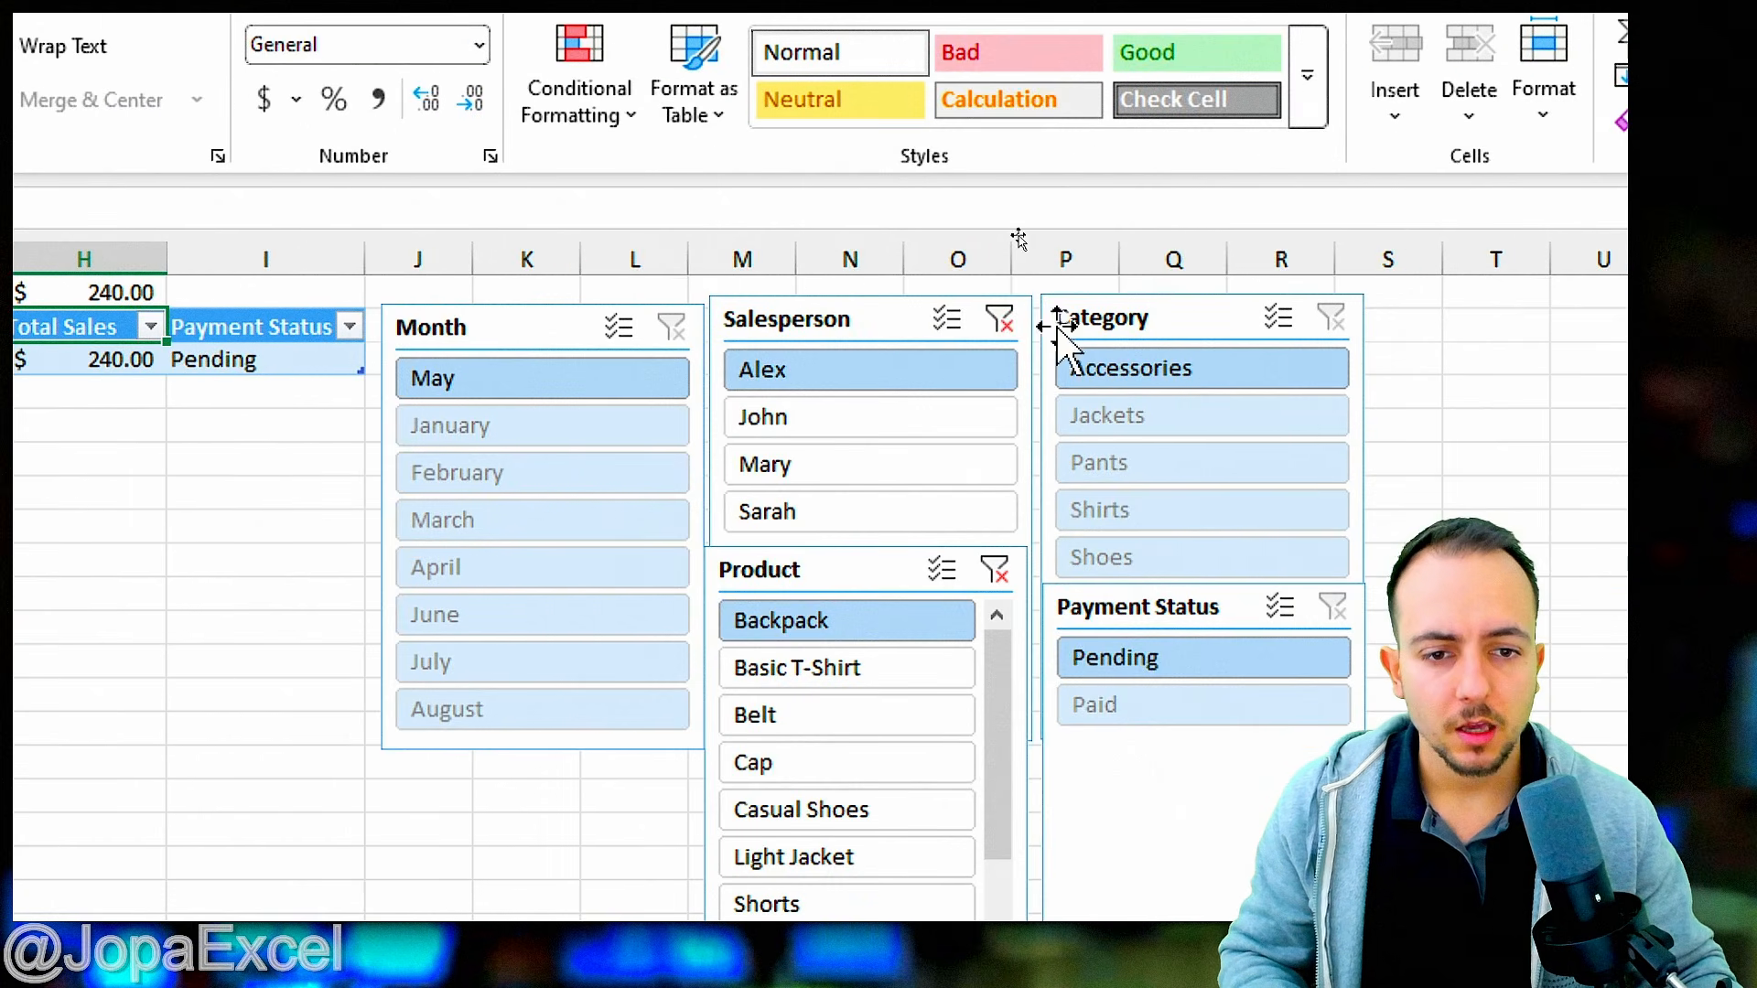
- Clear the Salesperson and Product slicer filters
left_click(999, 318)
left_click(994, 569)
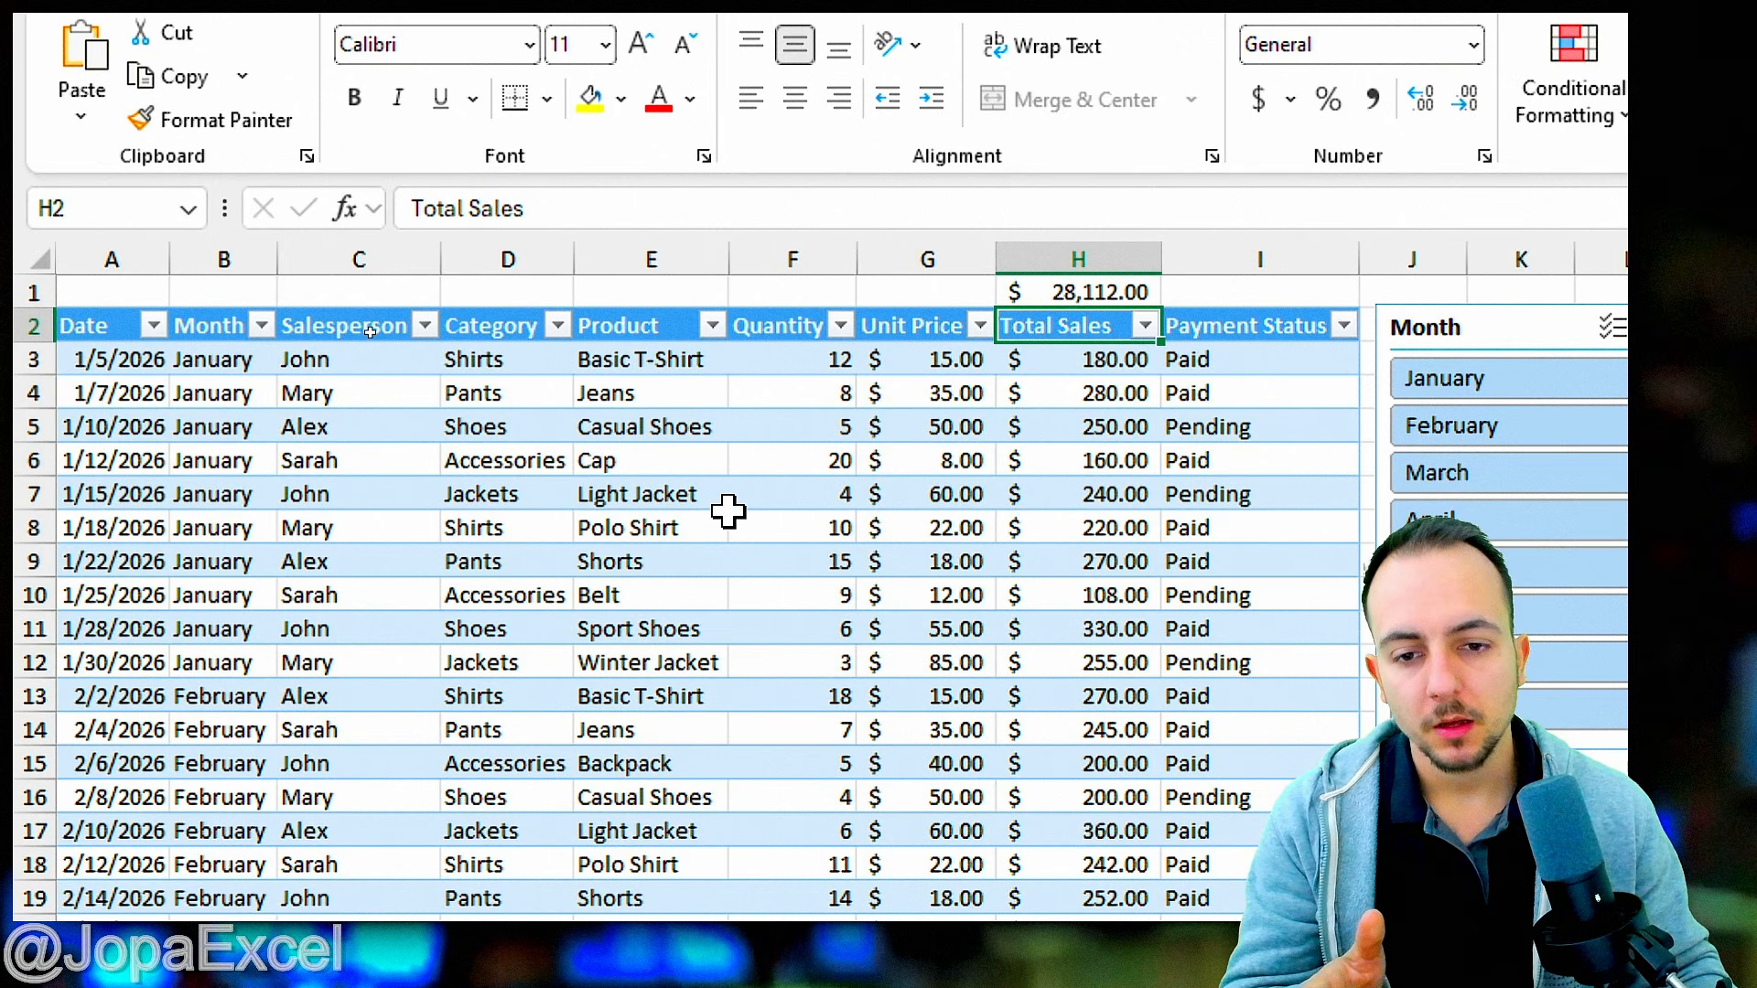
- Examine where the table ends, the empty rows beneath it, and the range used by the SUBTOTAL formula in H1
scroll(327, 482, "down", 20)
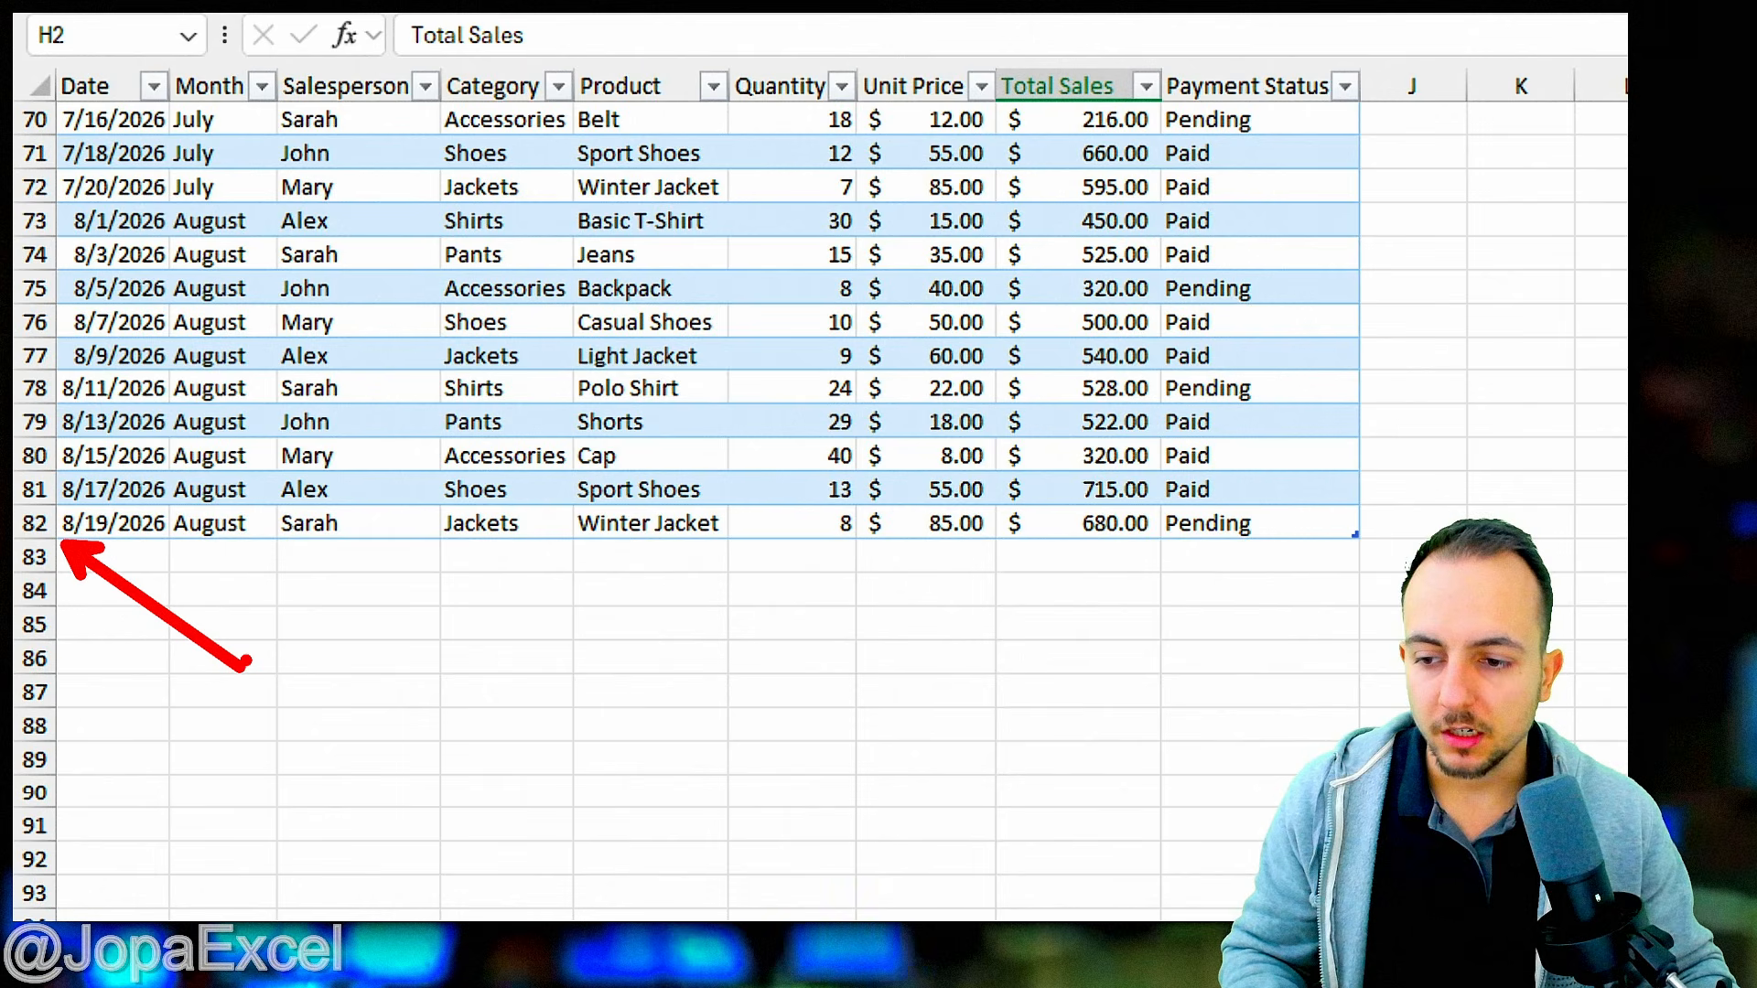
left_click_drag(35, 557, 33, 660)
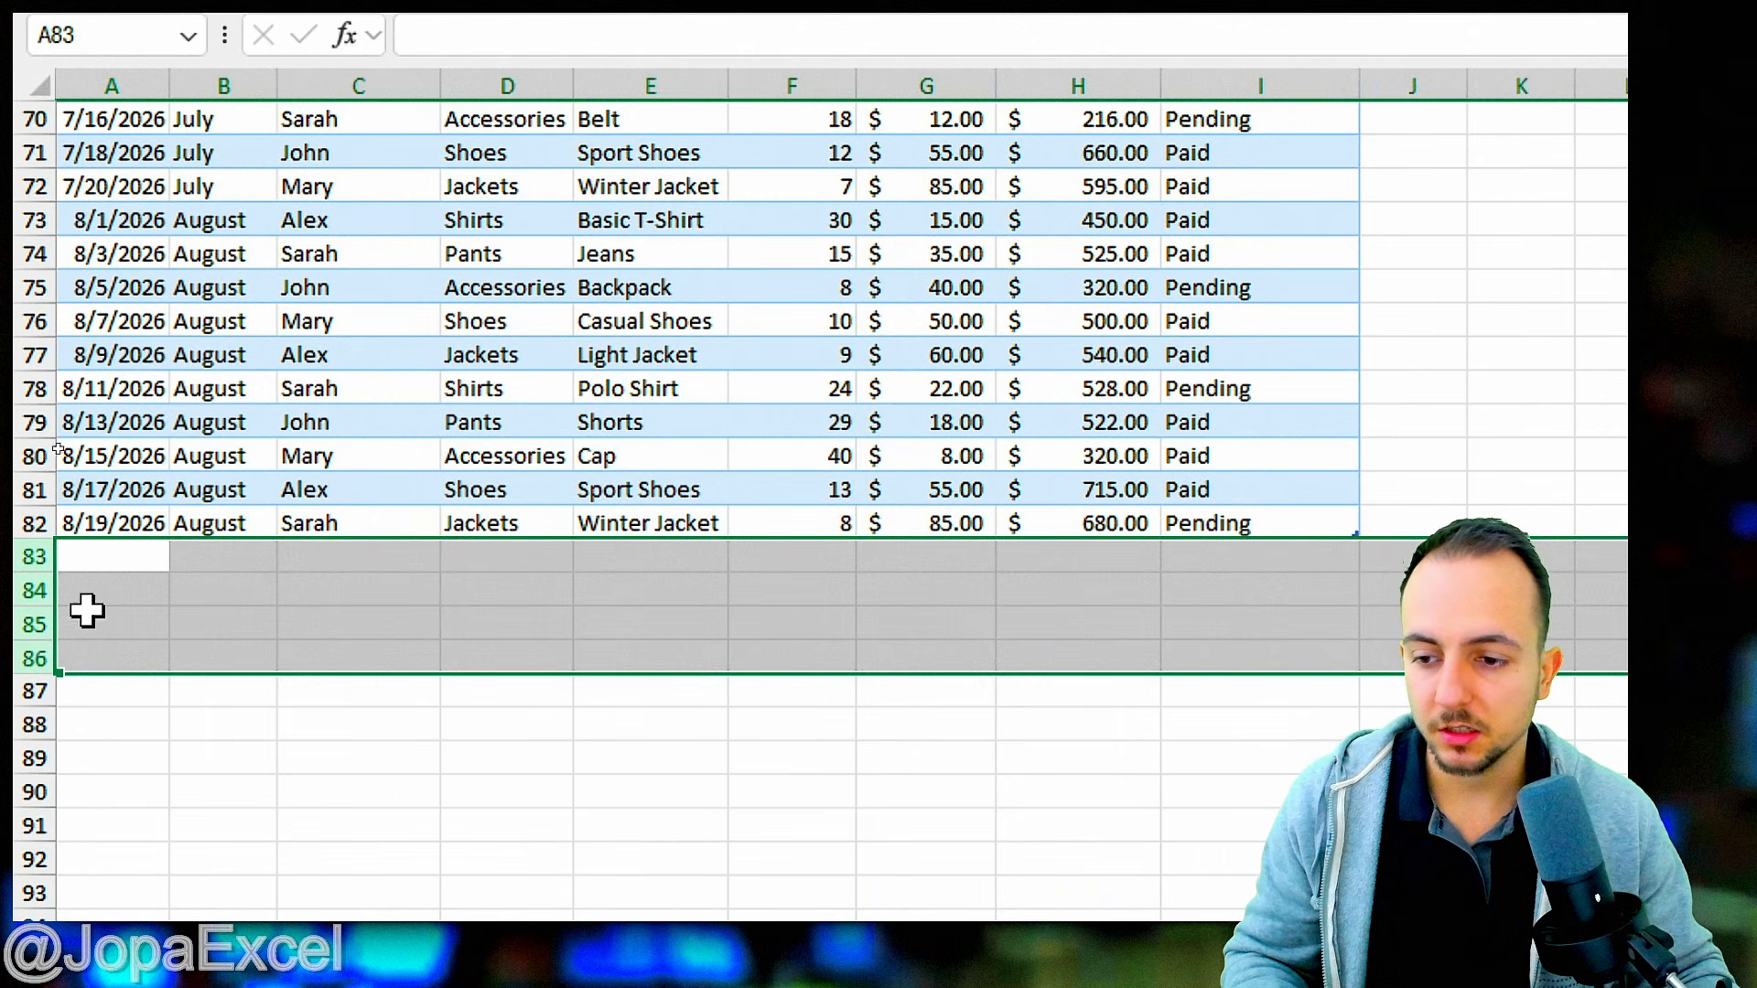
left_click(31, 555)
left_click(200, 657)
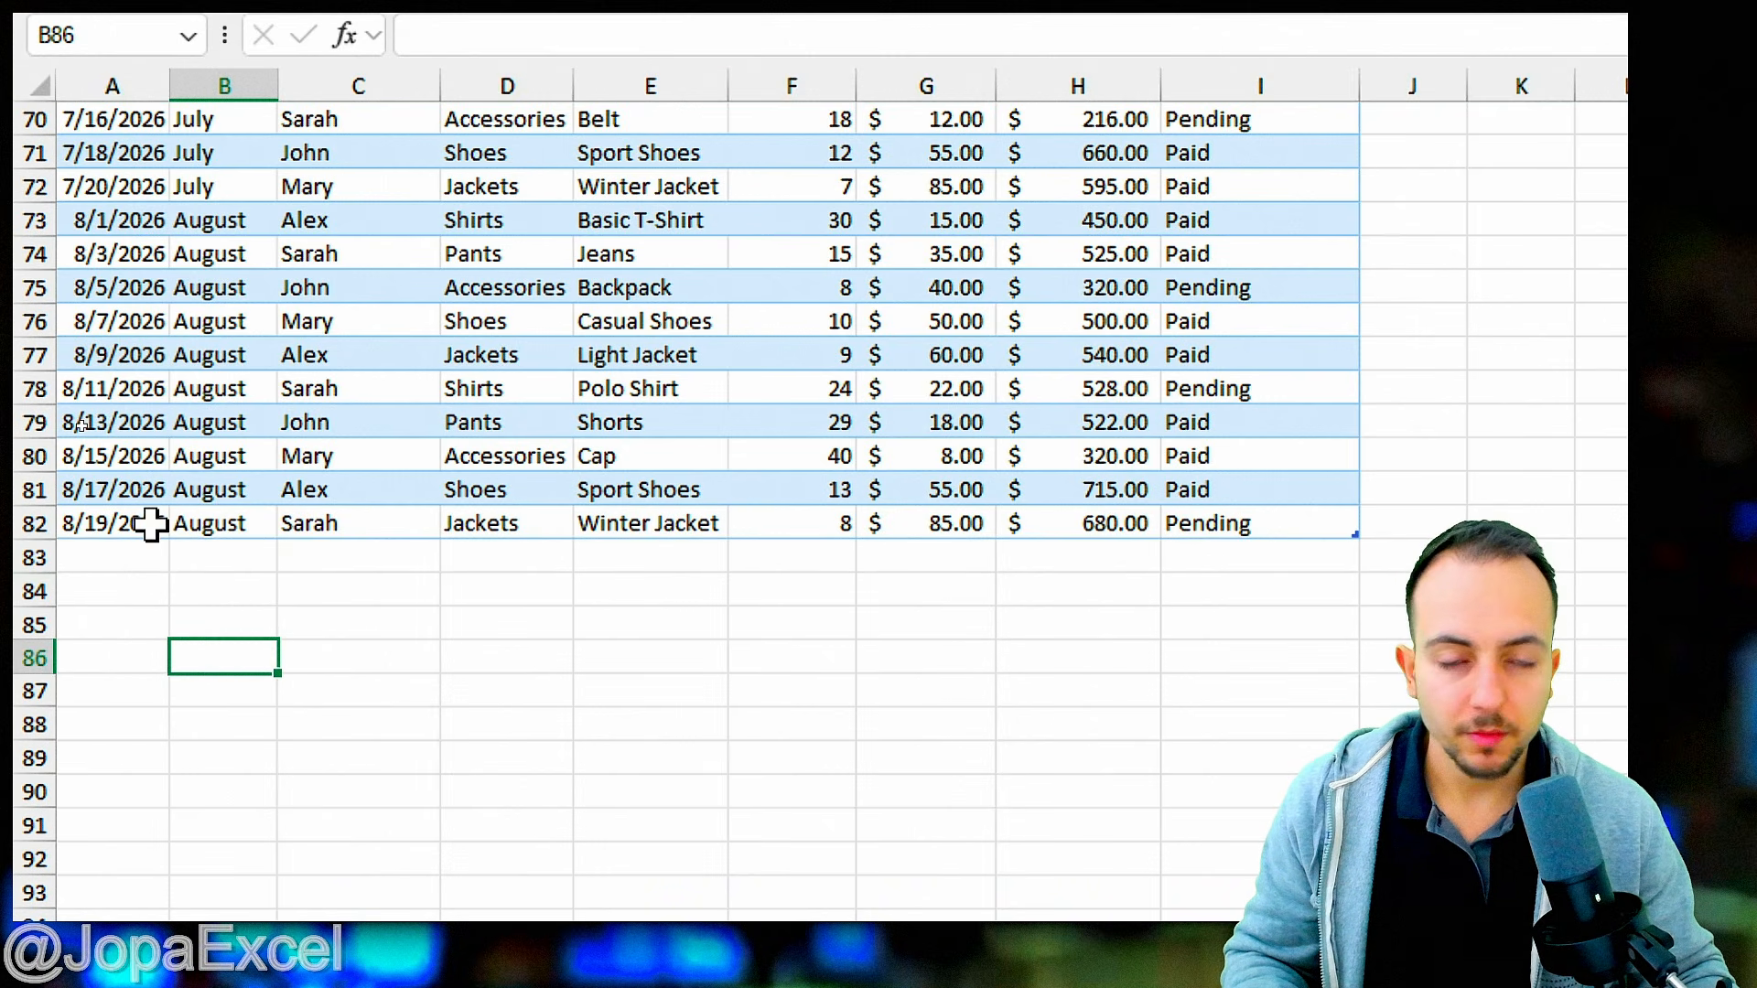
scroll(1098, 521, "up", 20)
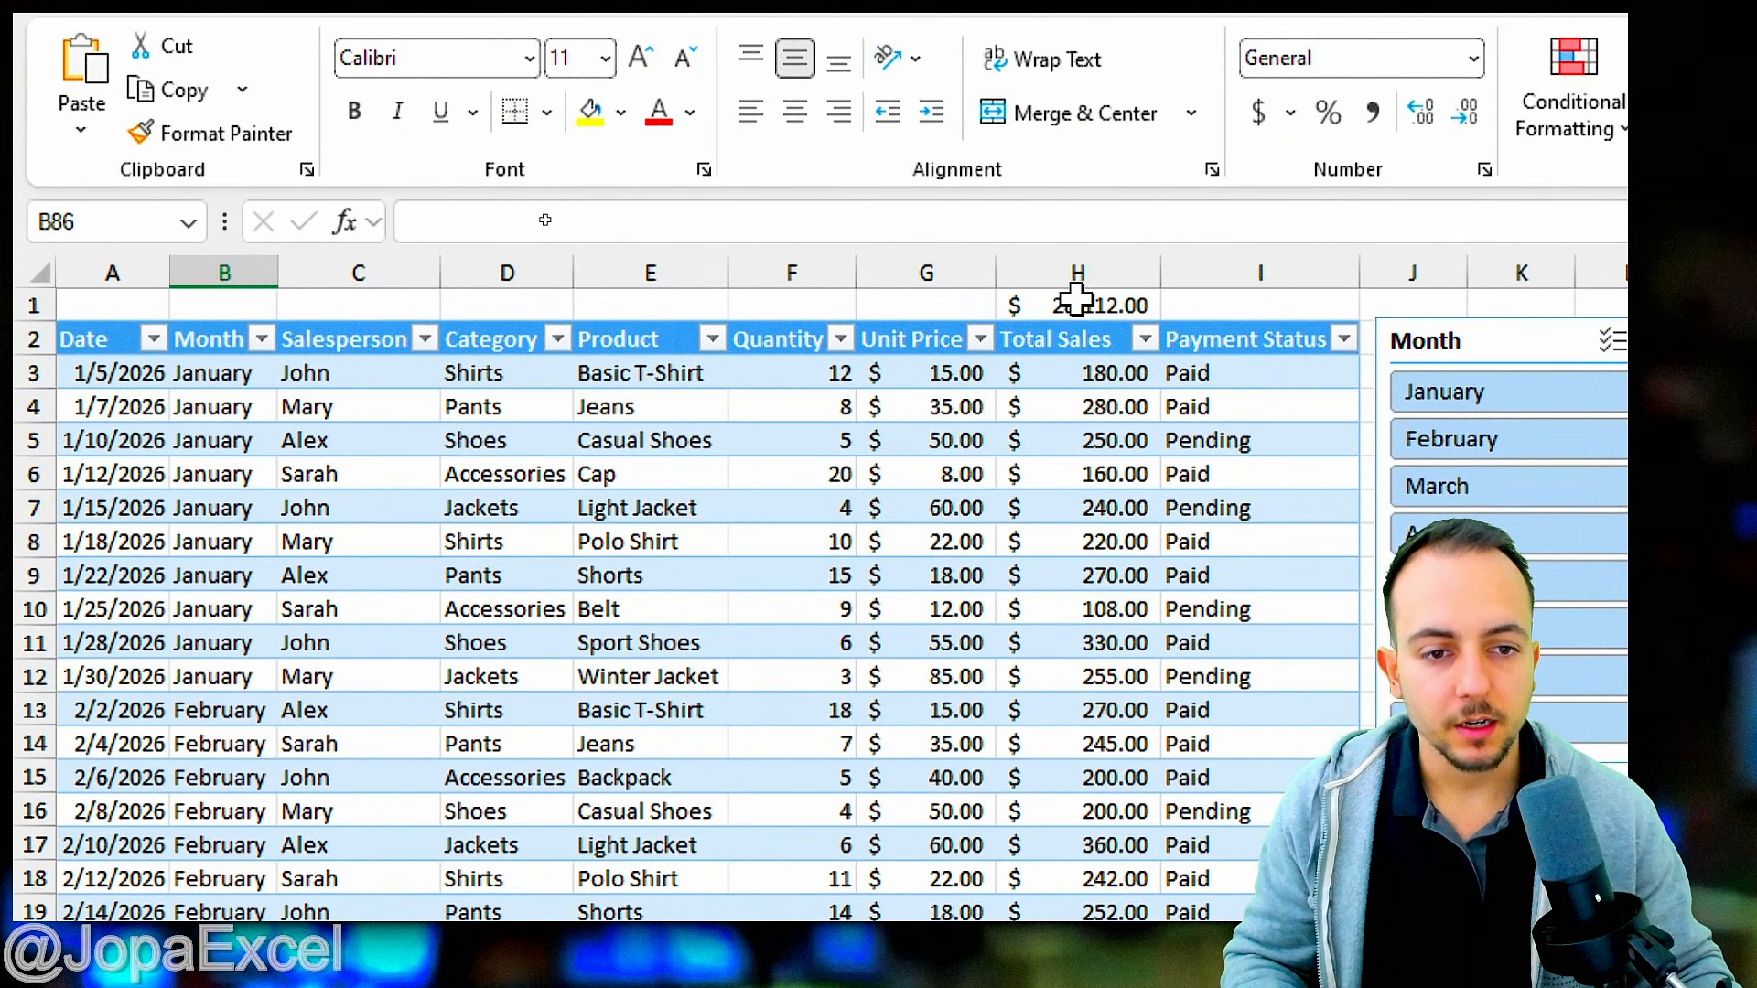
double_click(1080, 165)
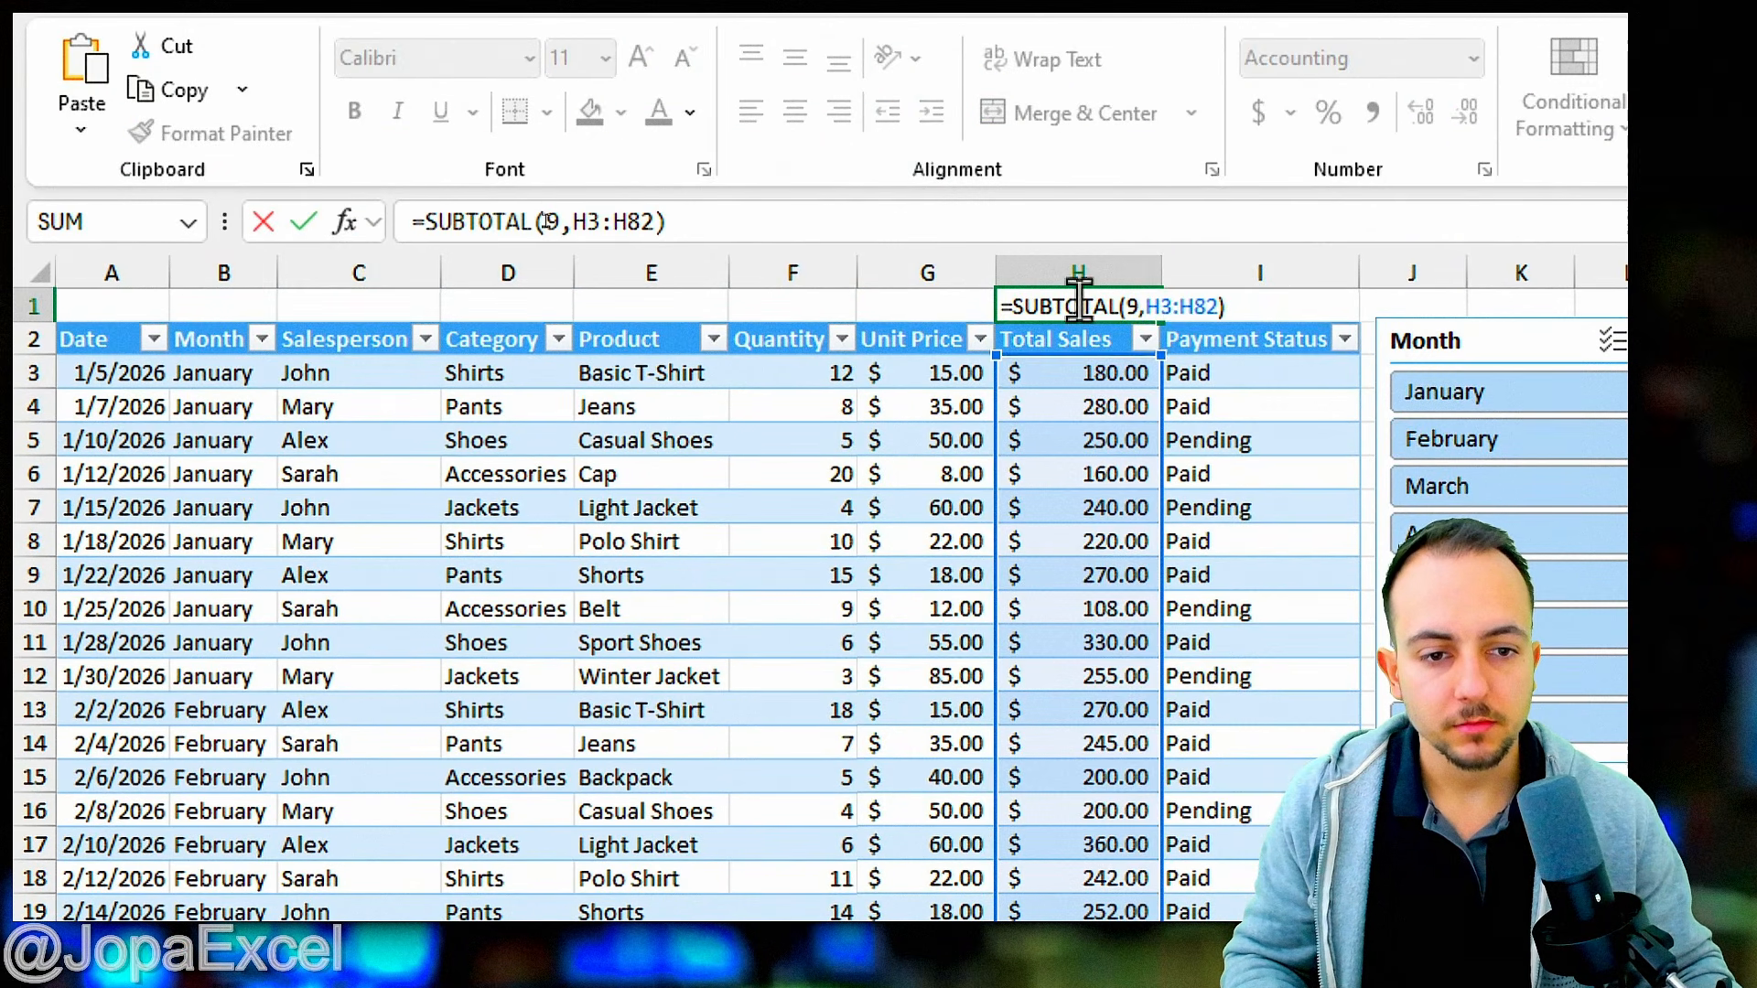
key("Escape")
- Start a new sales record in row 83, directly below the table, with date 01/01/2026 and month January
scroll(223, 459, "down", 20)
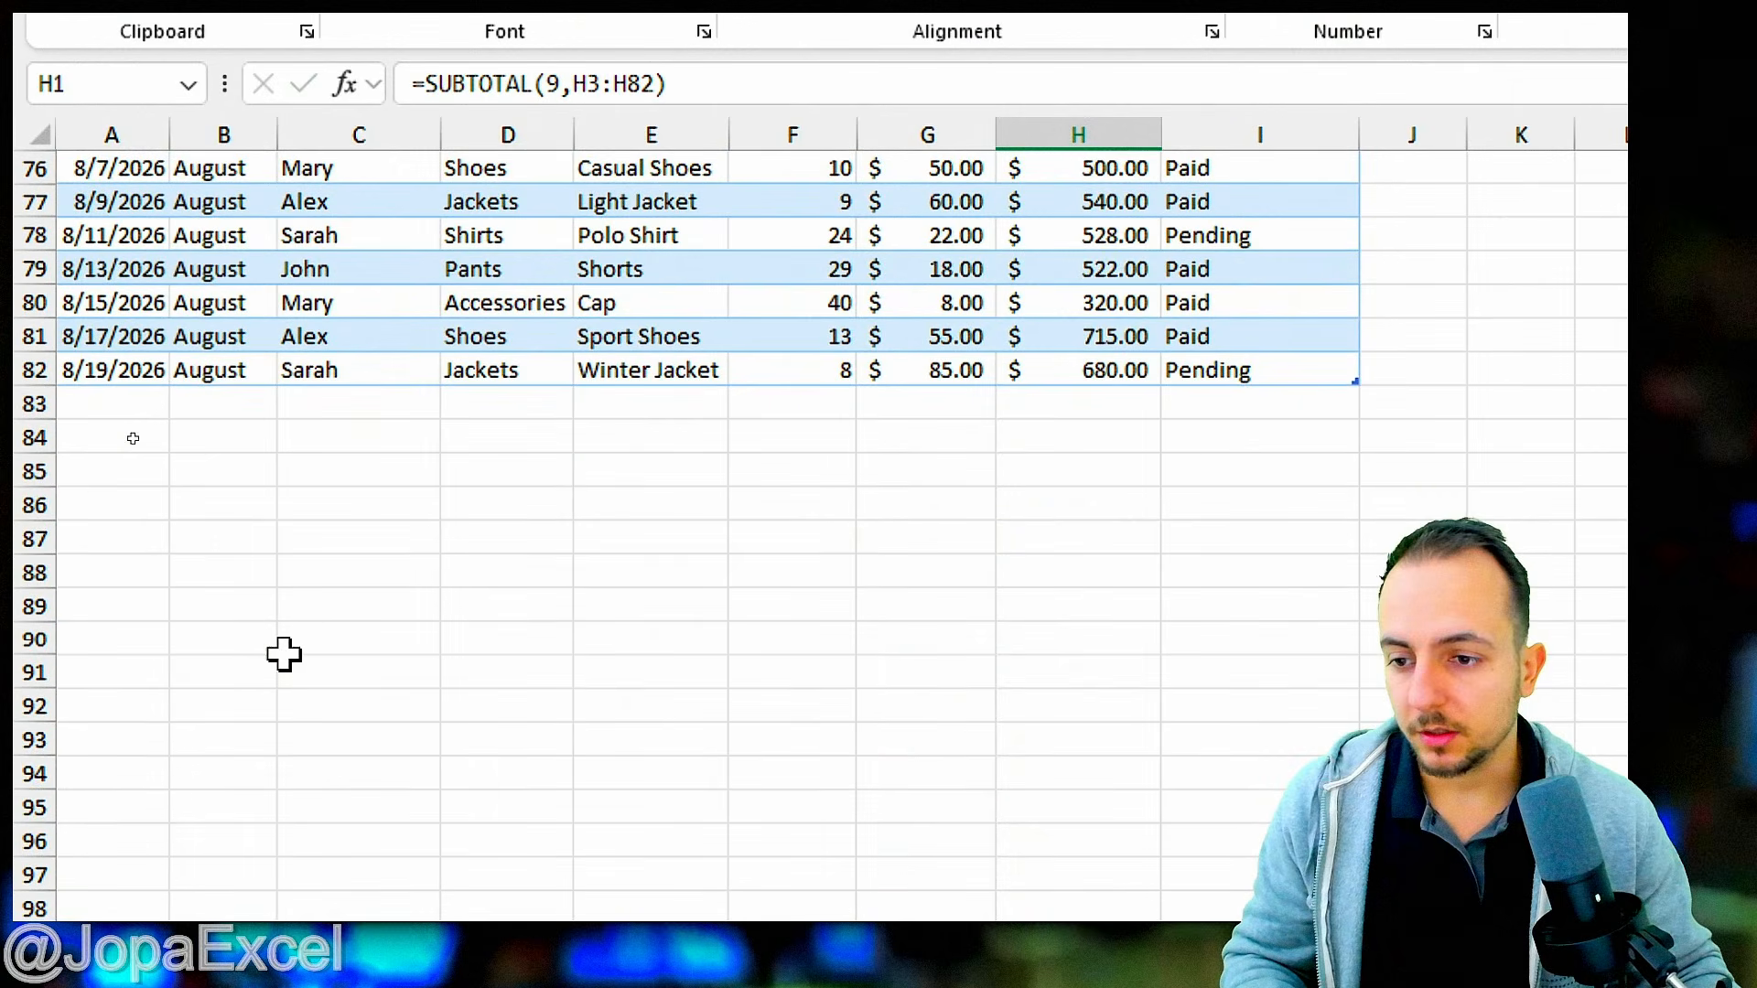
left_click(133, 403)
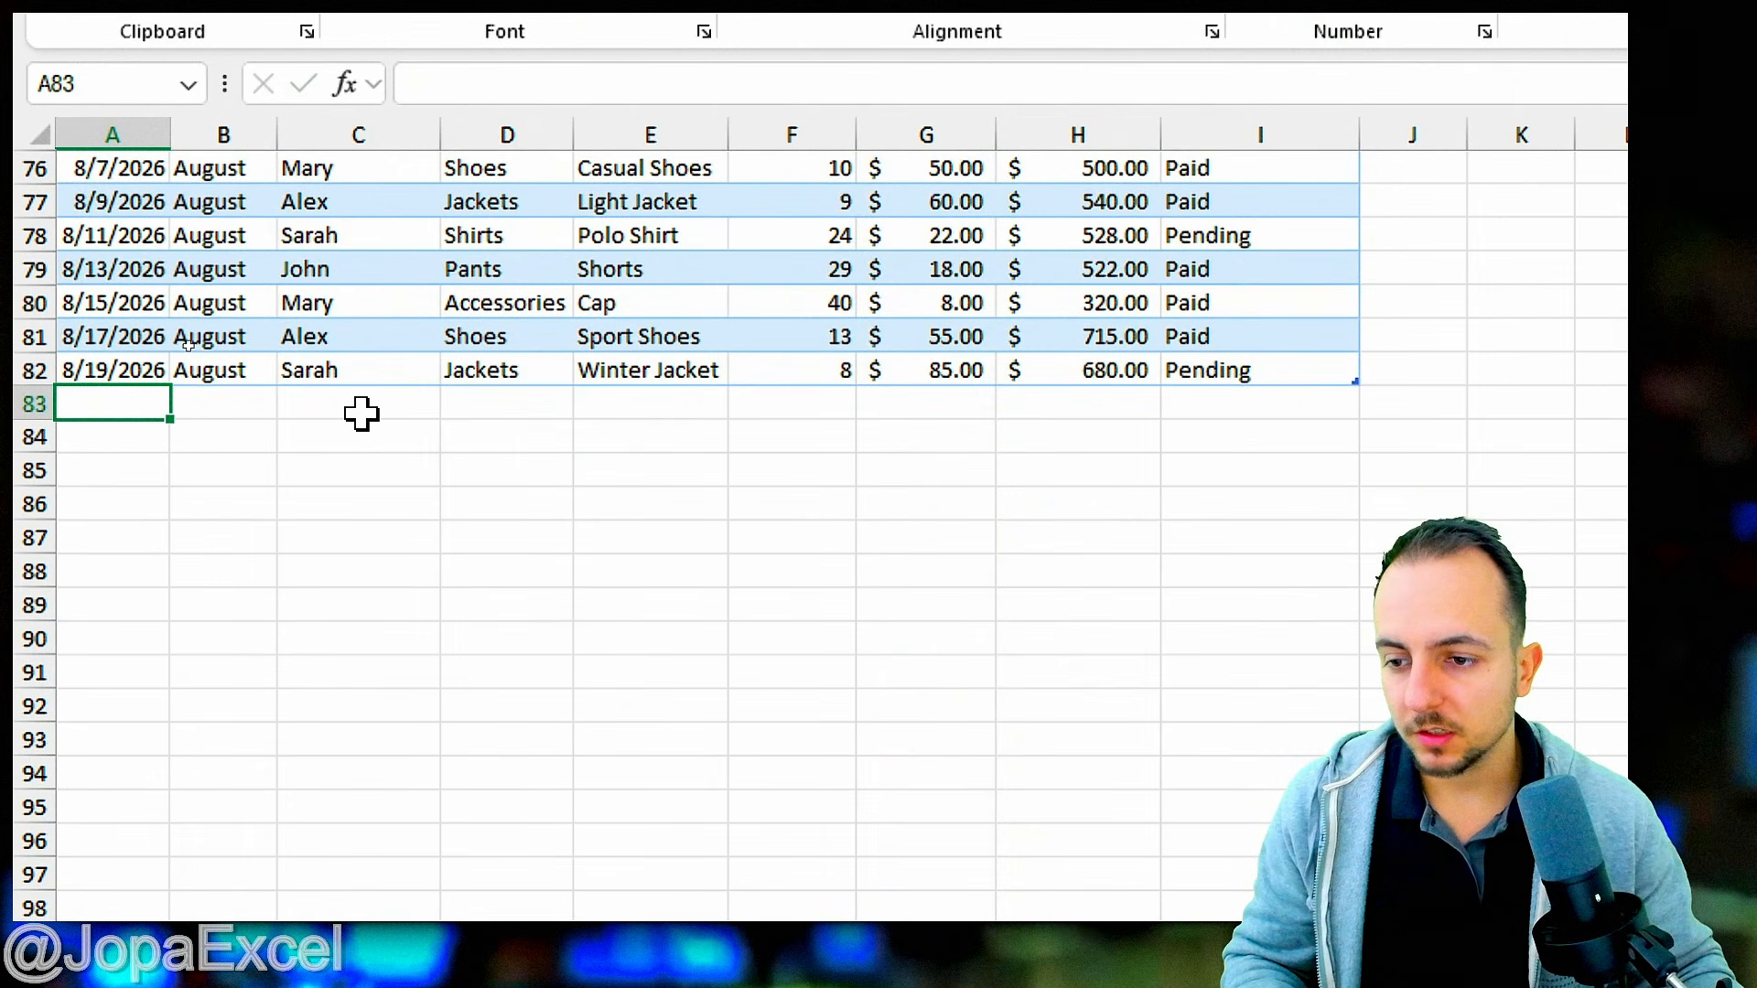
type("01/01/2")
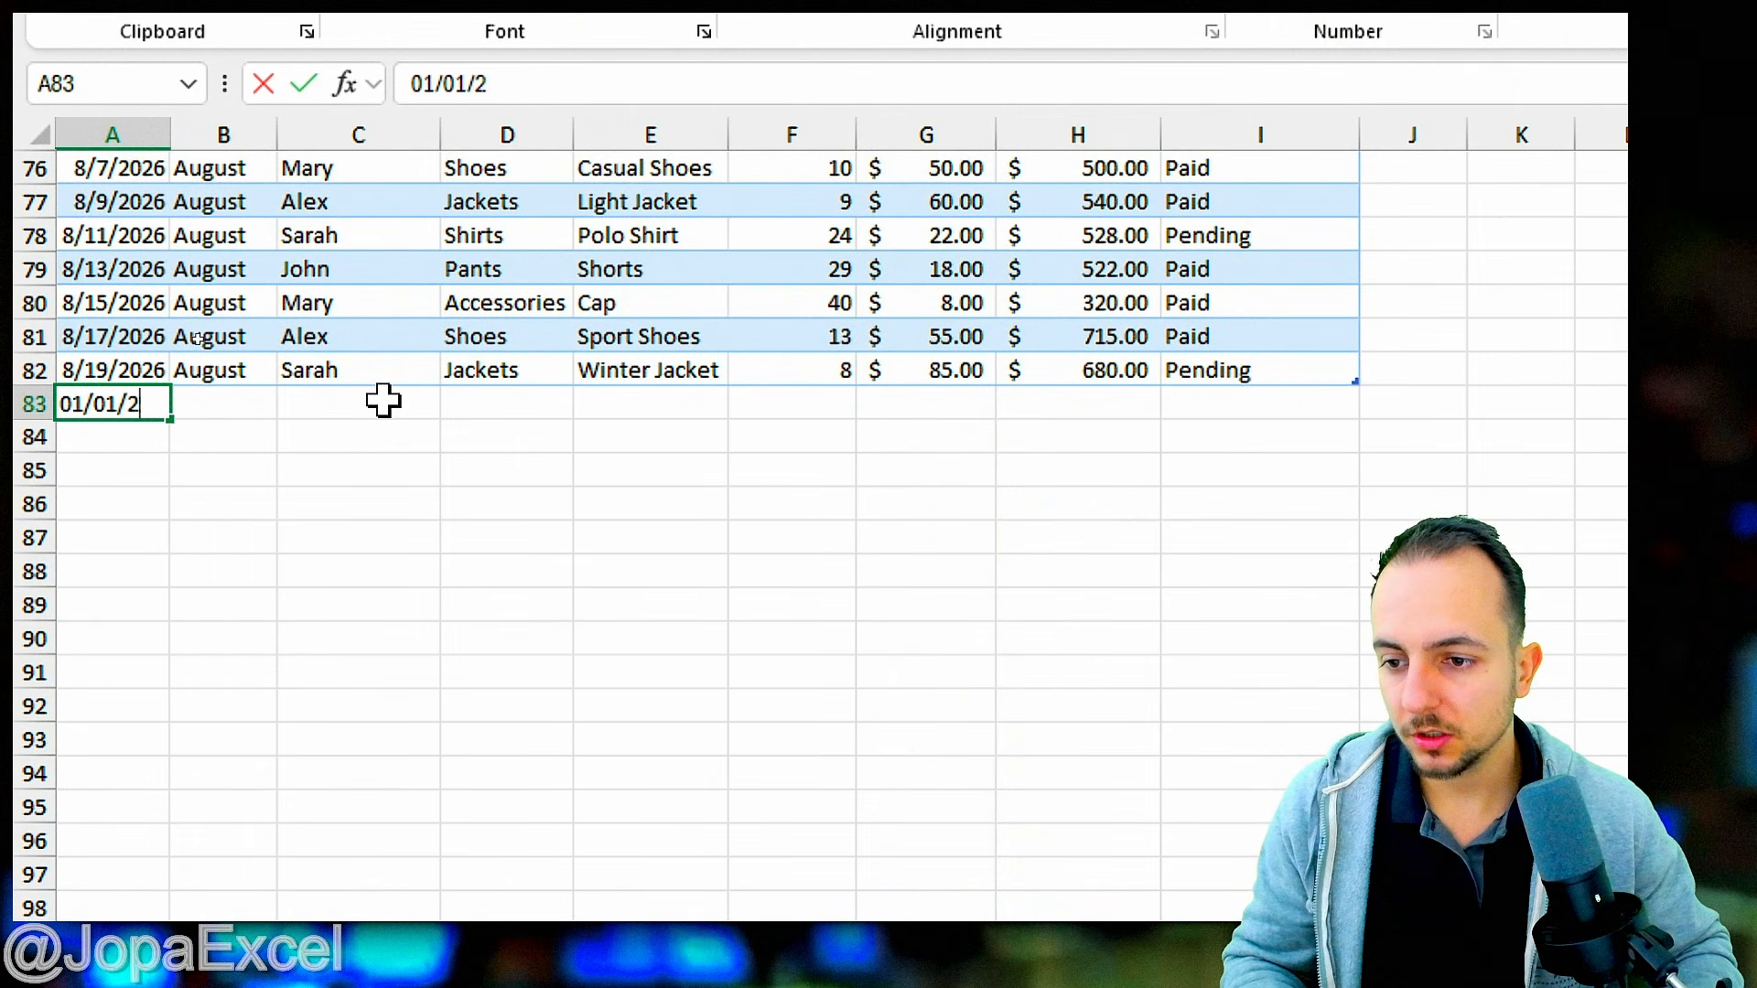
type("026")
key("Return")
left_click(216, 403)
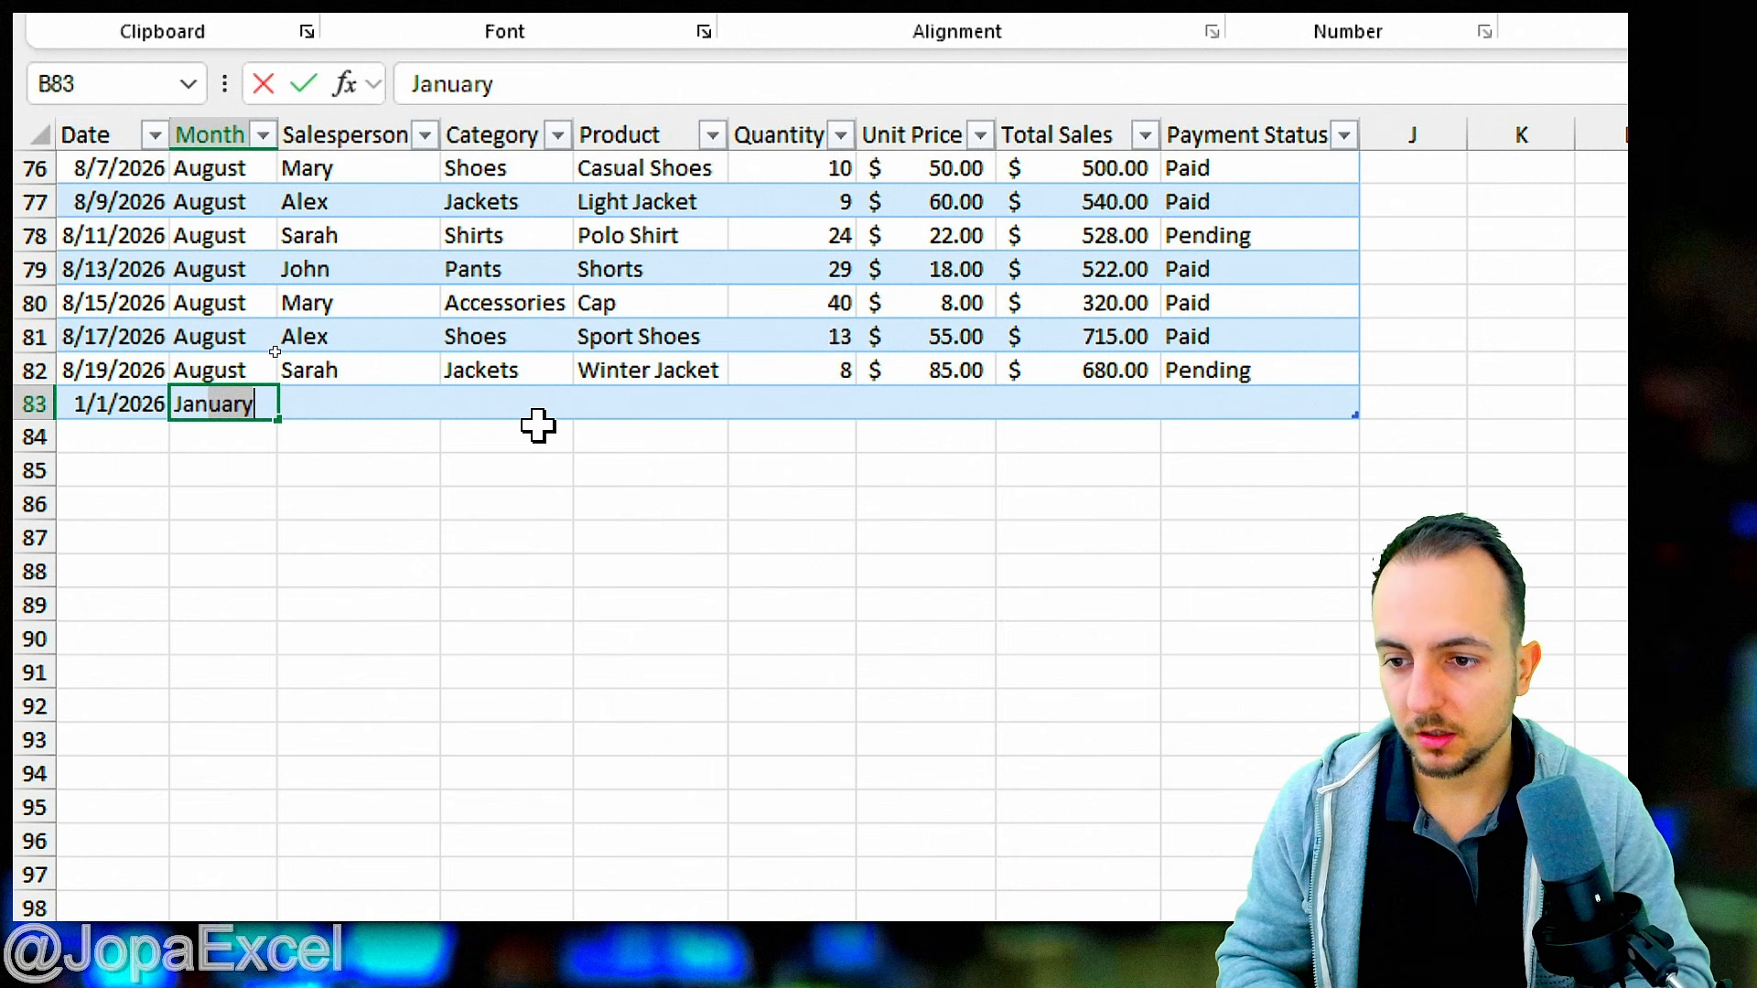
type("Jan")
- Enter the same salesperson as in row 81, category Shoes and product Casual Shoes in row 83
key("Tab")
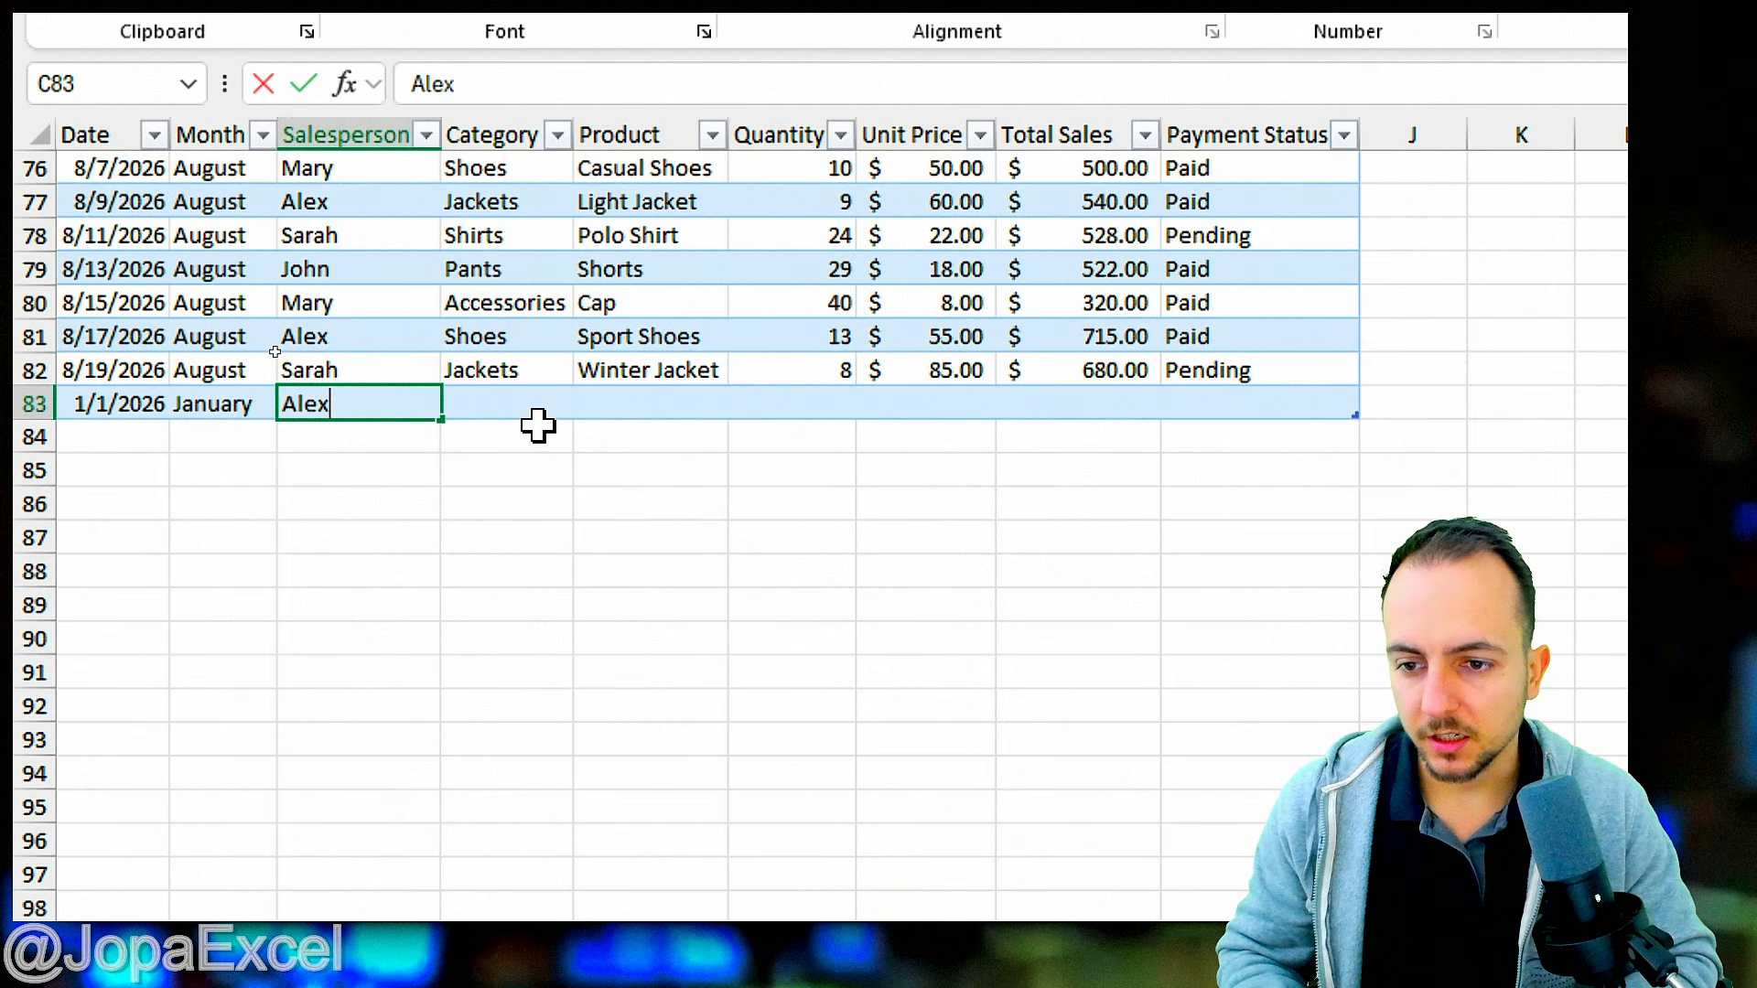
key("Tab")
type("Shoes")
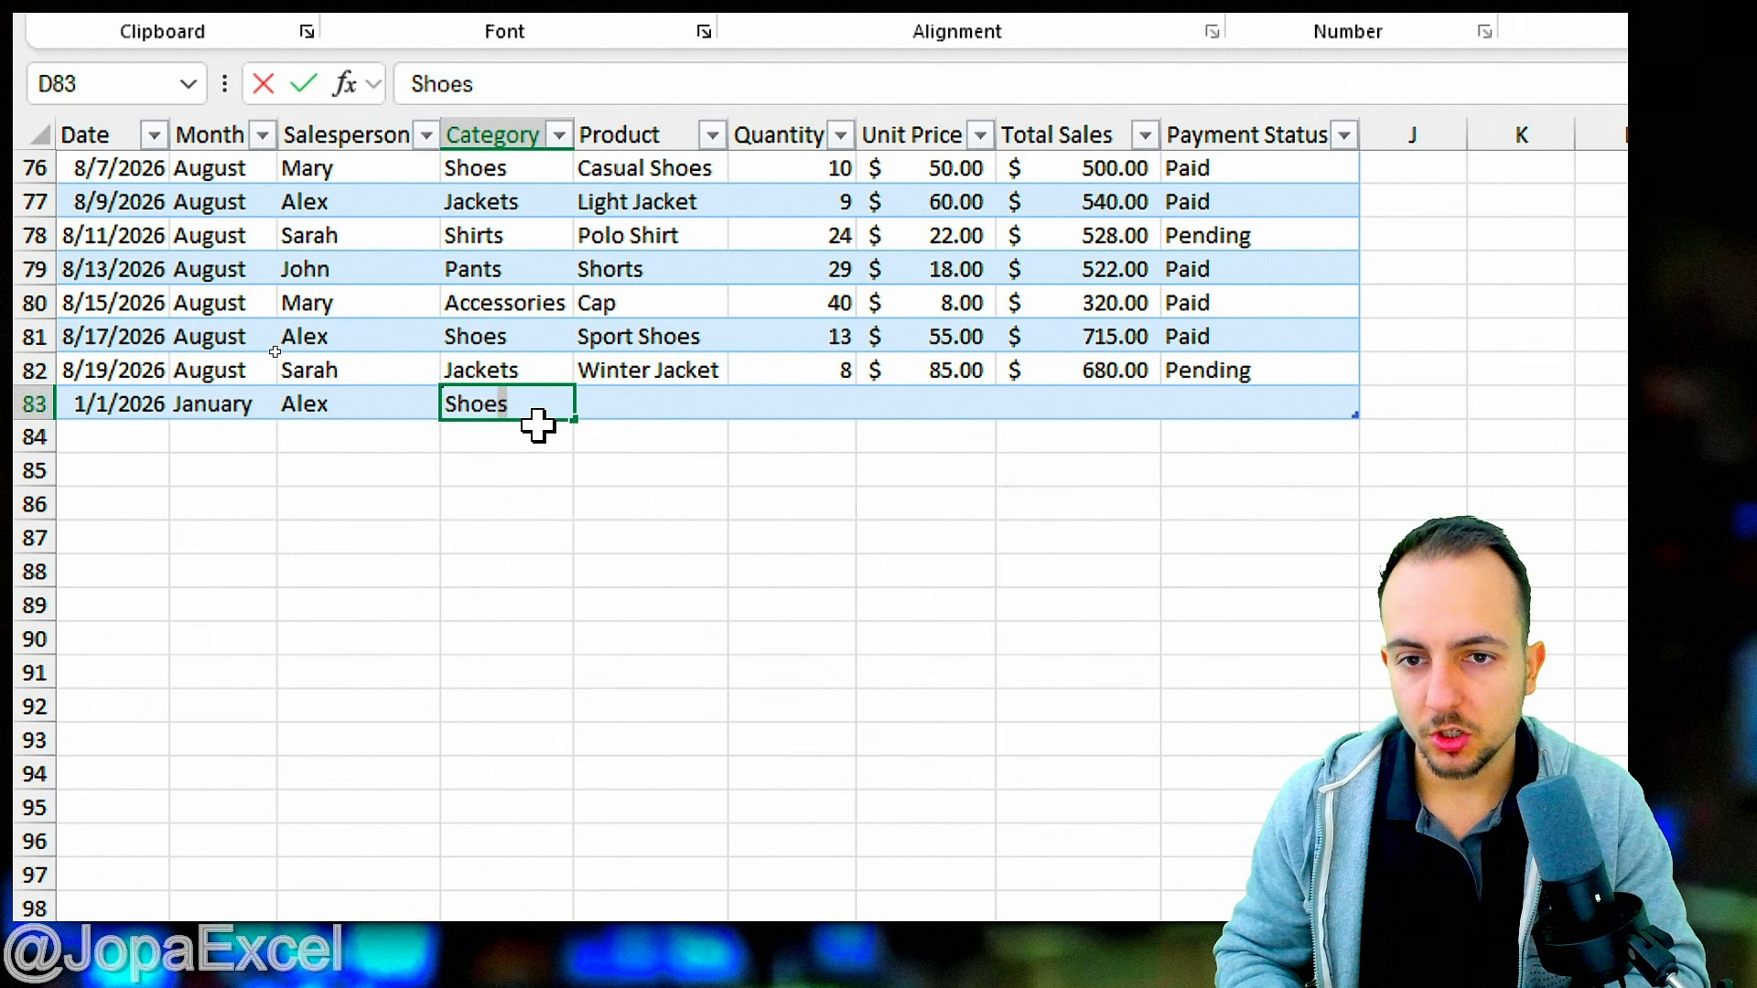
key("Tab")
type("Cas")
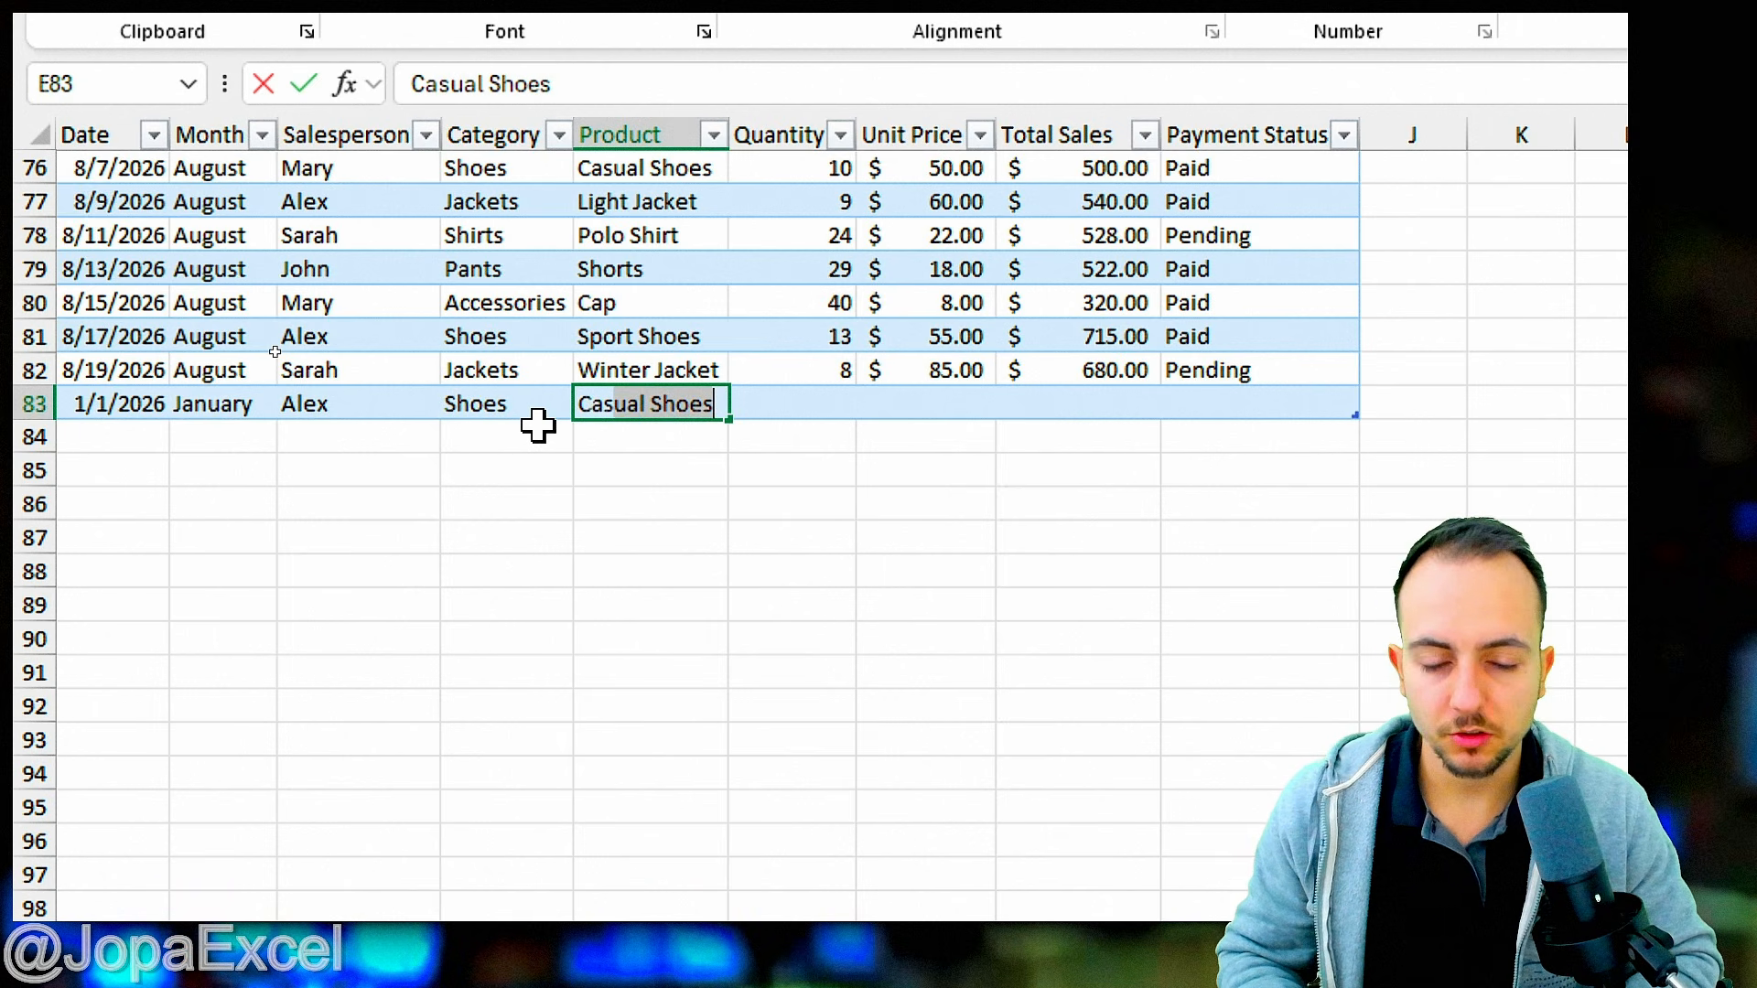
- Complete row 83 with quantity 1, unit price 50, total sales 50 and payment status Paid
key("Tab")
scroll(1424, 388, "right", 3)
type("1")
key("Tab")
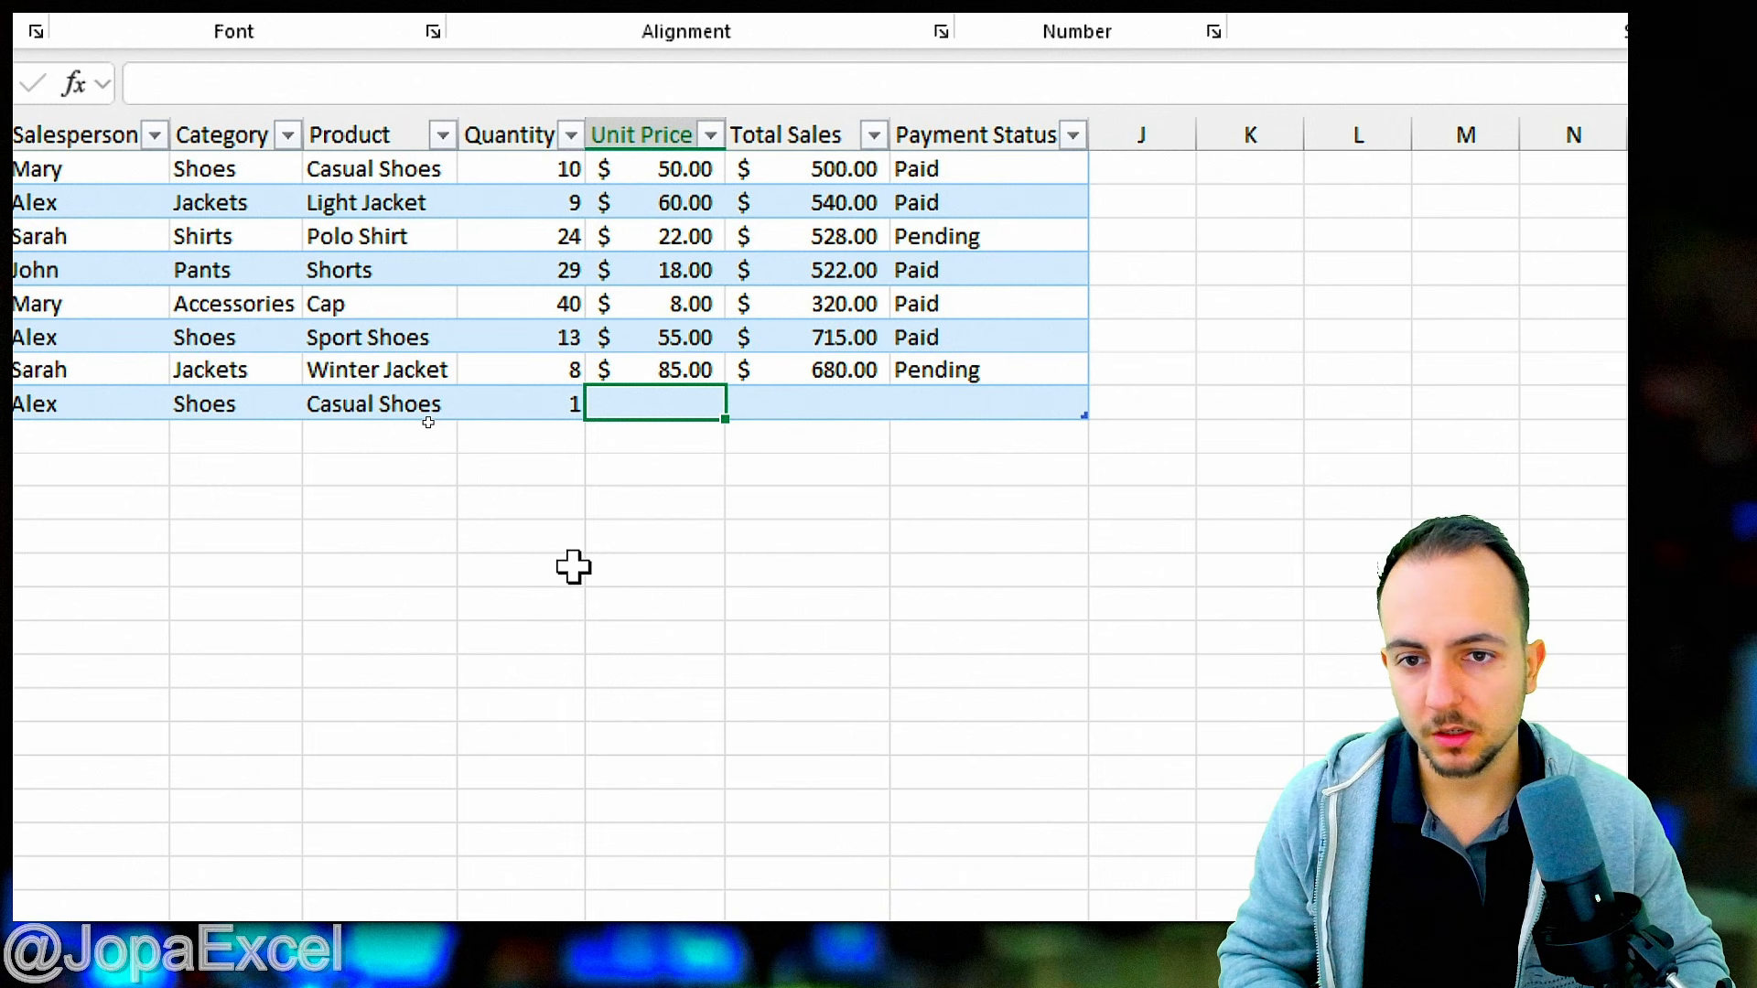
key("Tab")
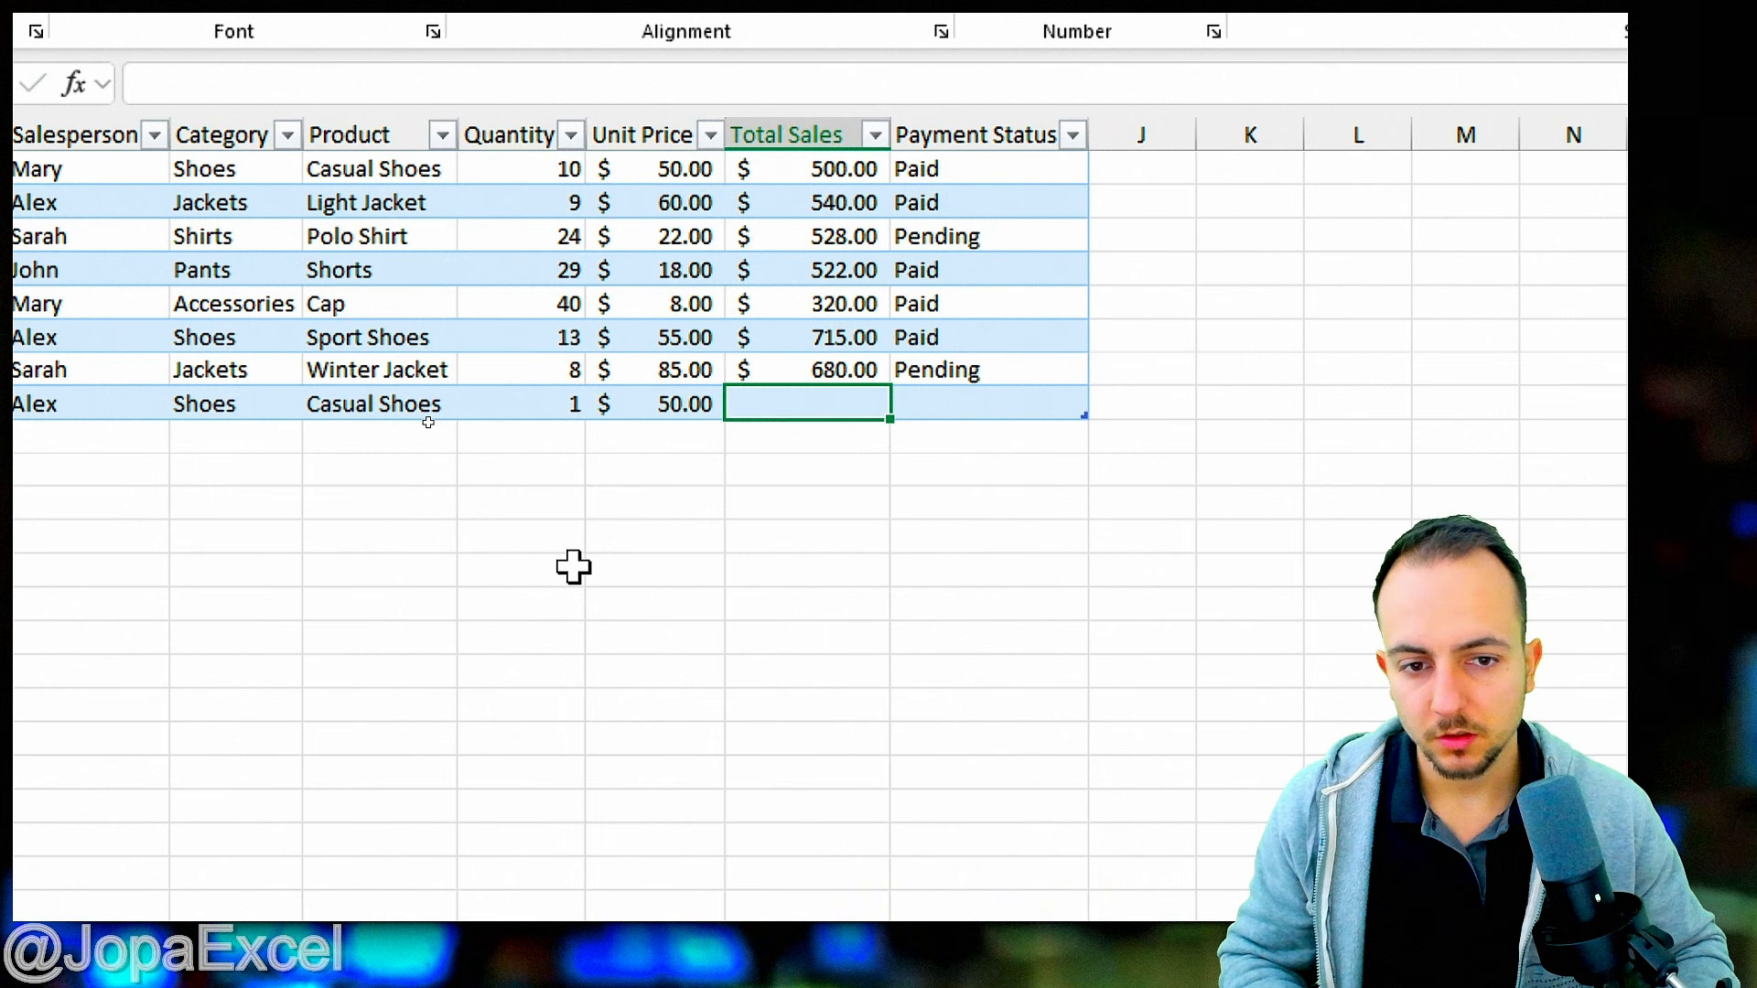
key("Tab")
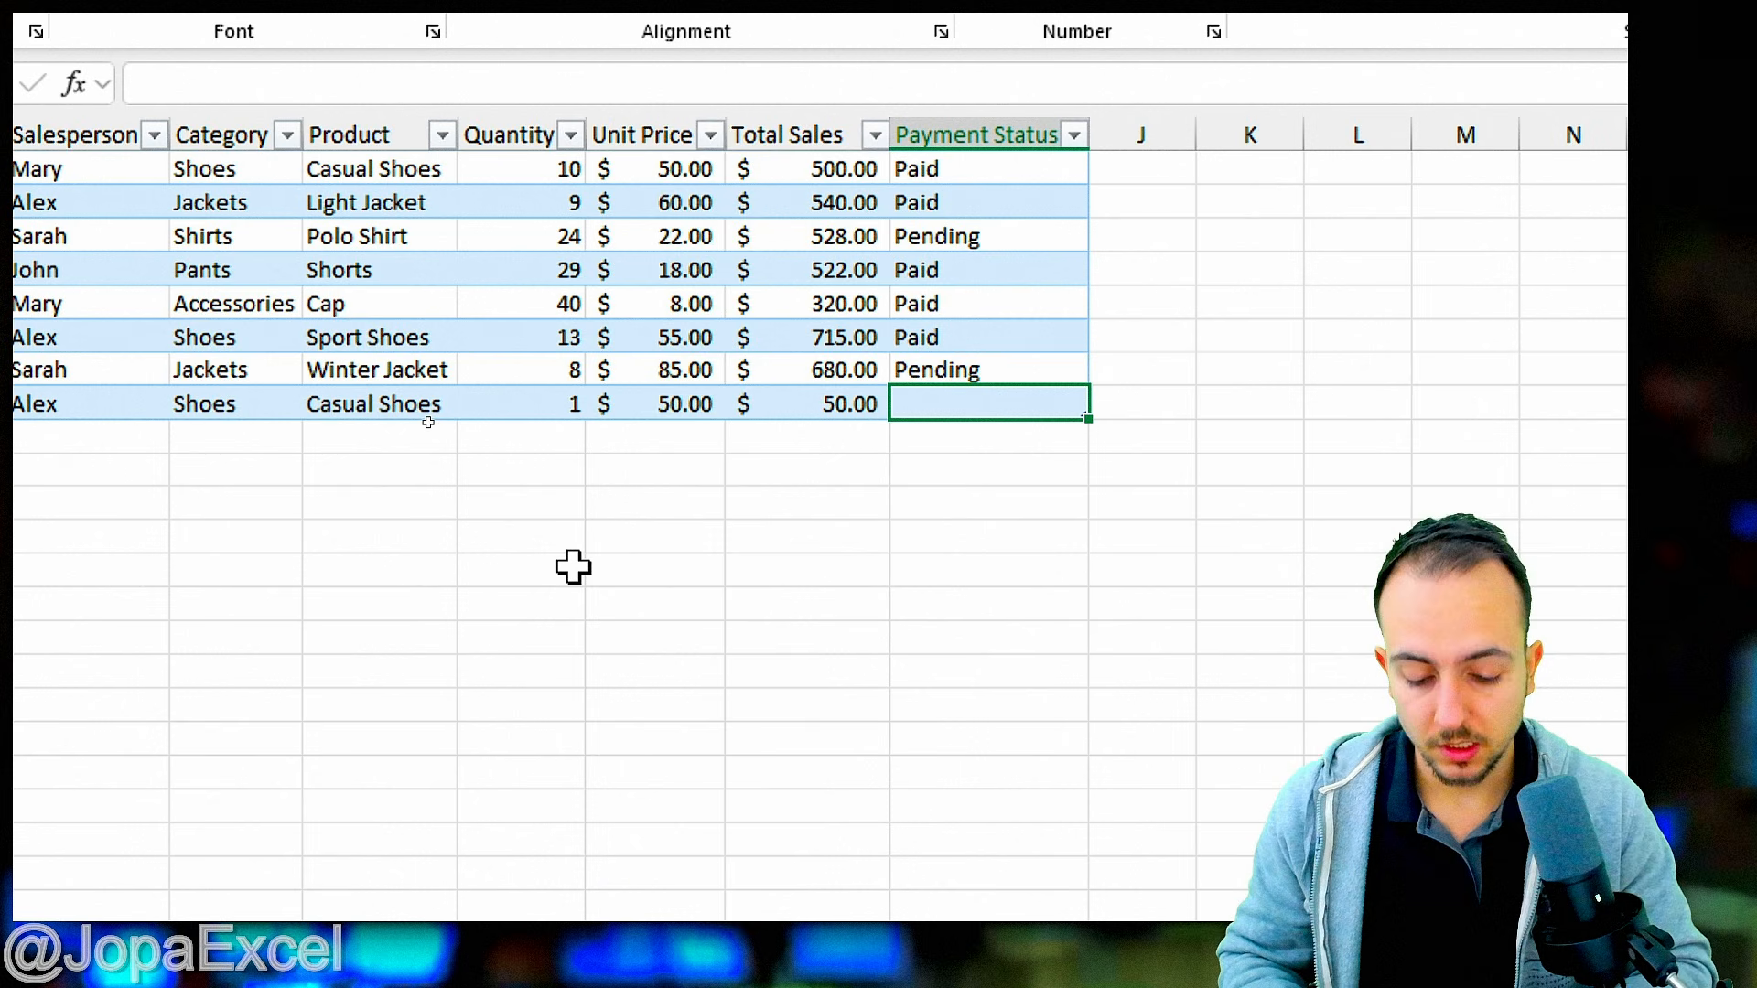
type("Paid")
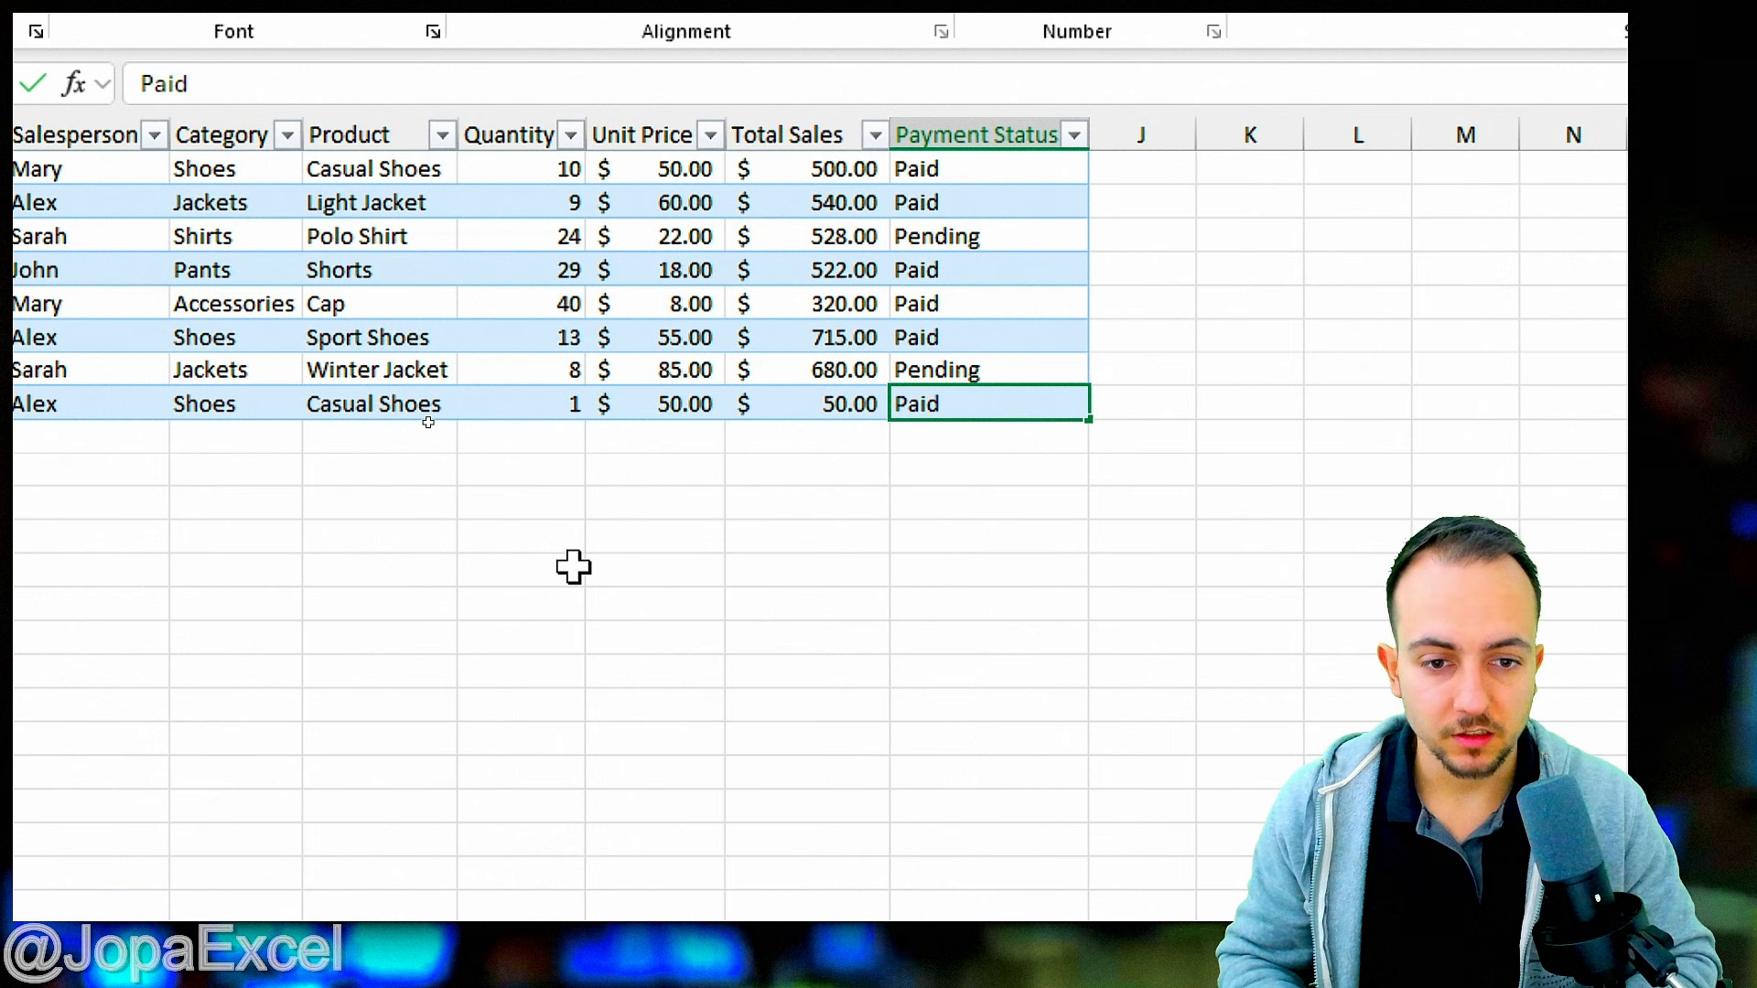
key("Return")
left_click(219, 494)
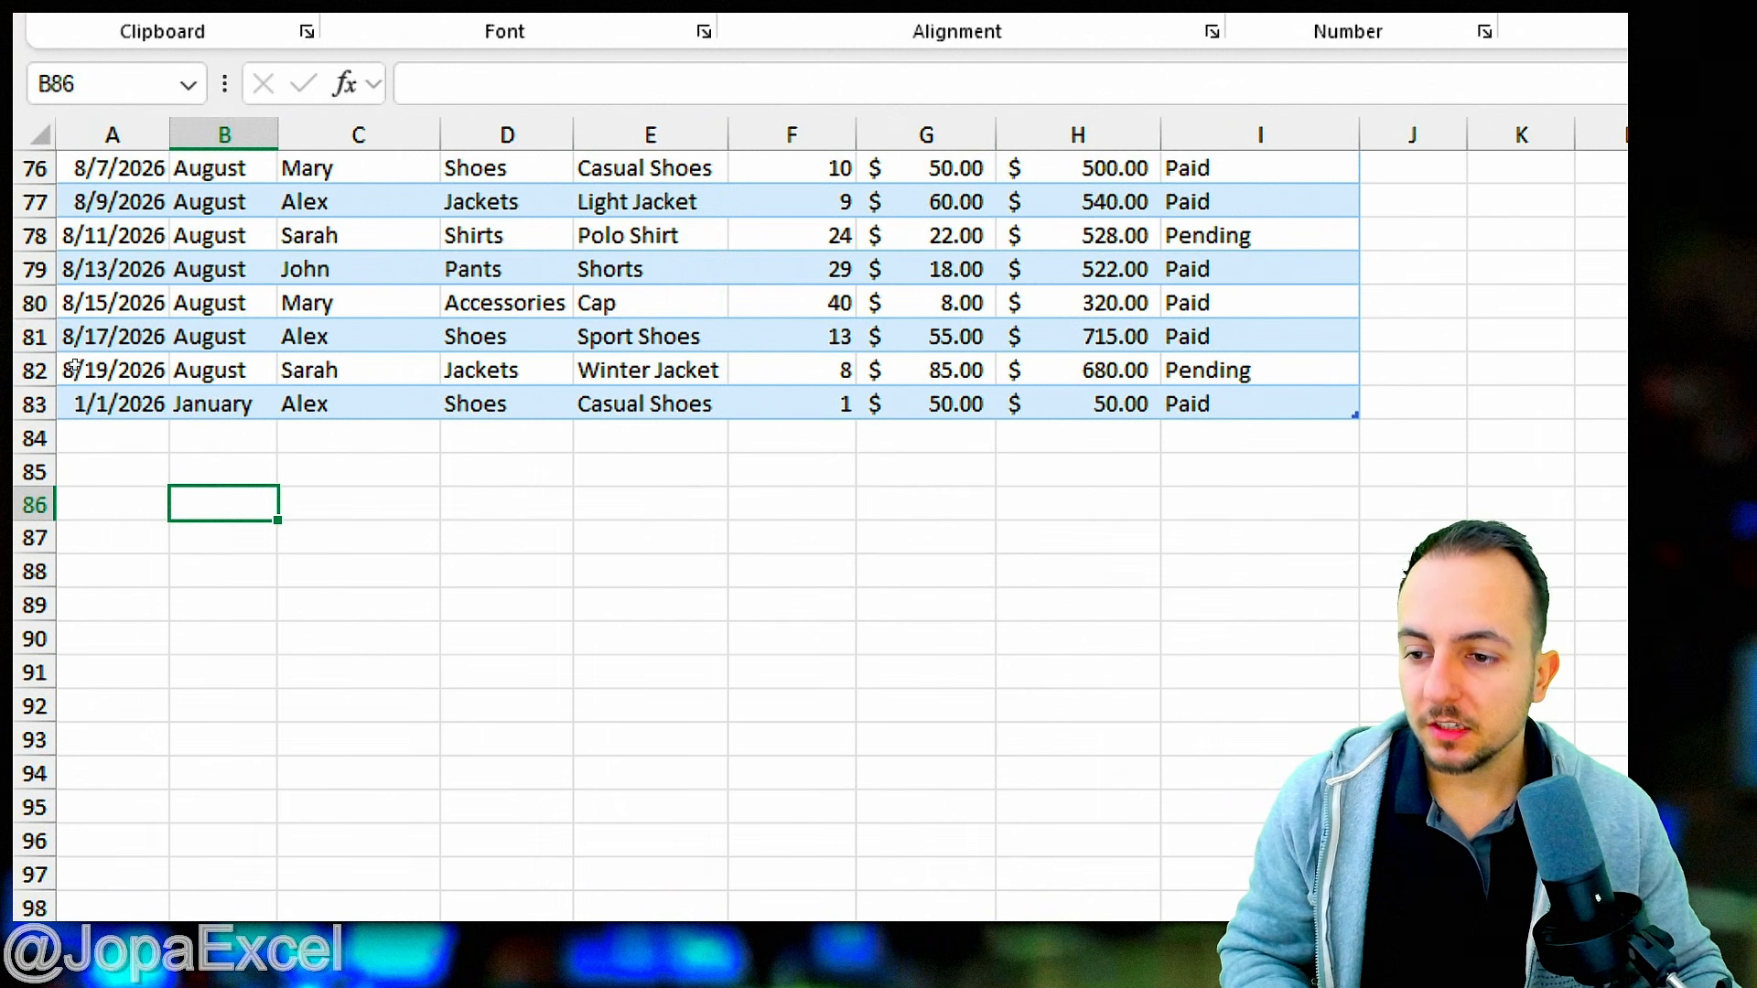
left_click_drag(103, 438, 1220, 433)
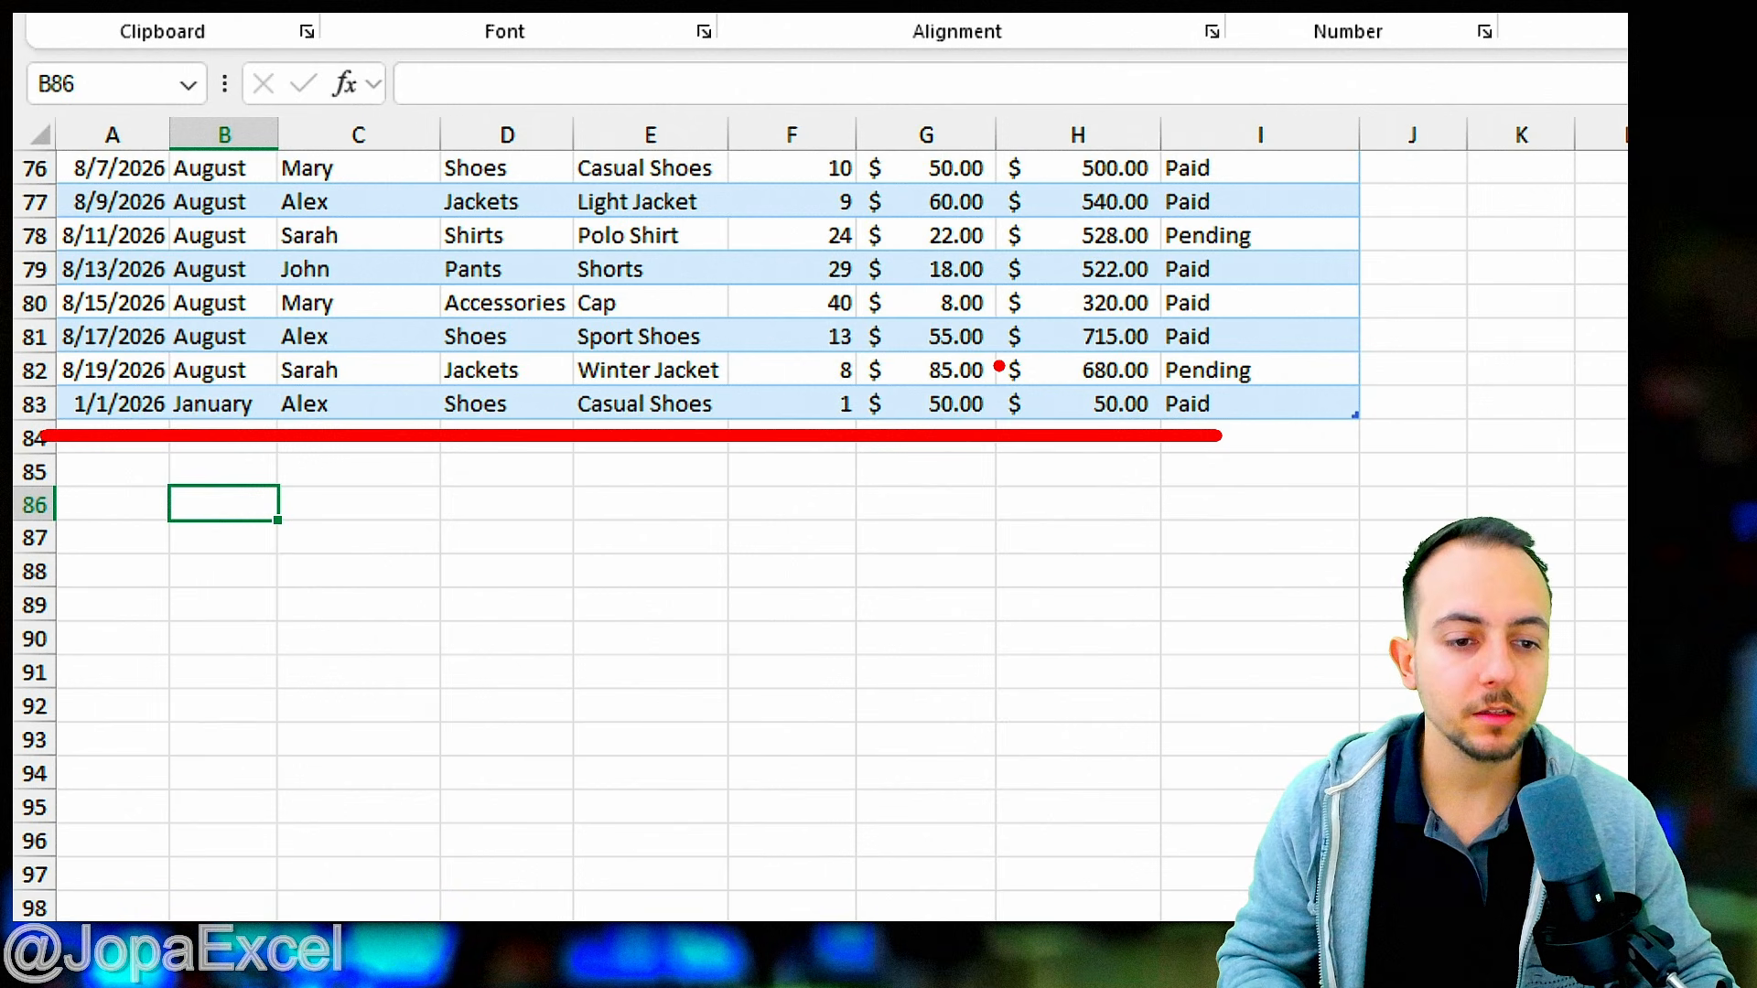
key("Escape")
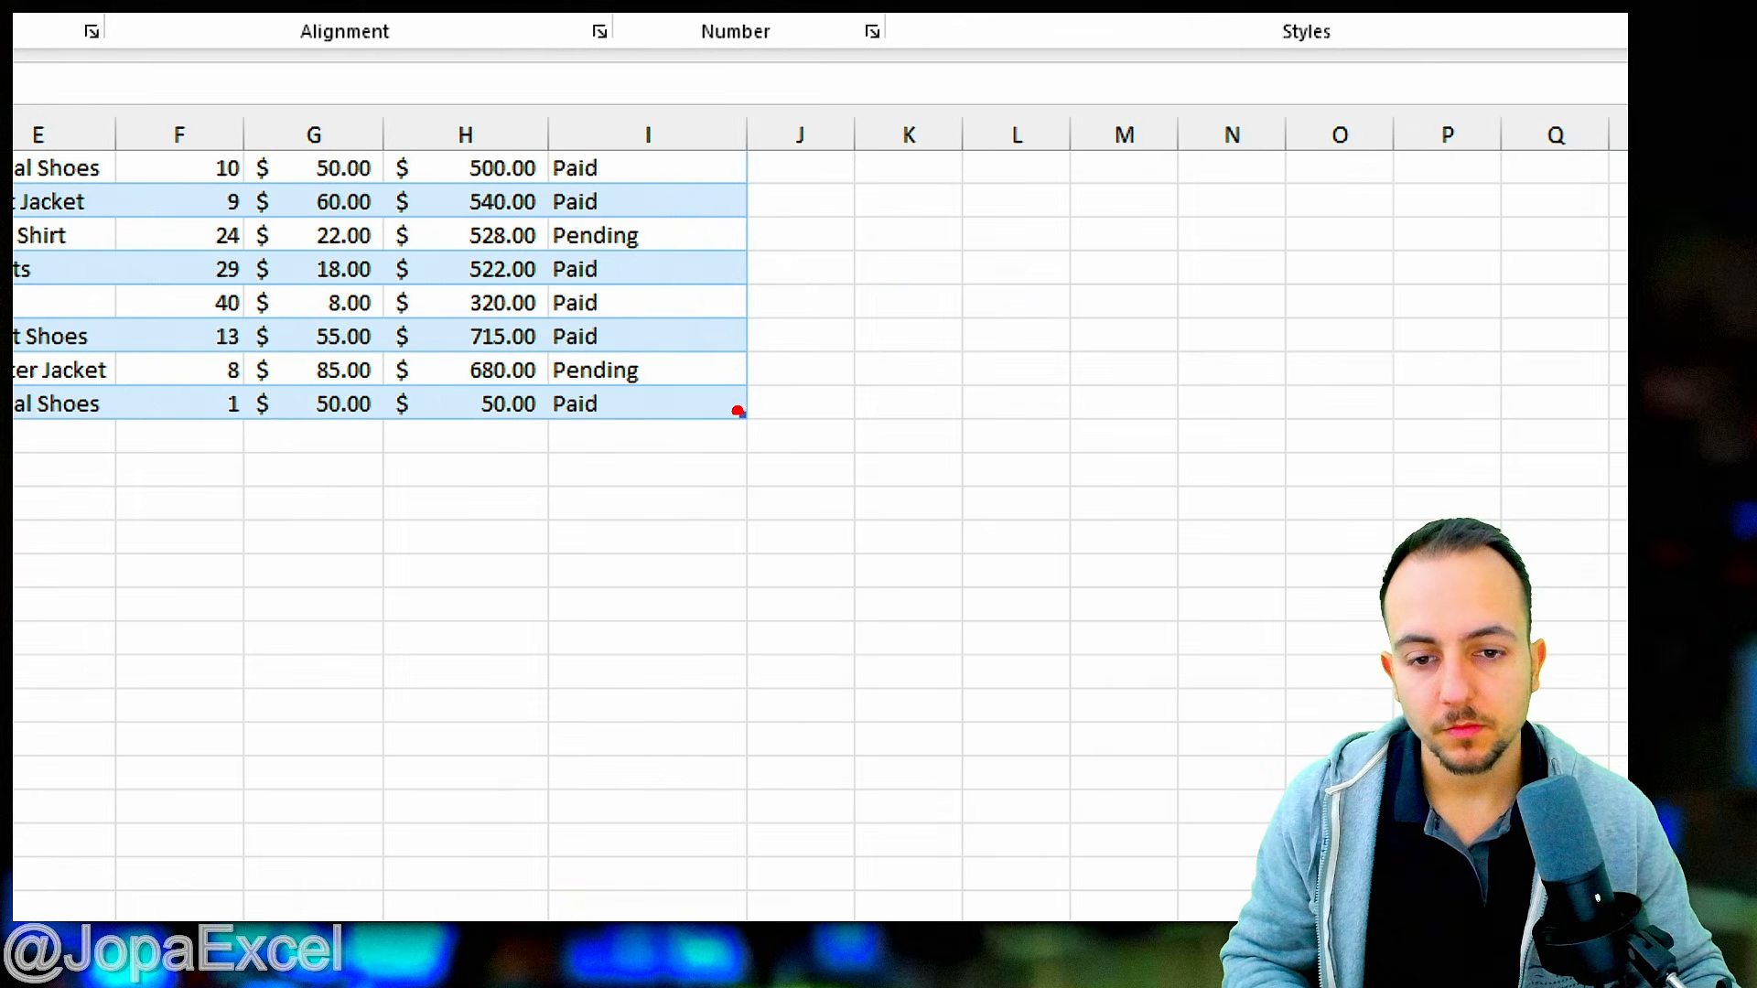
left_click_drag(737, 411, 782, 243)
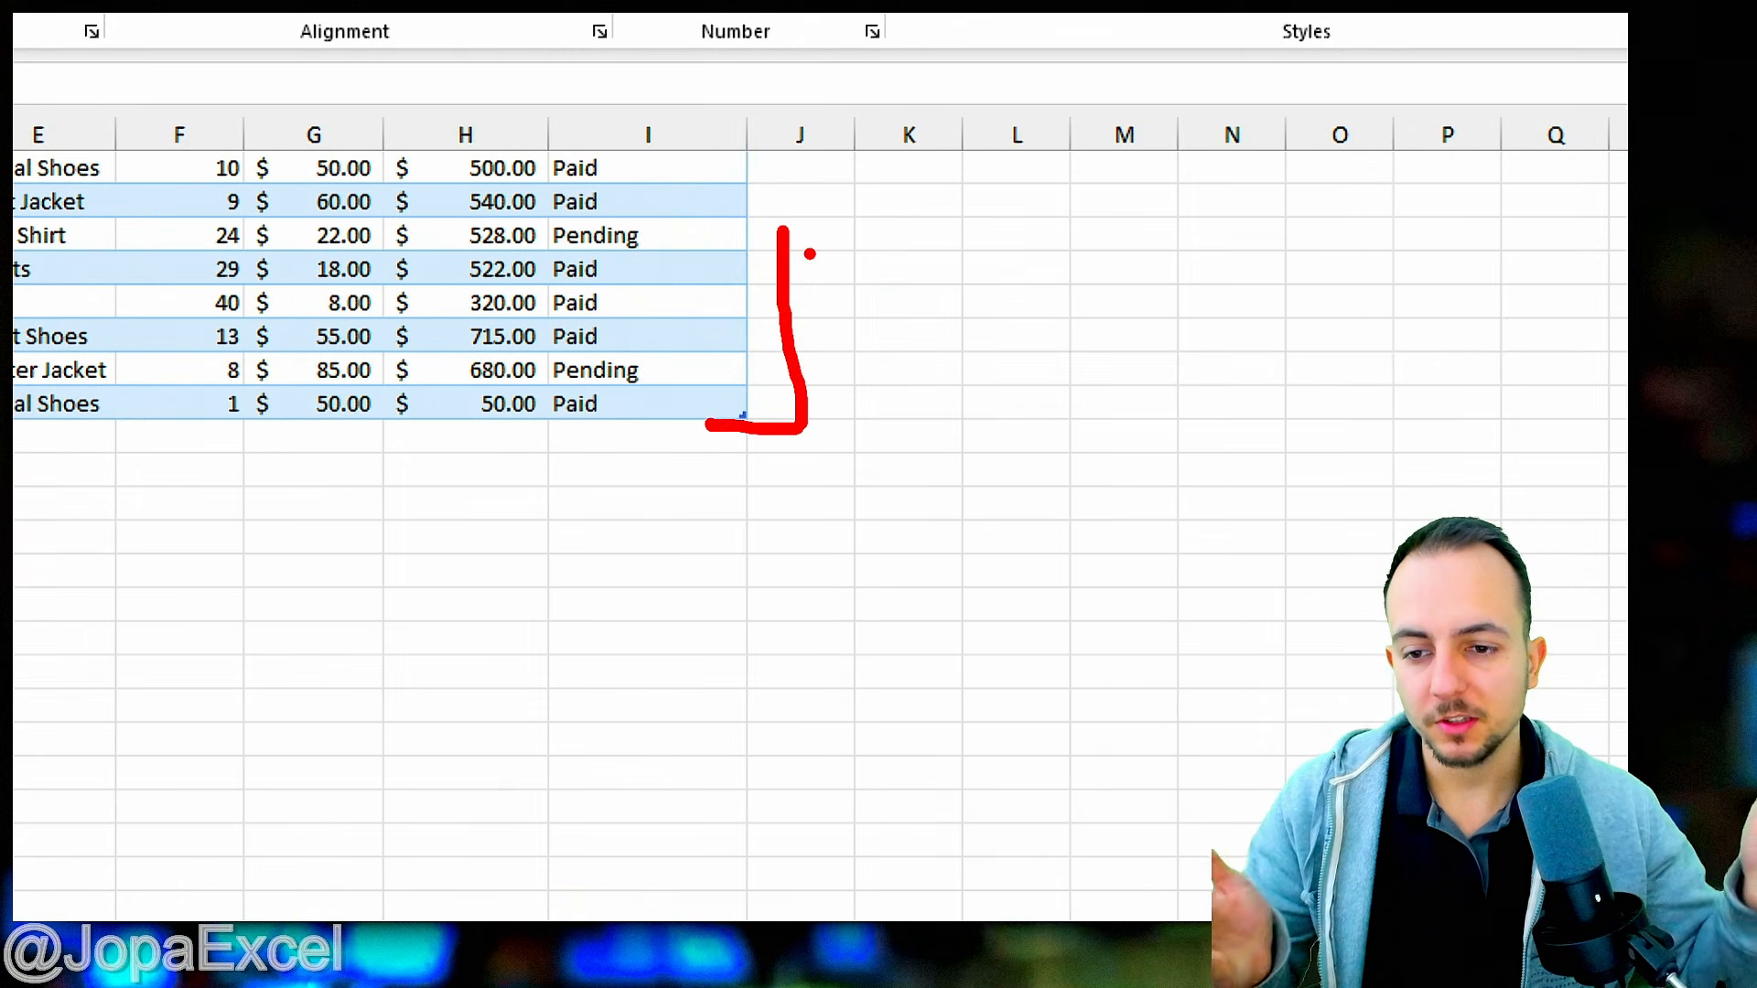
key("Escape")
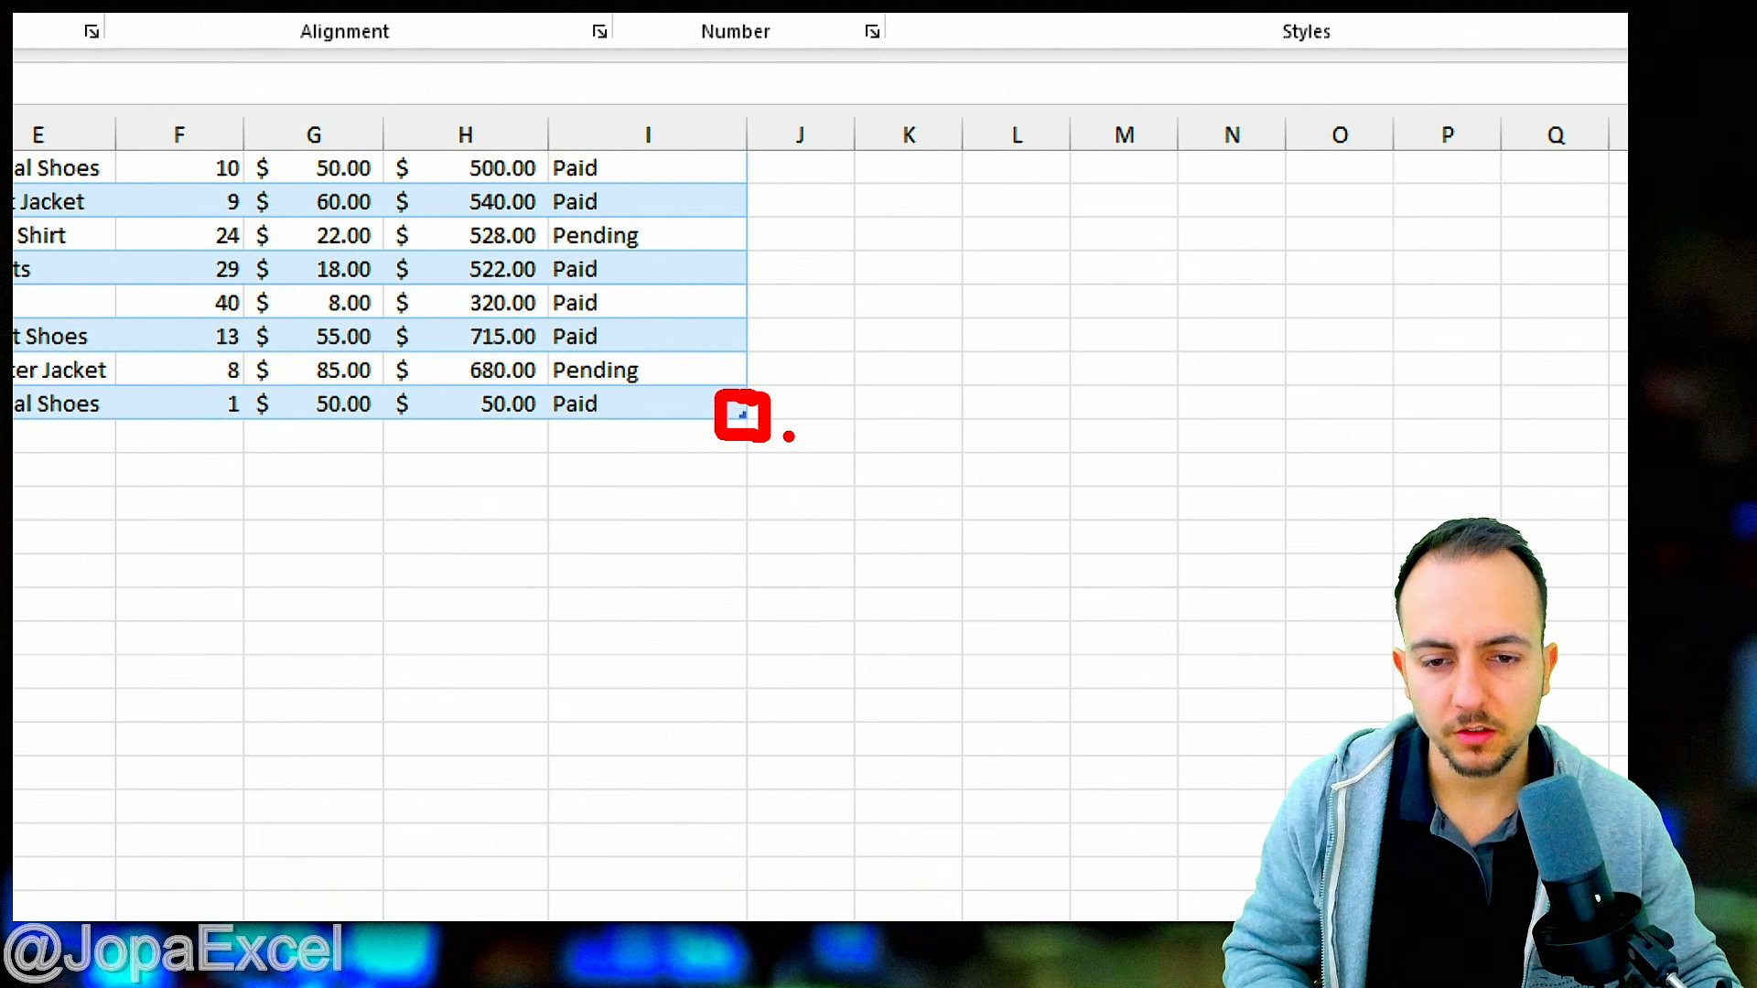
key("Escape")
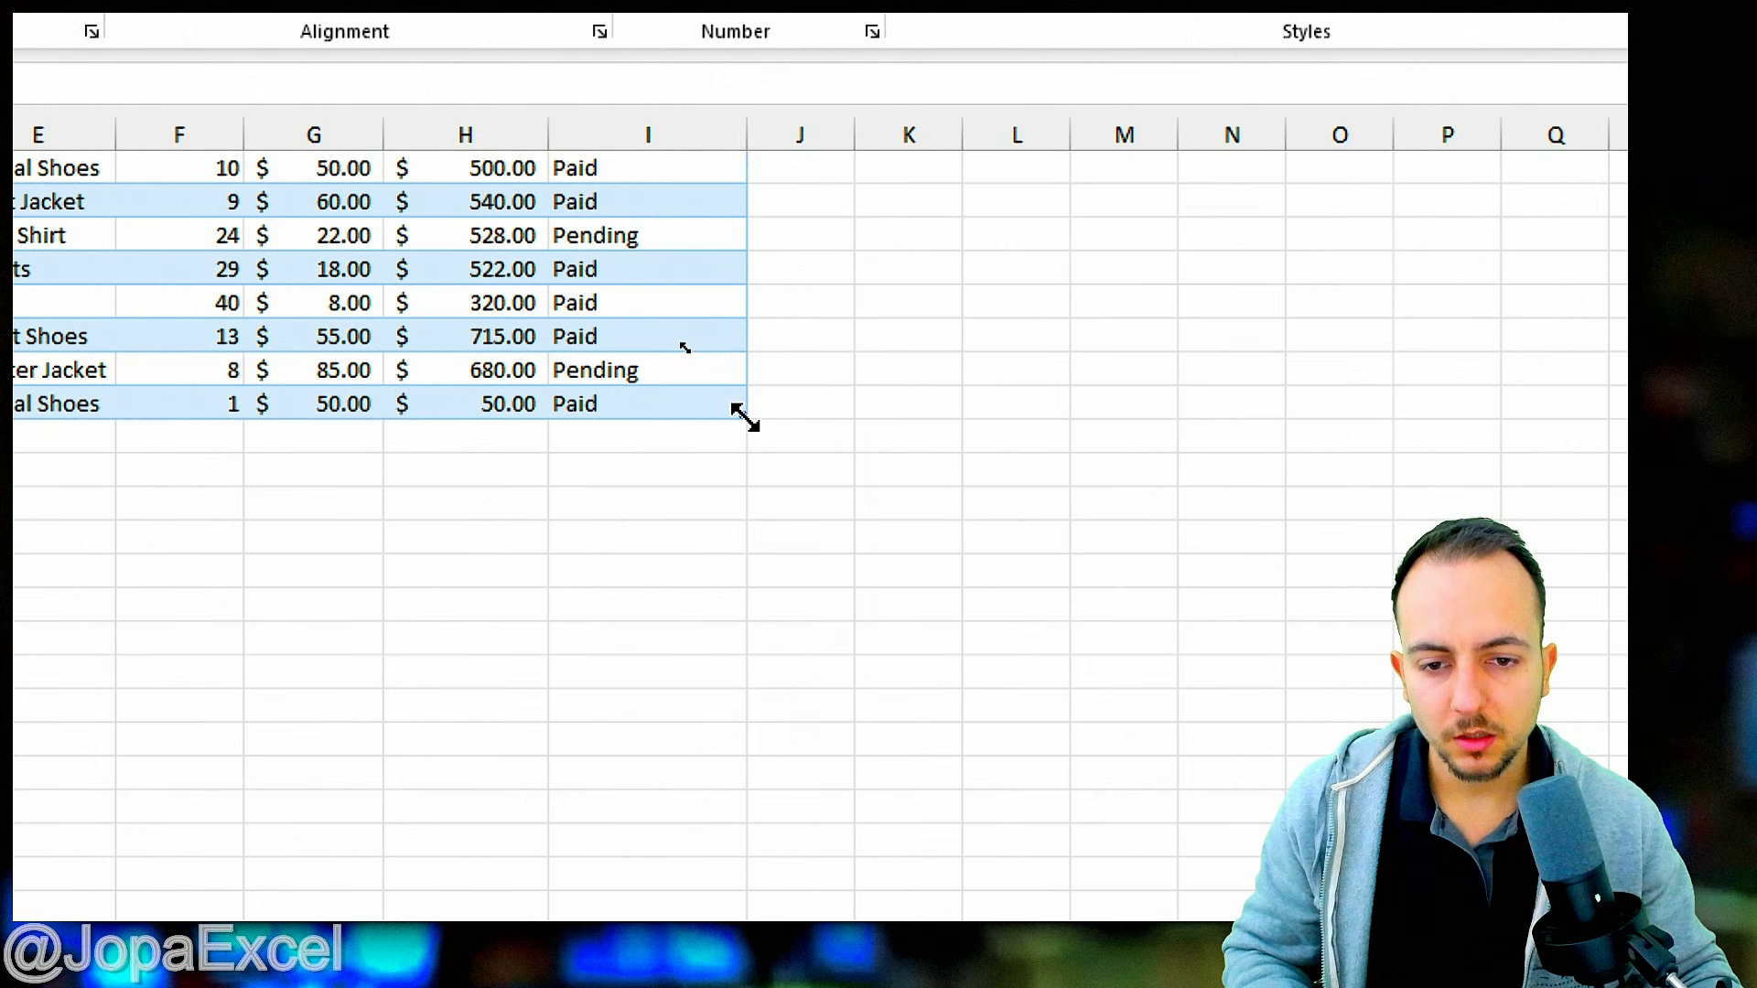
mouse_move(741, 427)
left_mouse_down()
mouse_move(735, 568)
mouse_move(739, 427)
left_mouse_up()
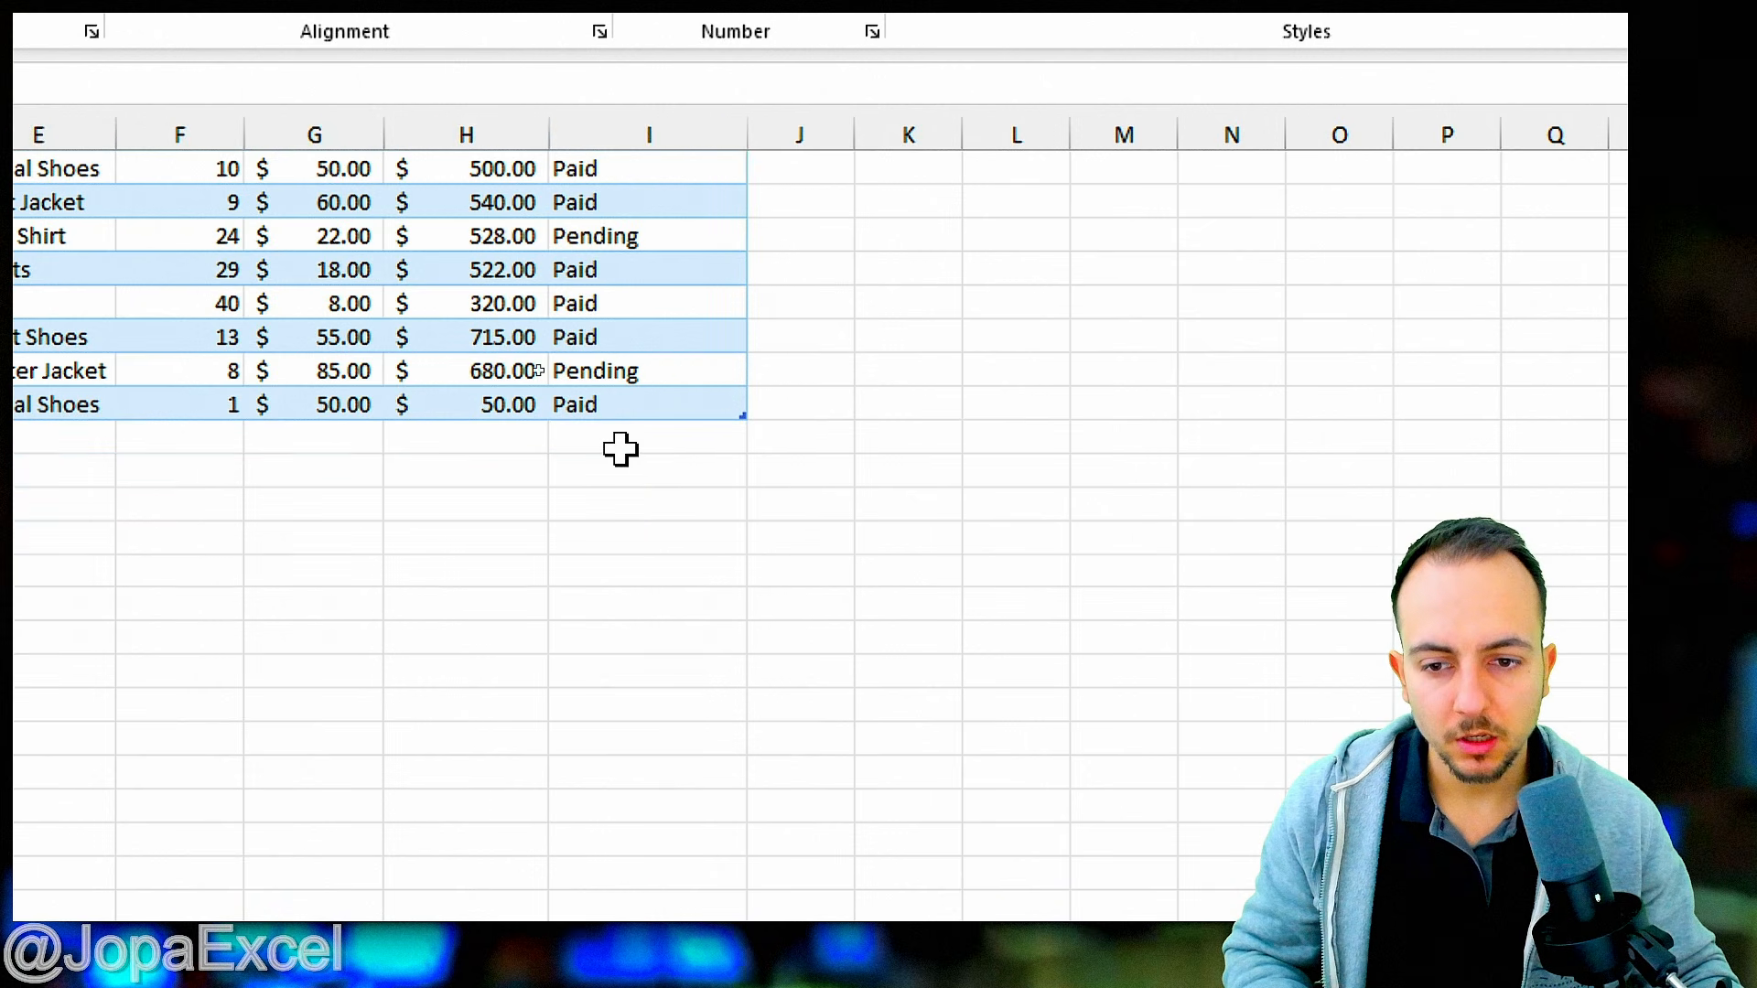
- Filter the sales table with the slicers to the first salesperson listed and the Shoes category
scroll(835, 448, "up", 20)
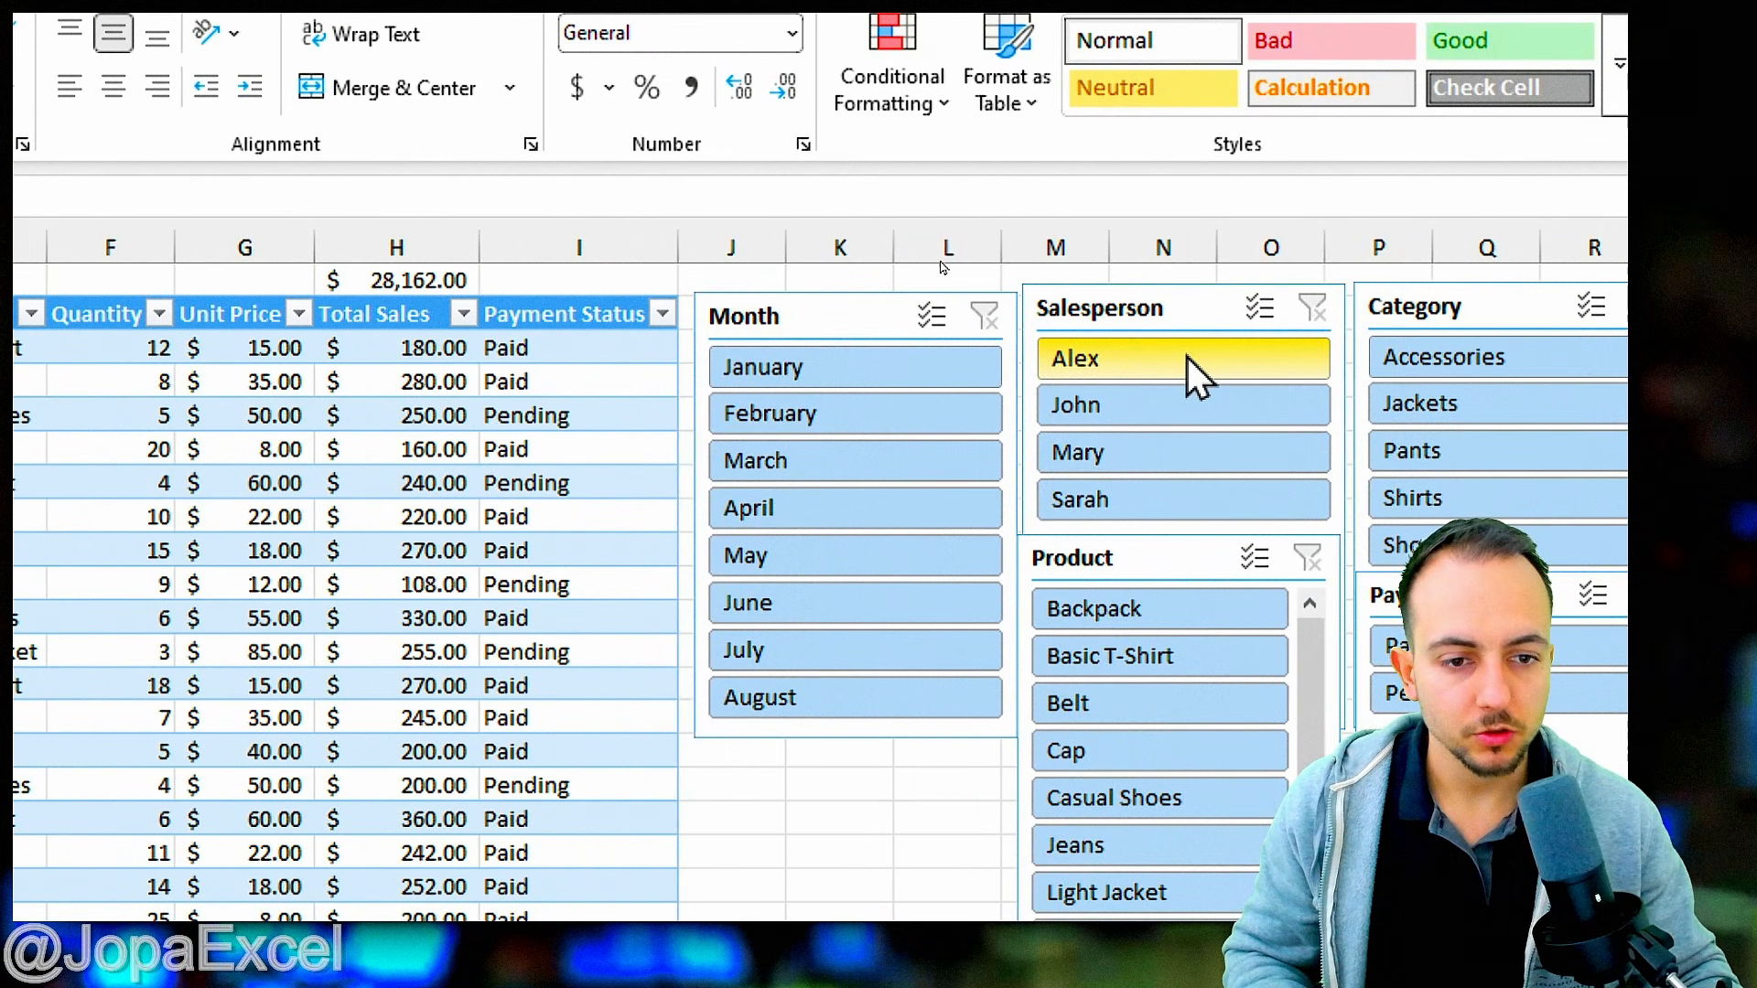
left_click(1156, 357)
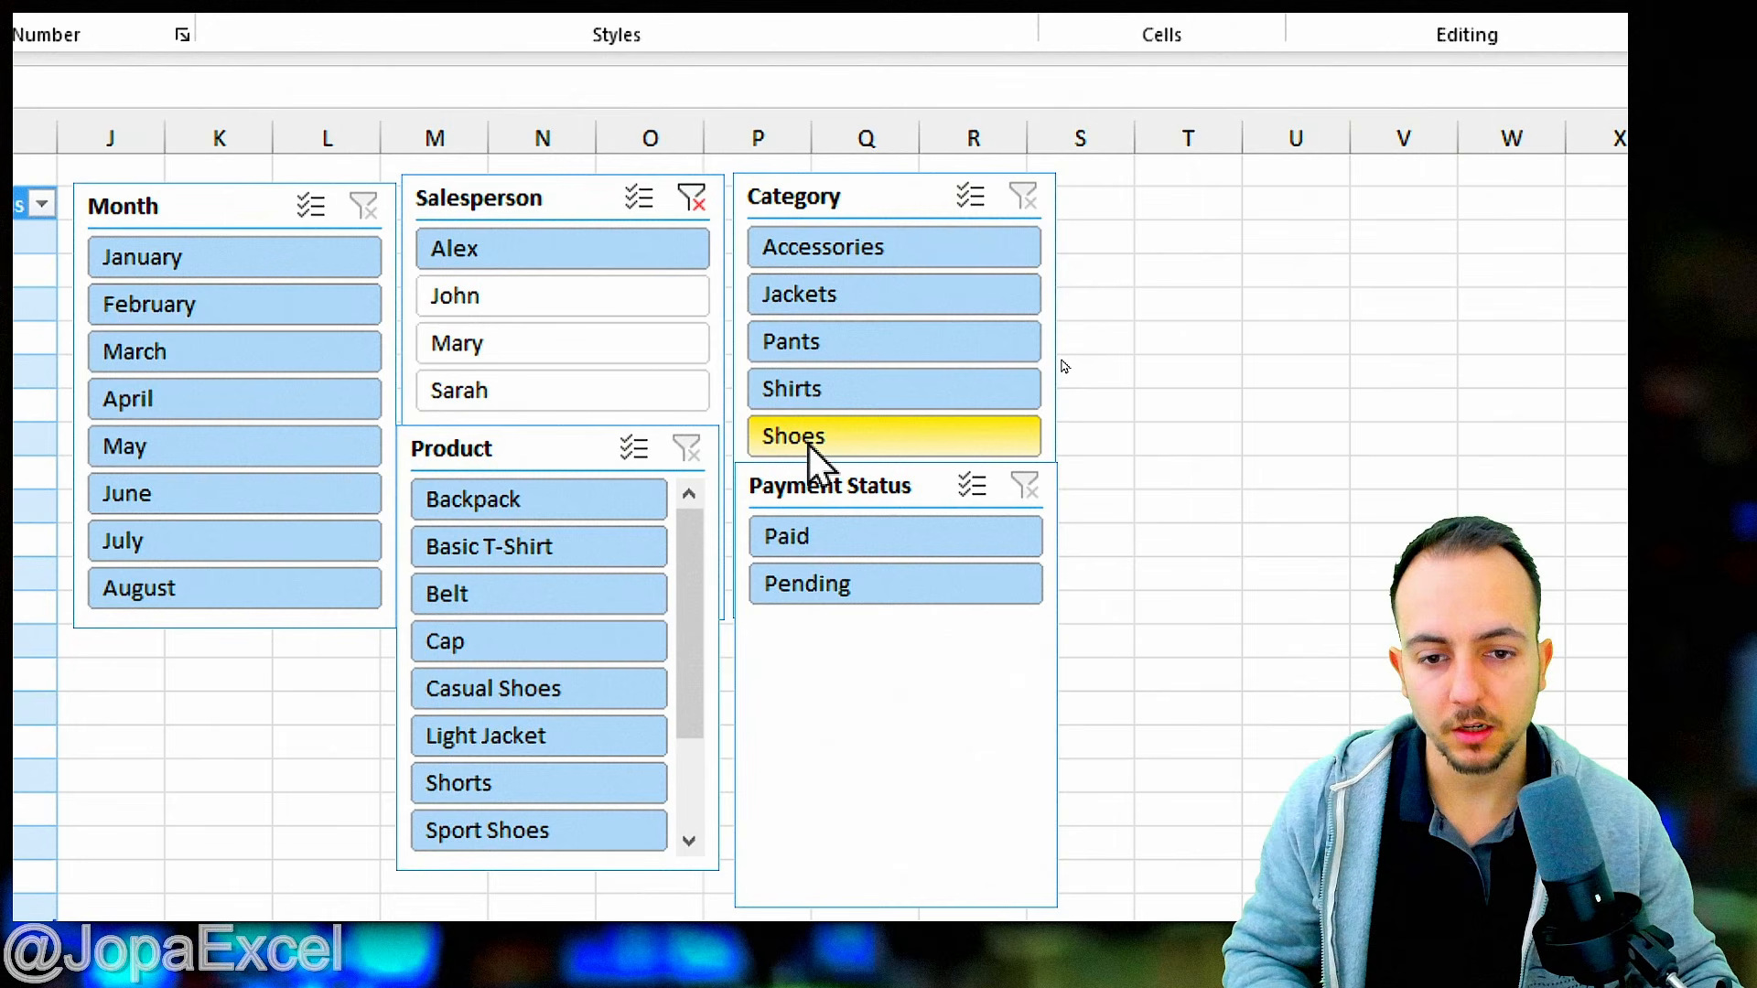
left_click(809, 445)
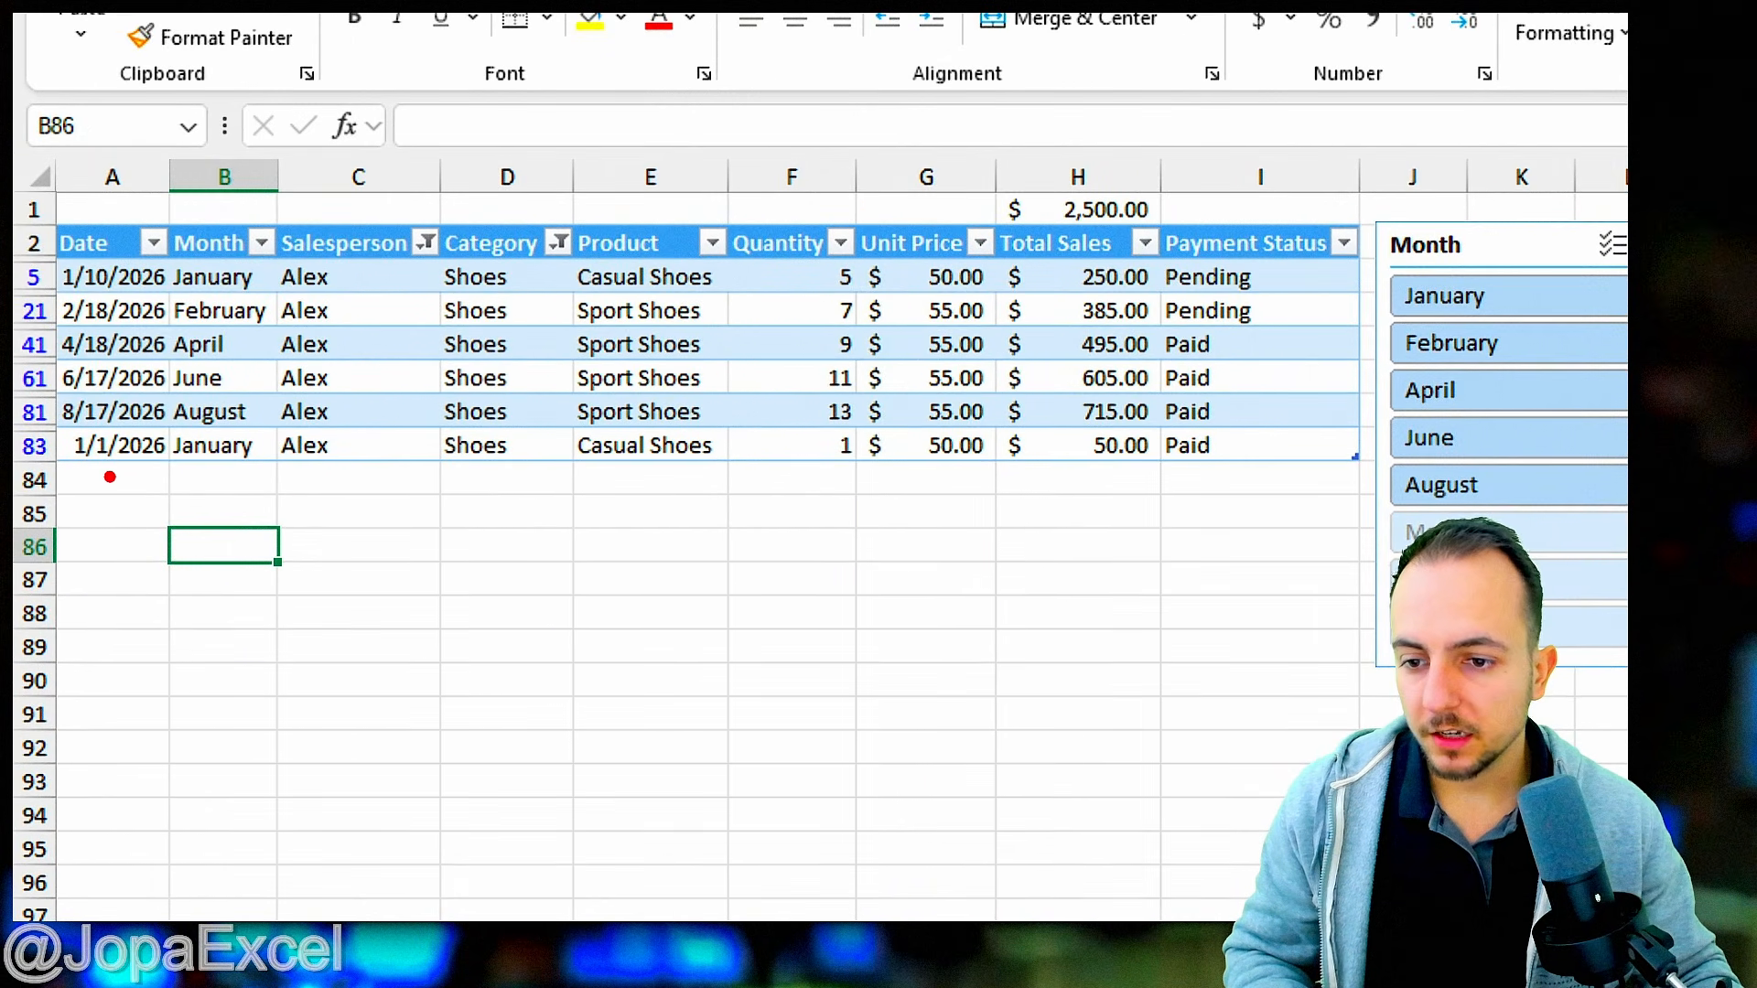
- Clear the filters from the Salesperson and Category columns of the sales table
left_click_drag(132, 476, 1220, 476)
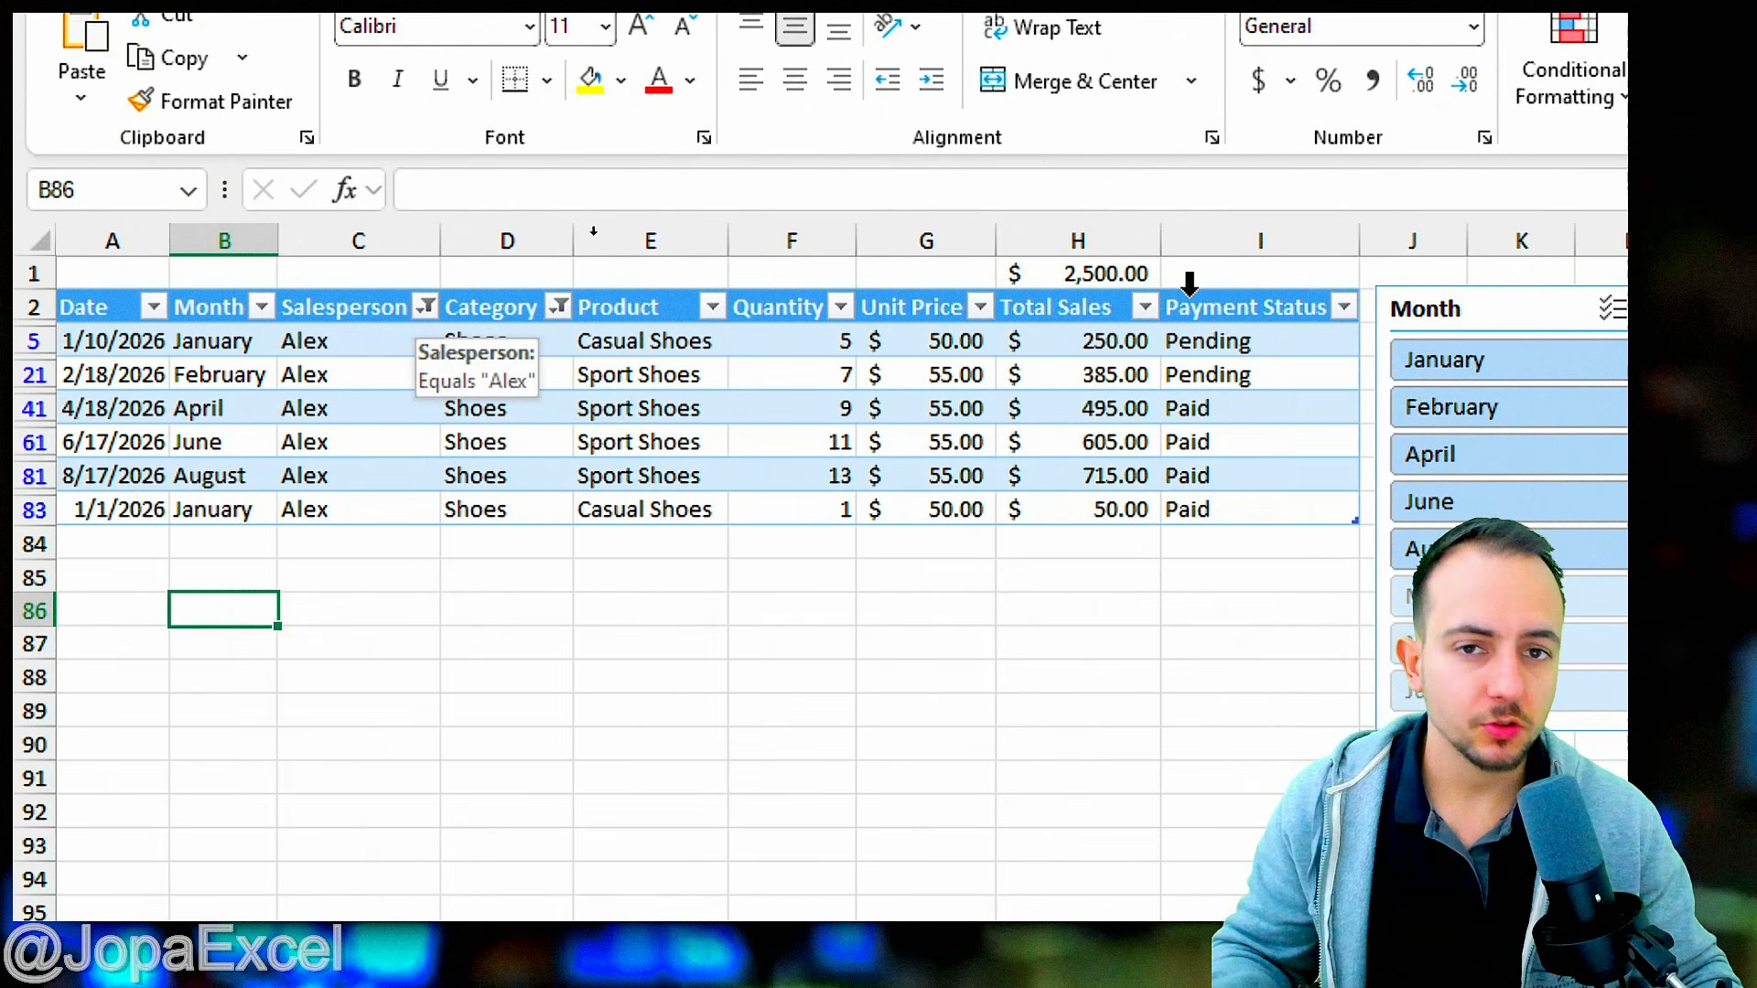
left_click(426, 308)
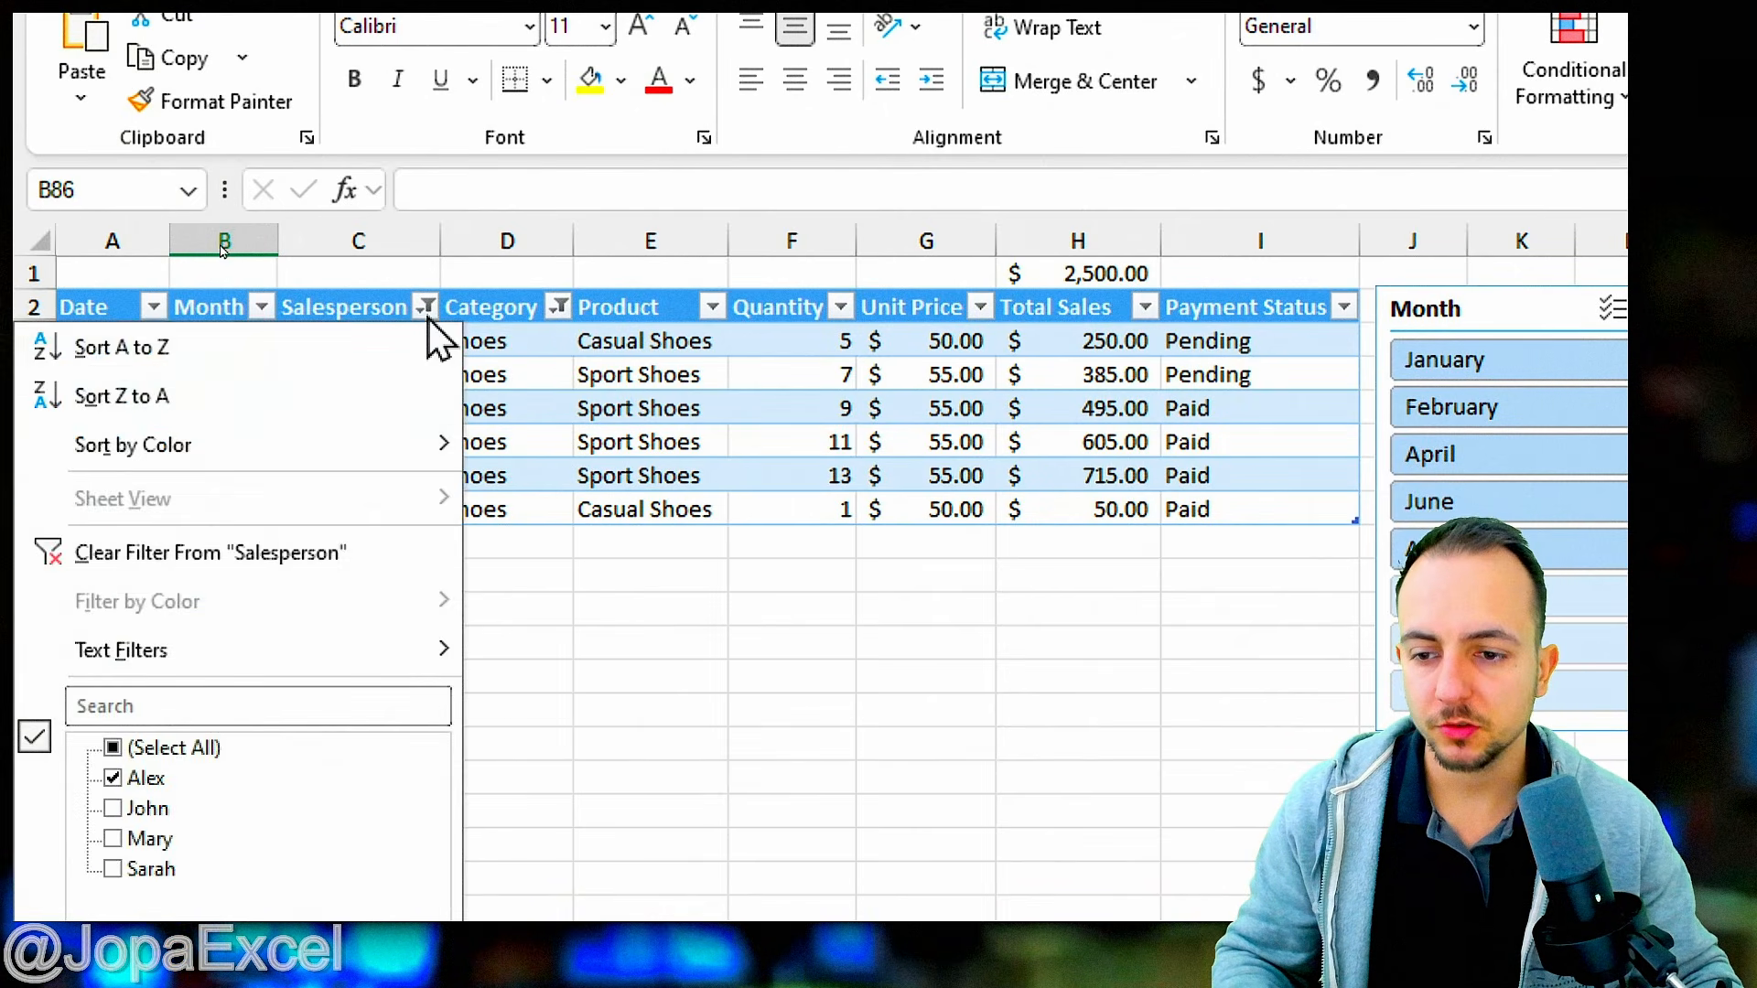
left_click(279, 553)
left_click(560, 309)
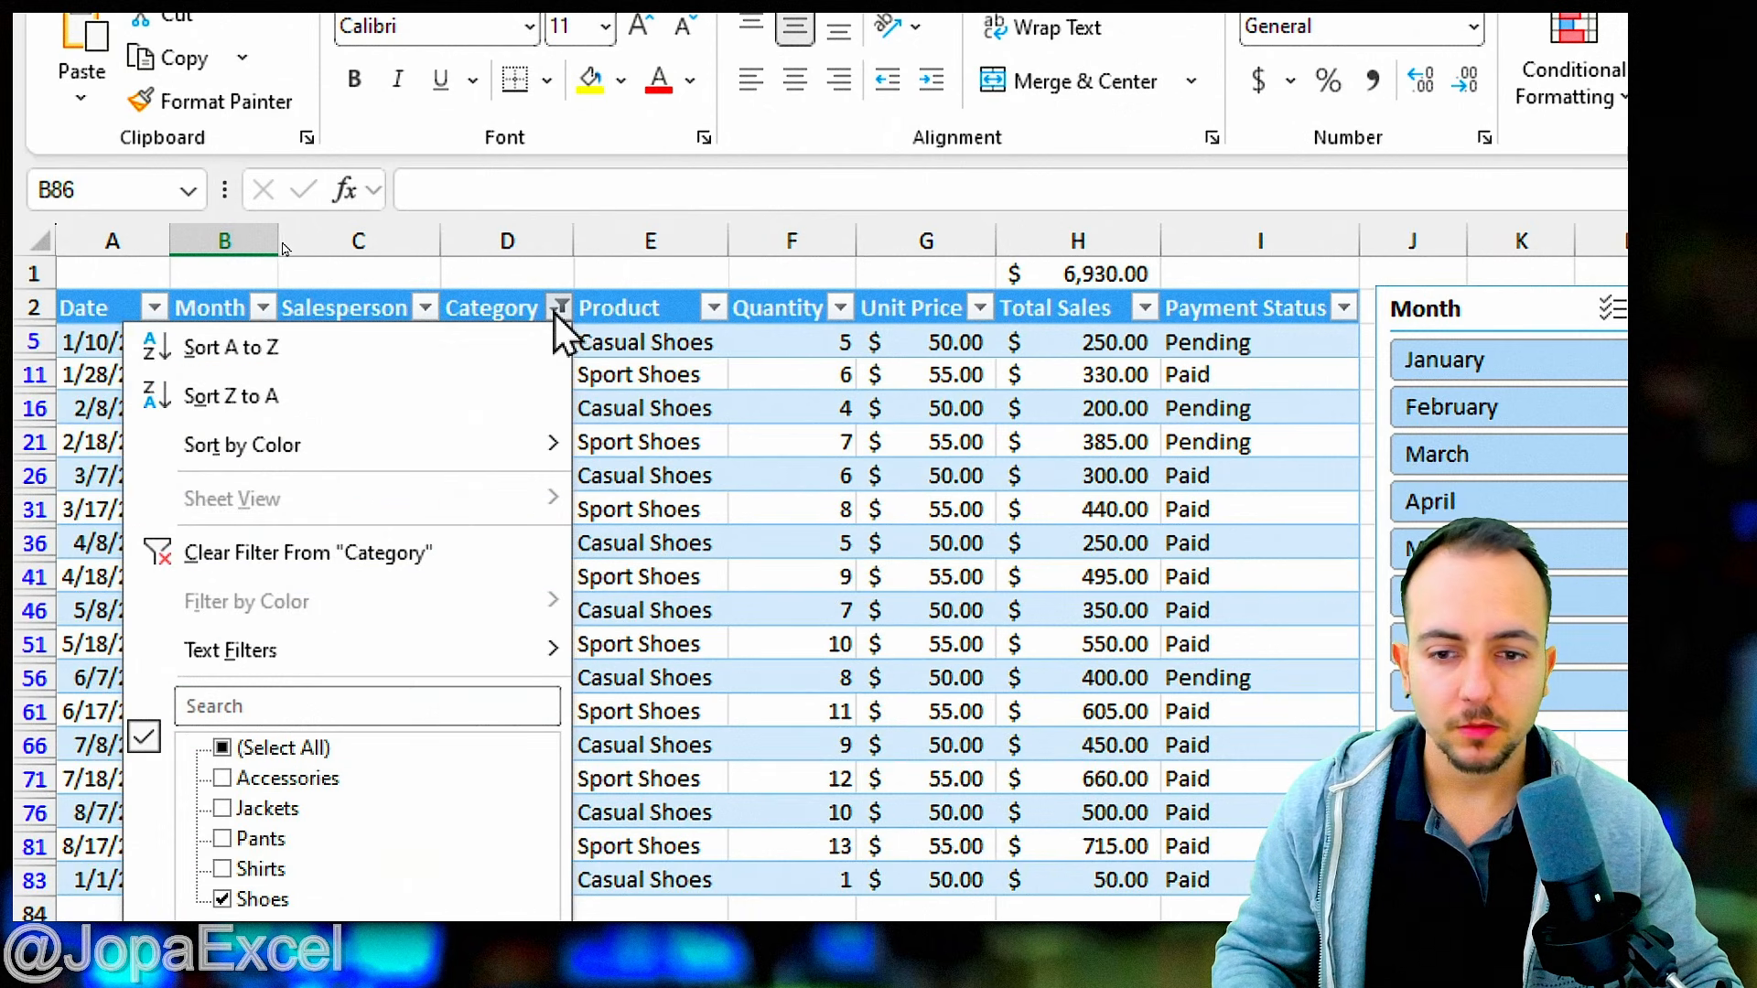
left_click(416, 553)
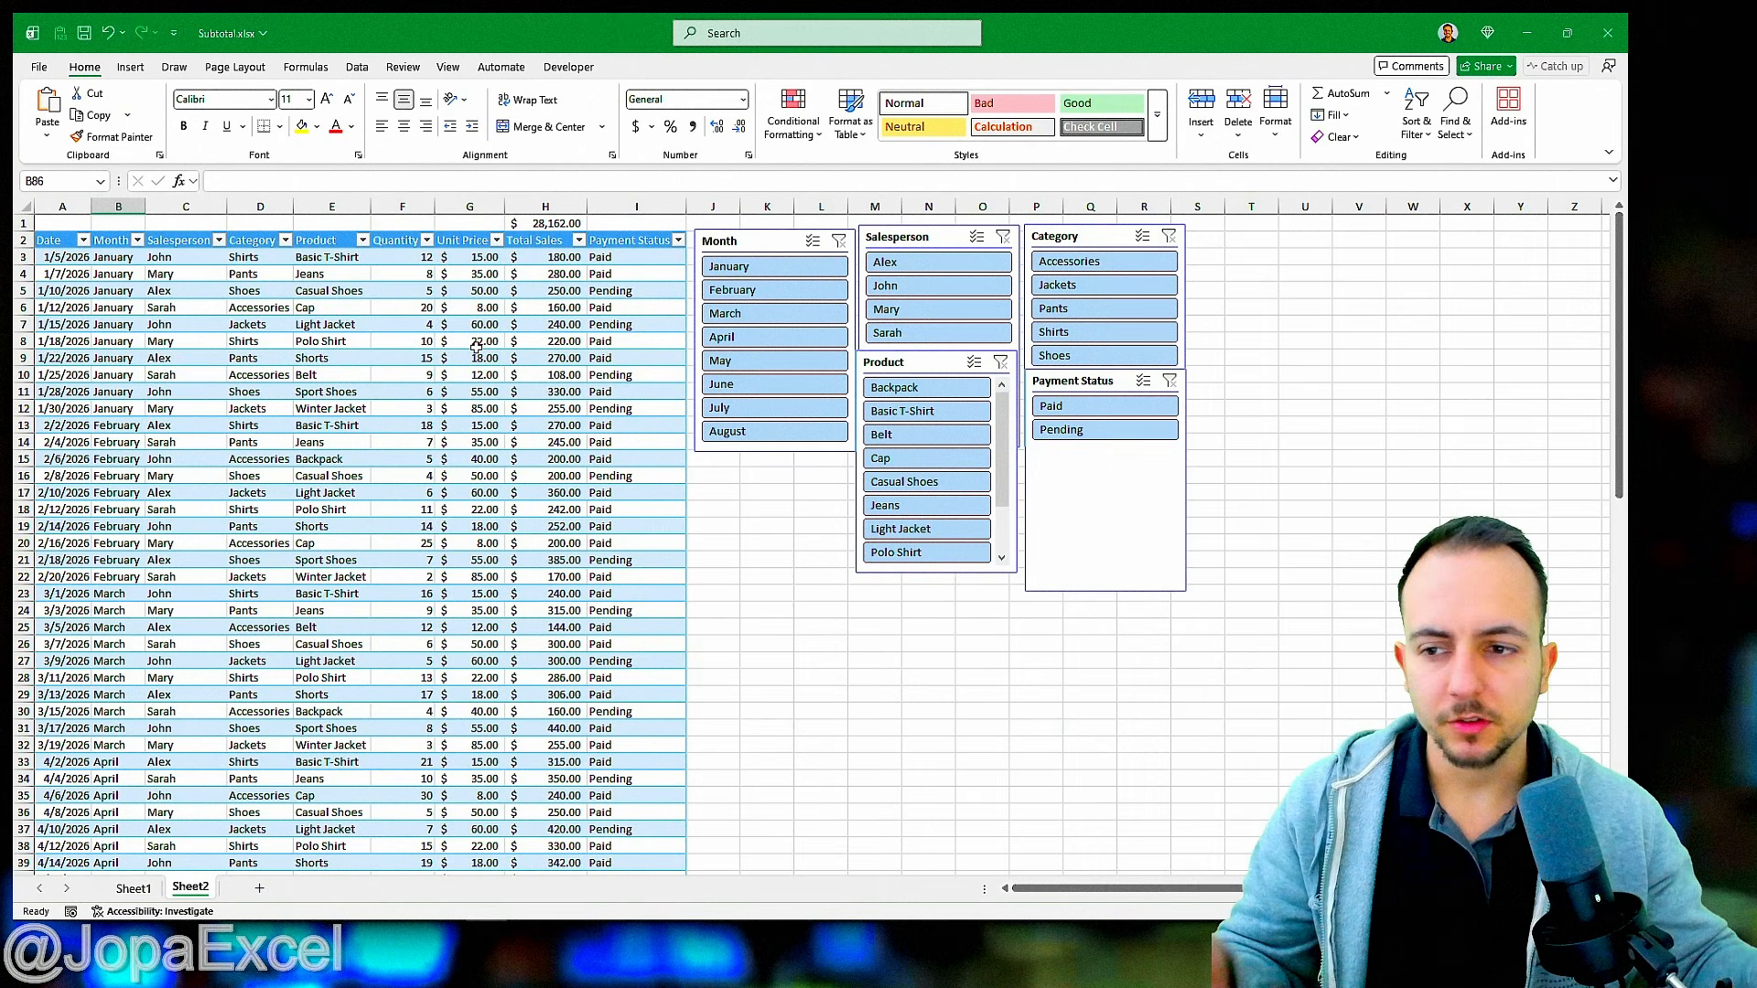
left_click(730, 241)
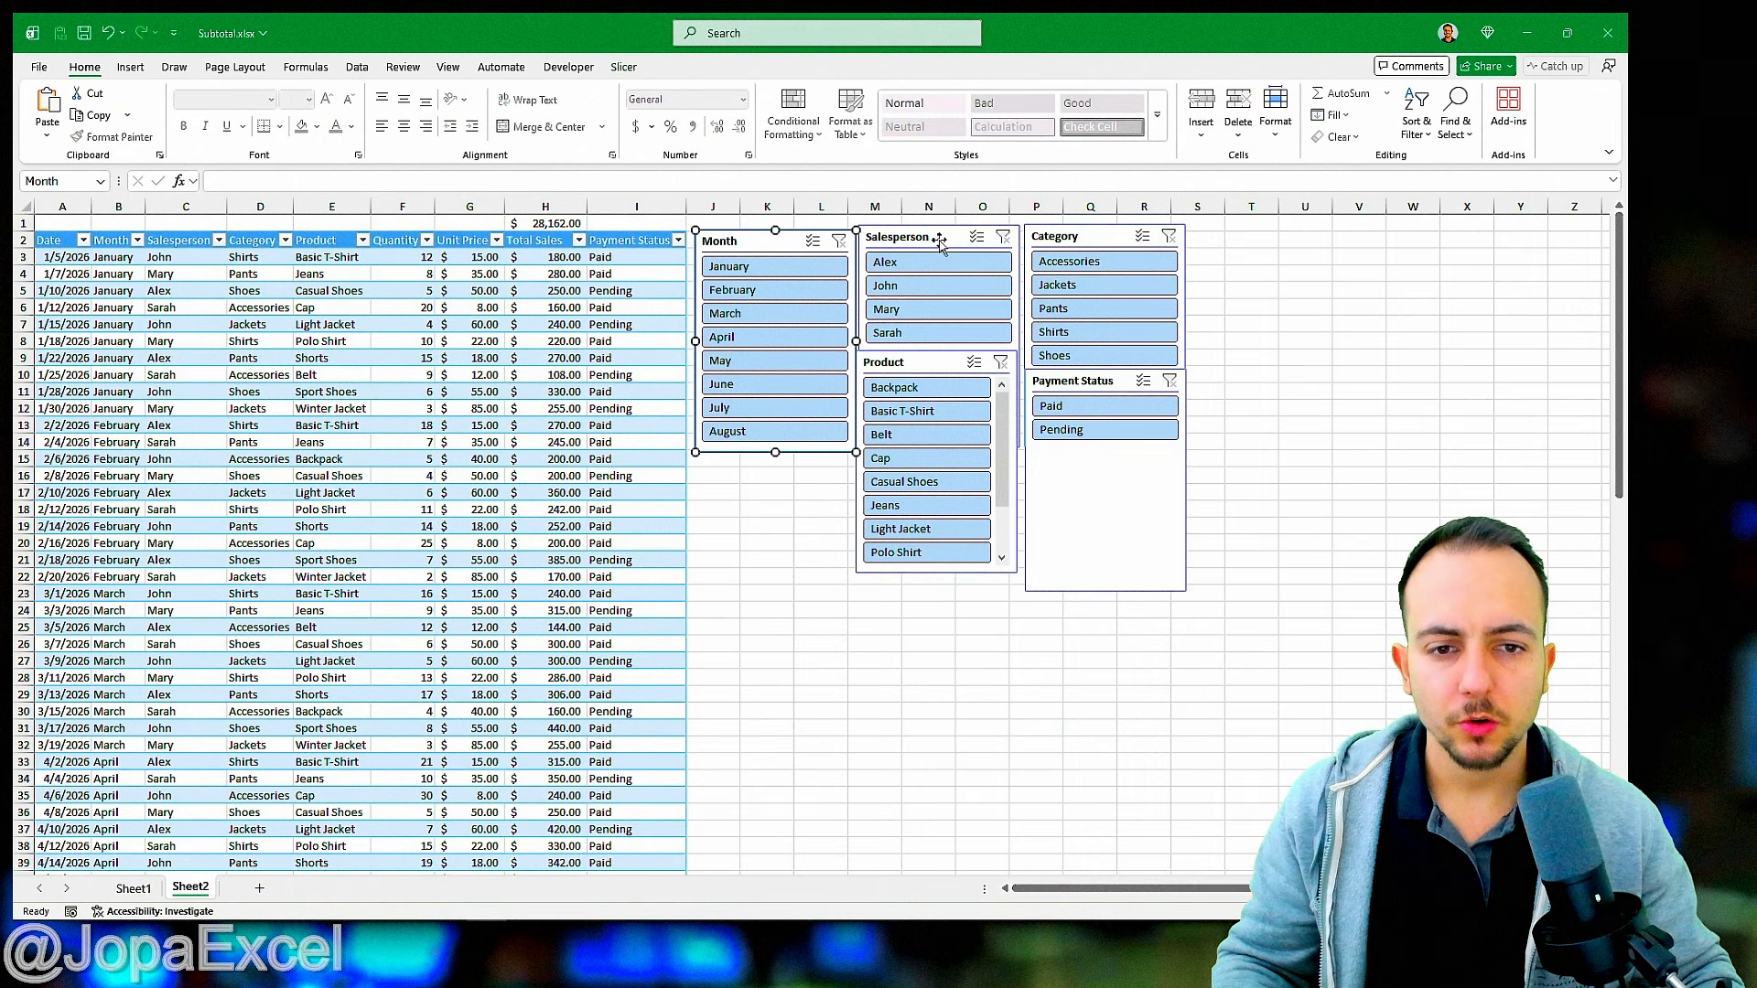
left_click(937, 238)
left_click(1074, 238)
left_click(1080, 379)
left_click(951, 367)
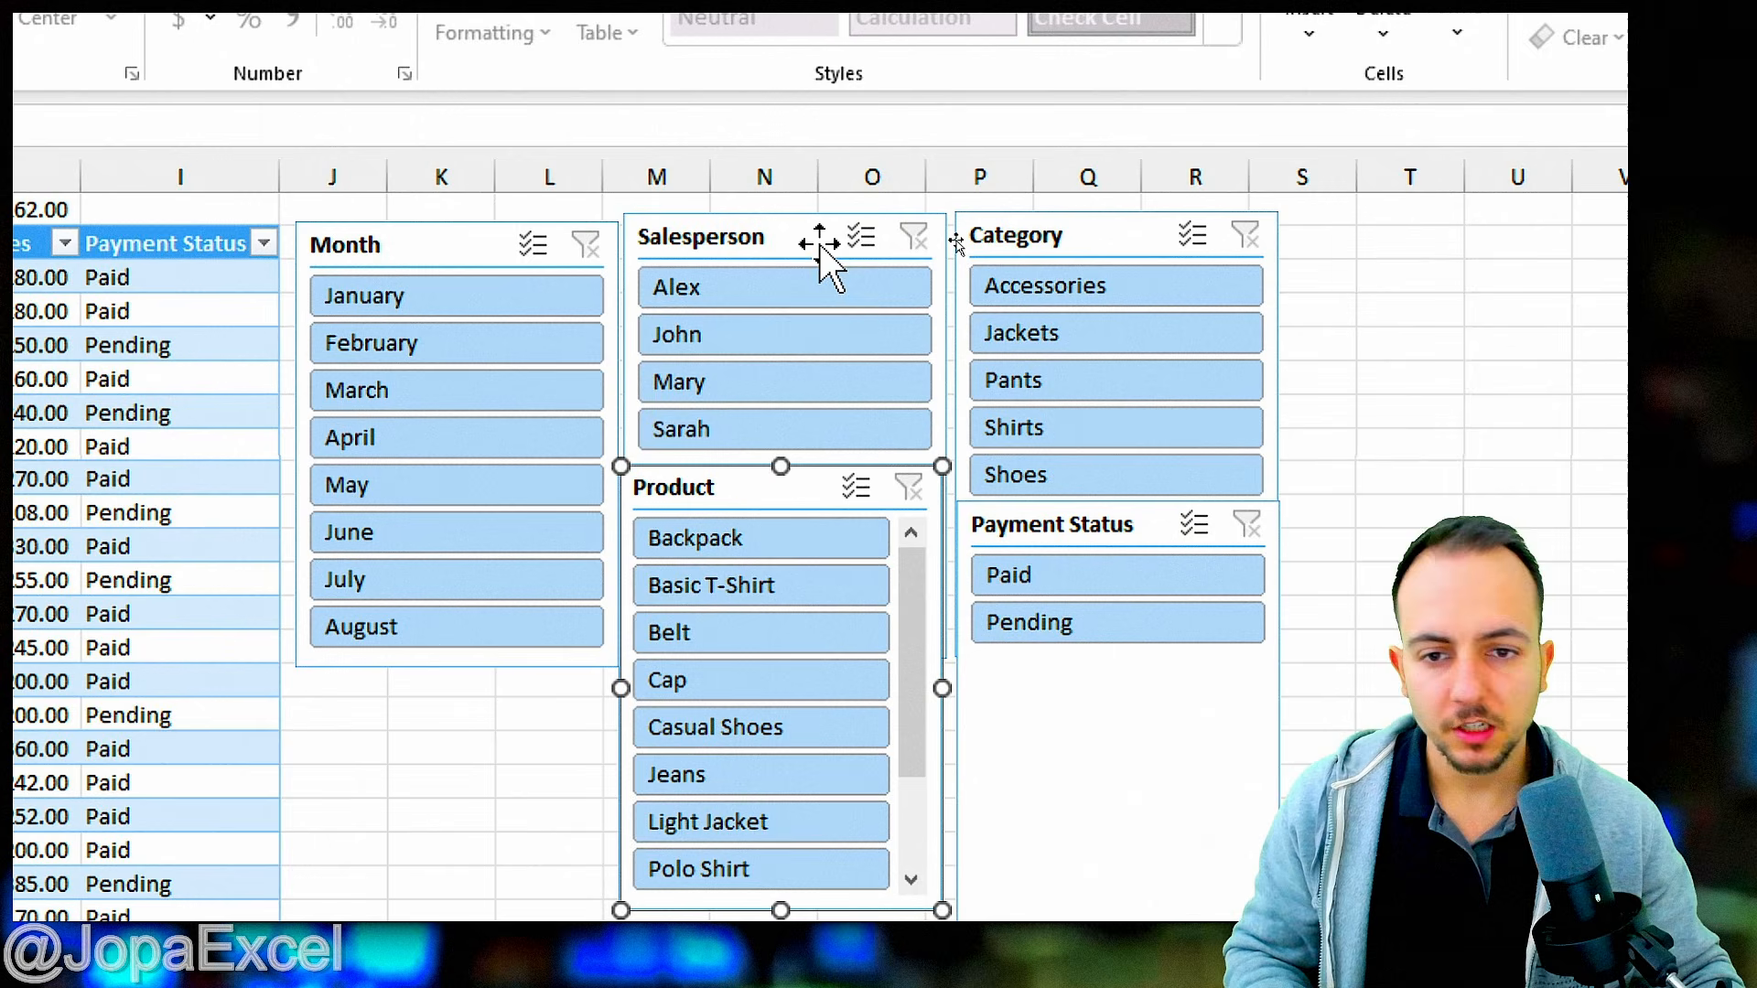
- Arrange the buttons of the Salesperson slicer in 4 columns
left_click(819, 244)
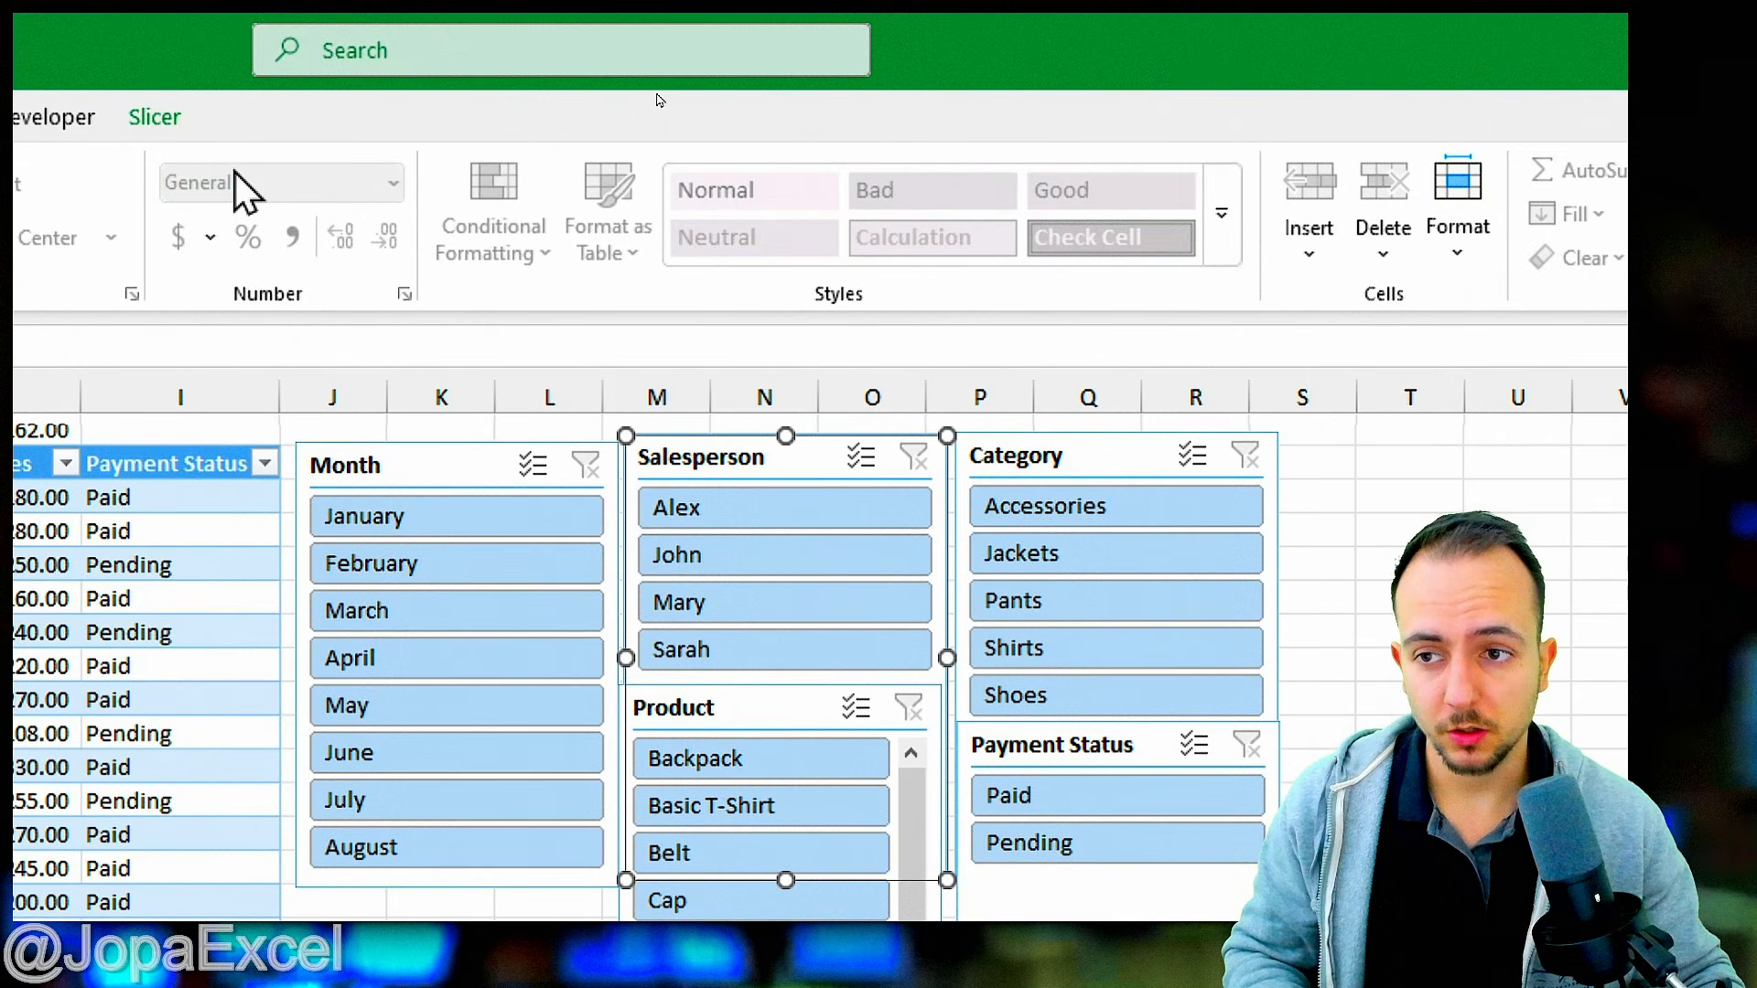
left_click(155, 112)
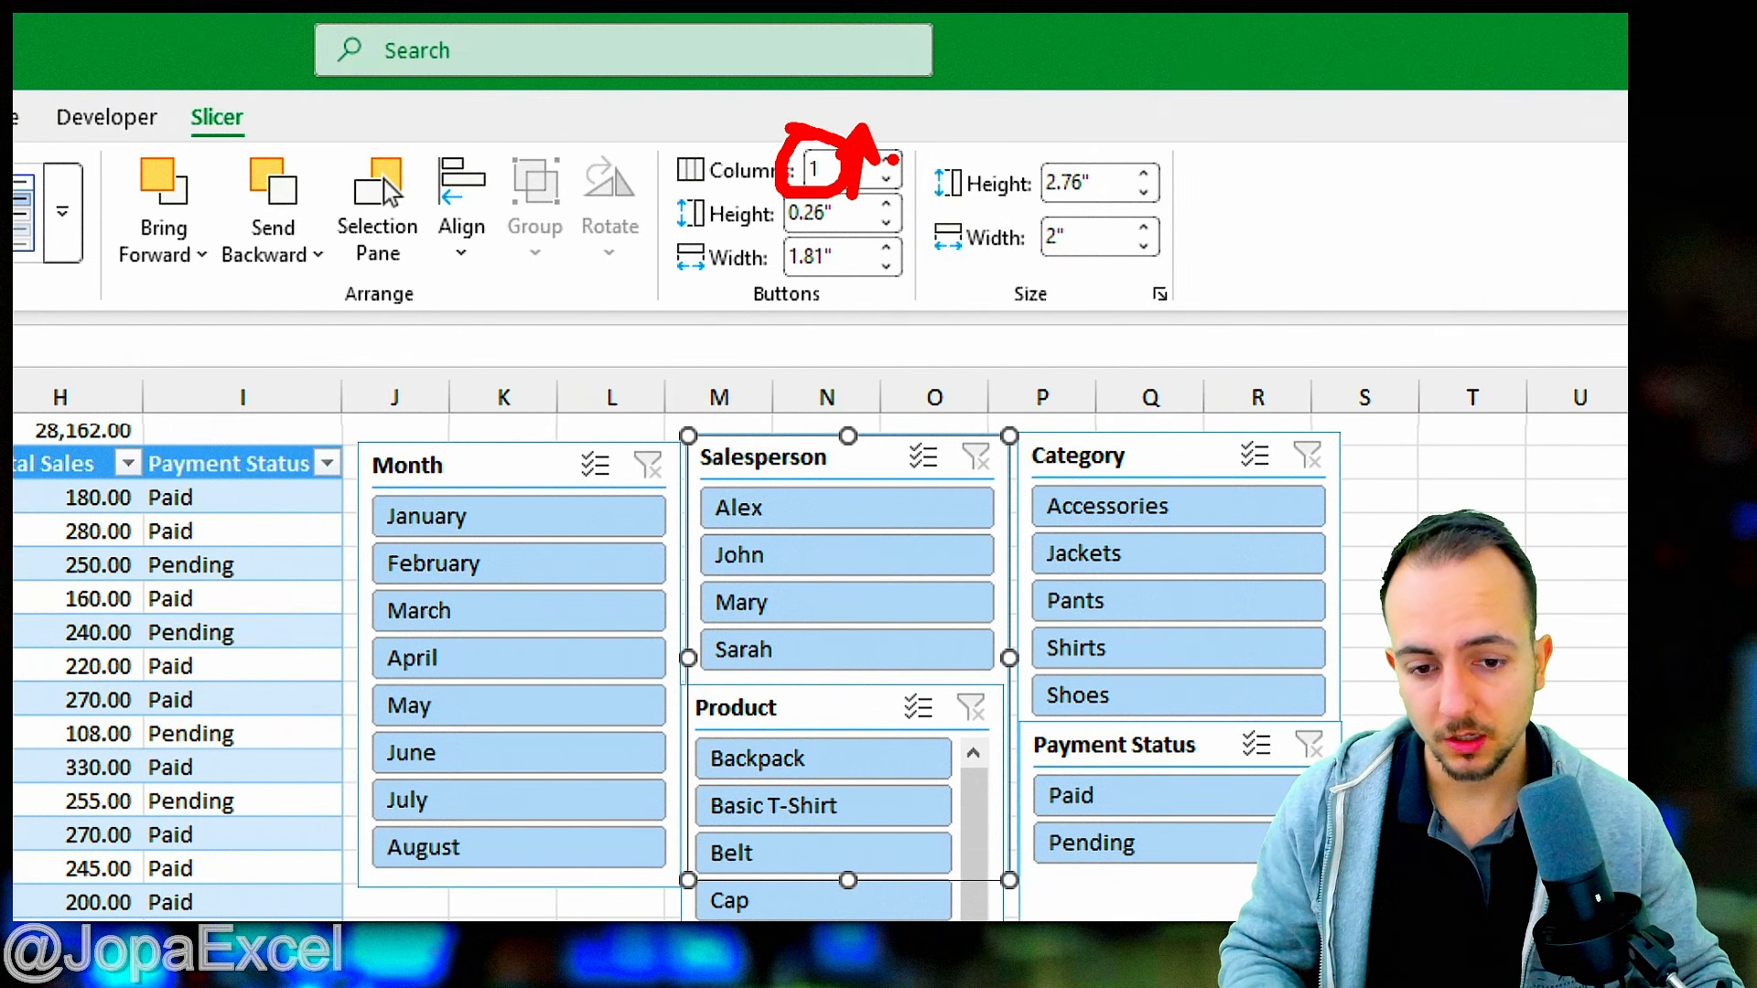
left_click(886, 160)
left_click(886, 160)
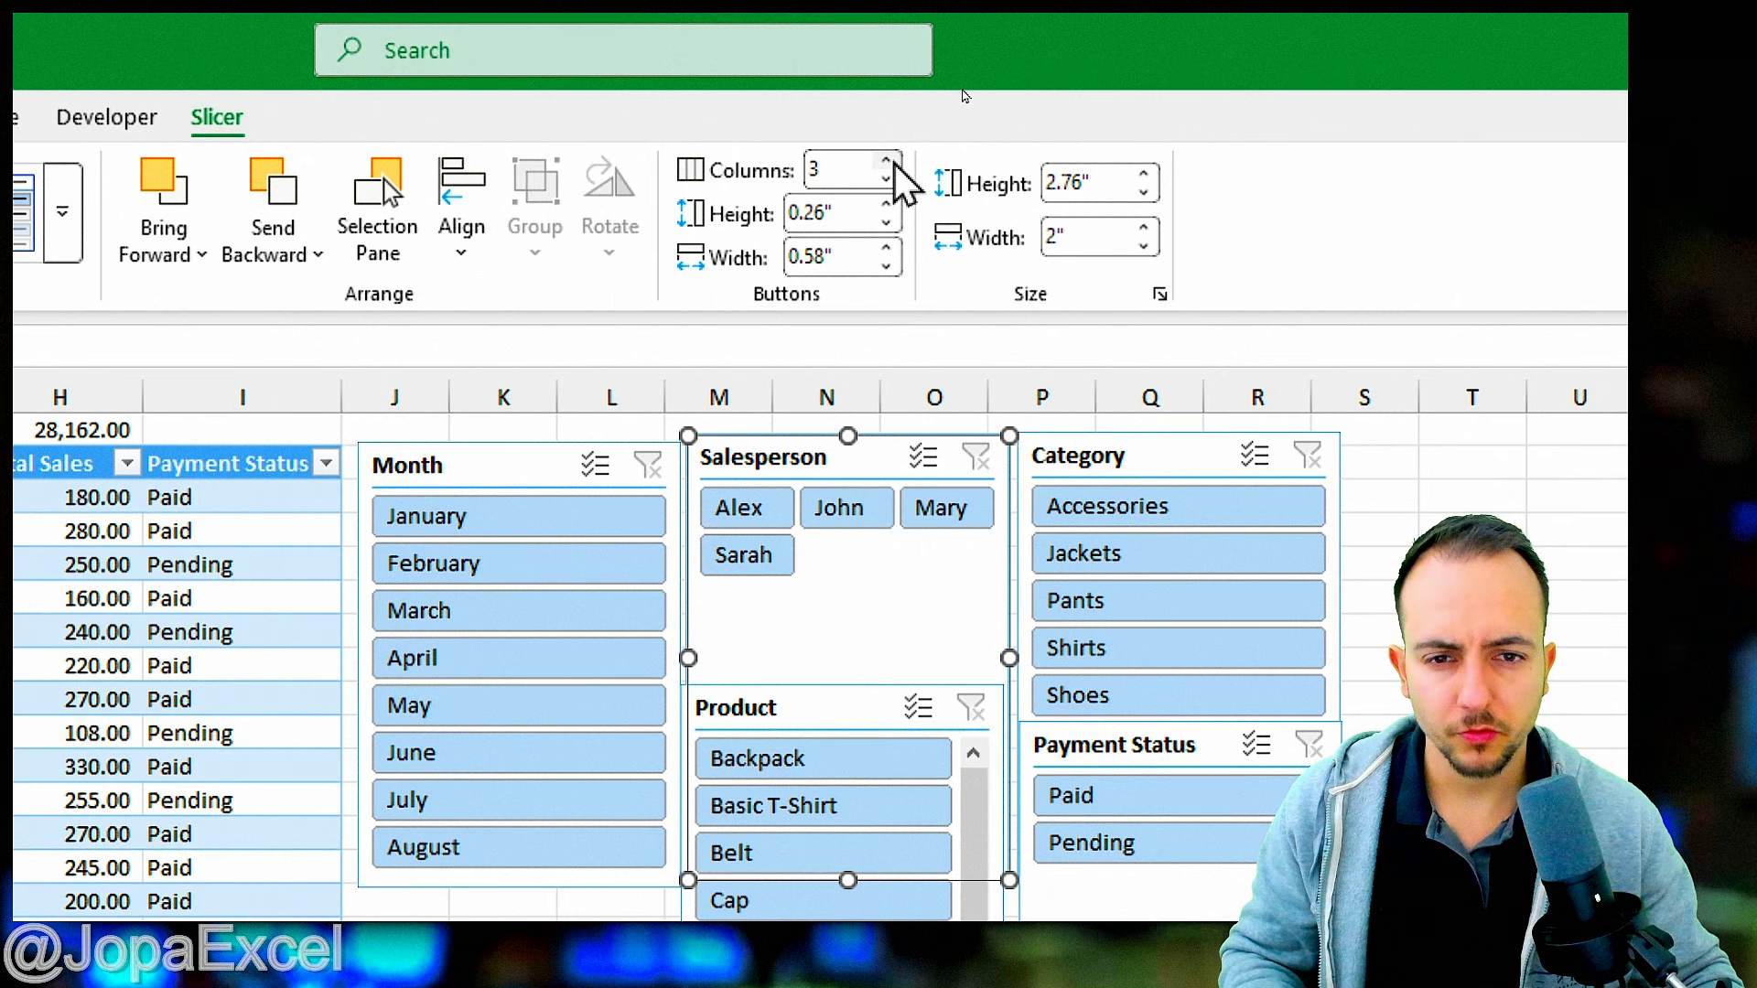
left_click(886, 160)
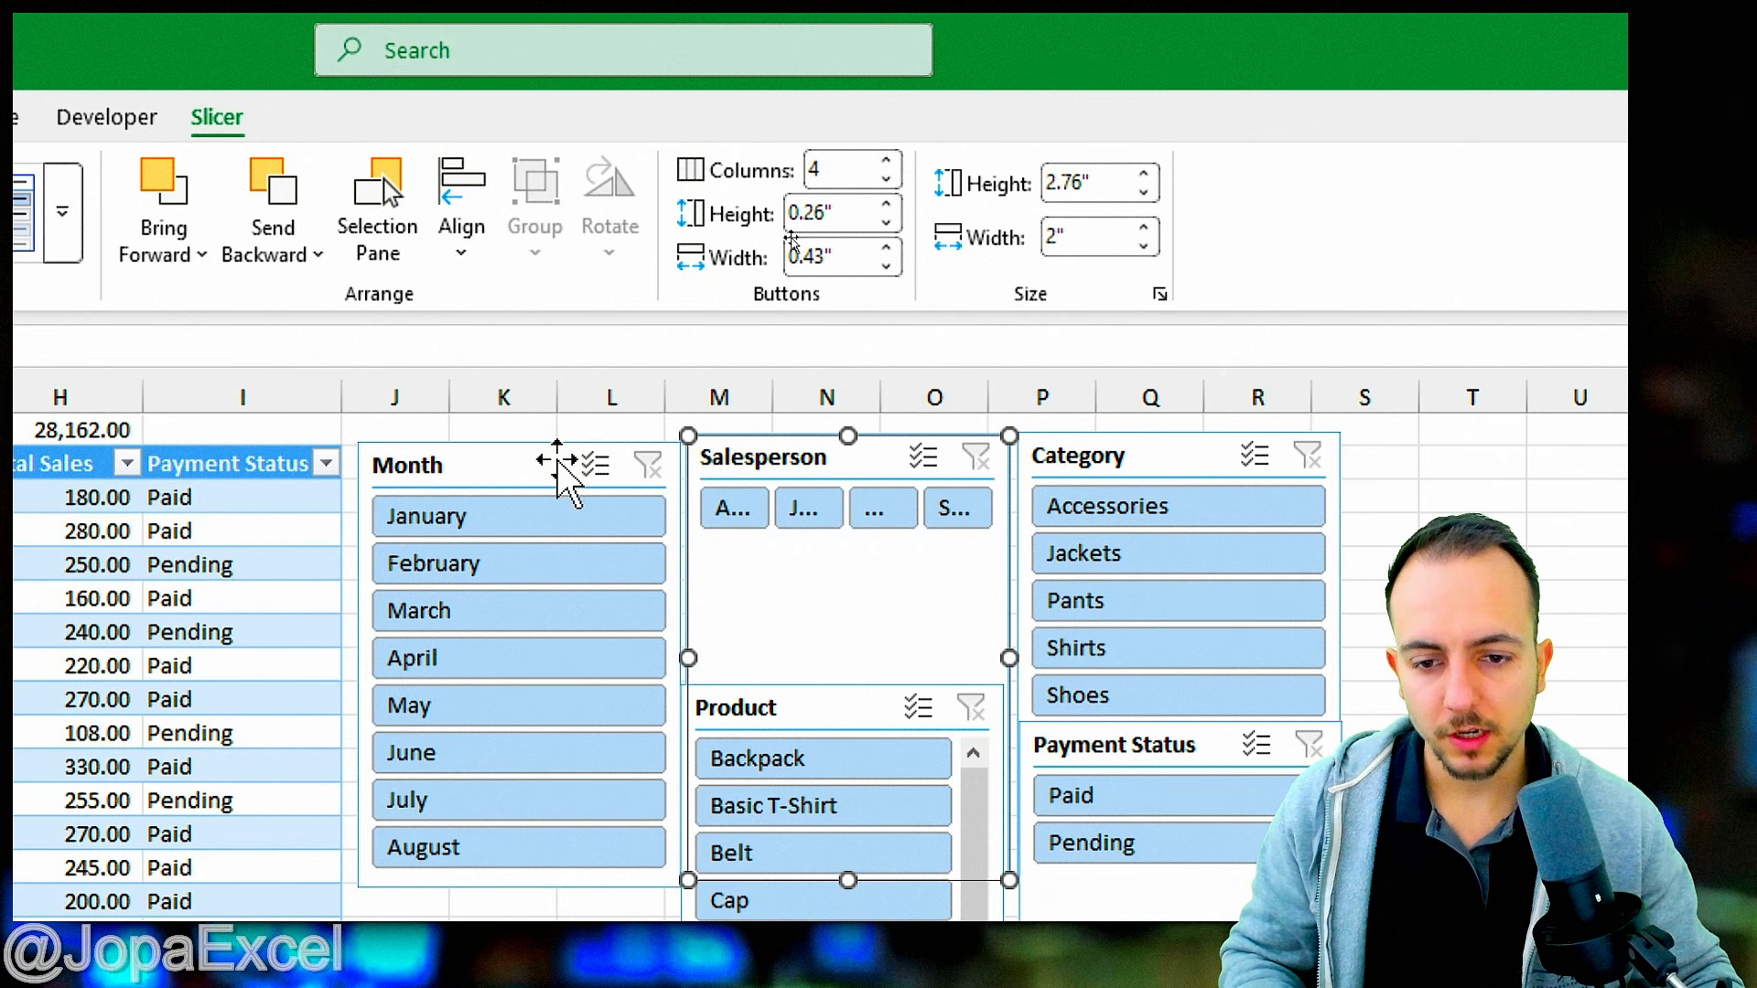
- Move the Month slicer further down the sheet and place the Salesperson slicer above it, starting at column K
left_click_drag(504, 467, 522, 778)
left_click_drag(751, 462, 519, 440)
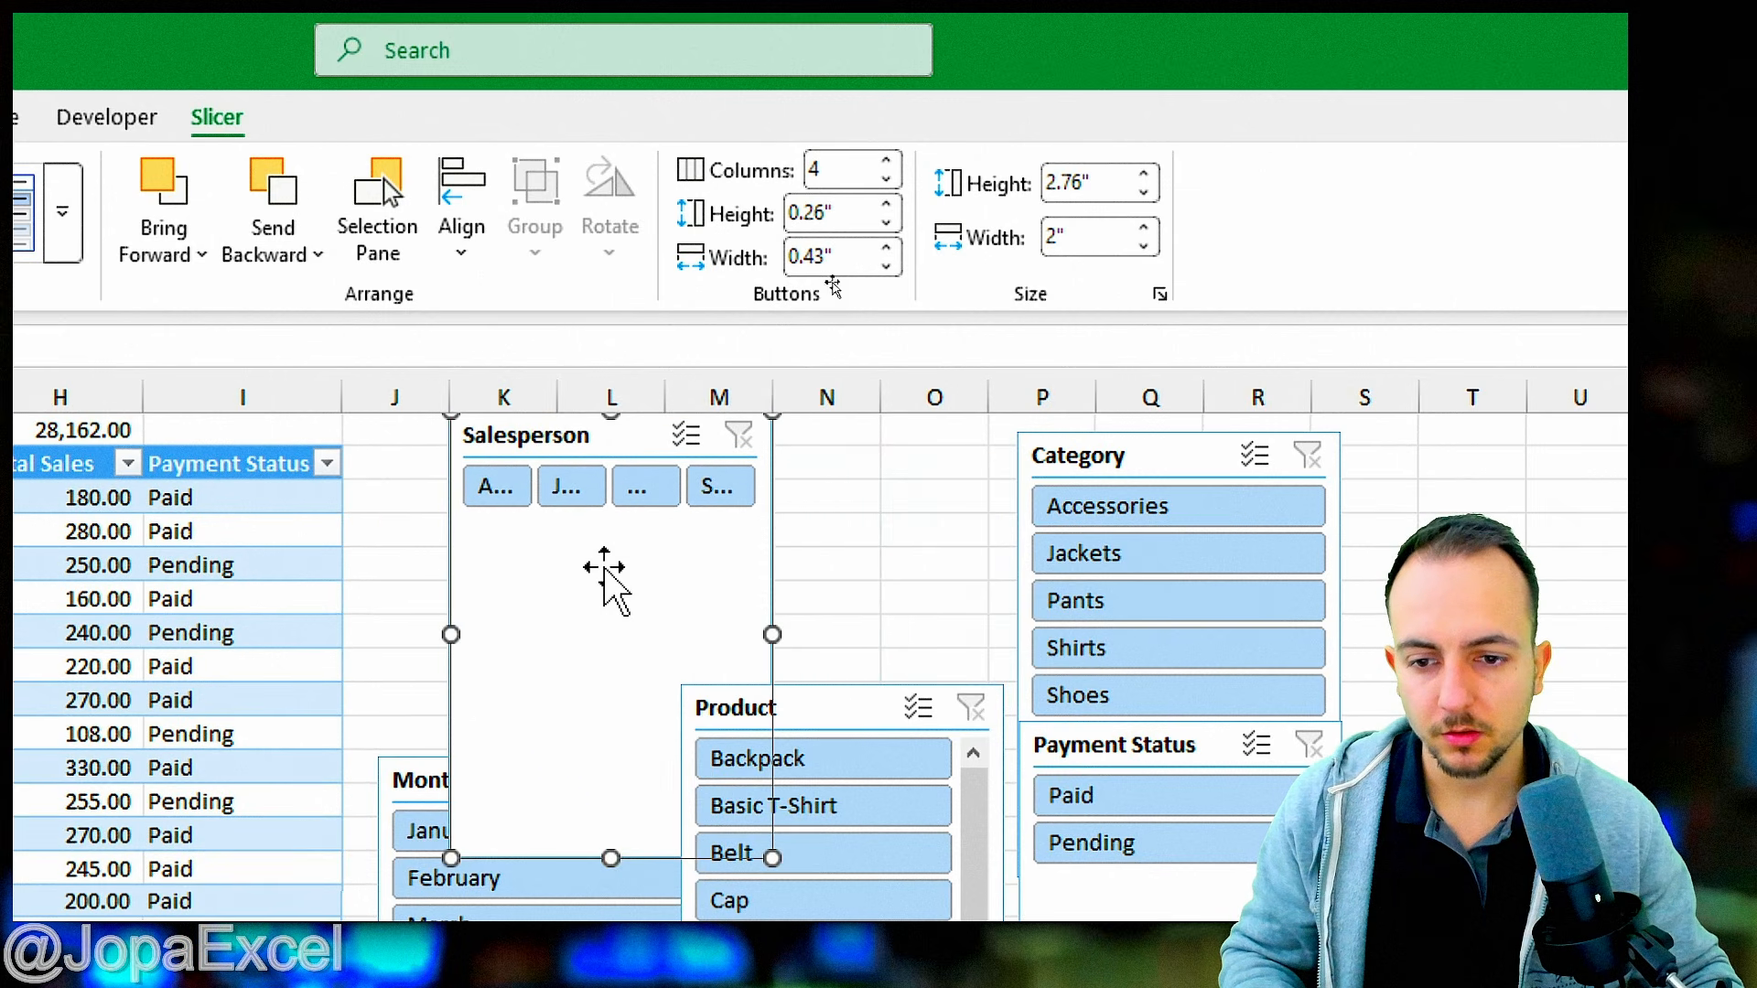
- Resize the Salesperson slicer to about 3.33" wide and just over one button row tall, and move the Category slicer directly beside it
left_click_drag(772, 635, 988, 603)
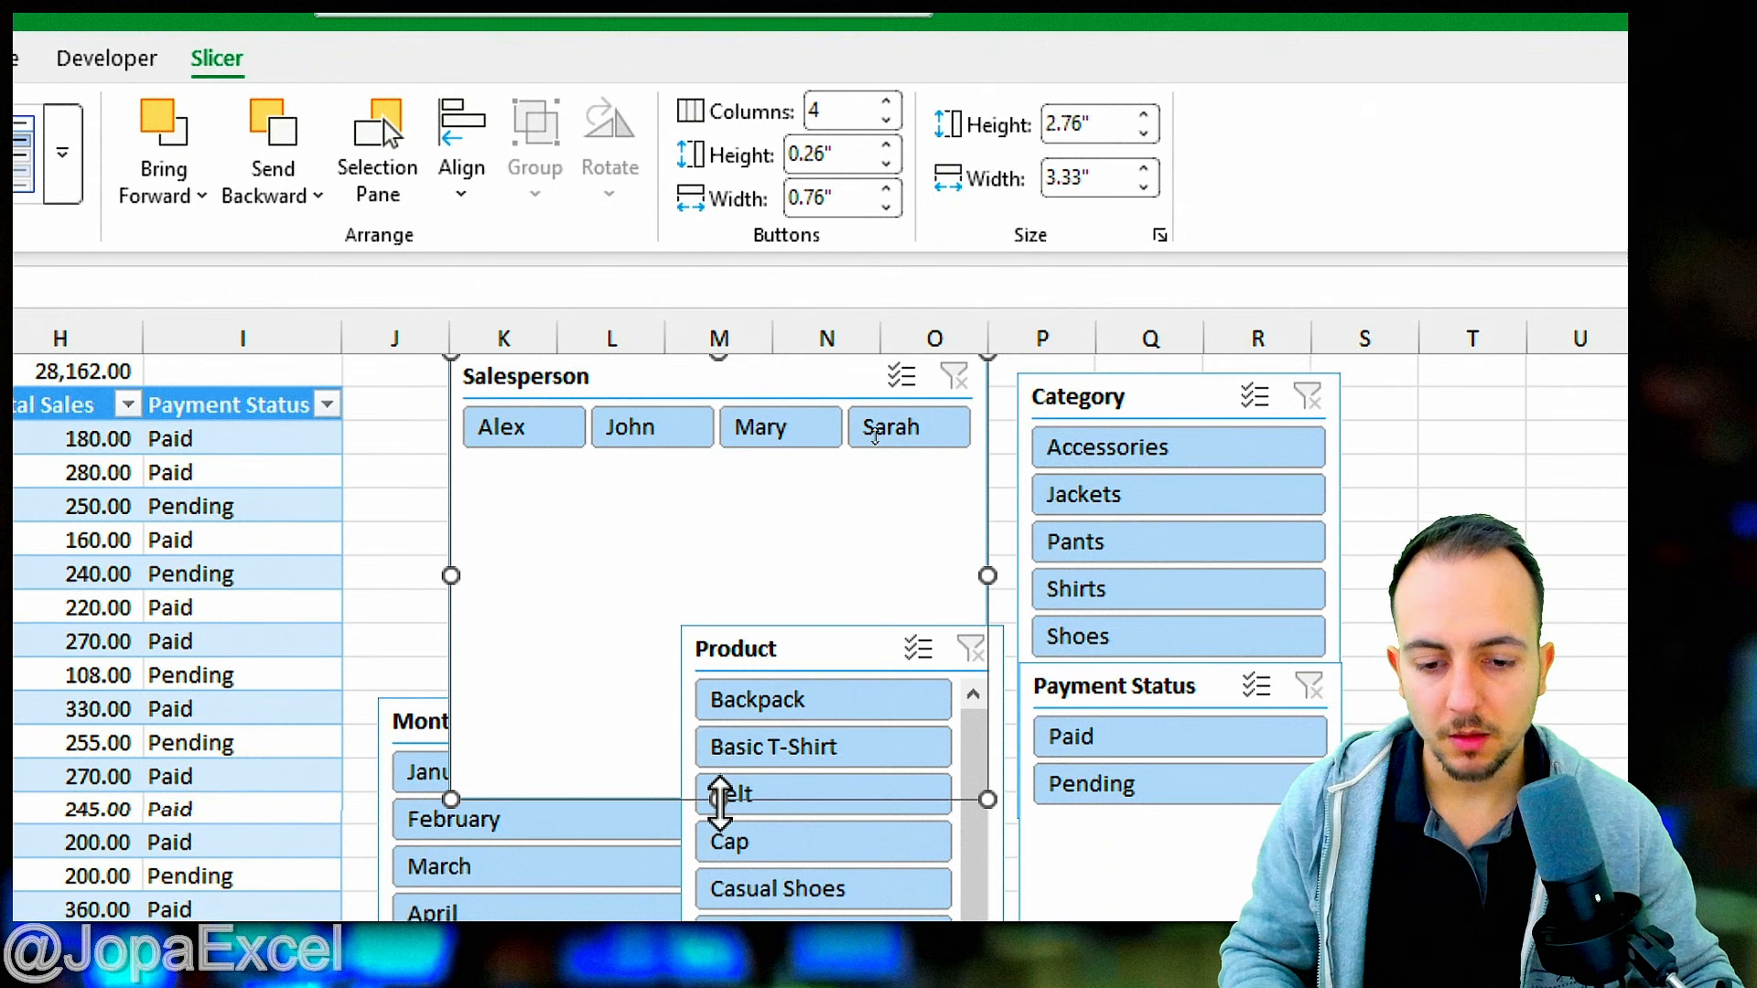
left_click_drag(718, 858, 756, 604)
left_click_drag(771, 459, 722, 488)
mouse_move(1050, 392)
left_mouse_down()
mouse_move(1028, 365)
mouse_move(1043, 370)
left_mouse_up()
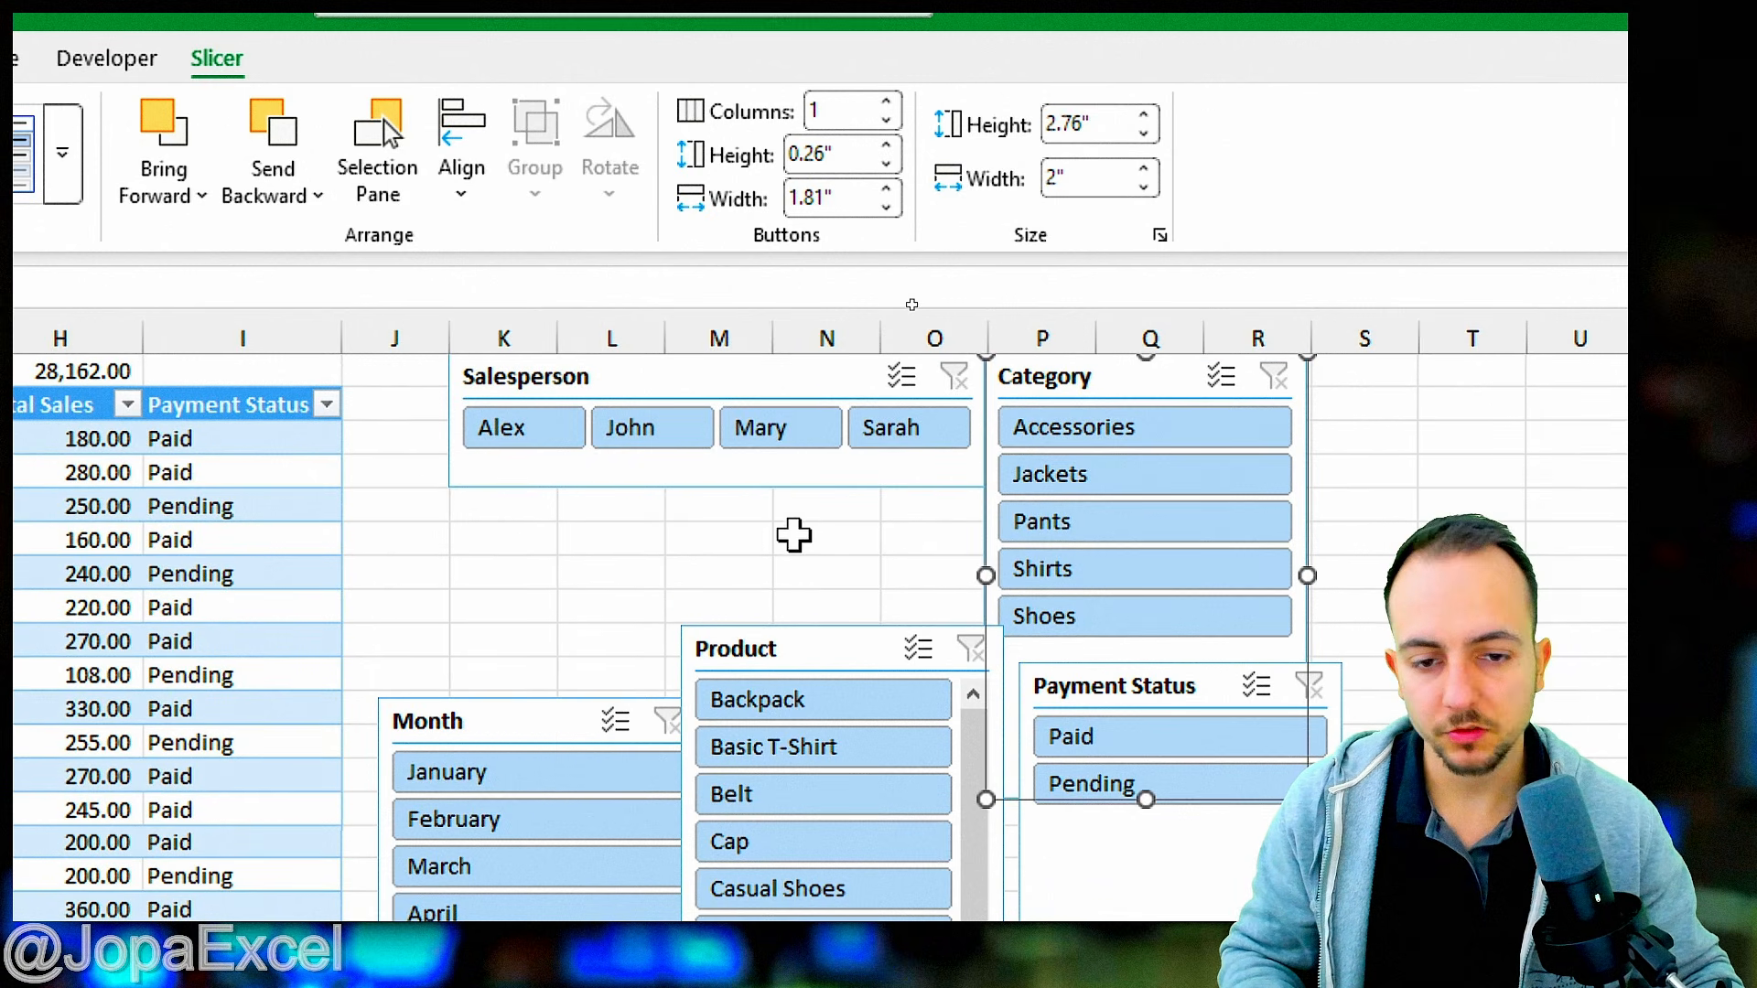
left_click(792, 533)
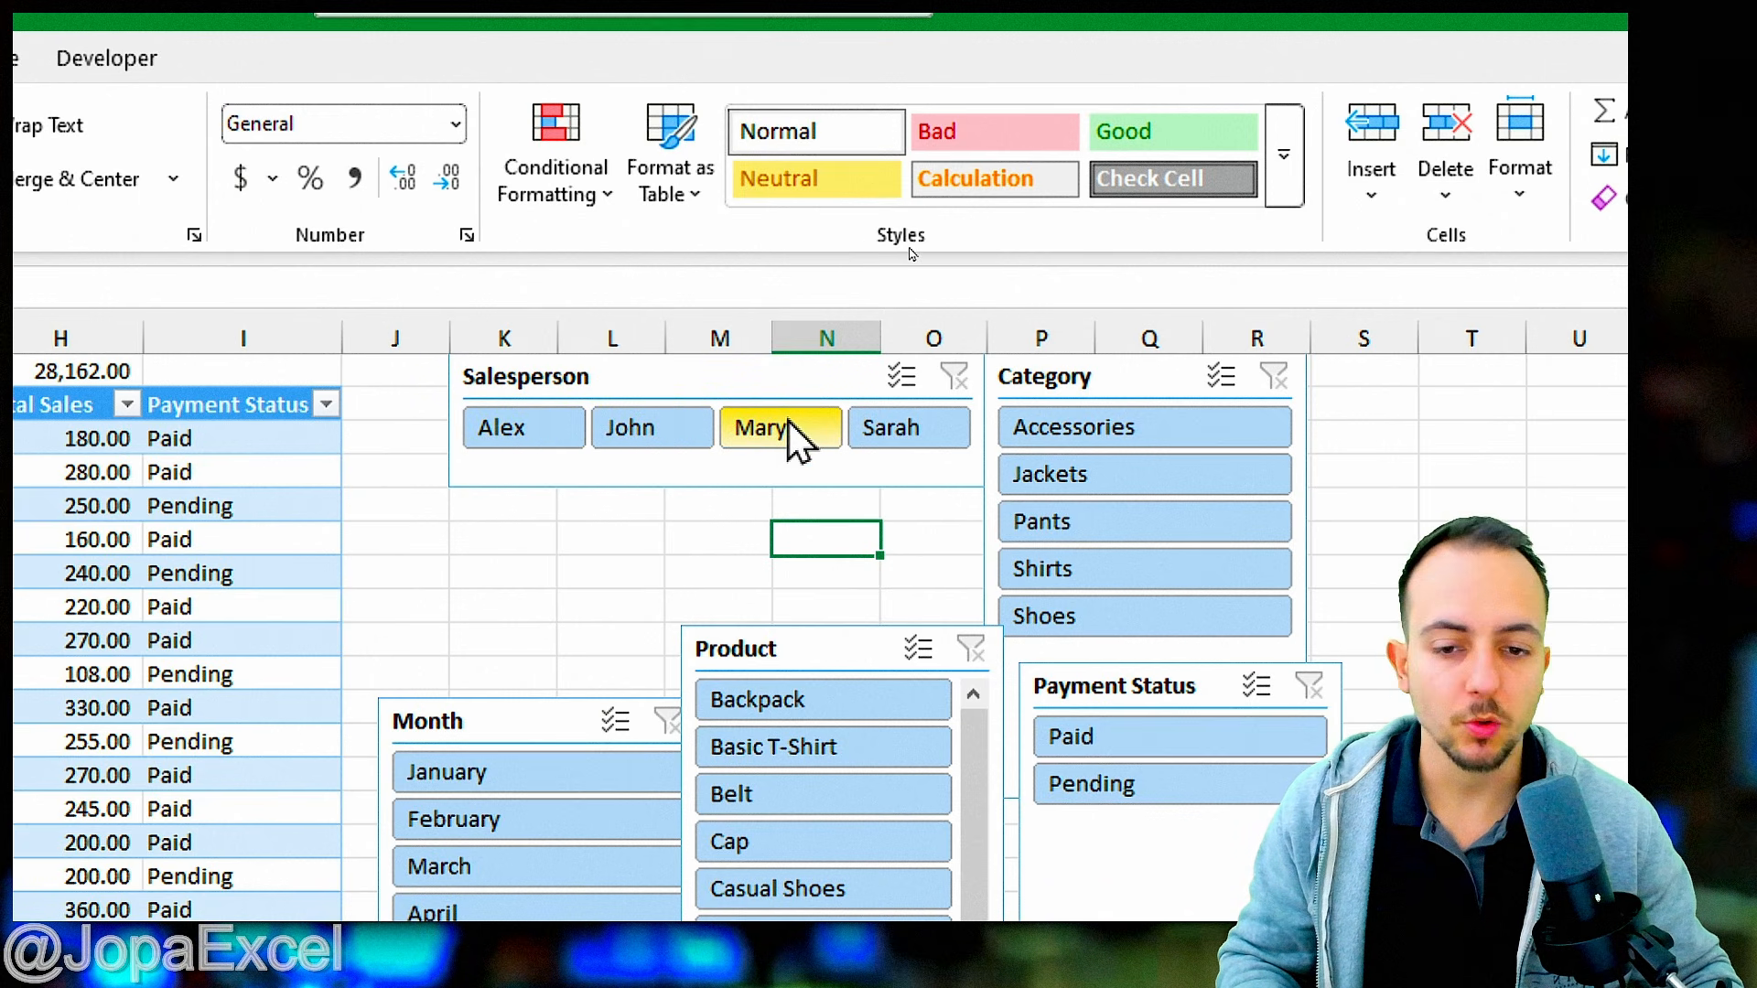
- Filter the sales table by the last salesperson in the resized slicer, and clear that filter again
left_click(892, 432)
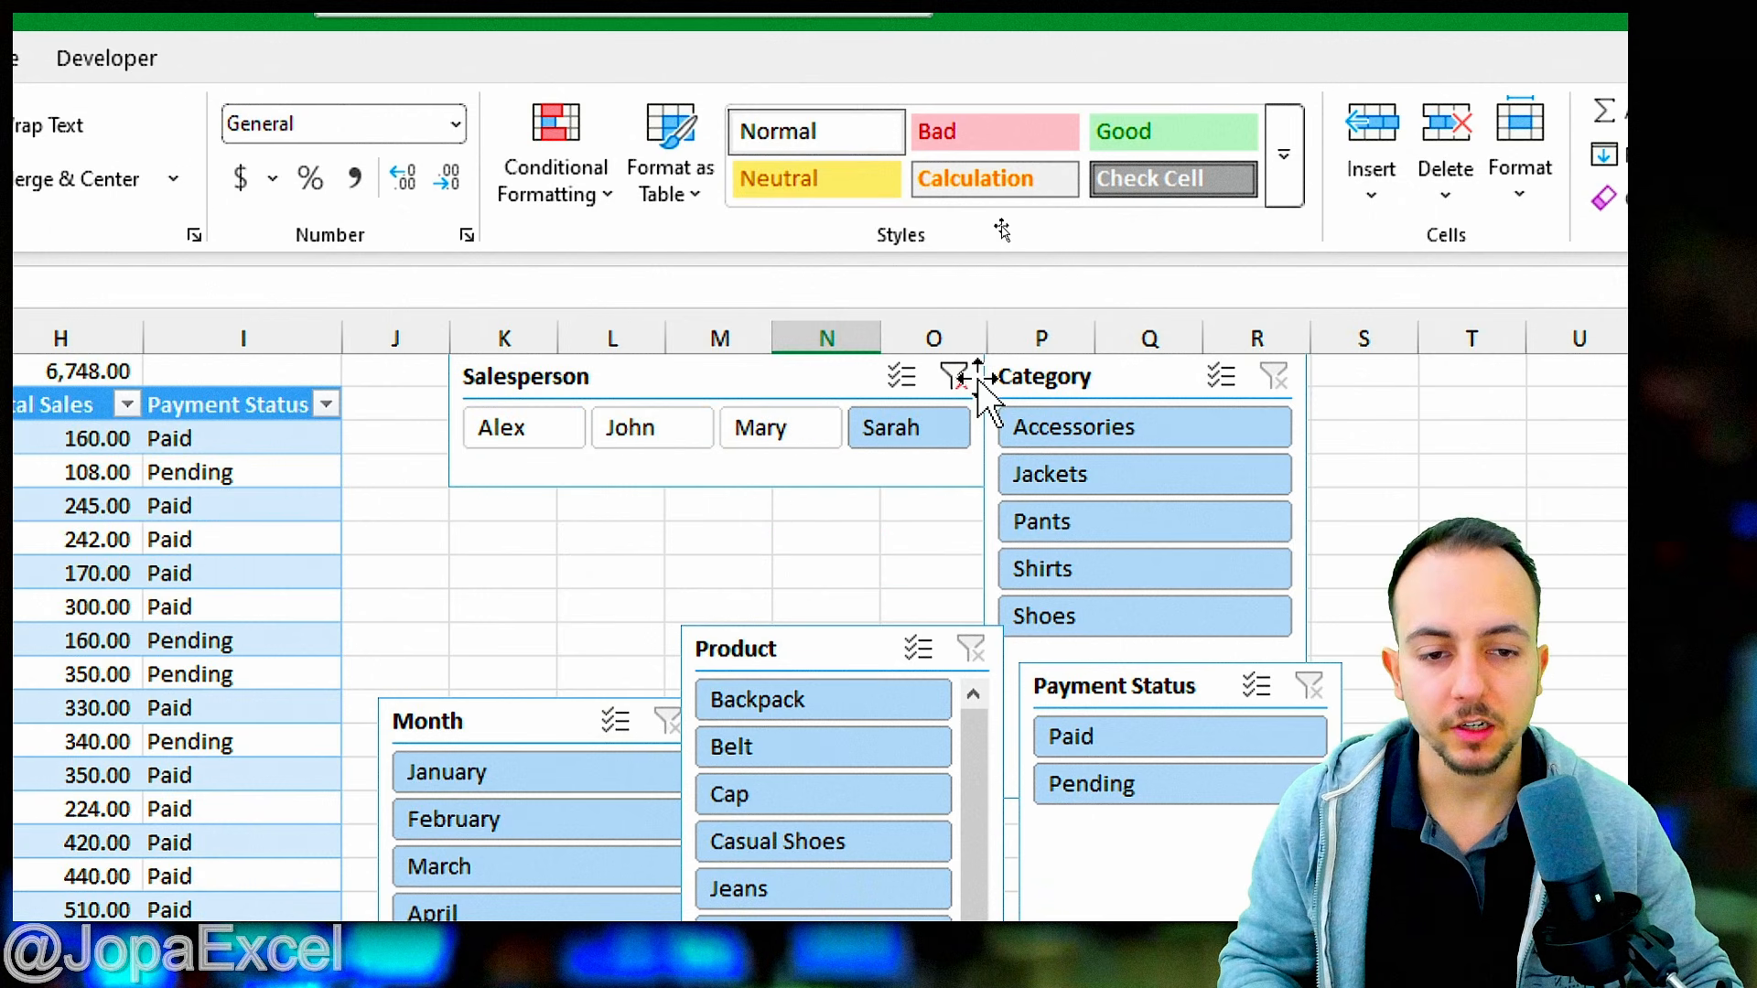
left_click(955, 377)
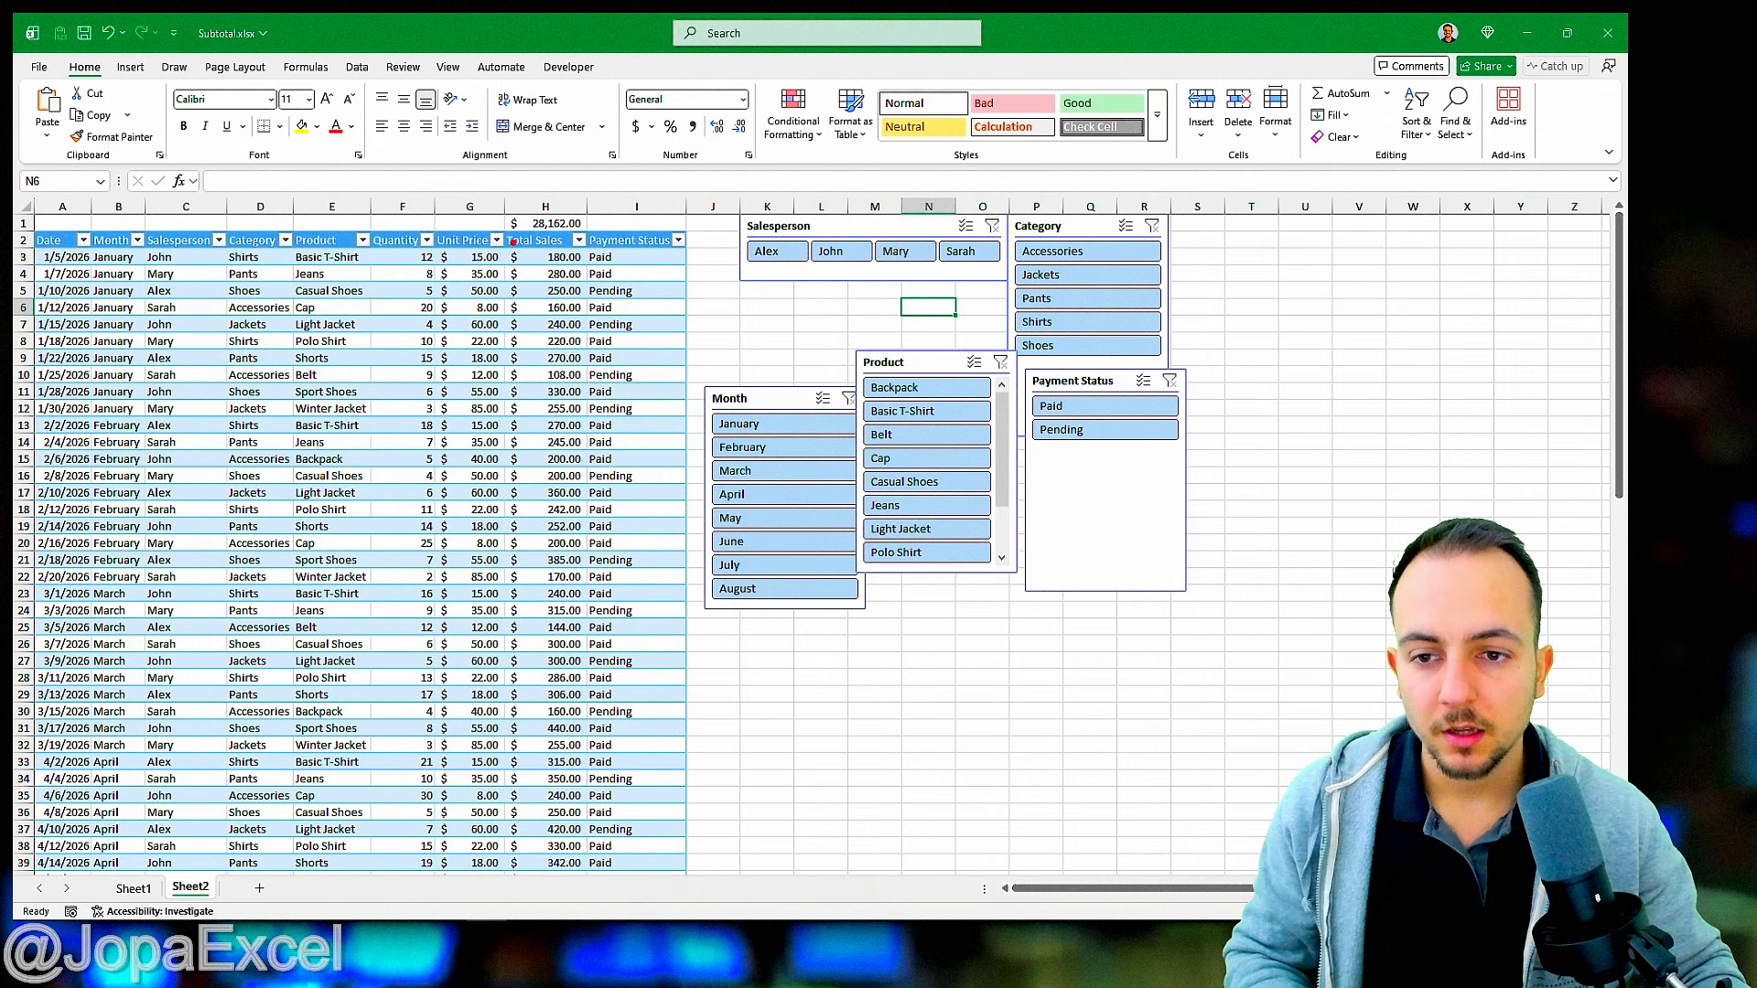
left_click_drag(502, 239, 592, 883)
left_click_drag(609, 849, 633, 861)
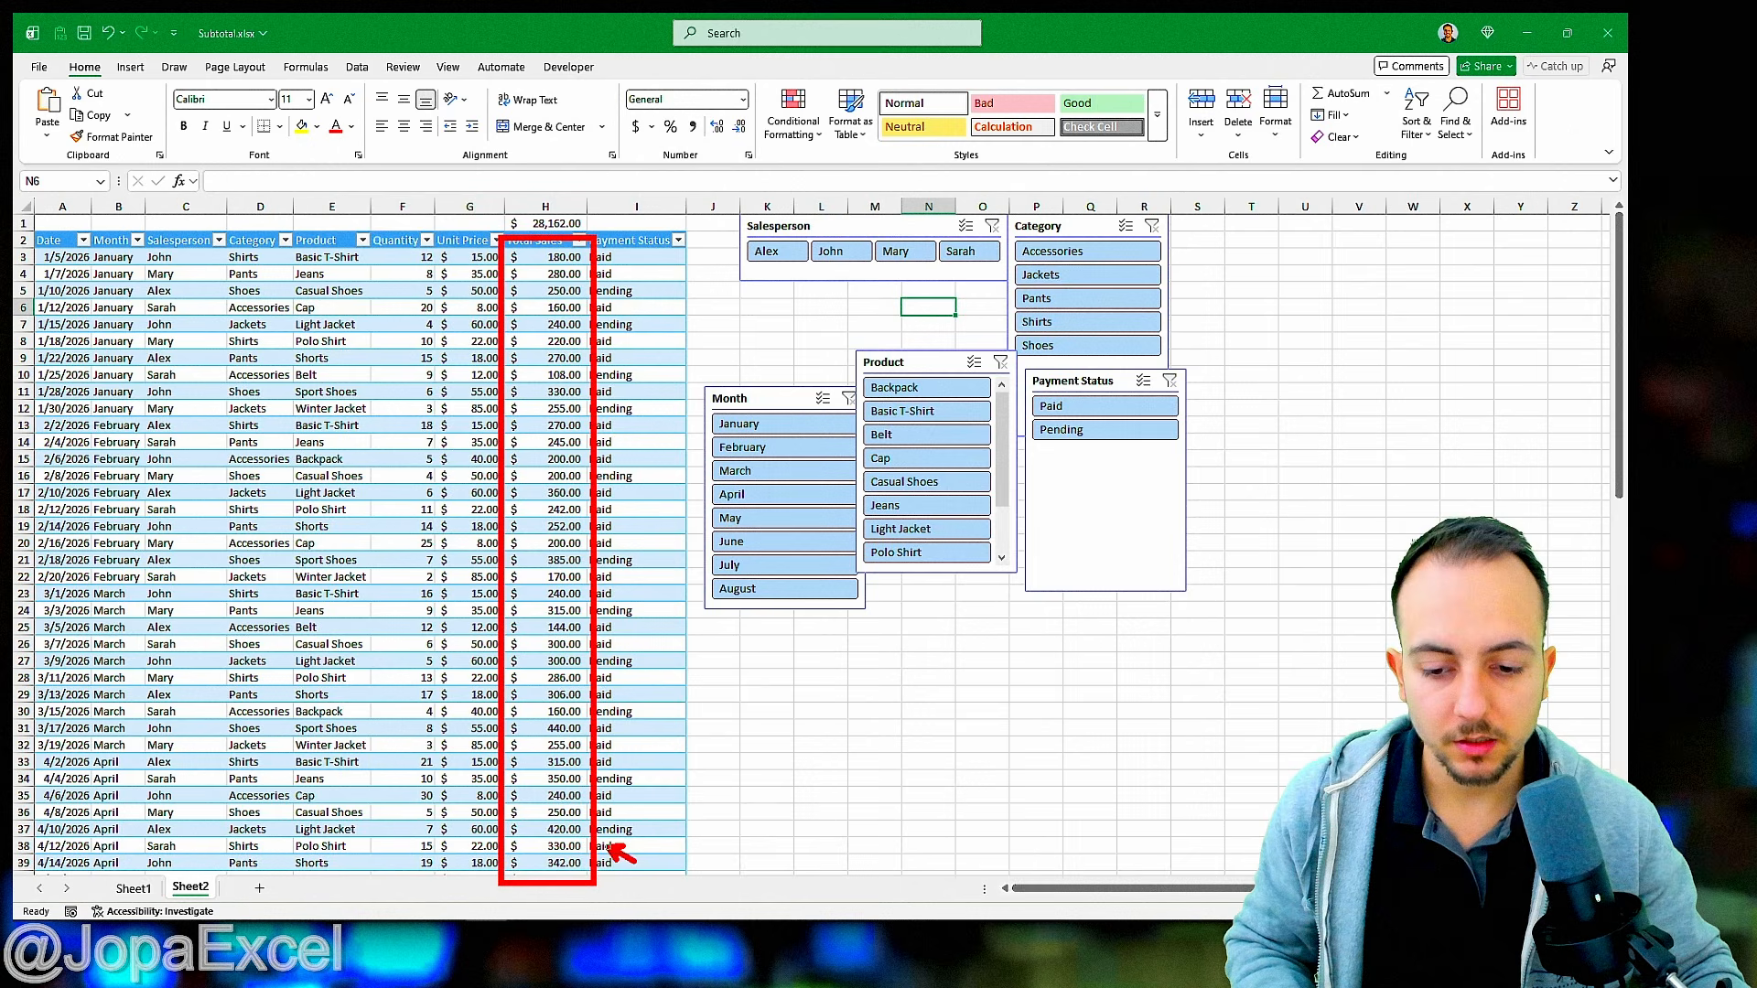